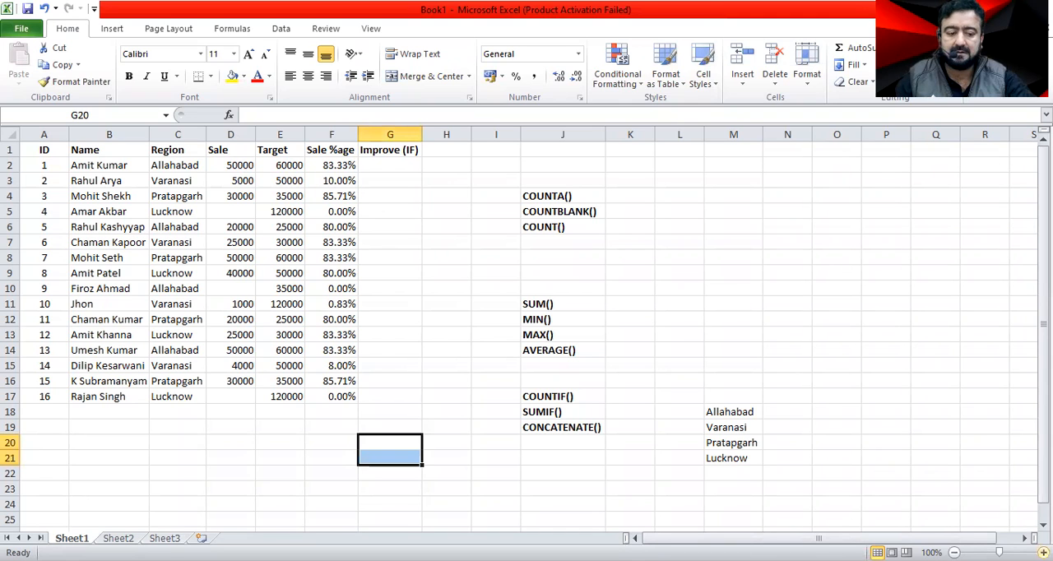
# Zoom the sheet to 110% and review the column headers from ID through Improve (IF).
pyautogui.click(1025, 552)
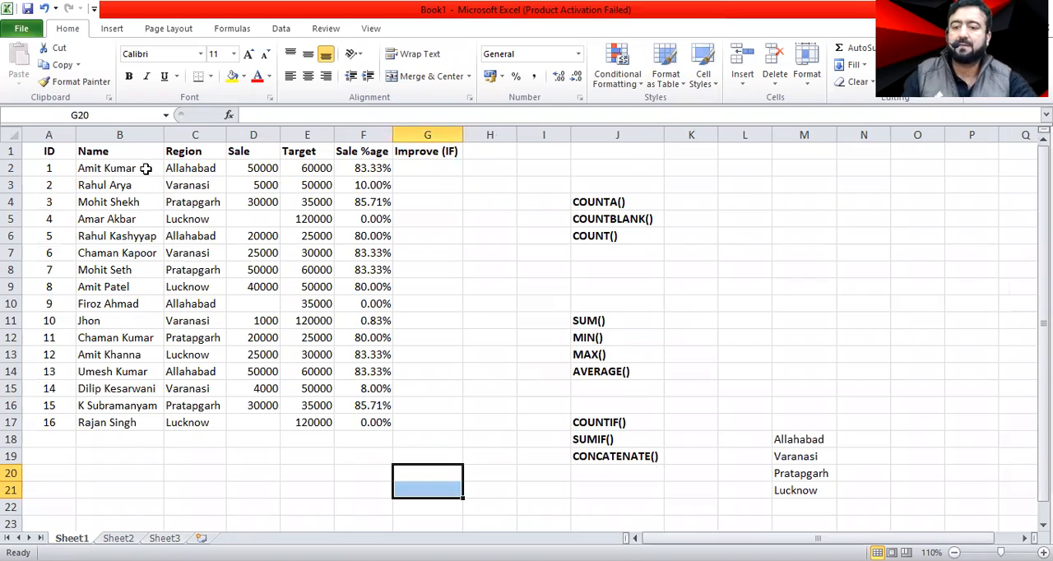
pyautogui.click(57, 152)
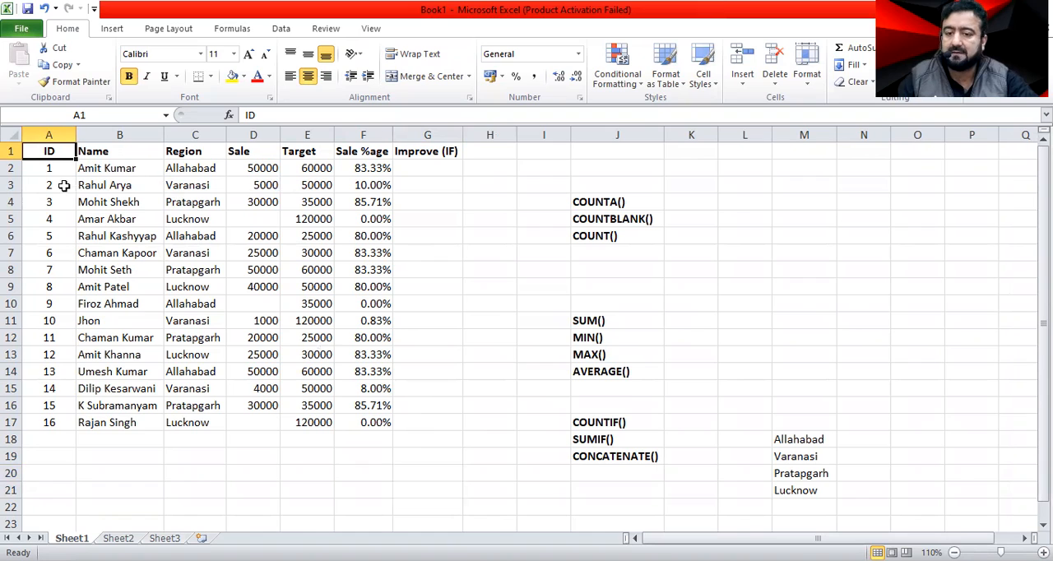
pyautogui.click(195, 151)
pyautogui.click(236, 150)
pyautogui.click(319, 150)
pyautogui.click(365, 152)
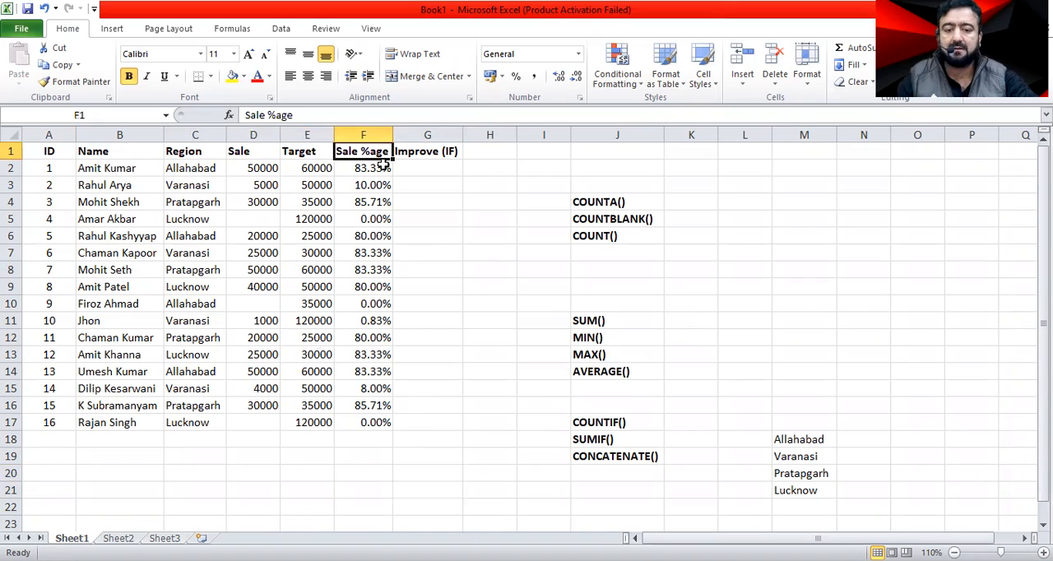
pyautogui.click(423, 152)
# Clear the existing Sale %age formulas from F2:F17.
pyautogui.moveTo(369, 170); pyautogui.dragTo(353, 423)
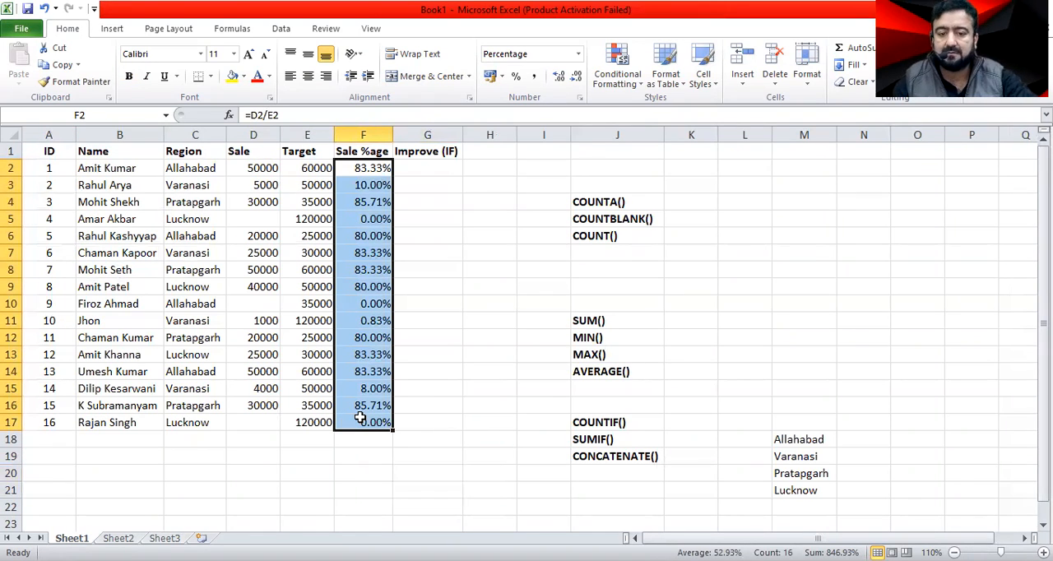
pyautogui.press('Delete')
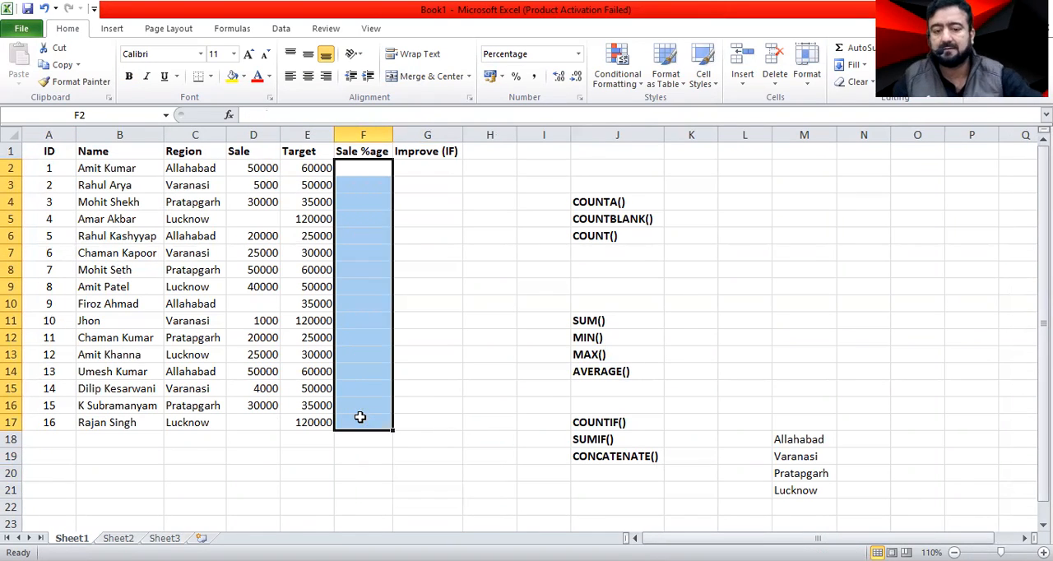
pyautogui.click(448, 251)
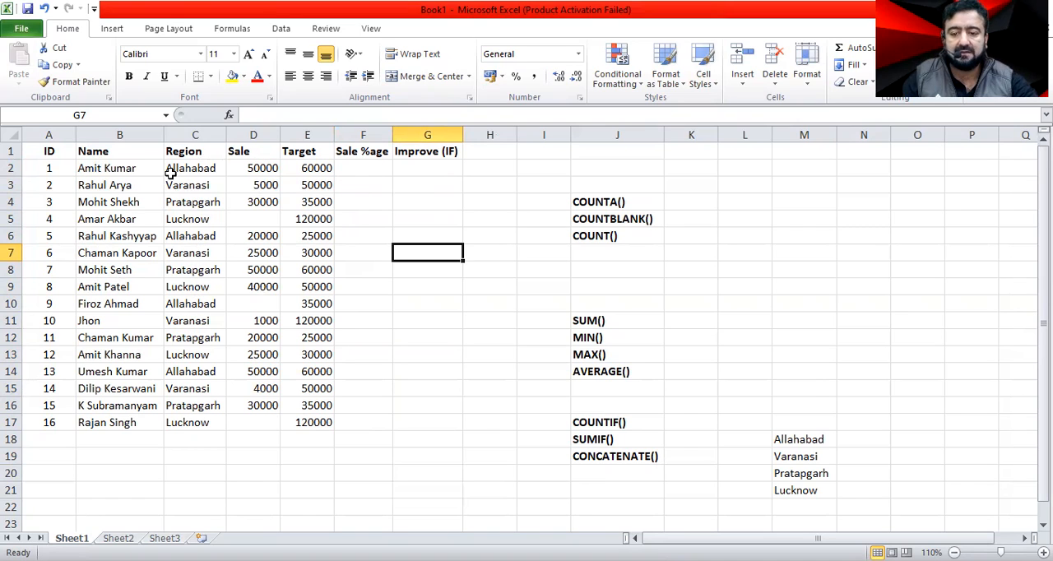
# Examine the Sale amounts of the first three people in rows 2 to 4.
pyautogui.click(128, 171)
pyautogui.click(252, 168)
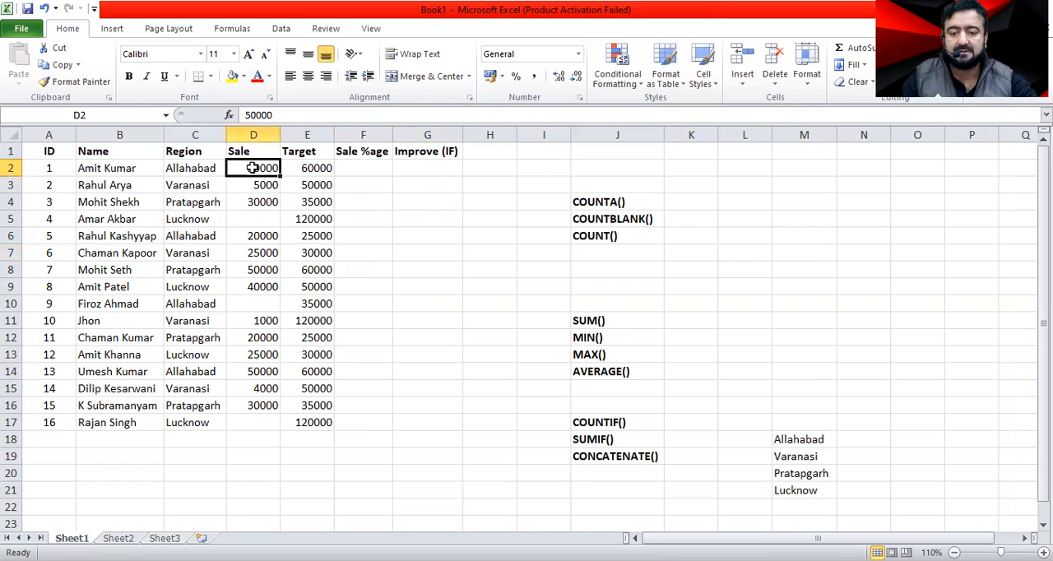
pyautogui.click(113, 186)
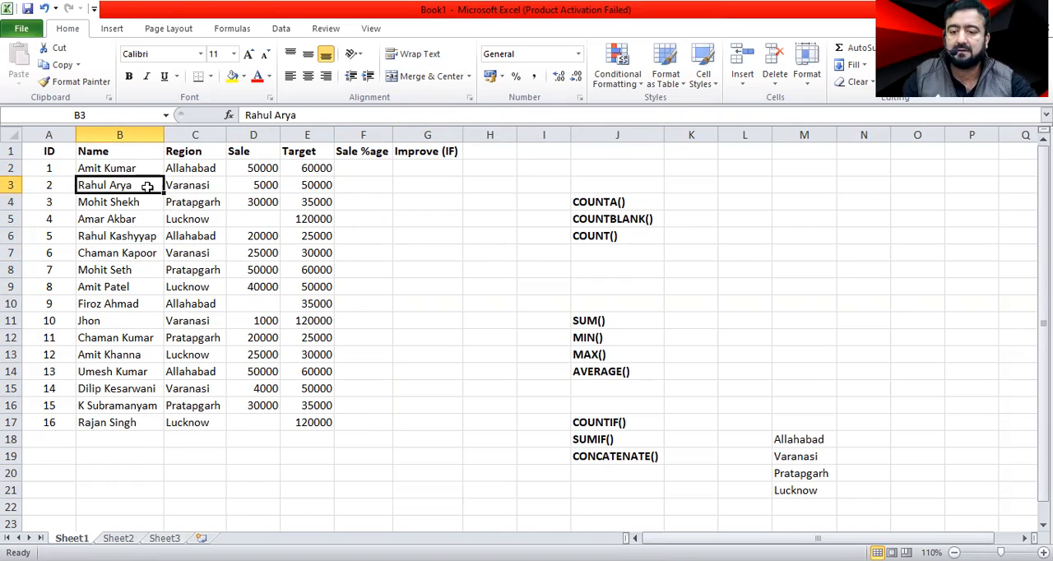
pyautogui.click(253, 185)
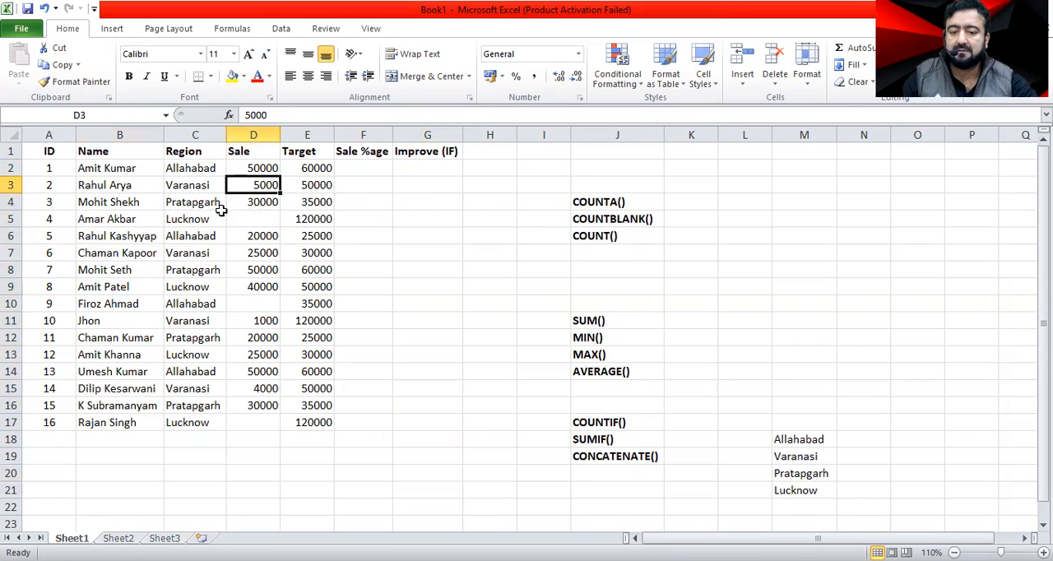
pyautogui.click(124, 205)
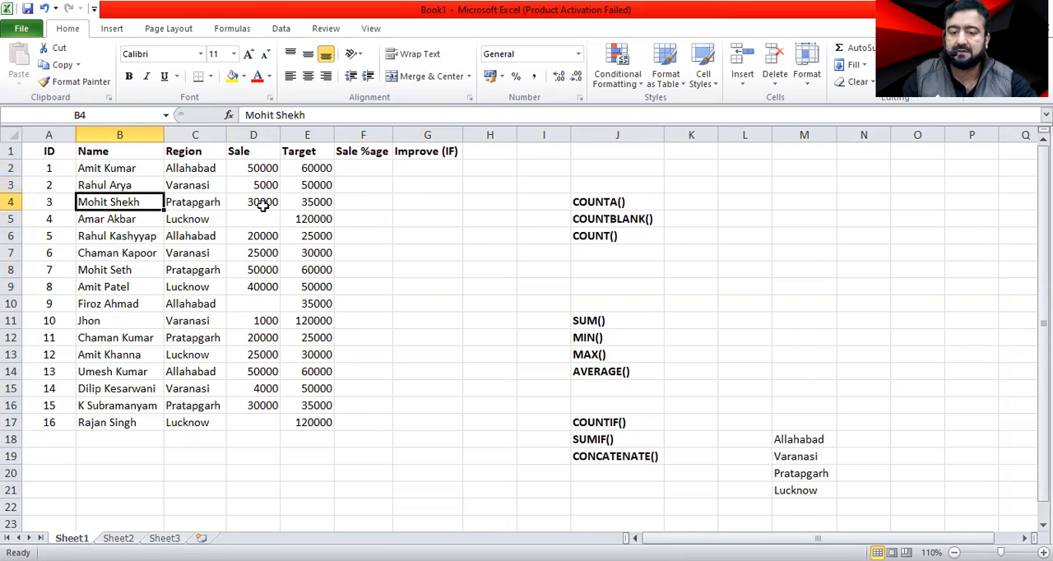
pyautogui.press('Right')
pyautogui.press('Right')
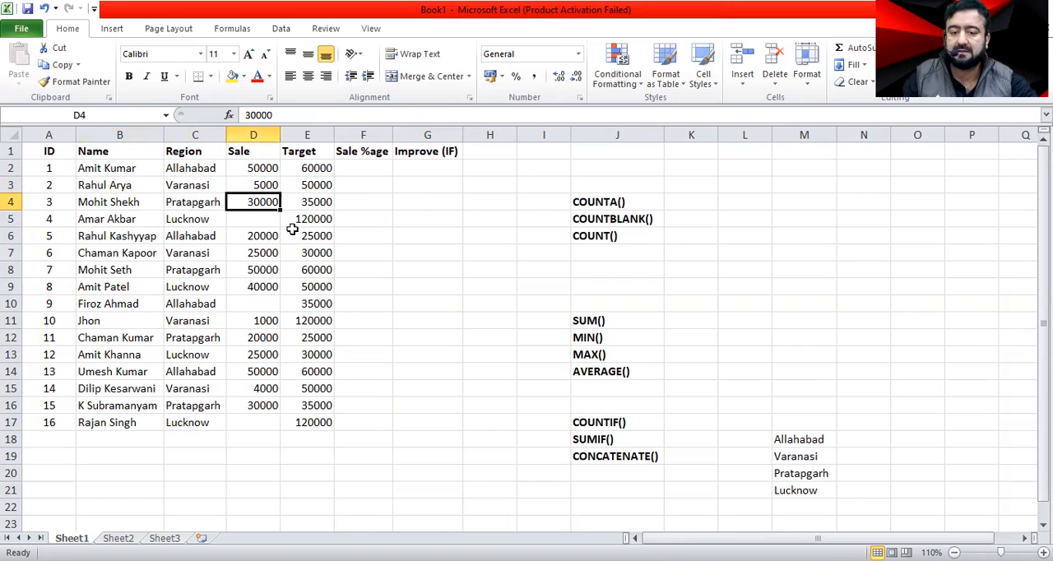
# Compare each person's Sale with the Target for the first three records.
pyautogui.click(317, 167)
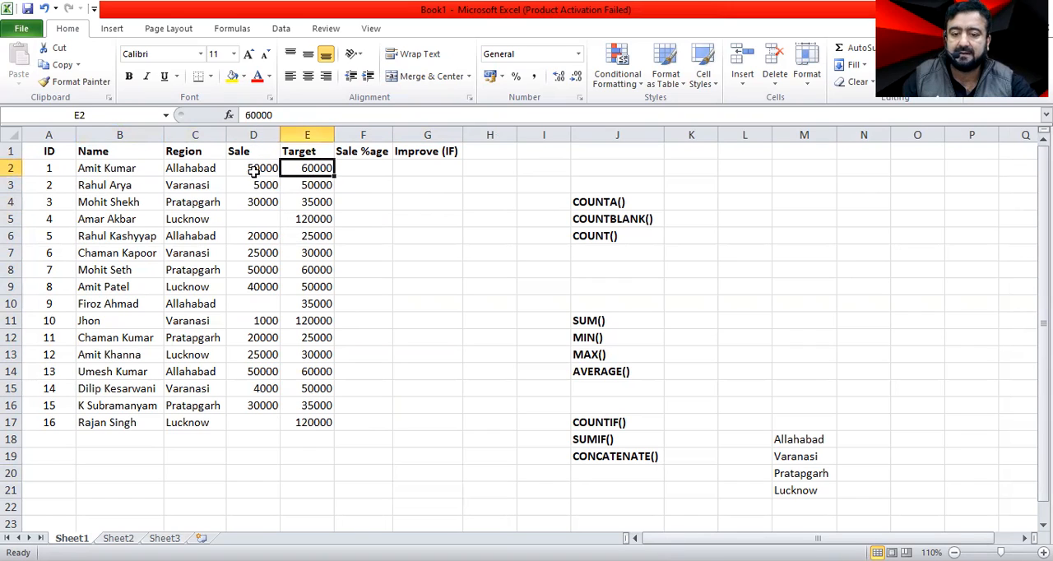
pyautogui.click(106, 169)
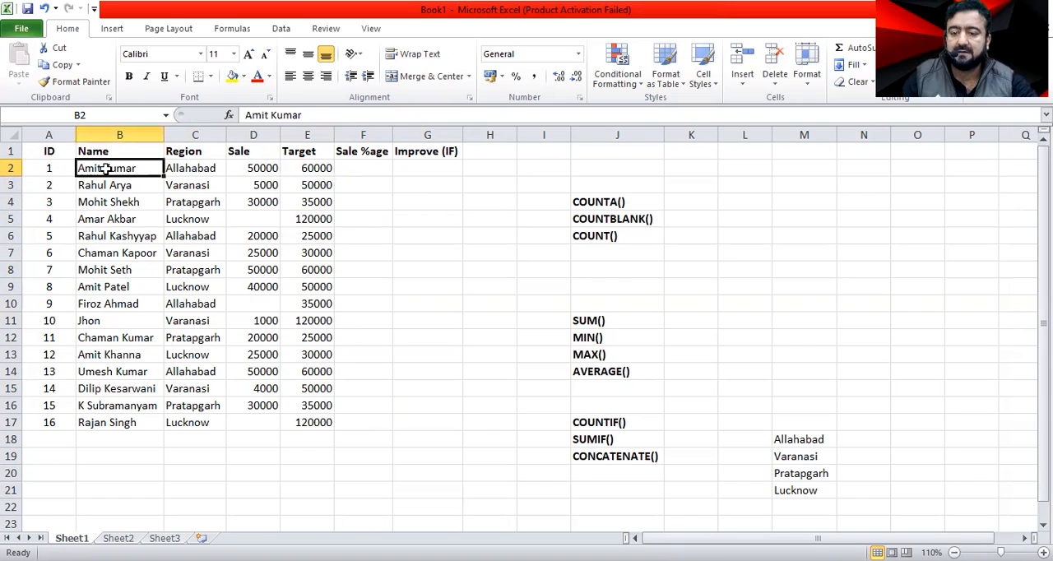
pyautogui.click(309, 169)
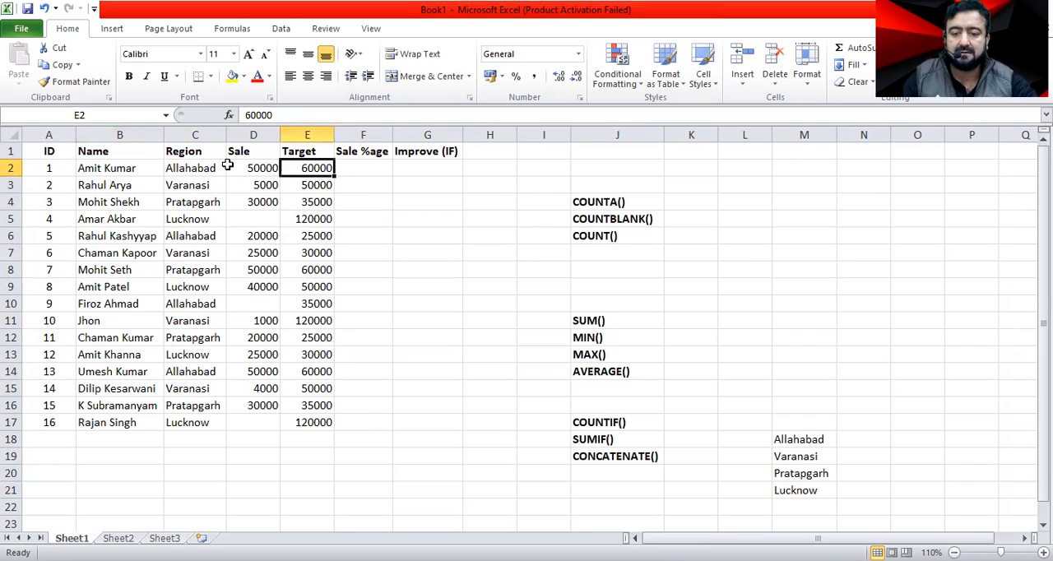
pyautogui.click(257, 167)
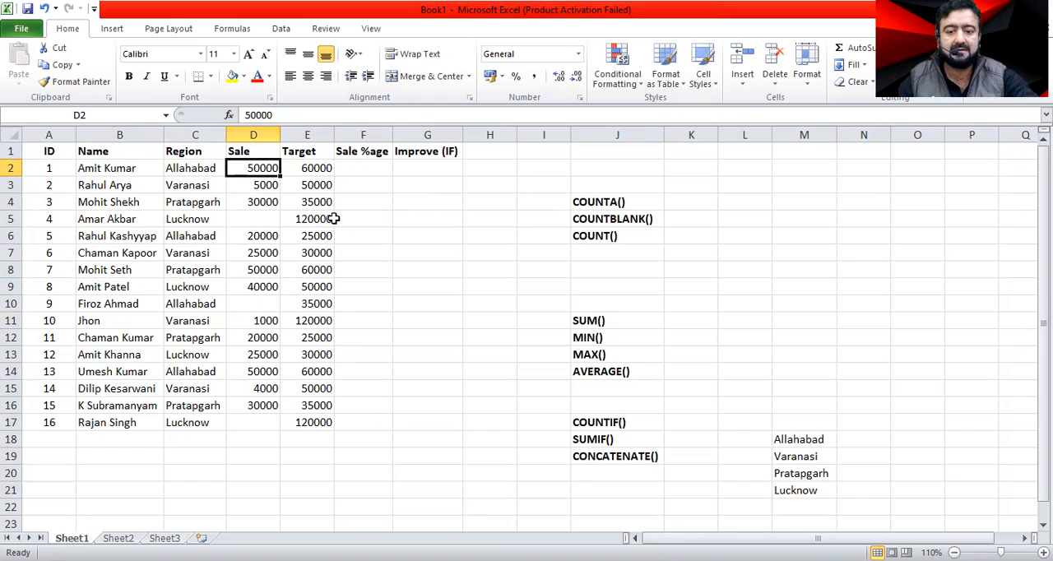
pyautogui.click(102, 164)
pyautogui.click(272, 168)
pyautogui.click(322, 171)
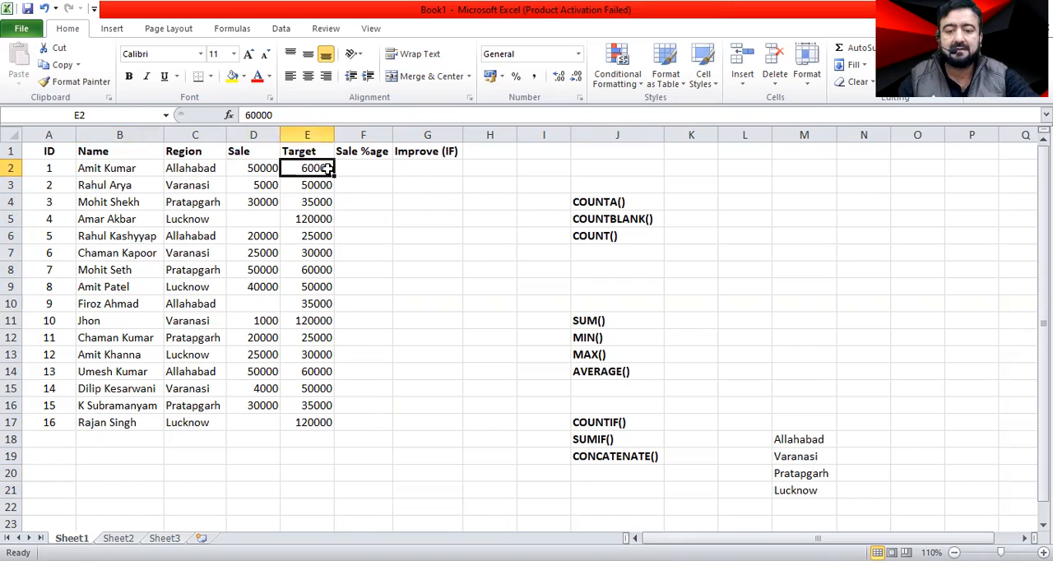
pyautogui.click(137, 186)
pyautogui.click(258, 186)
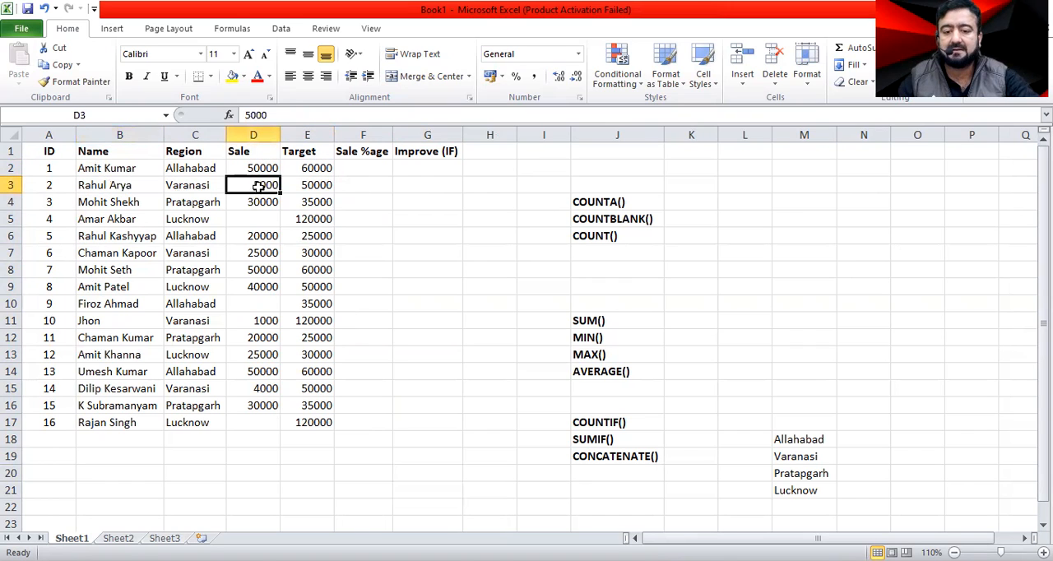
pyautogui.click(307, 184)
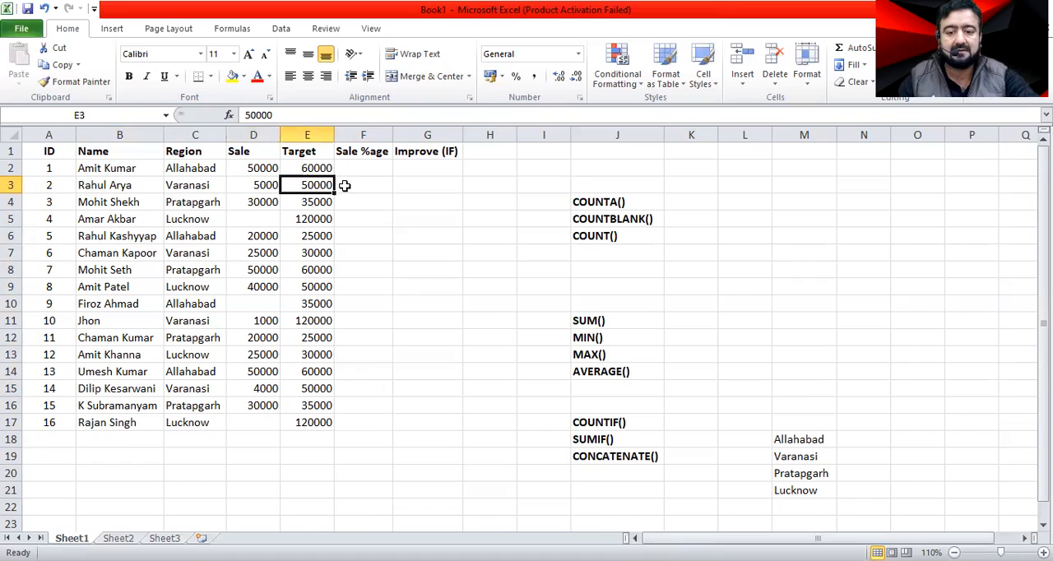
pyautogui.click(121, 205)
pyautogui.click(252, 203)
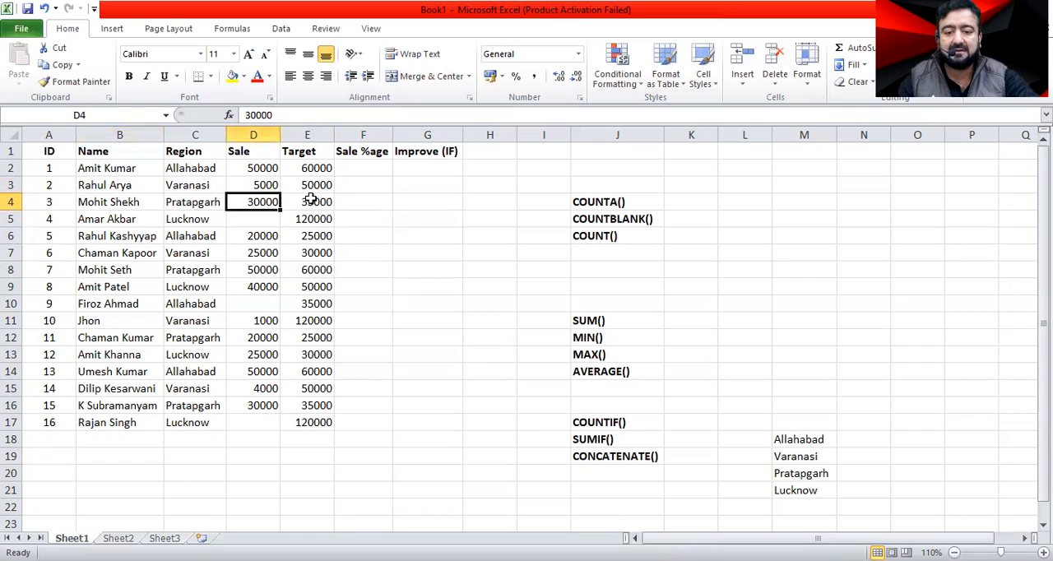
pyautogui.click(311, 199)
# Calculate the first Sale %age in F2 by dividing Sale by Target with the formula =D2/E2.
pyautogui.click(371, 169)
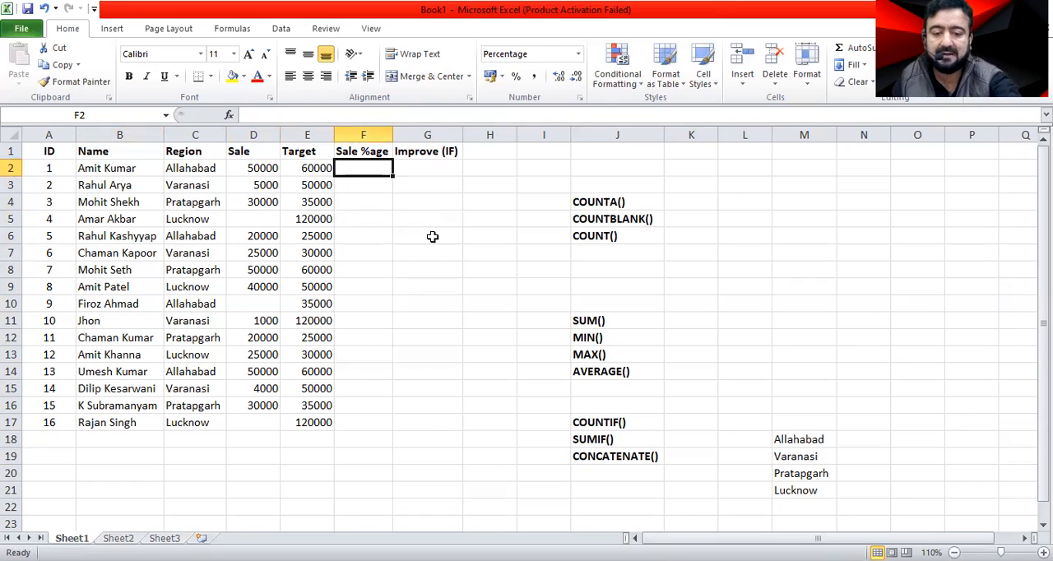
pyautogui.write('=')
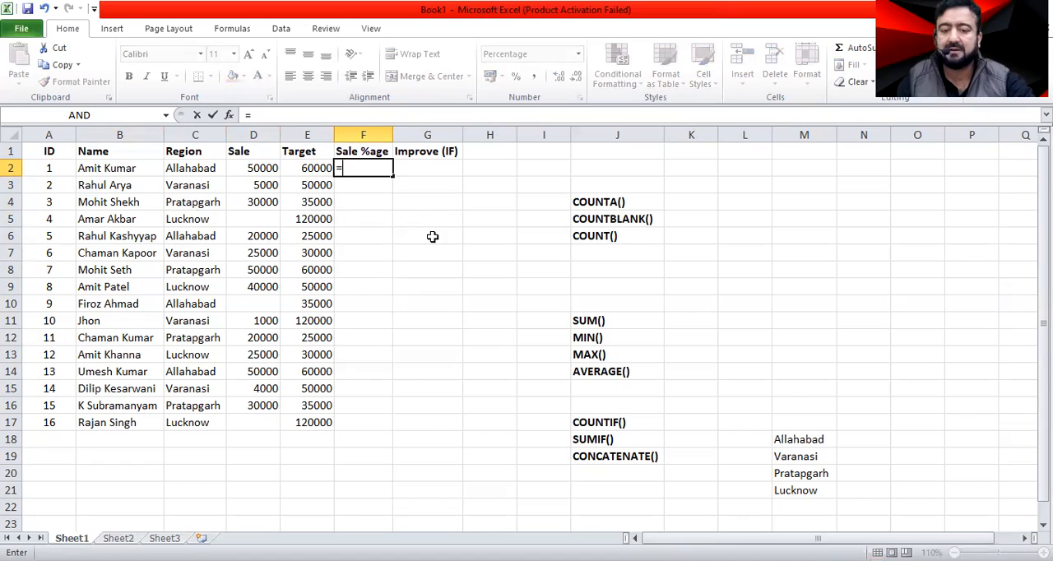
pyautogui.click(268, 168)
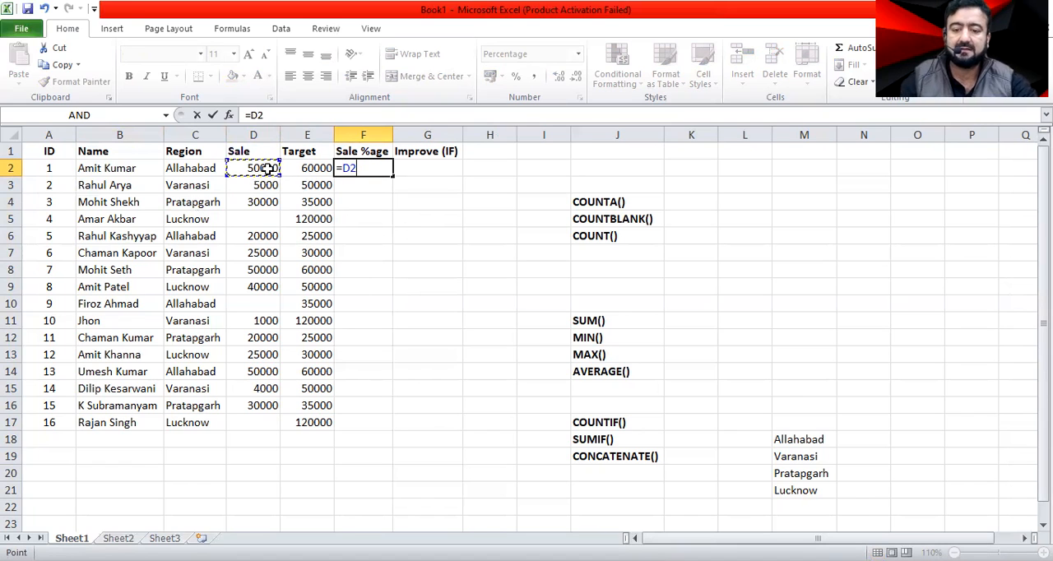
pyautogui.write('/')
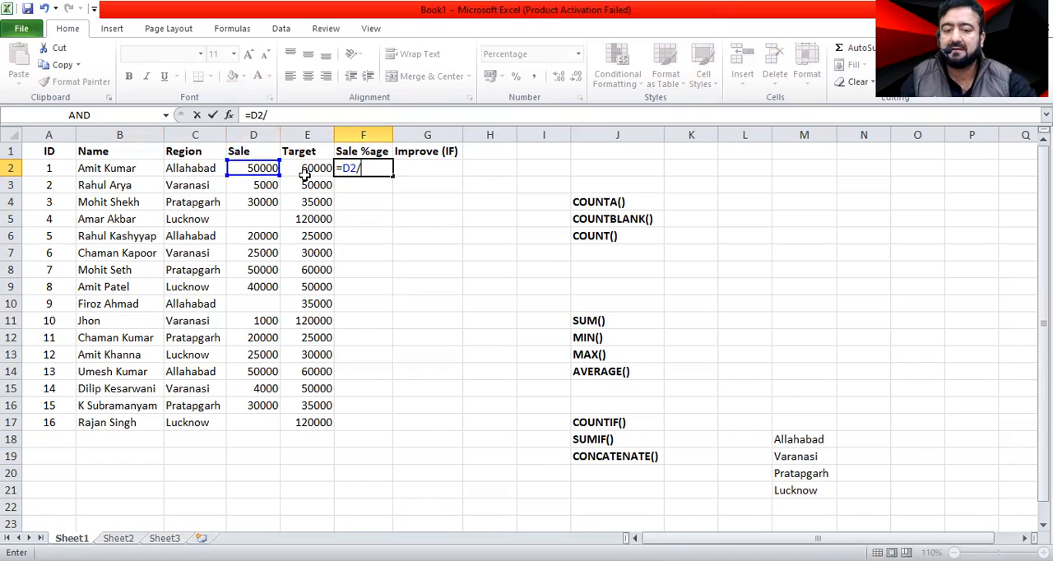
pyautogui.click(309, 168)
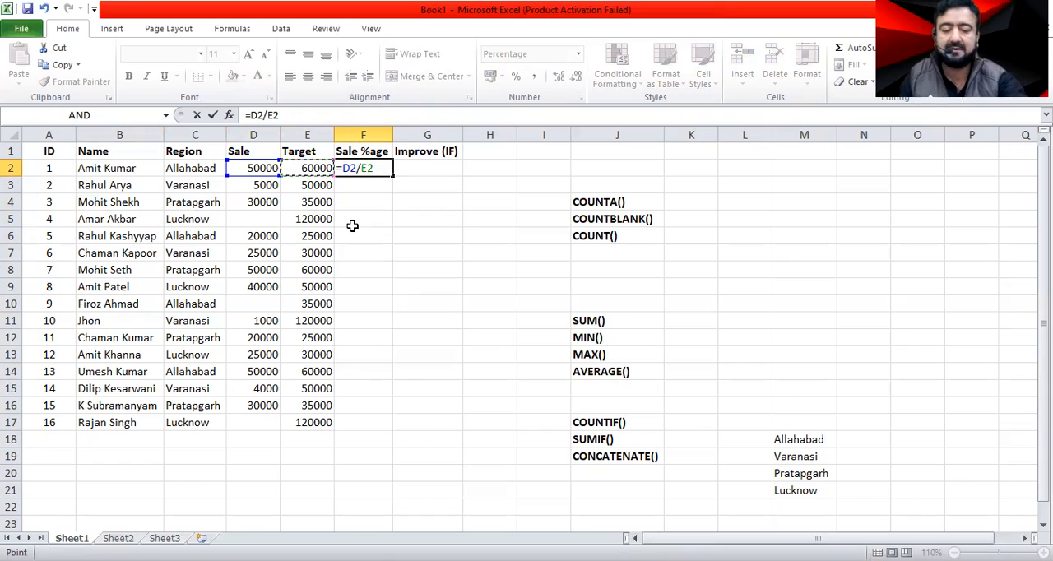
pyautogui.press('Return')
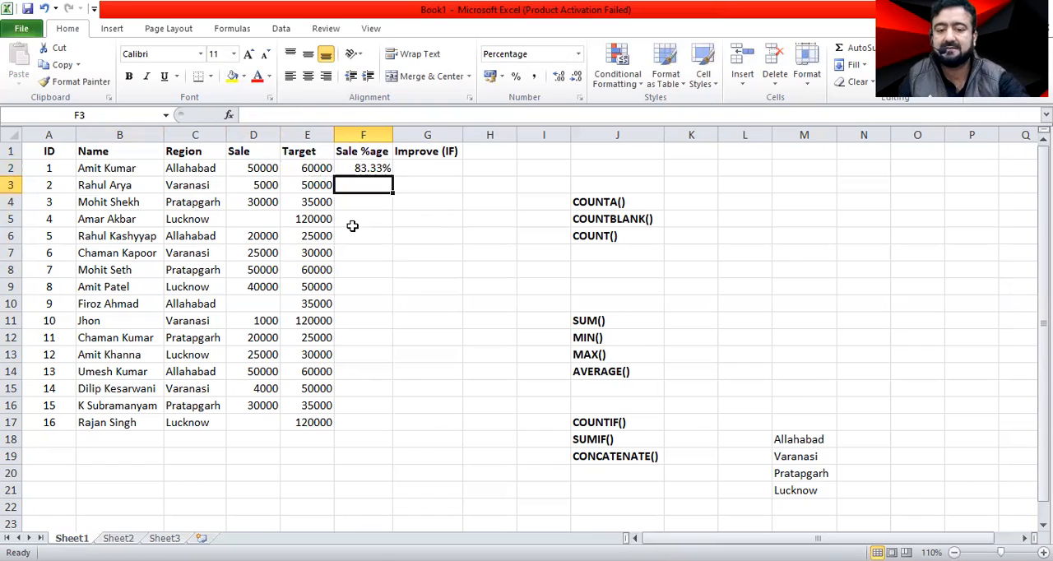
# Format cell F2 with the Number category at two decimal places.
pyautogui.click(383, 168)
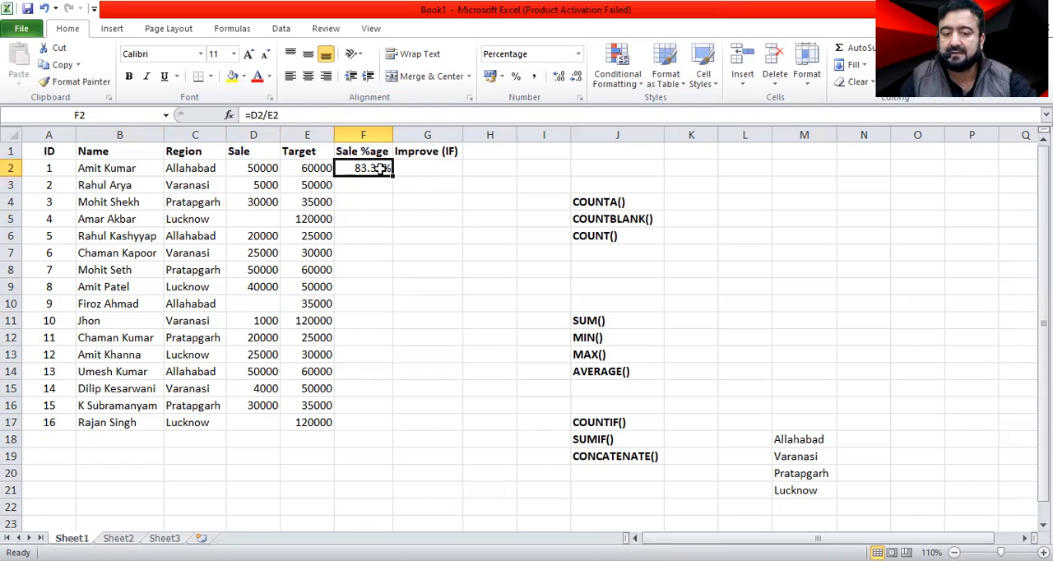
pyautogui.rightClick(381, 168)
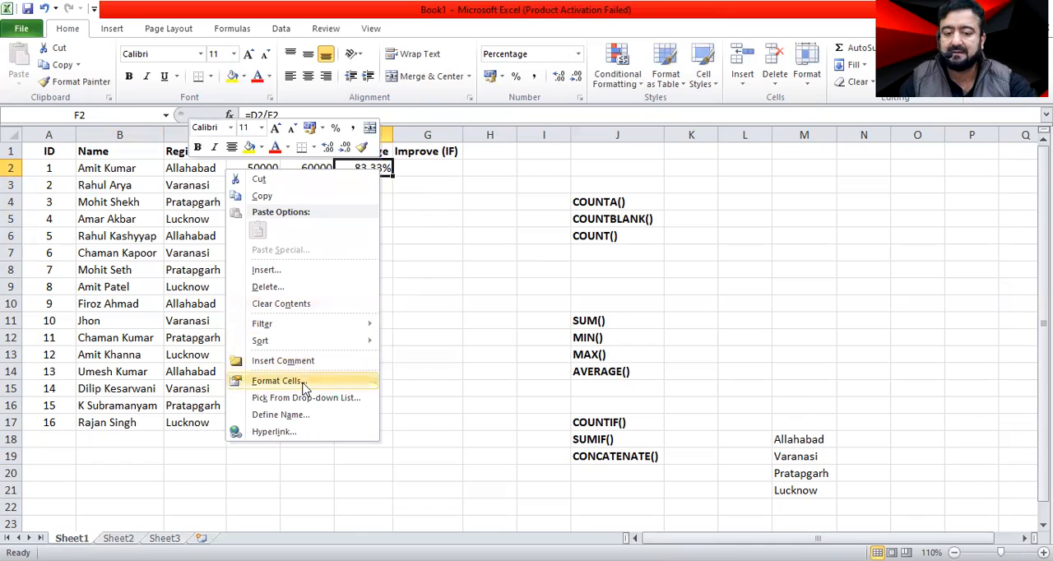
pyautogui.press('Return')
pyautogui.click(146, 276)
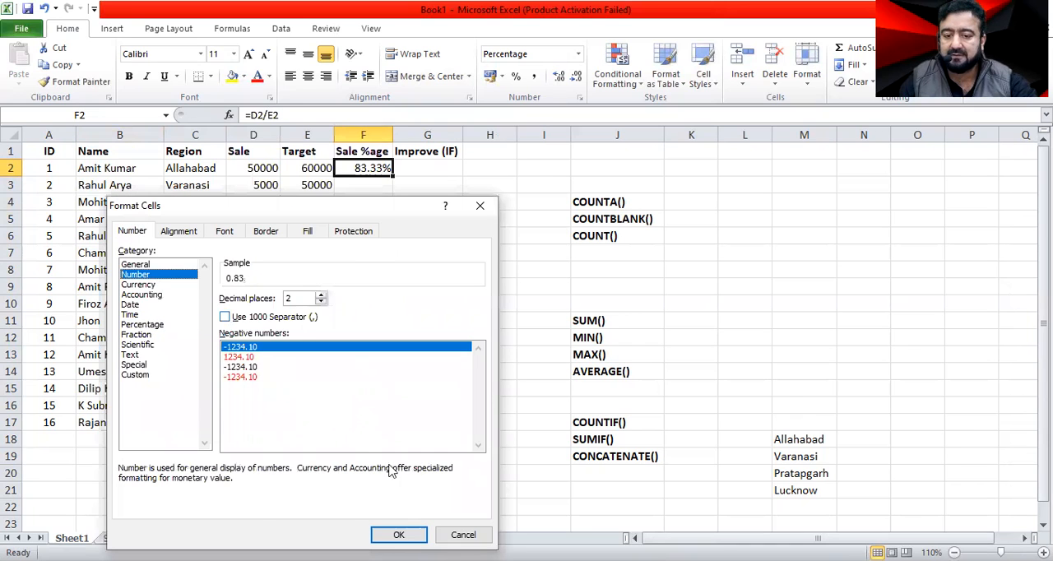
pyautogui.click(391, 535)
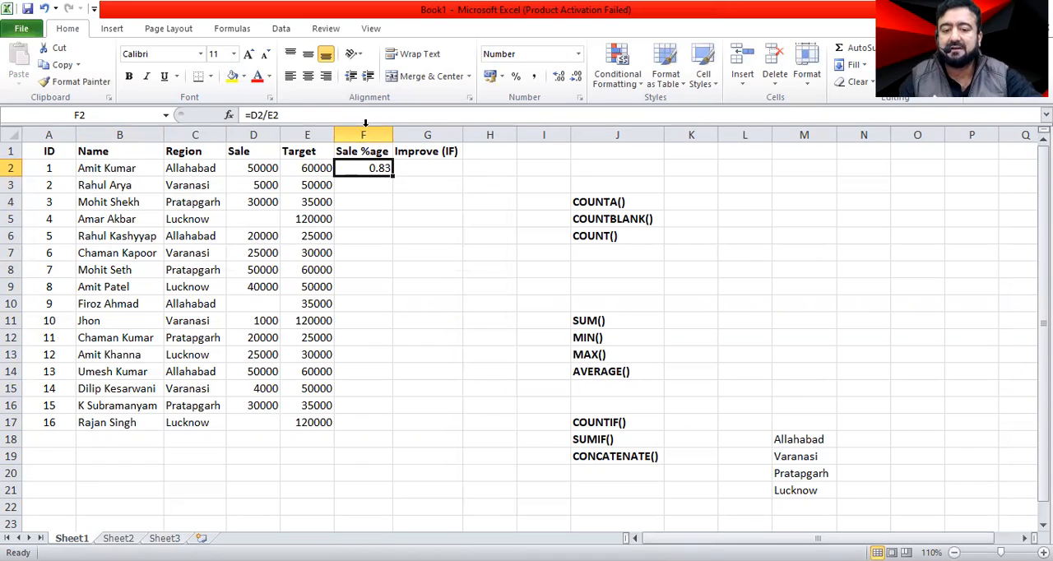
# Format the F2 result as Percentage with two decimal places and check it against its record.
pyautogui.rightClick(374, 168)
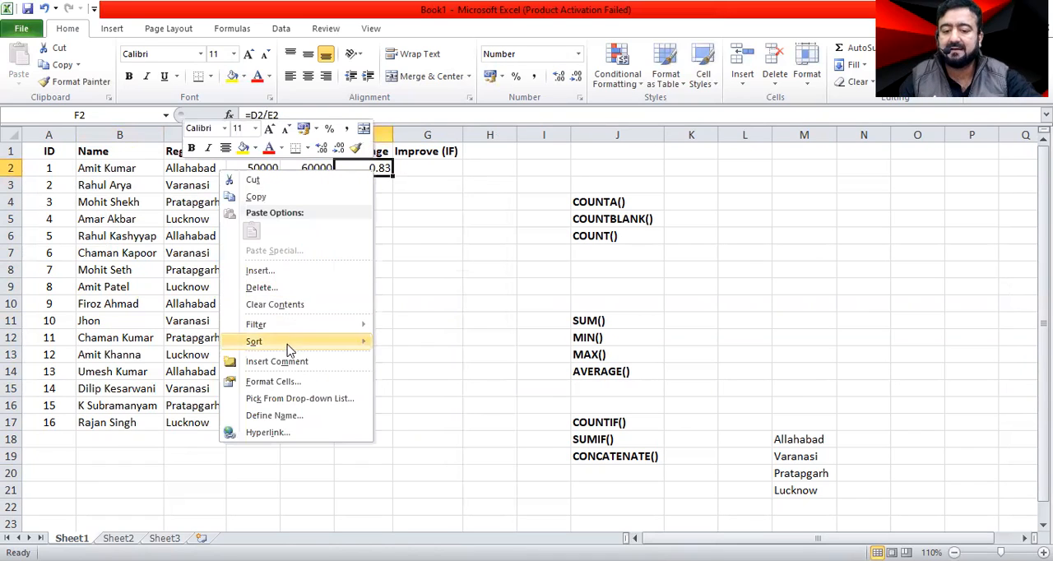
pyautogui.click(280, 382)
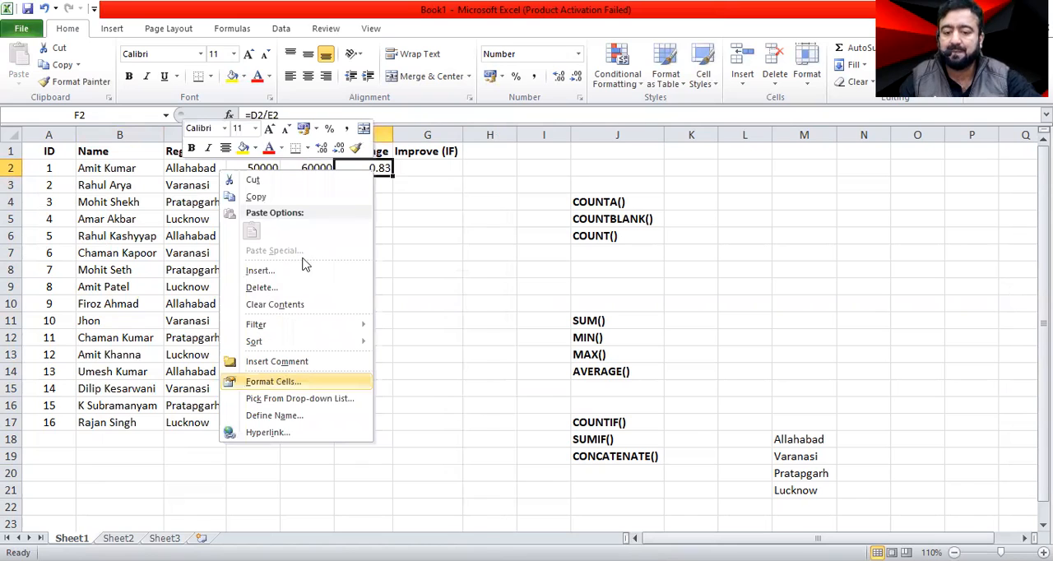
pyautogui.click(110, 323)
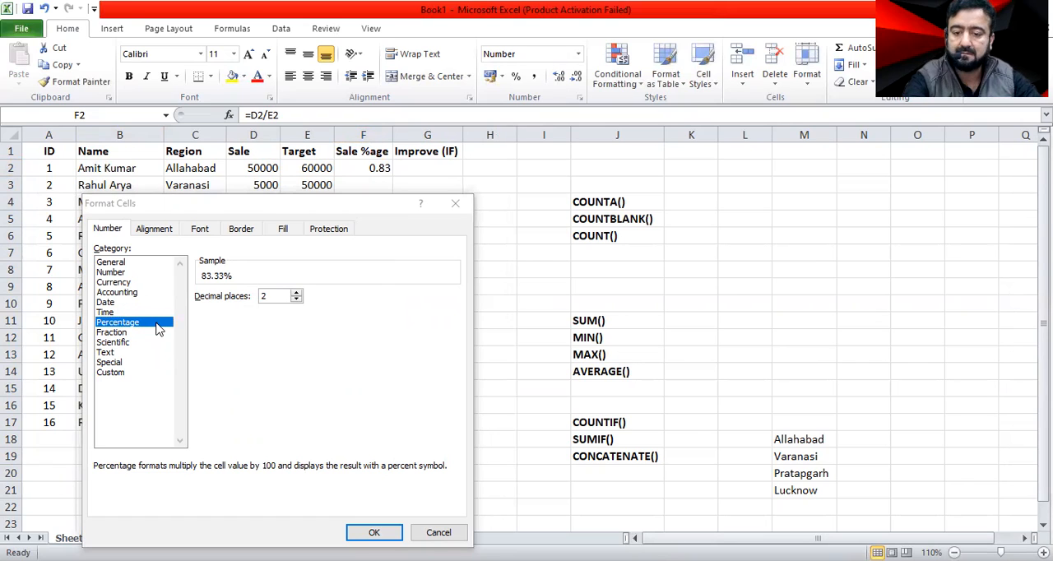
pyautogui.click(204, 319)
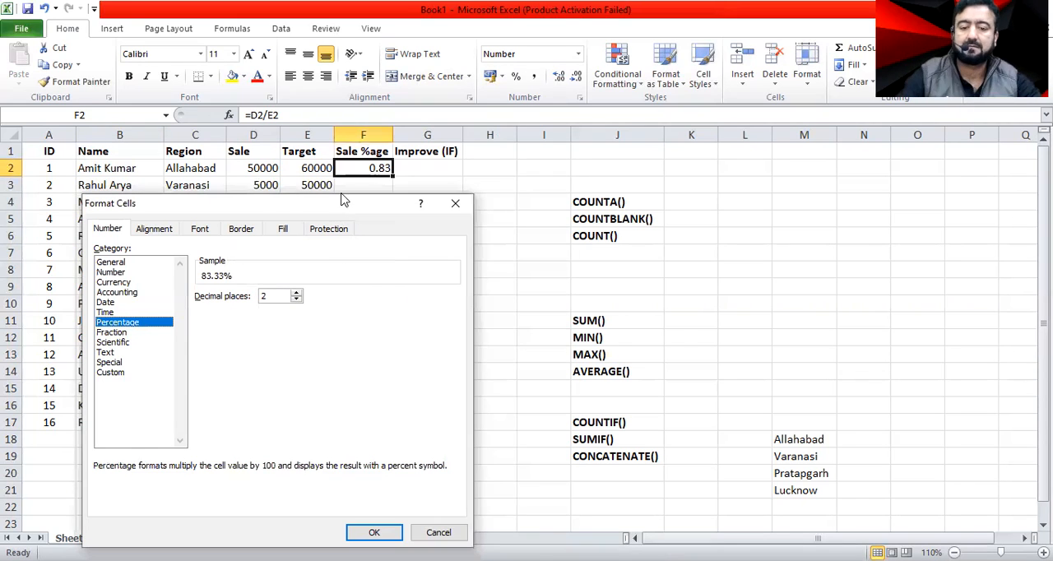
pyautogui.moveTo(344, 200); pyautogui.dragTo(385, 57)
pyautogui.click(415, 390)
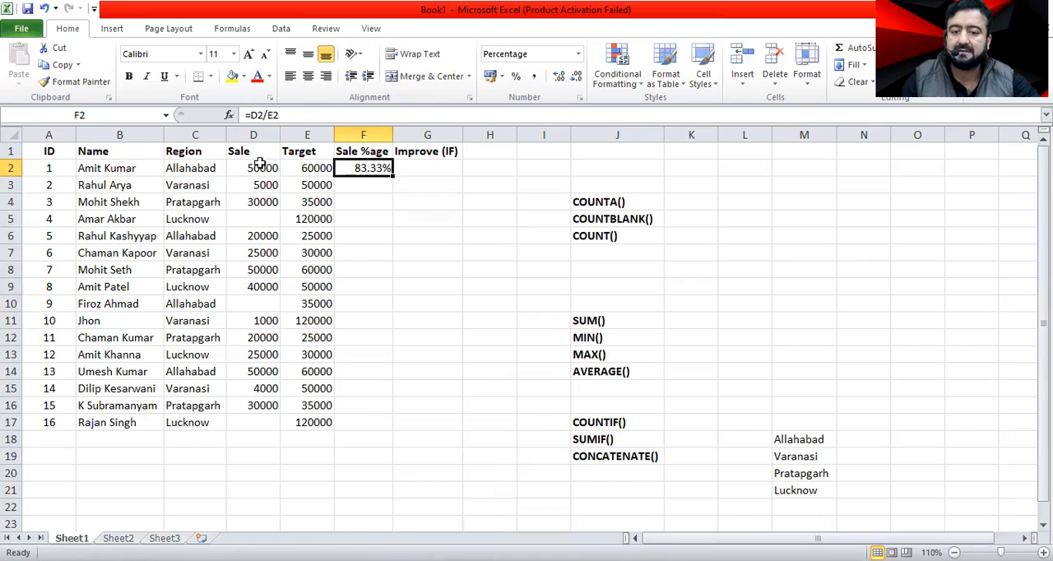
pyautogui.click(102, 169)
pyautogui.click(373, 170)
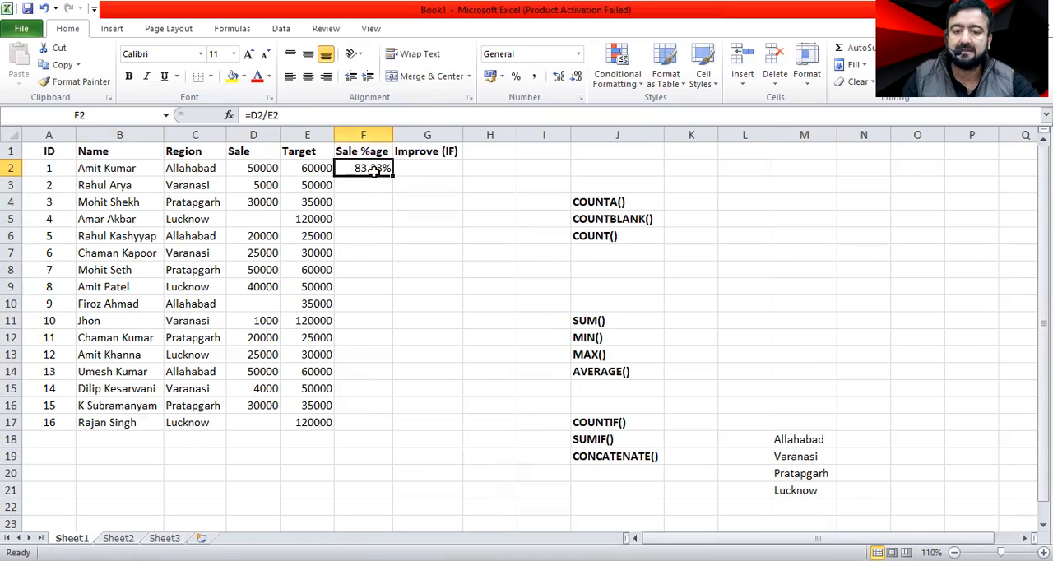
# Fill the F2 percentage formula down through F17 for all the remaining records.
pyautogui.click(108, 186)
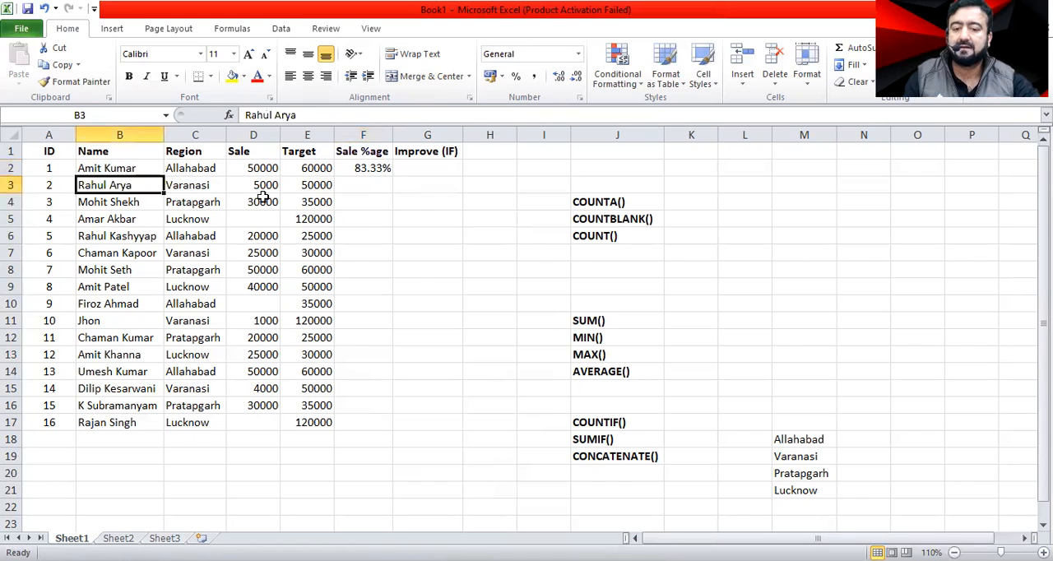
pyautogui.click(371, 183)
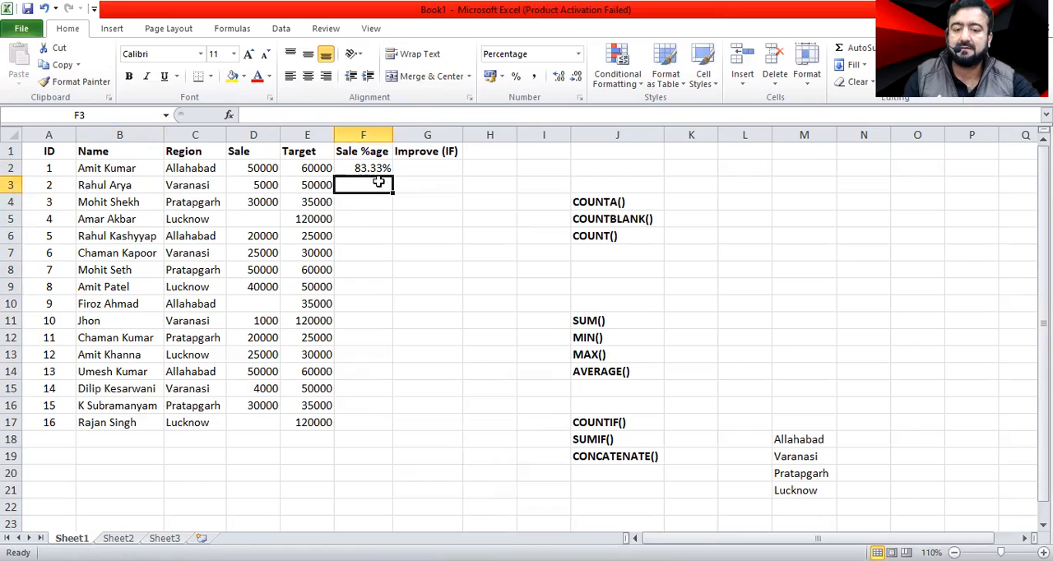
pyautogui.click(142, 203)
pyautogui.click(372, 172)
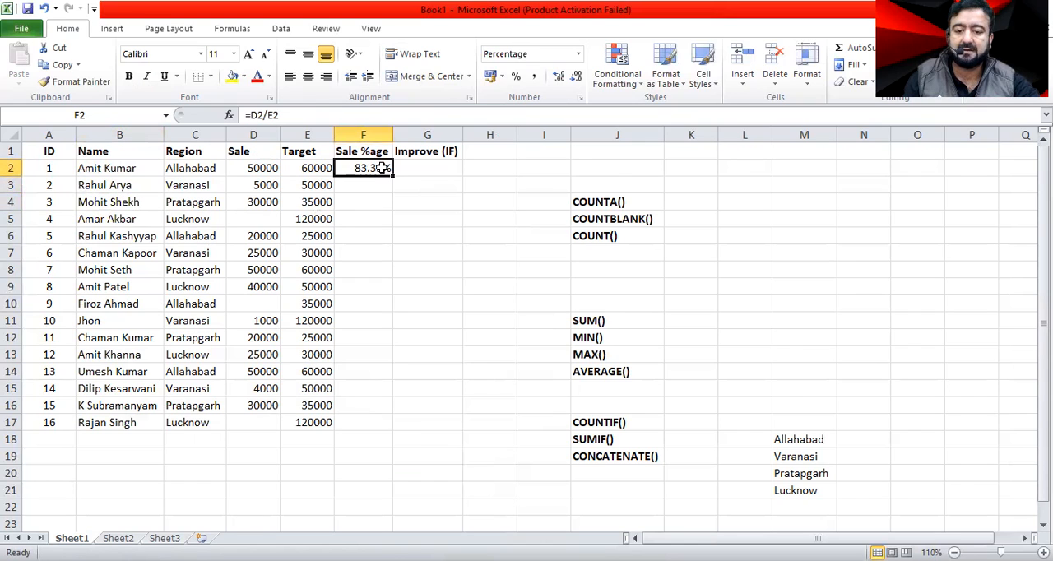
pyautogui.moveTo(392, 178); pyautogui.dragTo(389, 427)
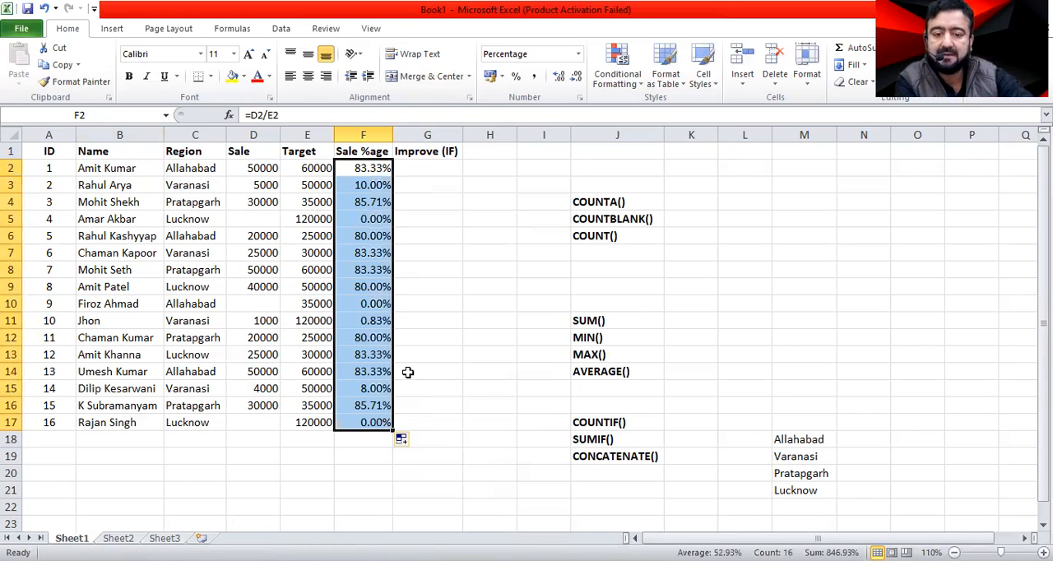
# Compare the blank Sale cells D5 and D10 with their Sale %age results in F5 and F10.
pyautogui.click(372, 219)
pyautogui.click(247, 223)
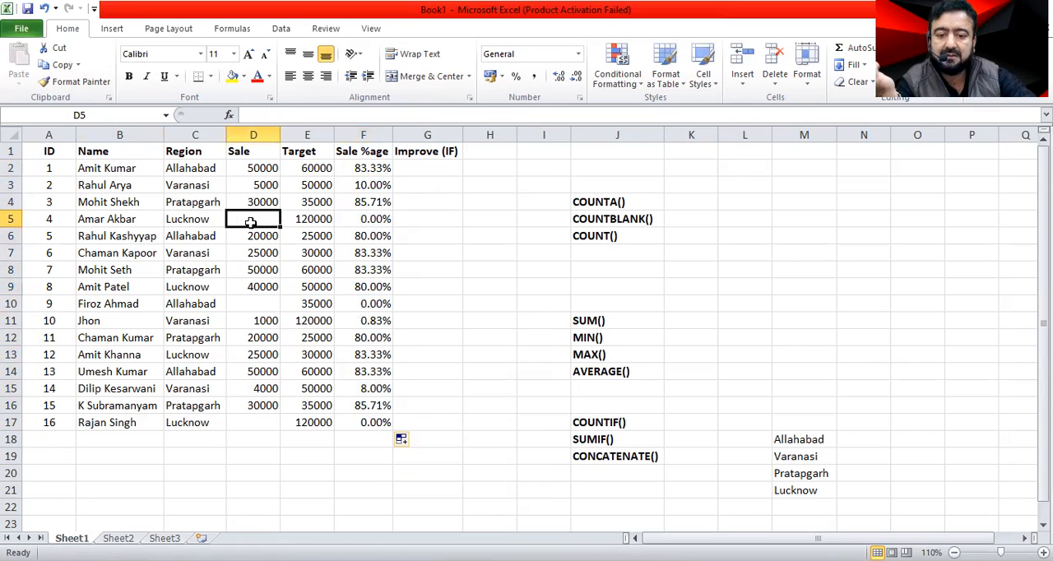
pyautogui.click(391, 221)
pyautogui.click(264, 301)
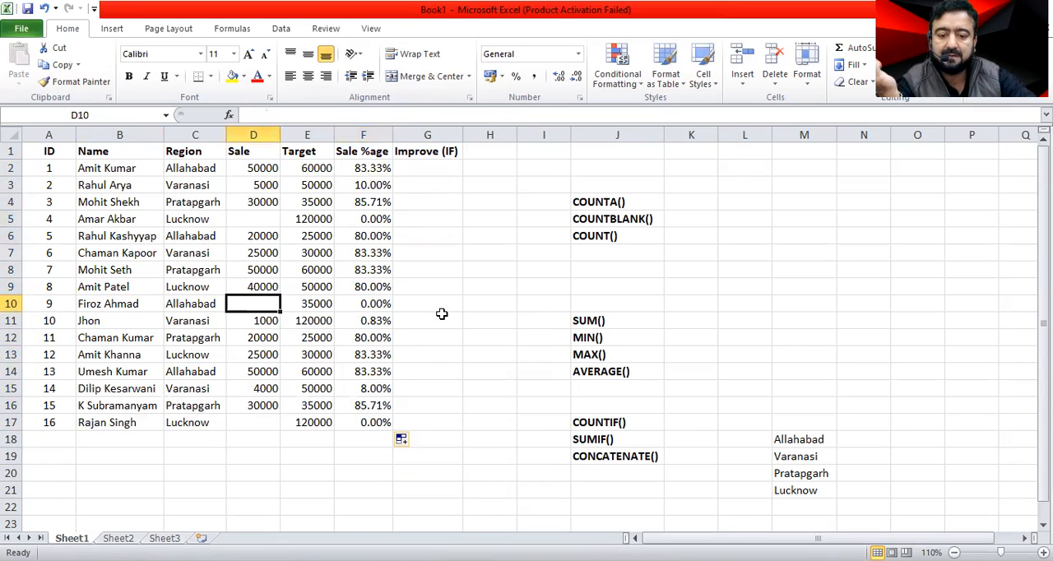
pyautogui.click(388, 303)
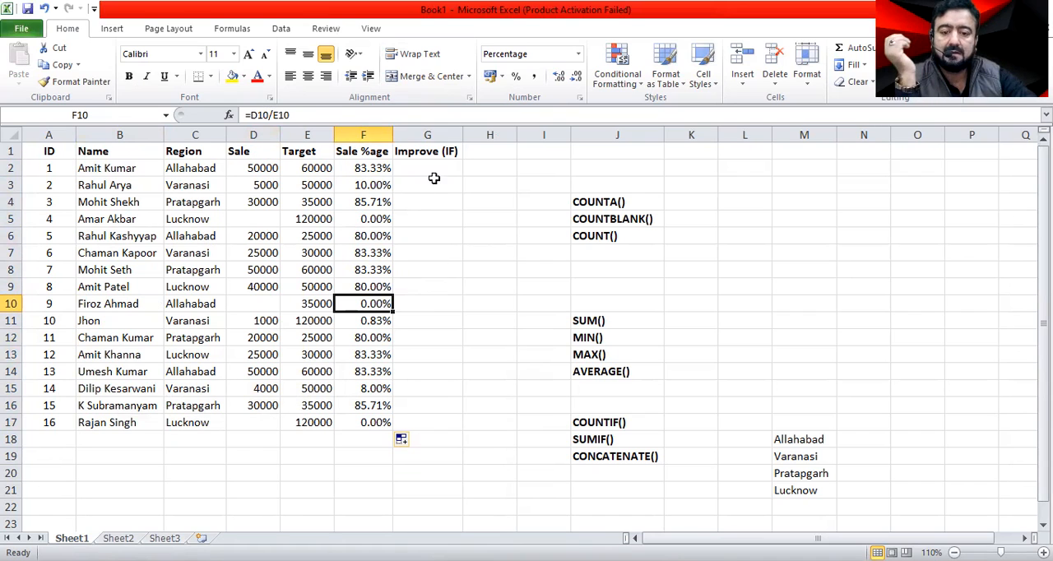
# Count the filled Sale cells in K4, beside the COUNTA() label, with the formula =COUNTA(D2:D17).
pyautogui.click(617, 201)
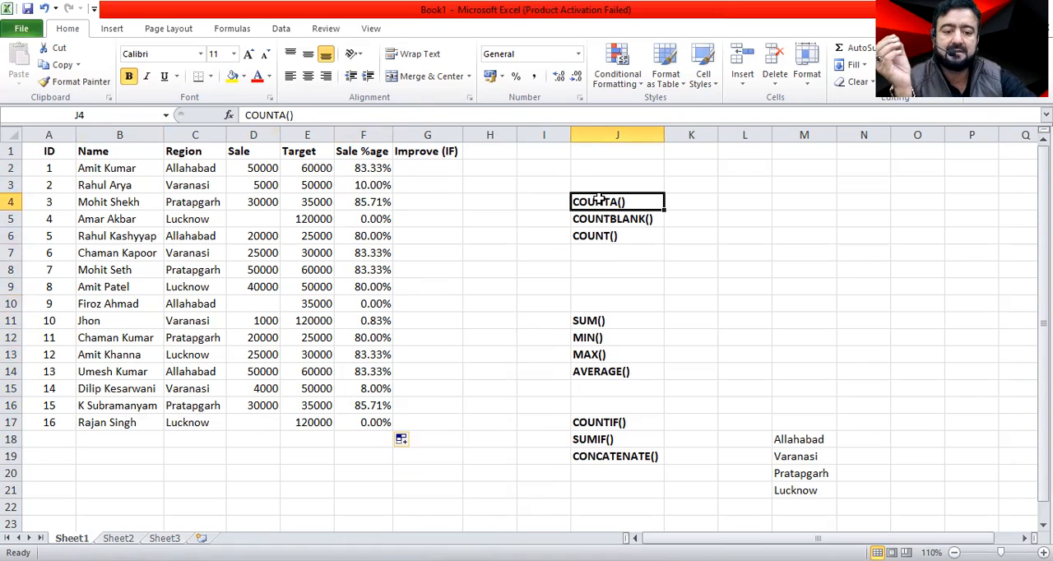
pyautogui.click(700, 201)
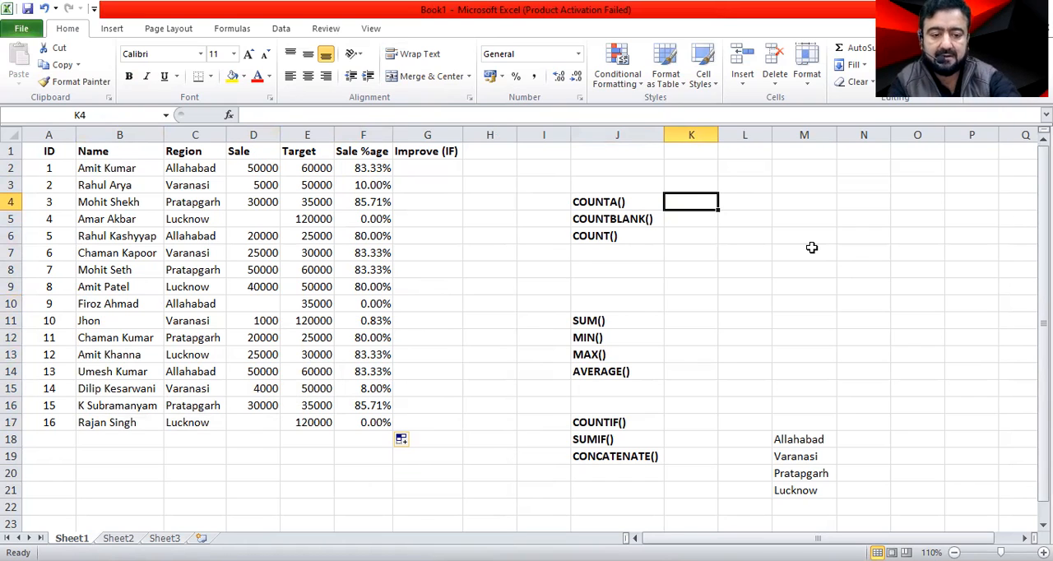
pyautogui.write('=')
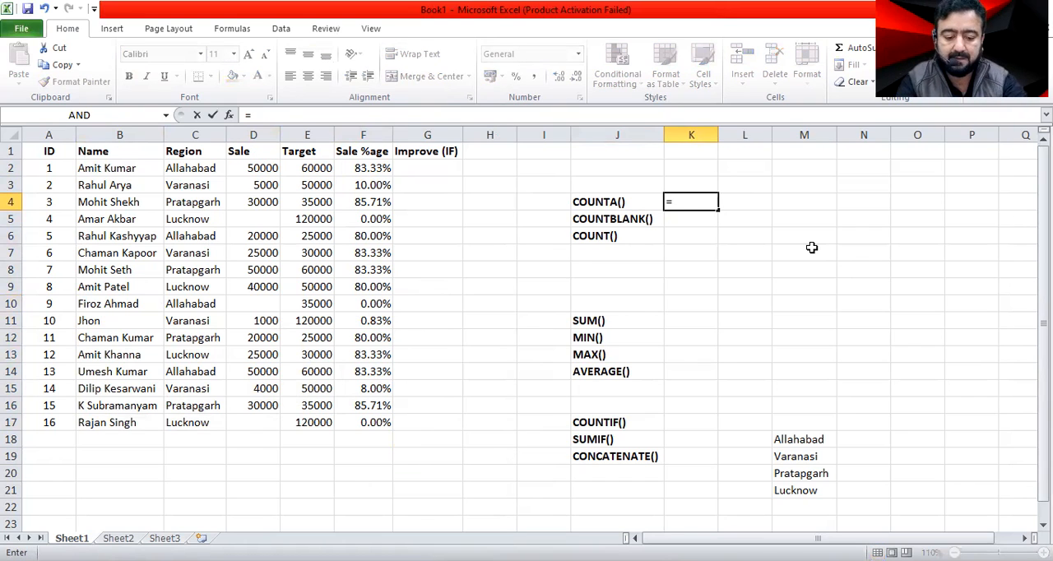
pyautogui.write('c')
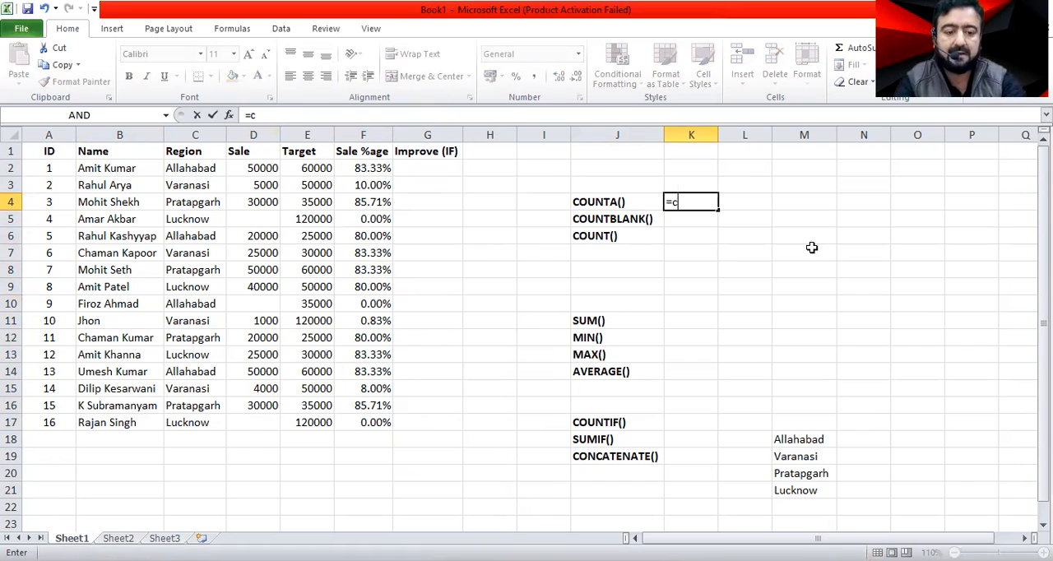
pyautogui.write('ount')
pyautogui.press('Down')
pyautogui.press('Tab')
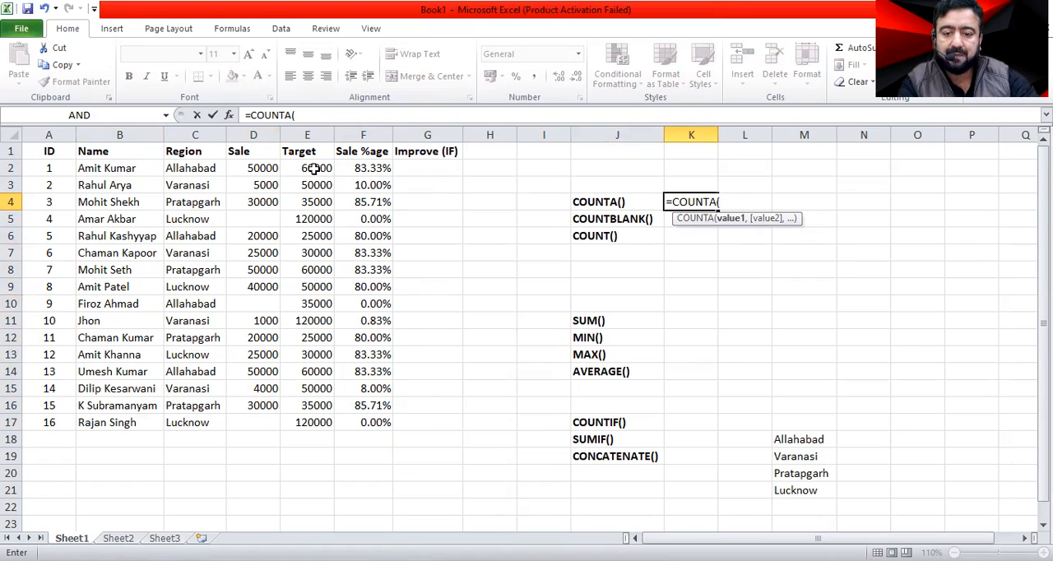
pyautogui.click(240, 169)
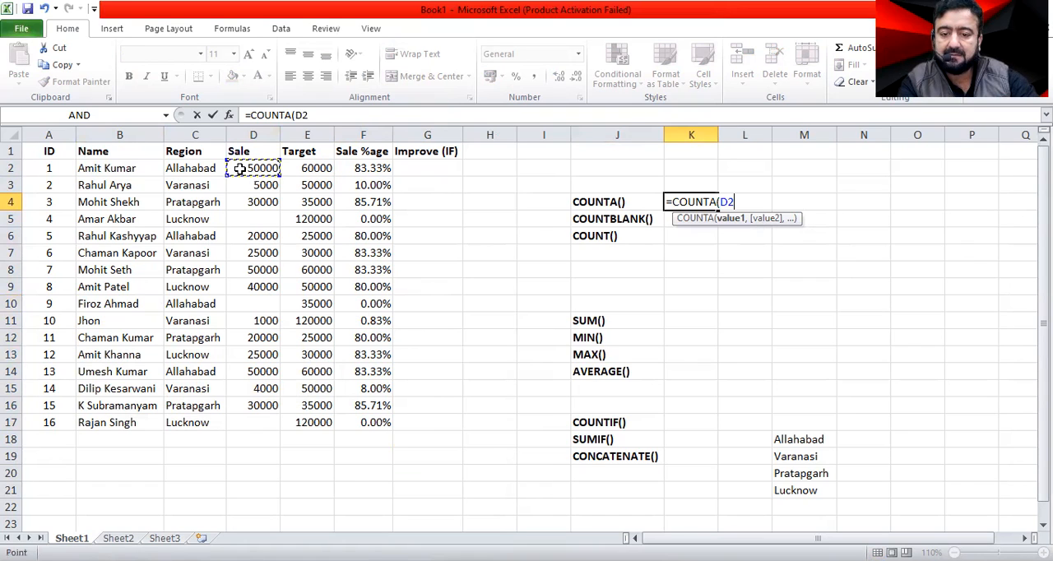
pyautogui.moveTo(239, 169); pyautogui.dragTo(245, 185)
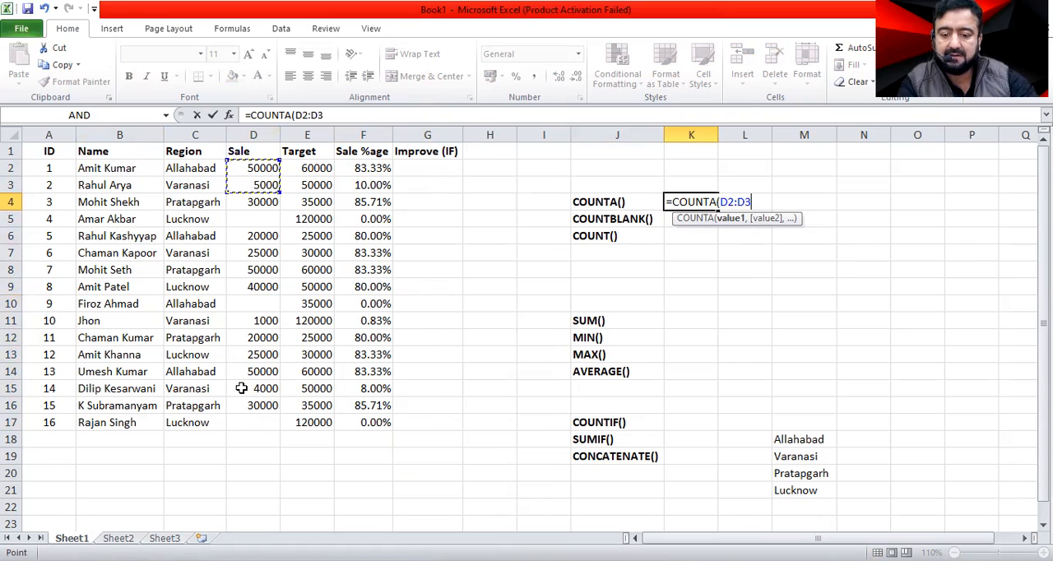
pyautogui.moveTo(238, 420); pyautogui.dragTo(264, 422)
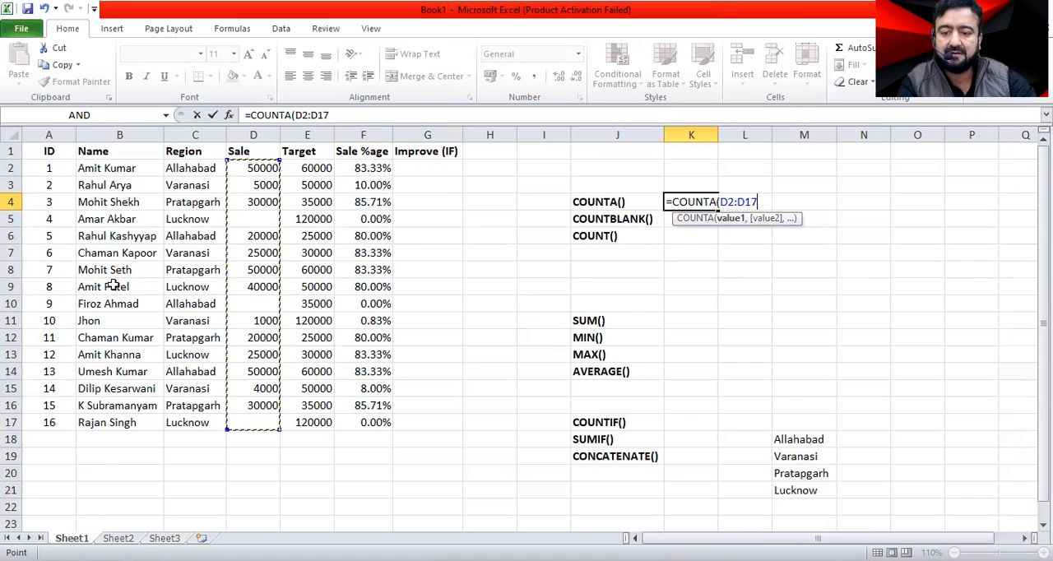
pyautogui.press('Return')
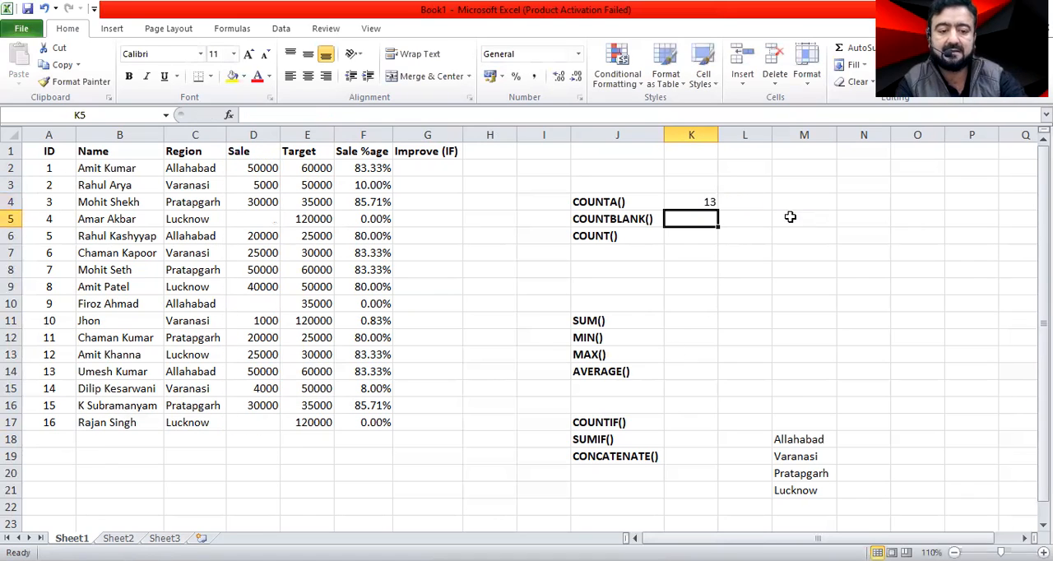
# Check the COUNTA result in K4 against the blank Sale cells D5, D10 and D17.
pyautogui.click(688, 202)
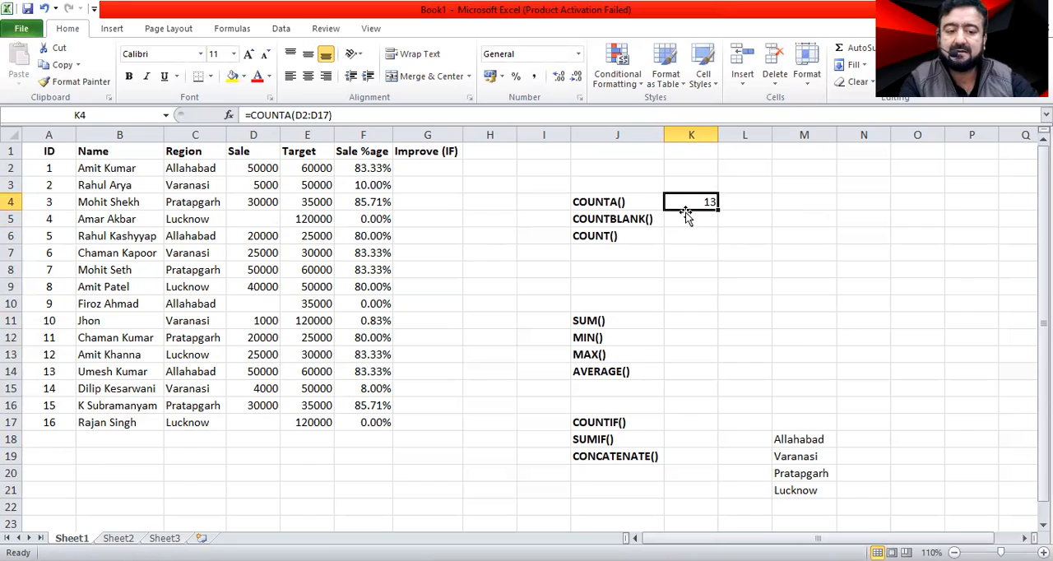
pyautogui.click(246, 217)
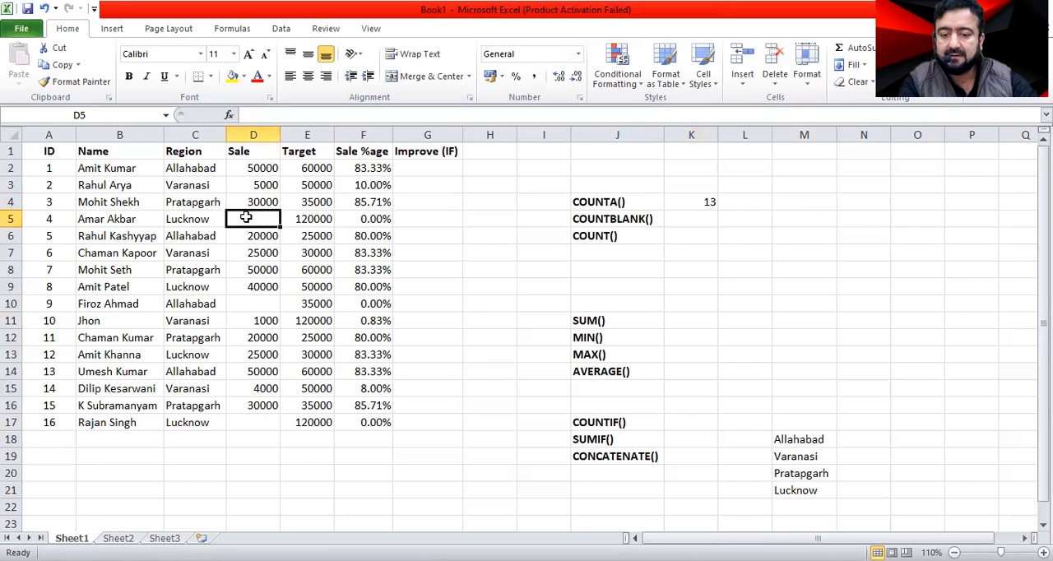
pyautogui.click(261, 303)
pyautogui.click(261, 426)
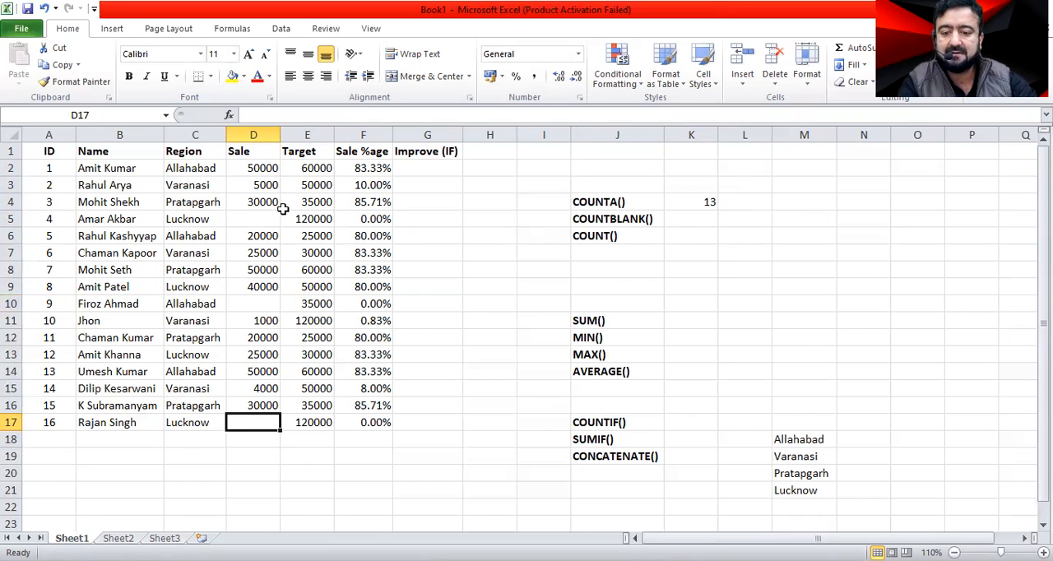
pyautogui.click(245, 219)
pyautogui.click(263, 302)
pyautogui.click(269, 420)
pyautogui.click(700, 201)
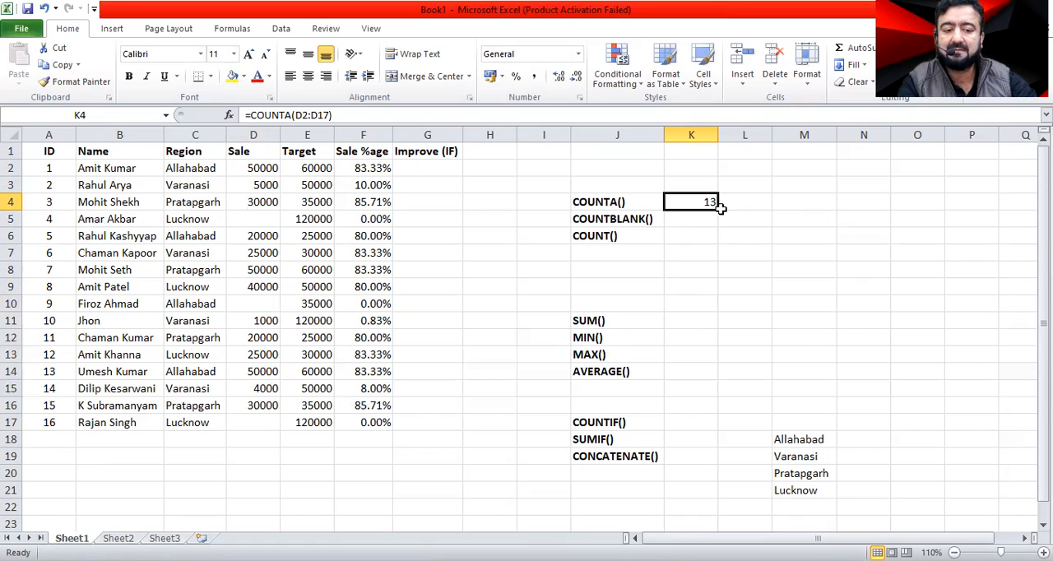
# Try a Sale value of 0 in D5, check its effect on the COUNTA result, and clear the cell.
pyautogui.click(247, 216)
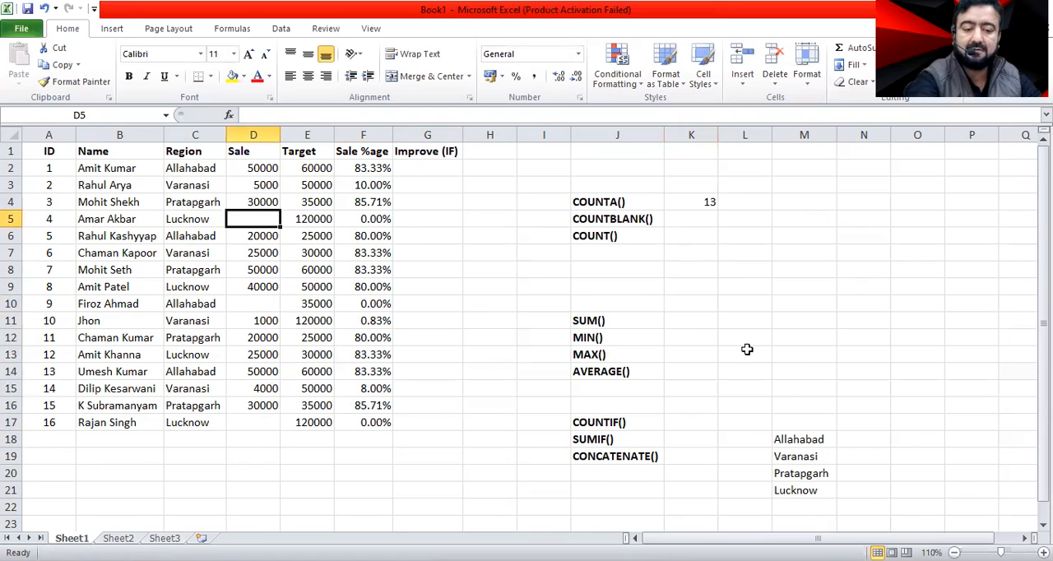
pyautogui.write('0')
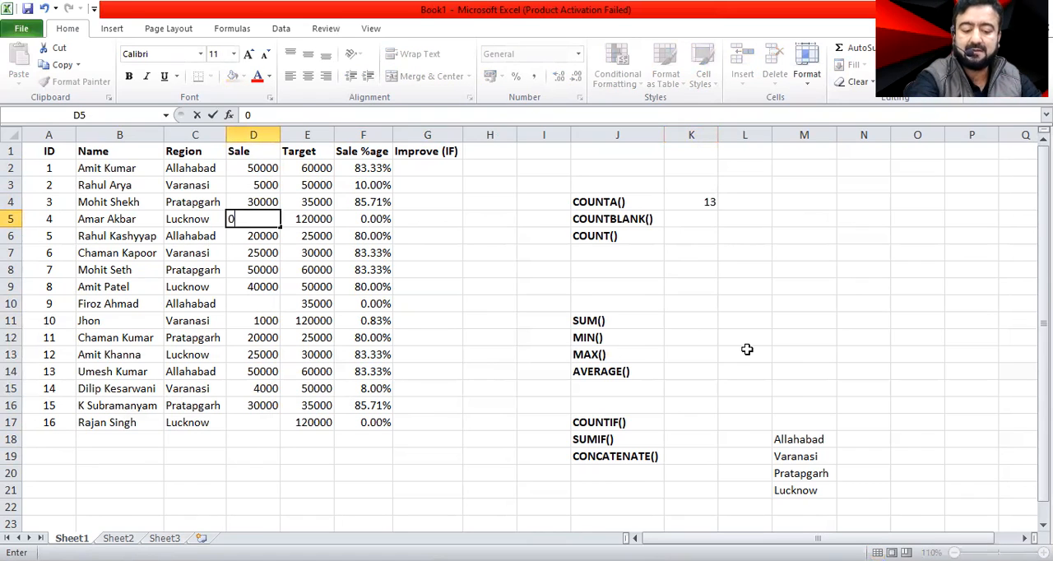
pyautogui.press('Return')
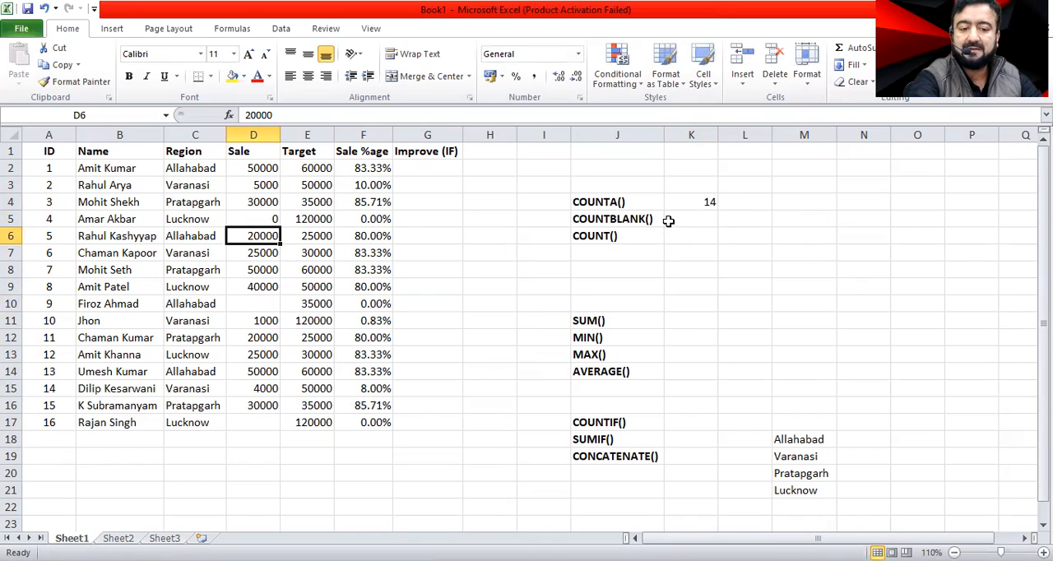
pyautogui.click(692, 202)
pyautogui.click(267, 219)
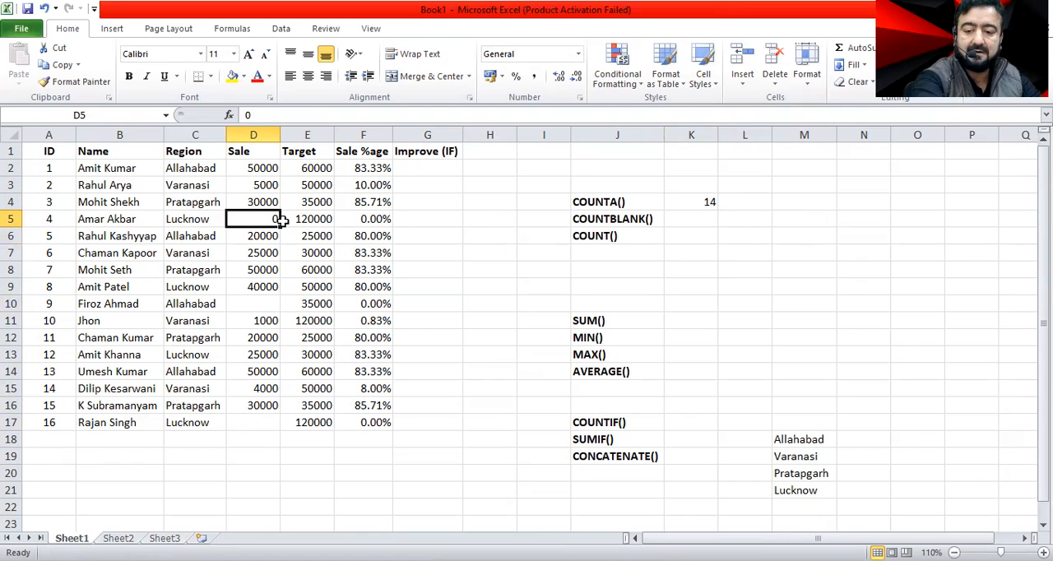
pyautogui.press('Delete')
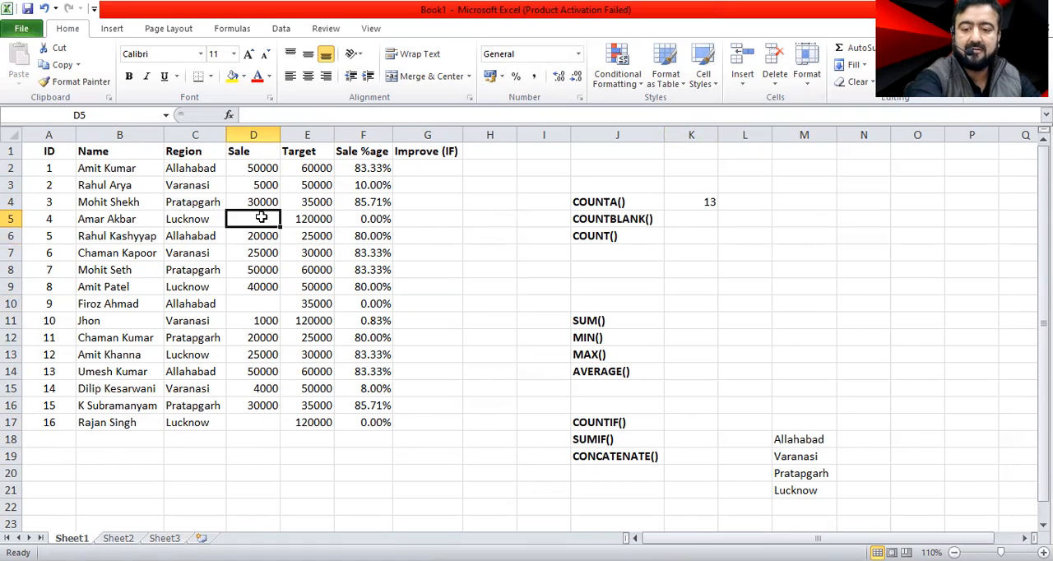
# Enter 0 in each of the blank Sale cells D5, D10 and D17.
pyautogui.write('0')
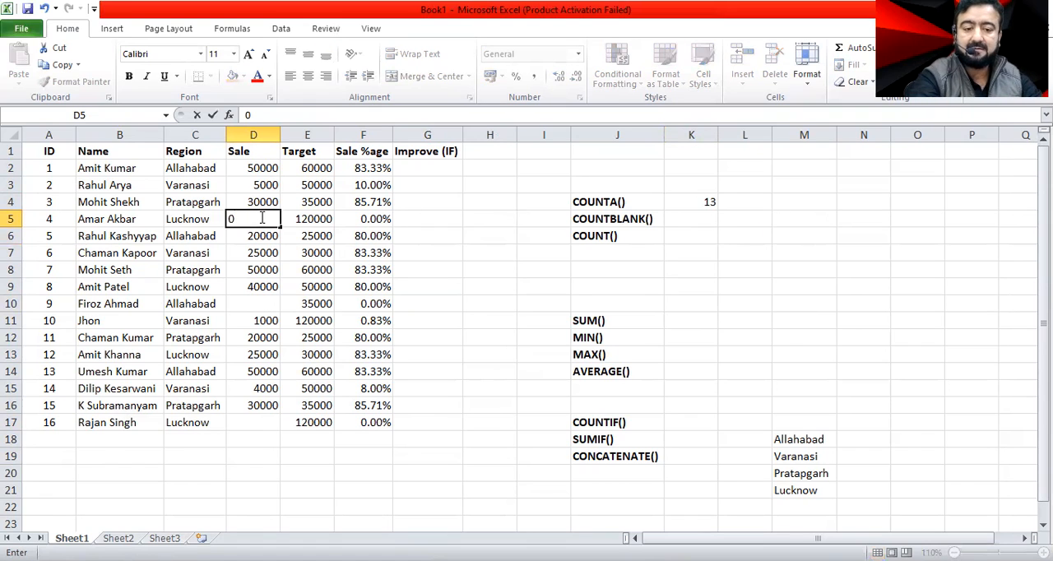
pyautogui.click(259, 304)
pyautogui.write('0')
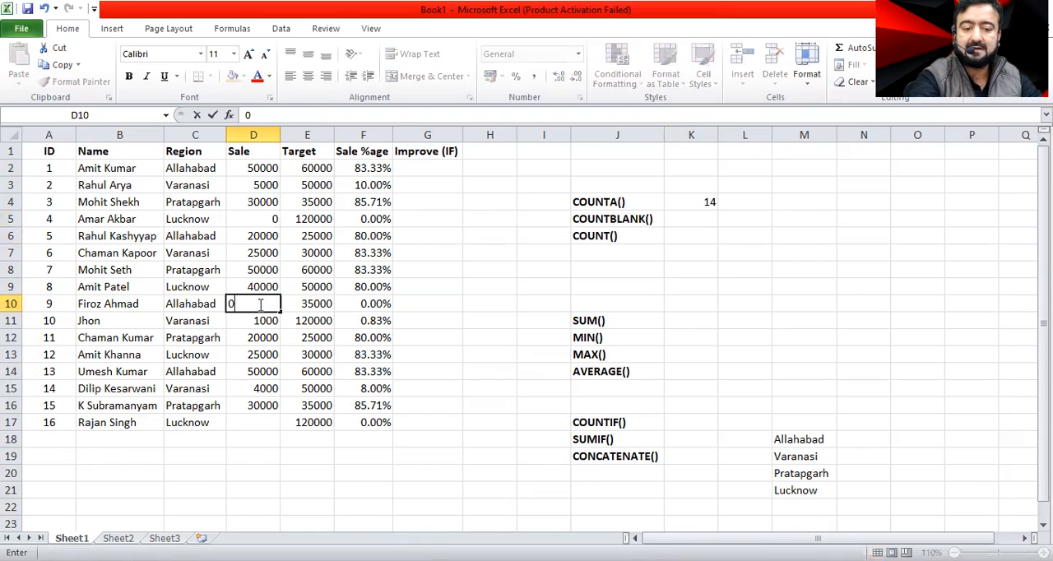
pyautogui.click(251, 422)
pyautogui.write('0')
pyautogui.click(261, 454)
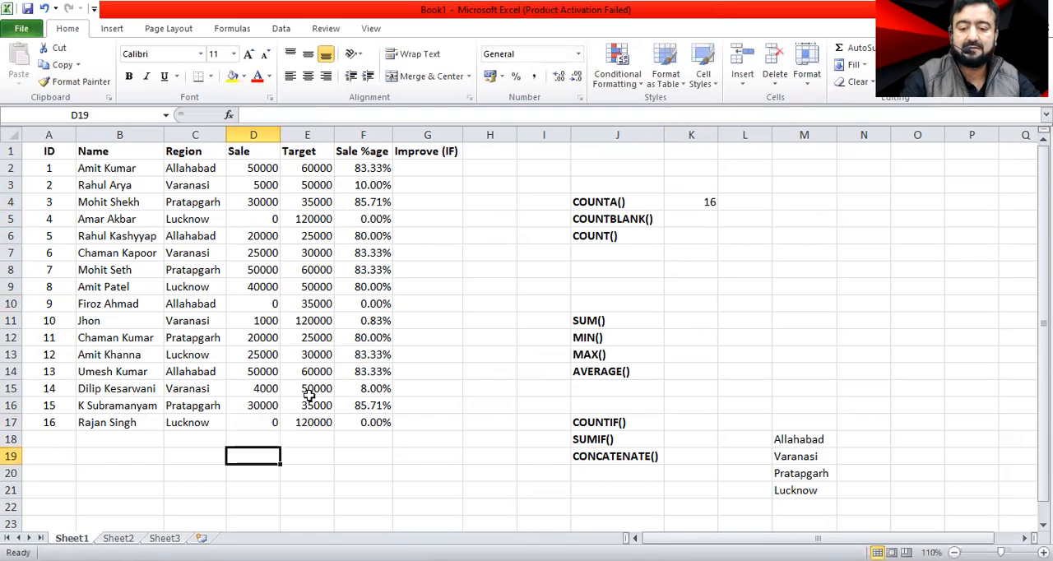
# Change the COUNTA formula in K4 to count the Region column with the range C2:C18.
pyautogui.click(708, 203)
pyautogui.doubleClick(689, 201)
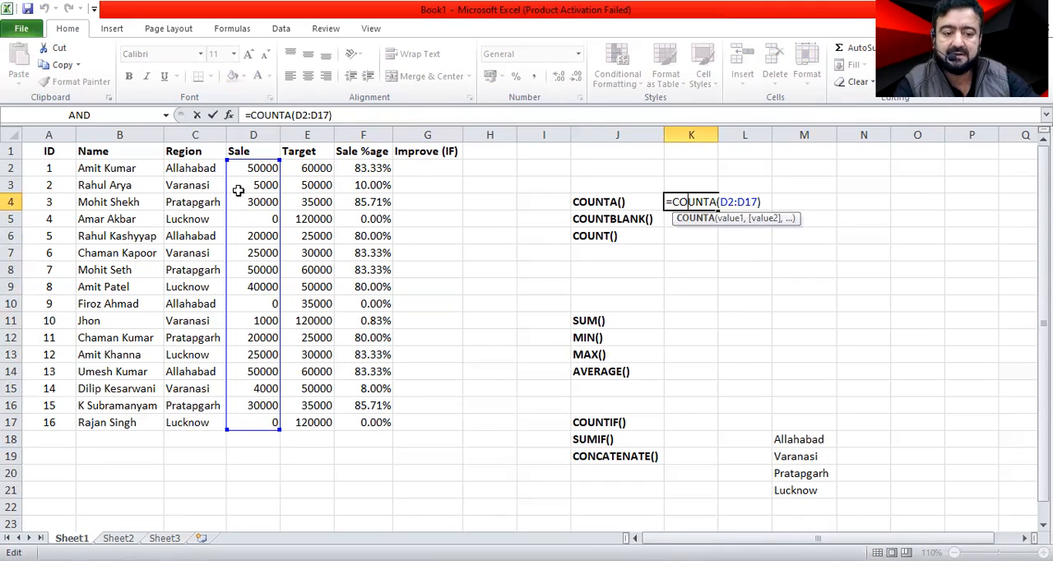
pyautogui.click(721, 201)
pyautogui.press('Delete')
pyautogui.press('Delete')
pyautogui.press('Delete')
pyautogui.press('Delete')
pyautogui.press('Delete')
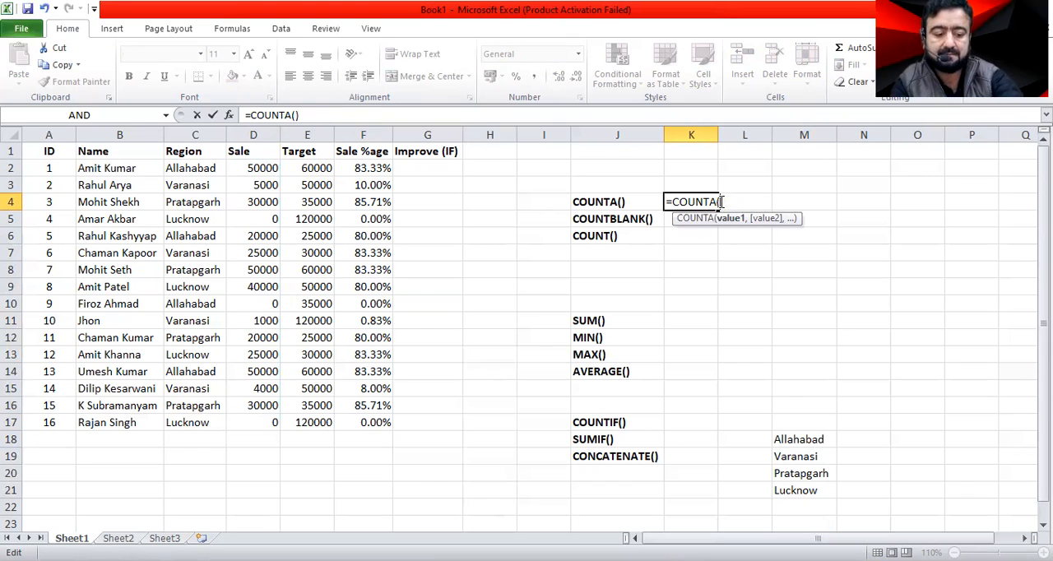
pyautogui.click(213, 169)
pyautogui.keyDown('shift'); pyautogui.click(193, 433); pyautogui.keyUp('shift')
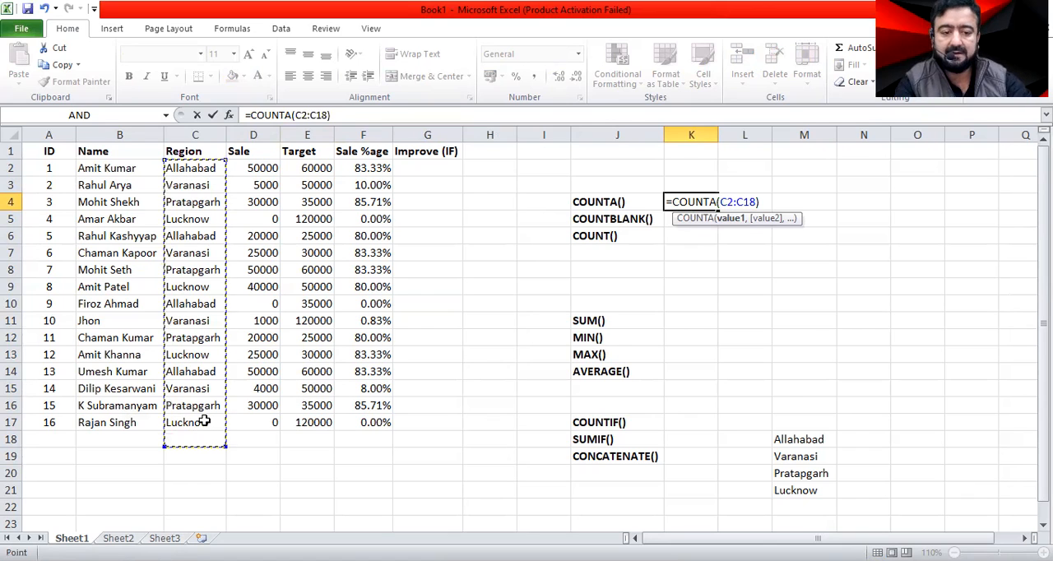
pyautogui.press('Return')
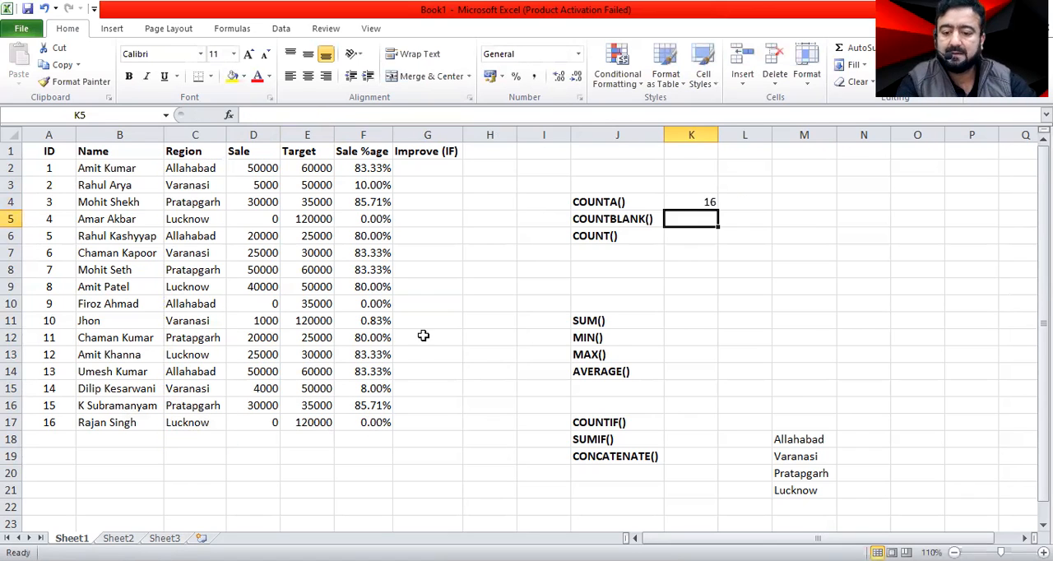
# Change the range of the COUNTA formula in K4 to the first three Region cells, C2:C4.
pyautogui.click(698, 201)
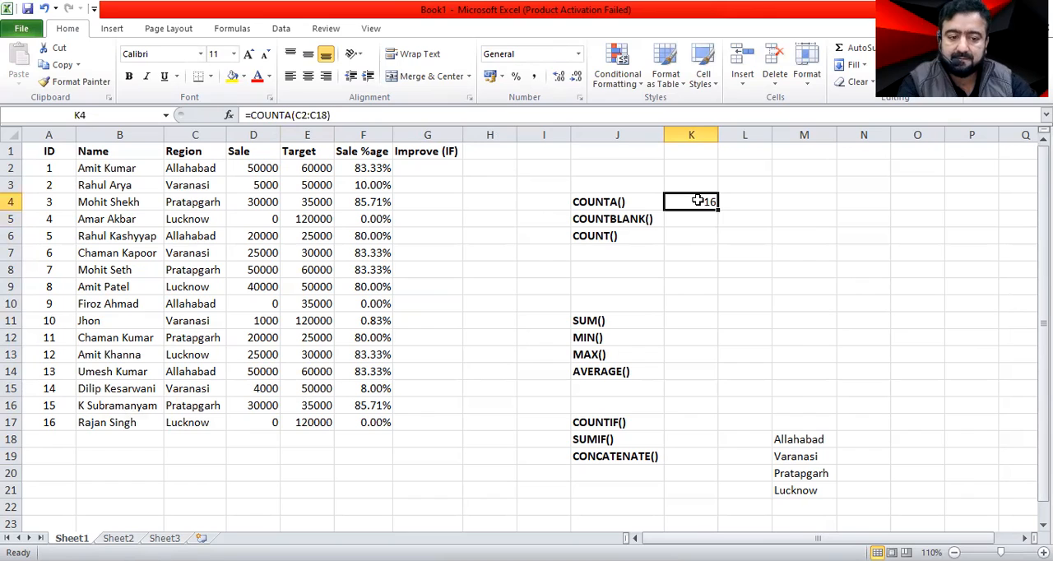
pyautogui.doubleClick(698, 201)
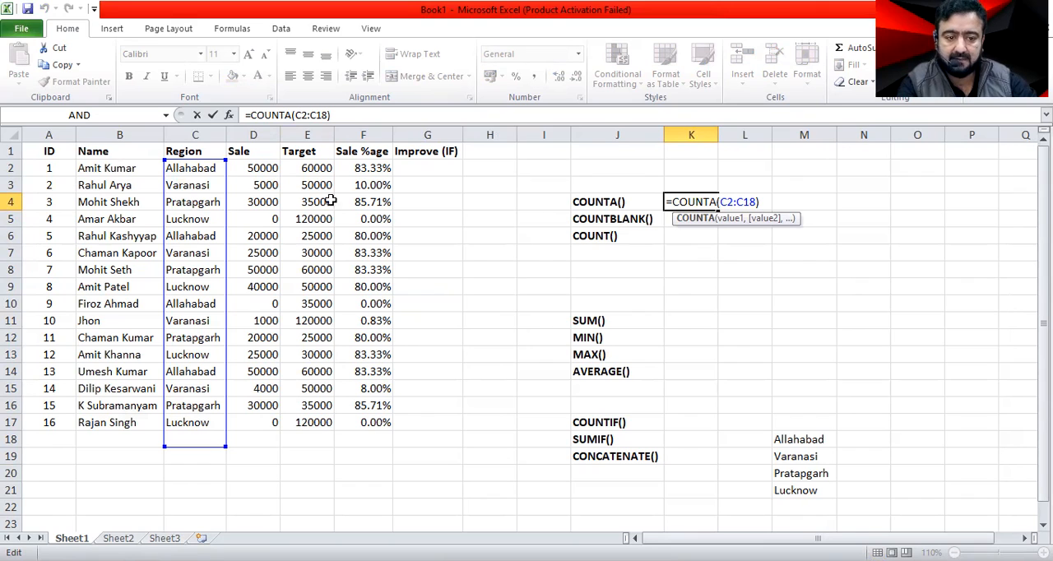
pyautogui.click(720, 202)
pyautogui.hotkey('shift', 'Right')
pyautogui.hotkey('shift', 'Right')
pyautogui.hotkey('shift', 'Right')
pyautogui.hotkey('shift', 'Right')
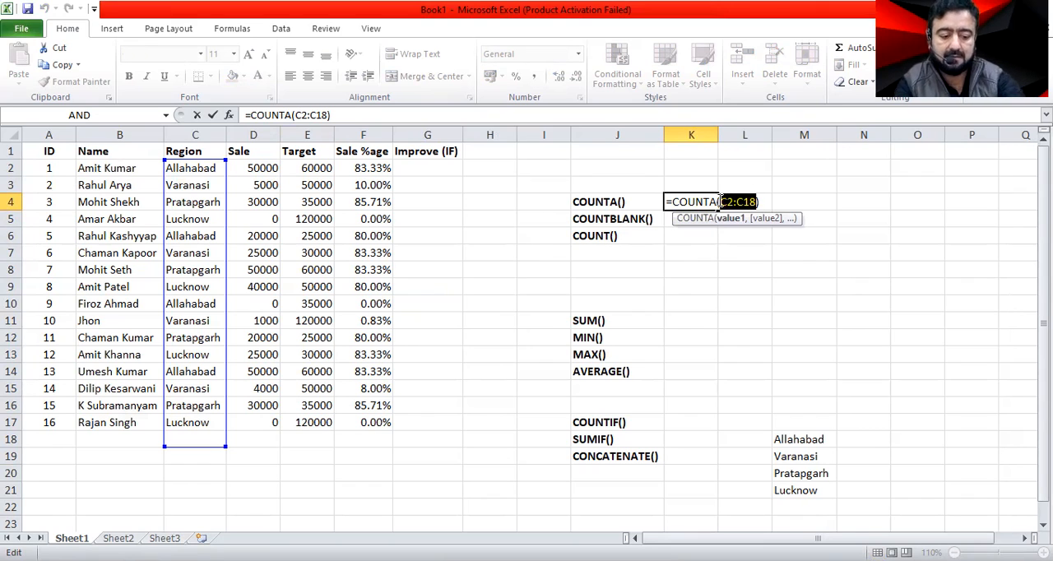
pyautogui.press('Delete')
pyautogui.moveTo(179, 169); pyautogui.dragTo(177, 197)
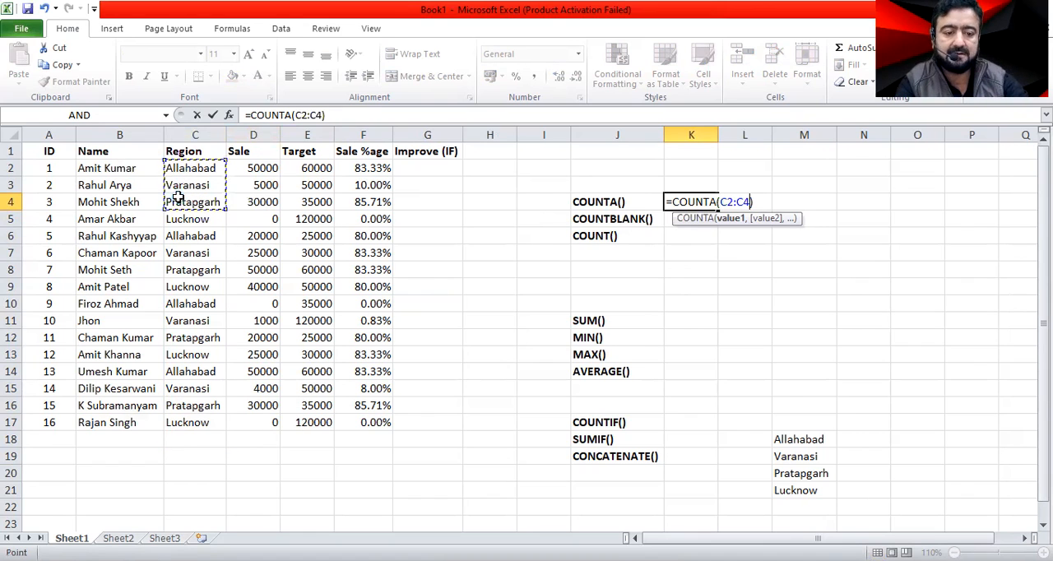
pyautogui.press('Return')
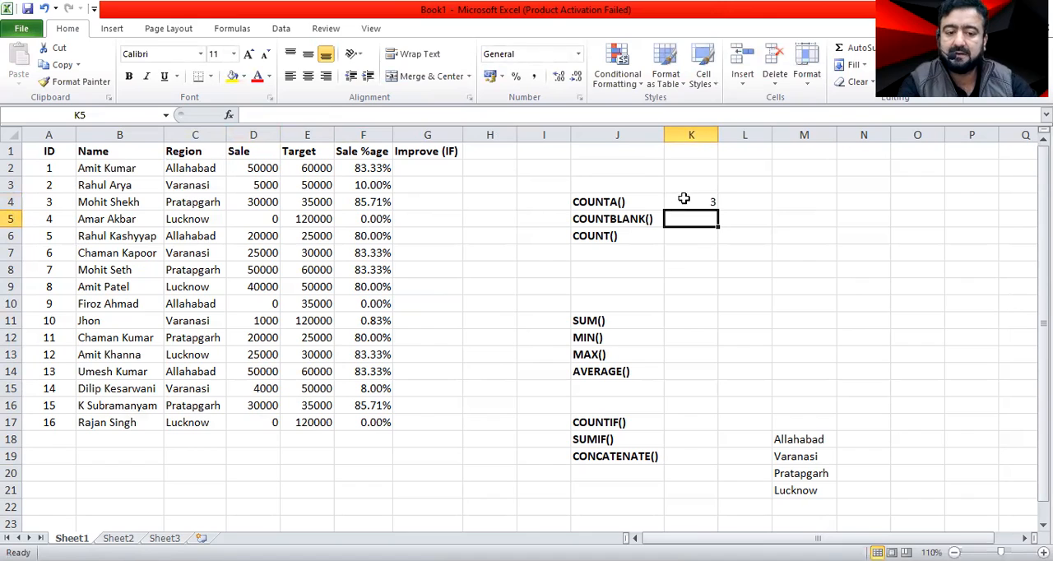
# Try clearing the Region cell C3 to check its effect on the COUNTA result, and undo the deletion.
pyautogui.click(202, 185)
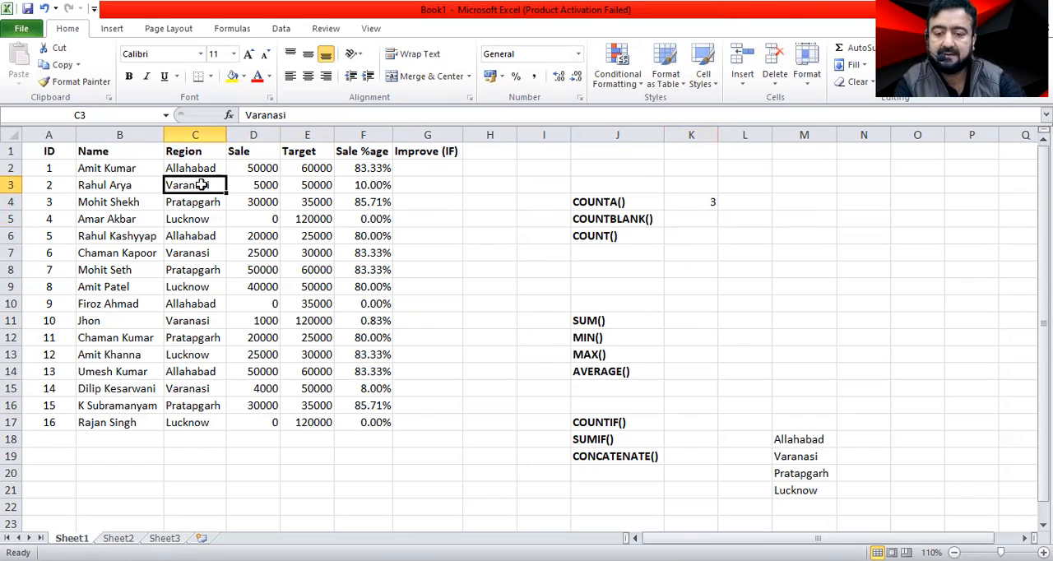
pyautogui.press('Delete')
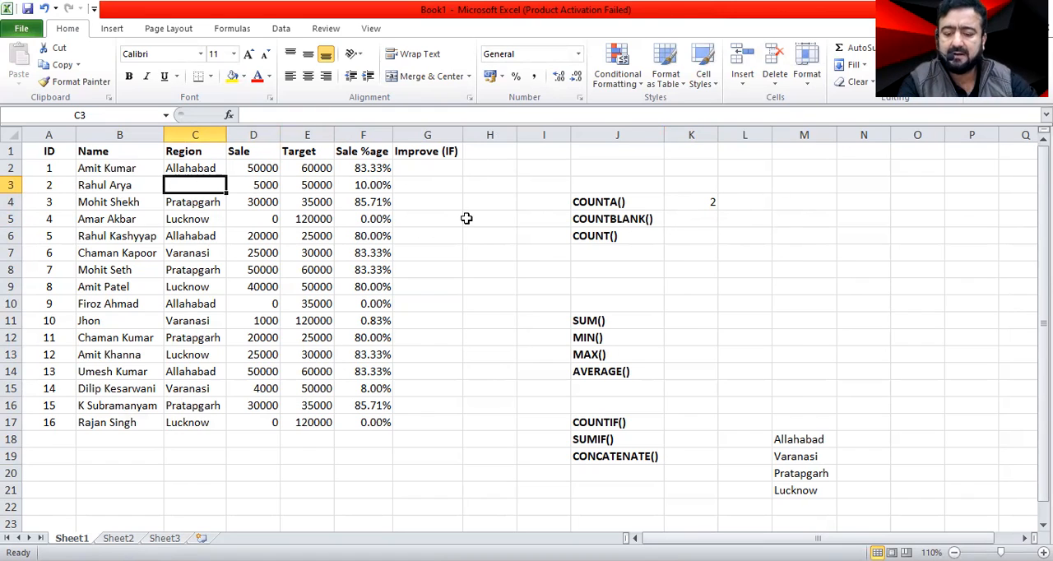
pyautogui.hotkey('ctrl', 'z')
pyautogui.moveTo(732, 239); pyautogui.dragTo(695, 236)
pyautogui.click(697, 197)
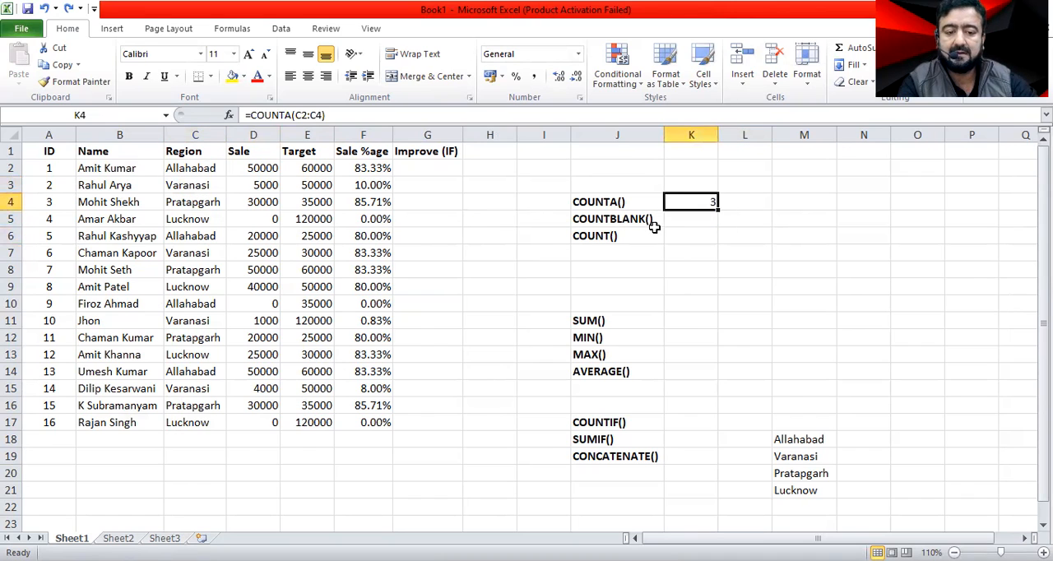
pyautogui.click(702, 220)
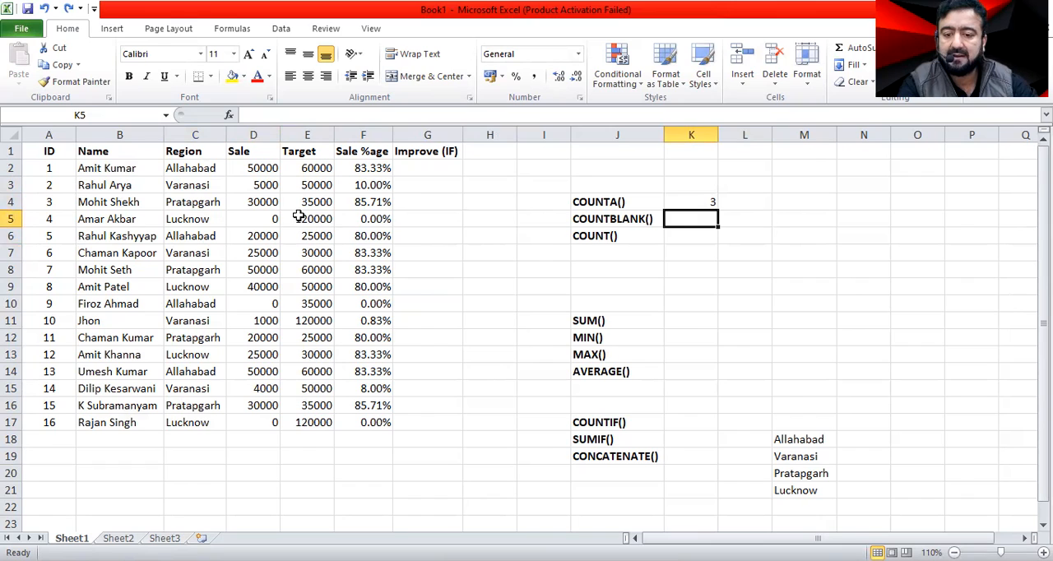
# Clear the zero values from the Sale cells D5, D10 and D17.
pyautogui.click(259, 219)
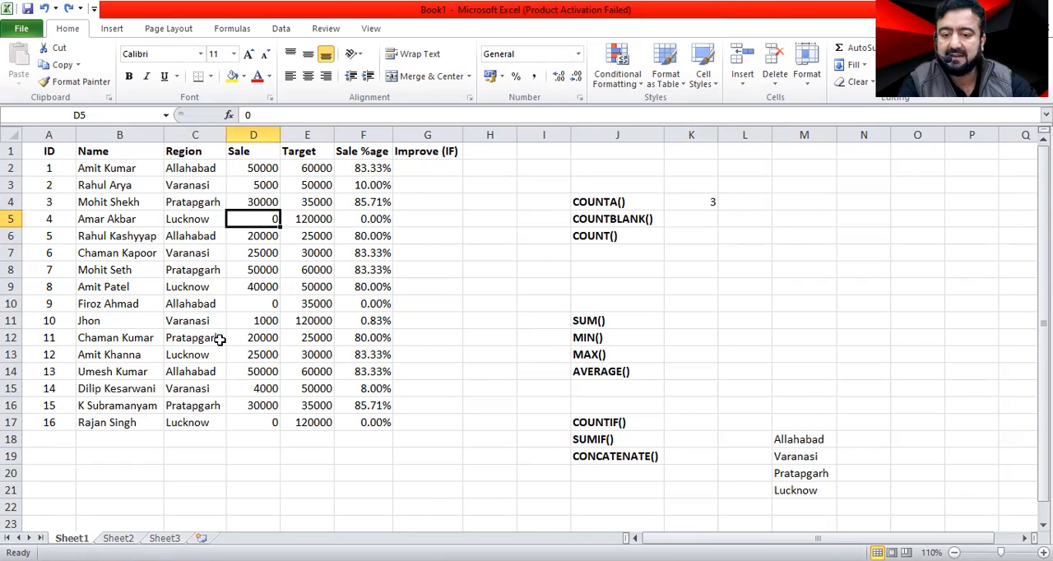
pyautogui.press('Down')
pyautogui.press('Down')
pyautogui.press('Down')
pyautogui.press('Down')
pyautogui.press('Down')
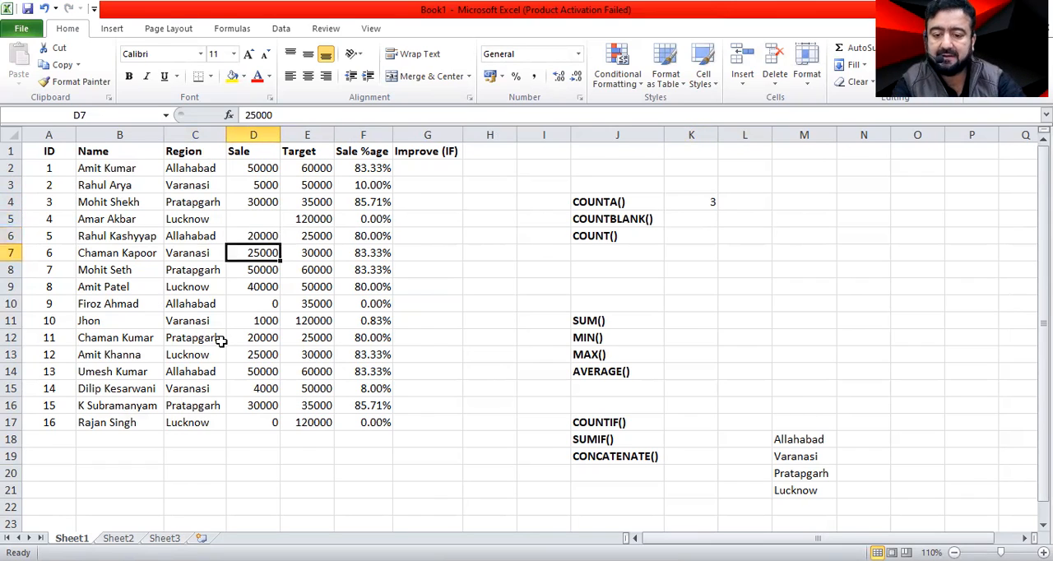
pyautogui.press('Down')
pyautogui.press('Down')
pyautogui.press('Down')
pyautogui.press('Down')
pyautogui.press('Down')
pyautogui.press('Down')
pyautogui.press('Down')
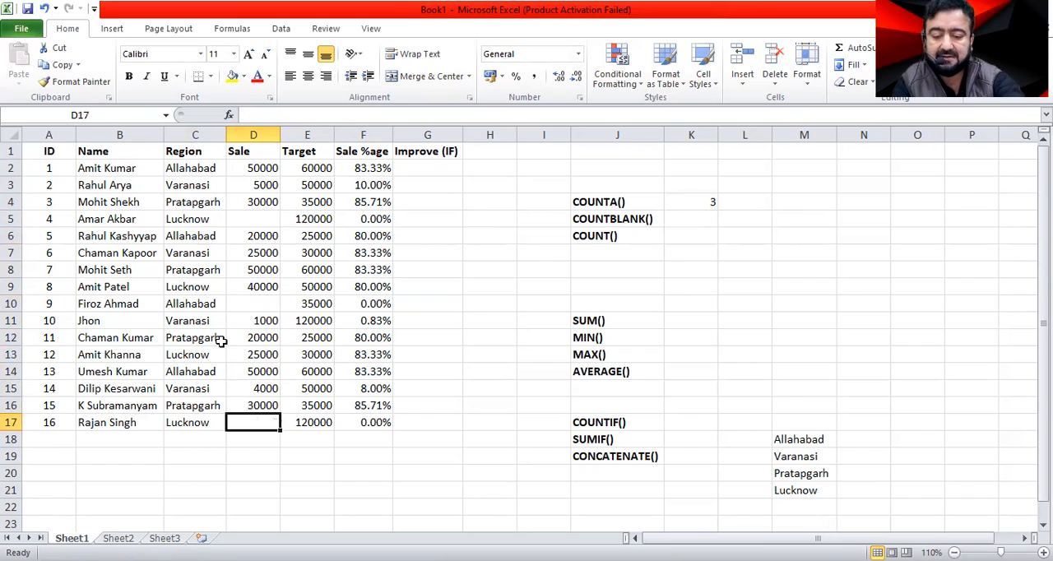
pyautogui.press('Left')
pyautogui.press('Left')
pyautogui.press('Left')
pyautogui.press('Right')
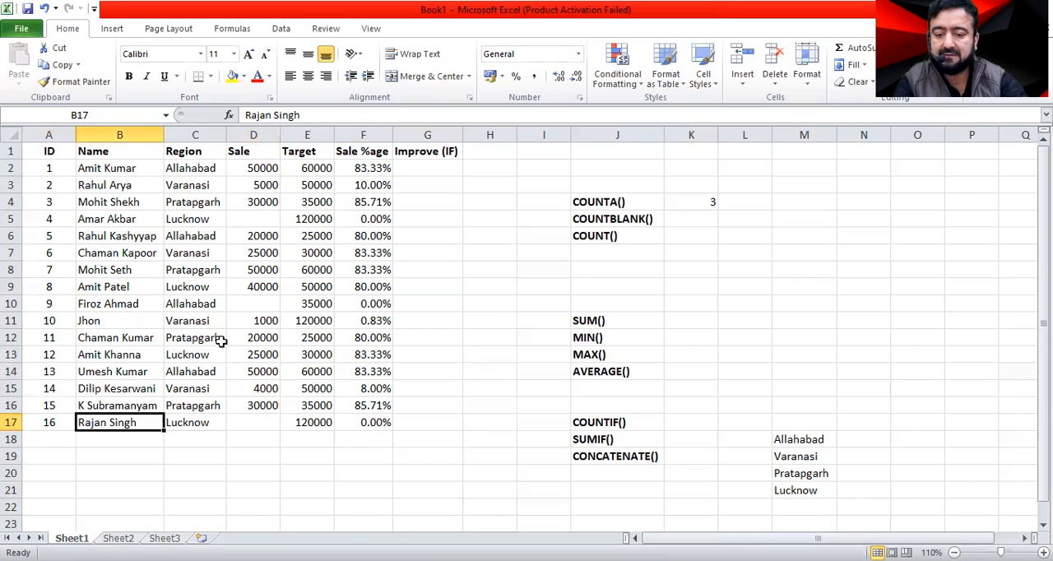
pyautogui.press('Right')
pyautogui.press('Right')
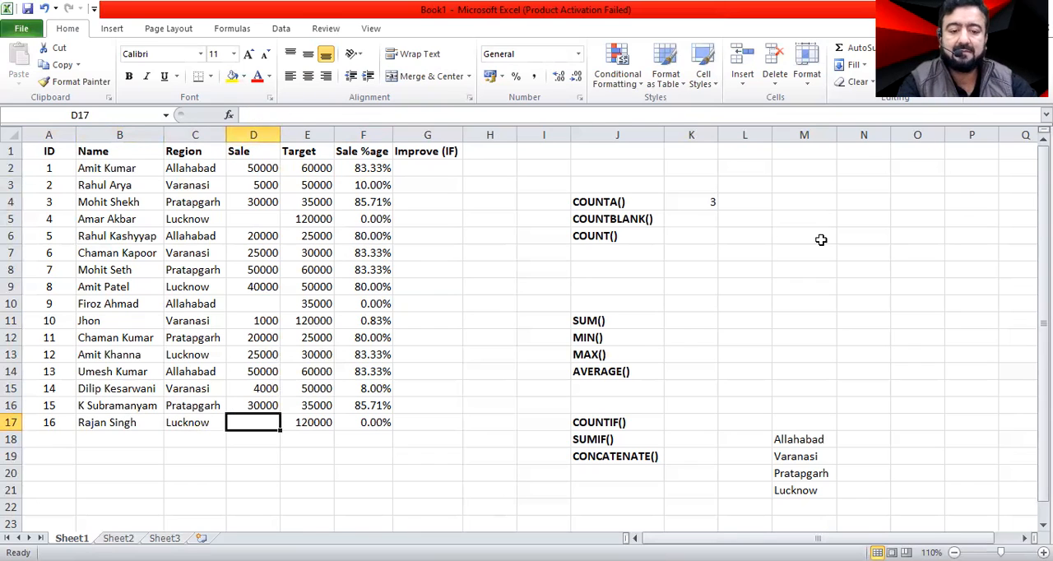
# Enter a COUNTBLANK formula in K5 that counts the blank Sale cells in the range D2:D17.
pyautogui.click(680, 218)
pyautogui.write('=')
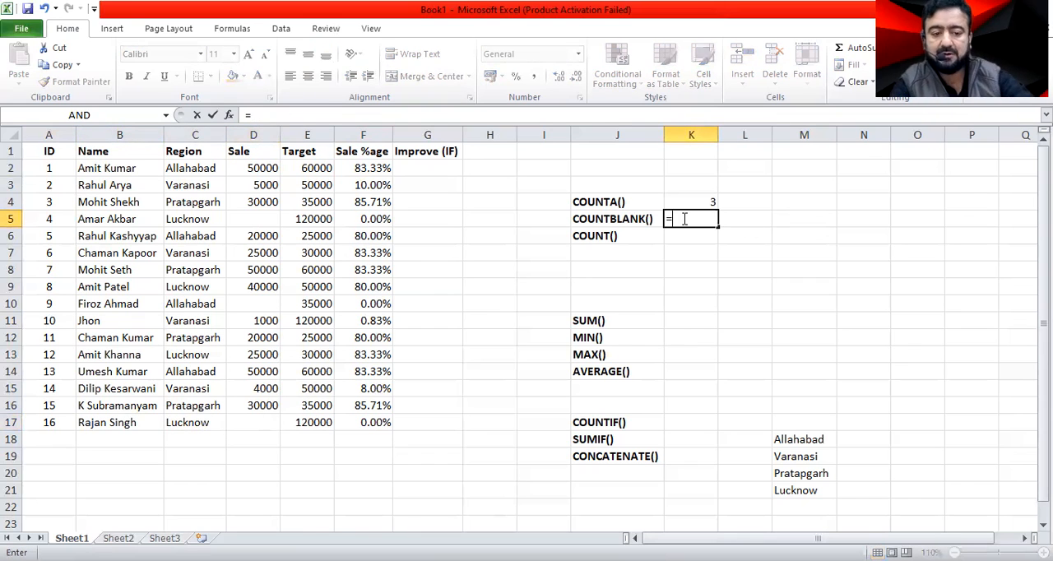
pyautogui.write('c')
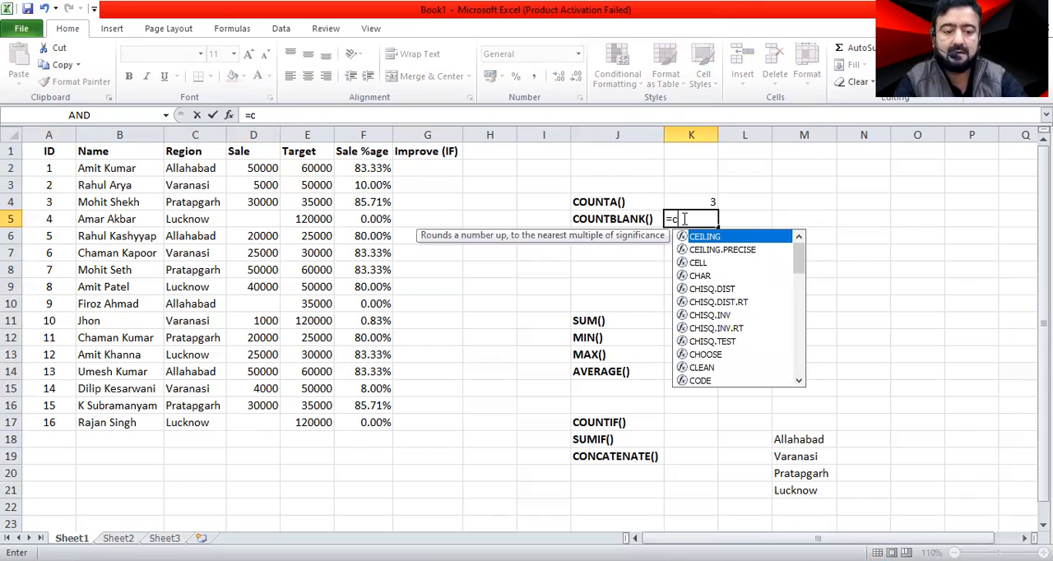
pyautogui.write('oun')
pyautogui.press('Down')
pyautogui.press('Down')
pyautogui.press('Tab')
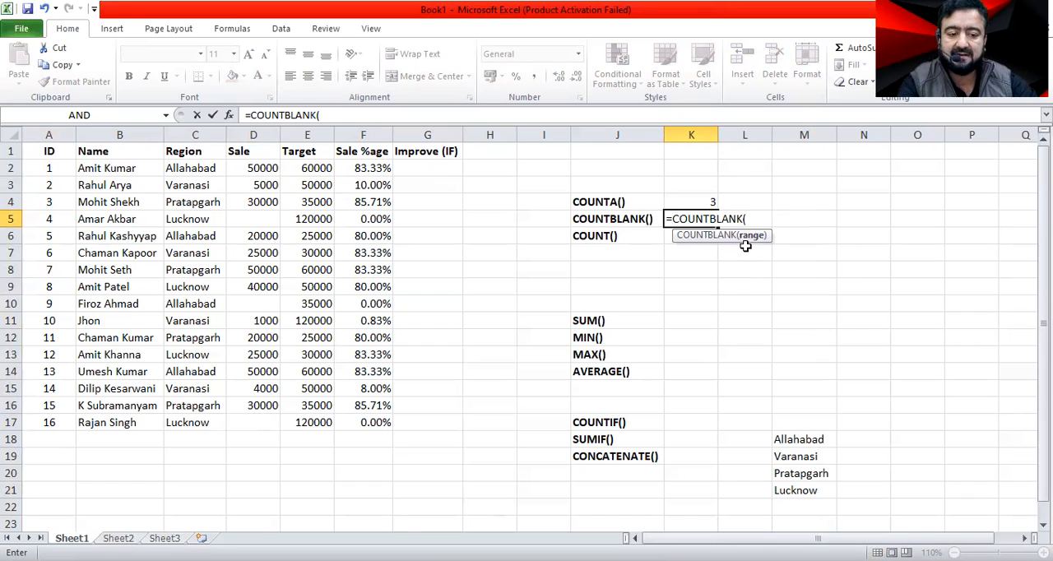
pyautogui.click(250, 170)
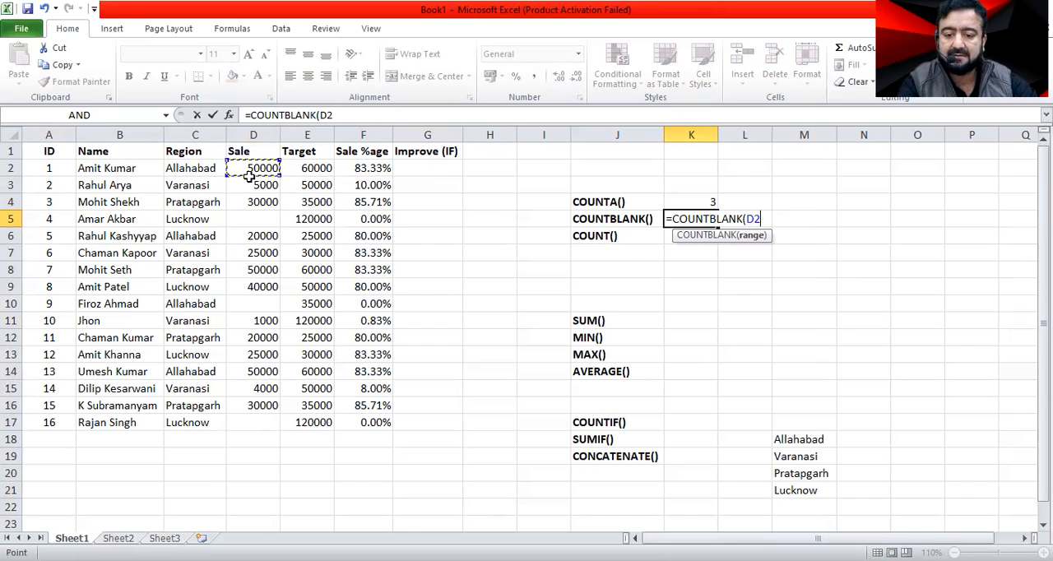
pyautogui.moveTo(251, 421); pyautogui.dragTo(258, 168)
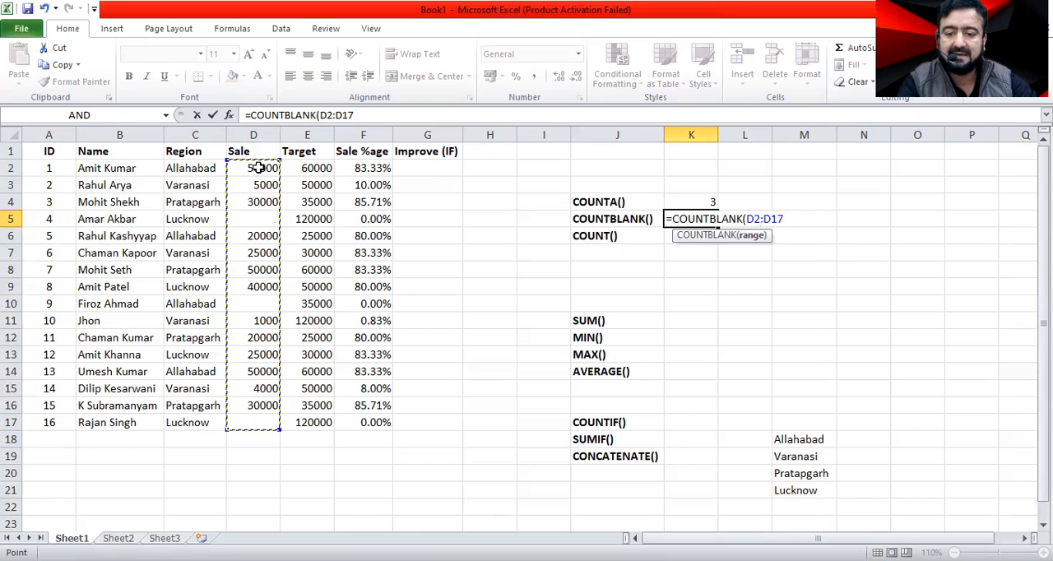
pyautogui.press('Return')
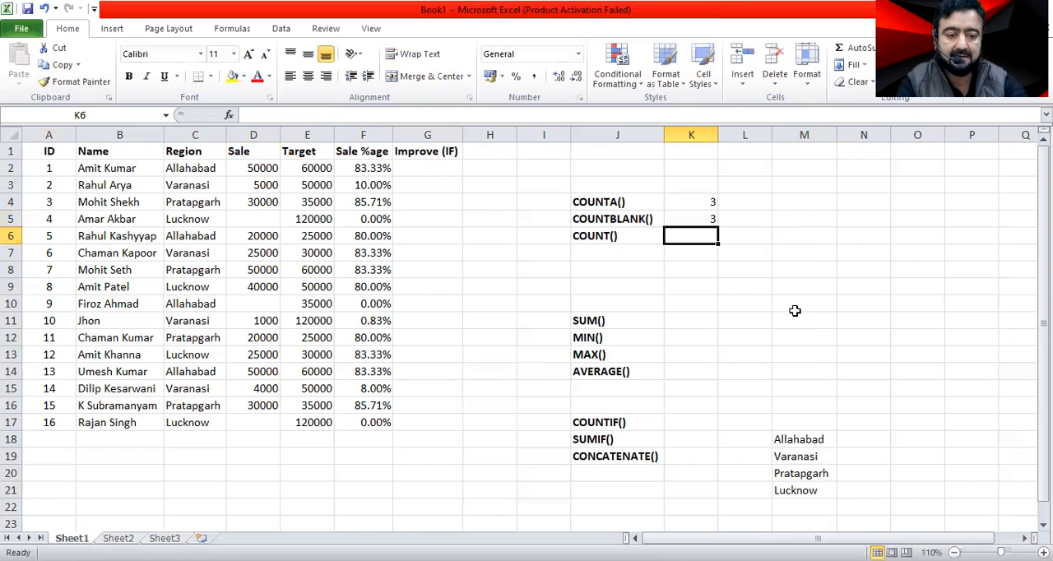
pyautogui.click(709, 204)
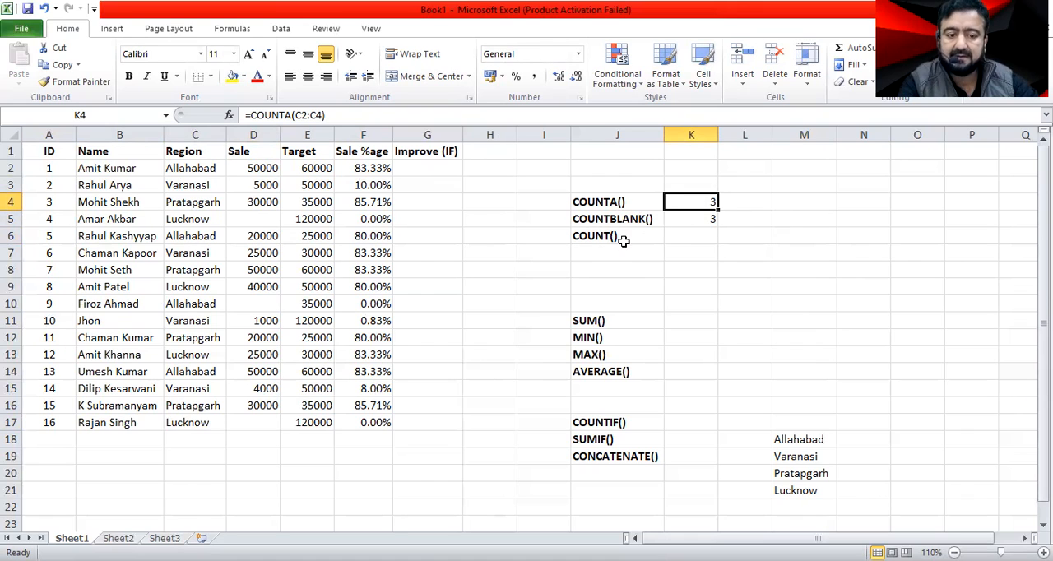
# Enter a COUNT formula in K6 over the Region column range C2:C17.
pyautogui.click(696, 239)
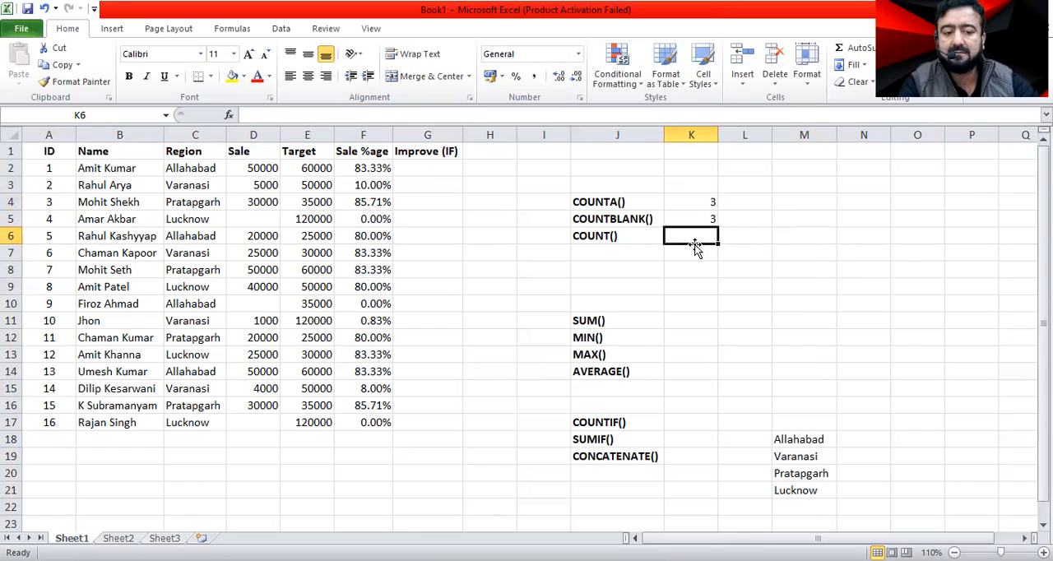
pyautogui.write('=')
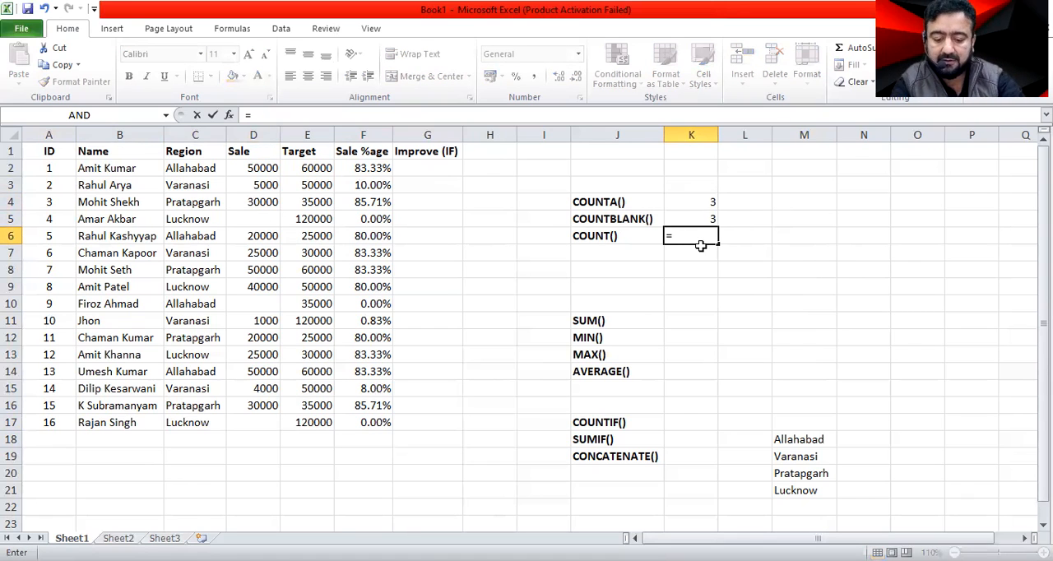
pyautogui.write('cou')
pyautogui.press('Tab')
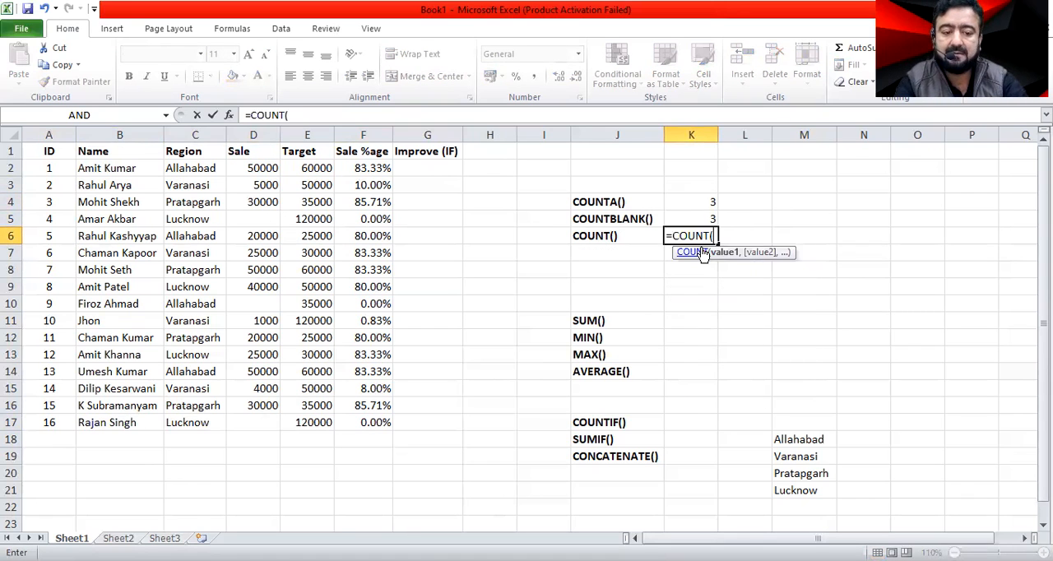
pyautogui.click(191, 172)
pyautogui.keyDown('shift'); pyautogui.click(193, 420); pyautogui.keyUp('shift')
pyautogui.press('Return')
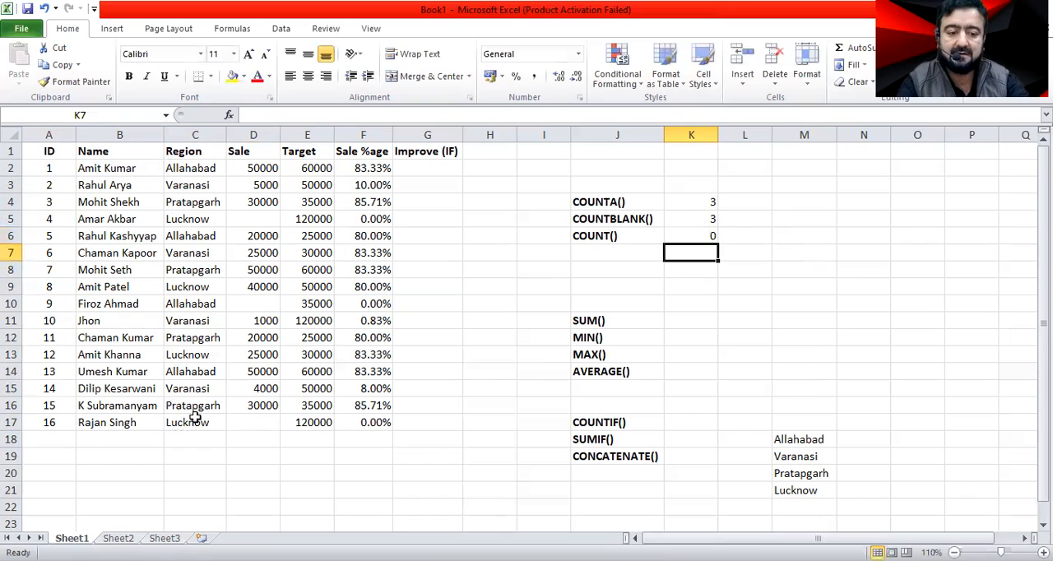
# Change the COUNT formula in K6 to count the Sale %age column with the range F2:F17.
pyautogui.press('Up')
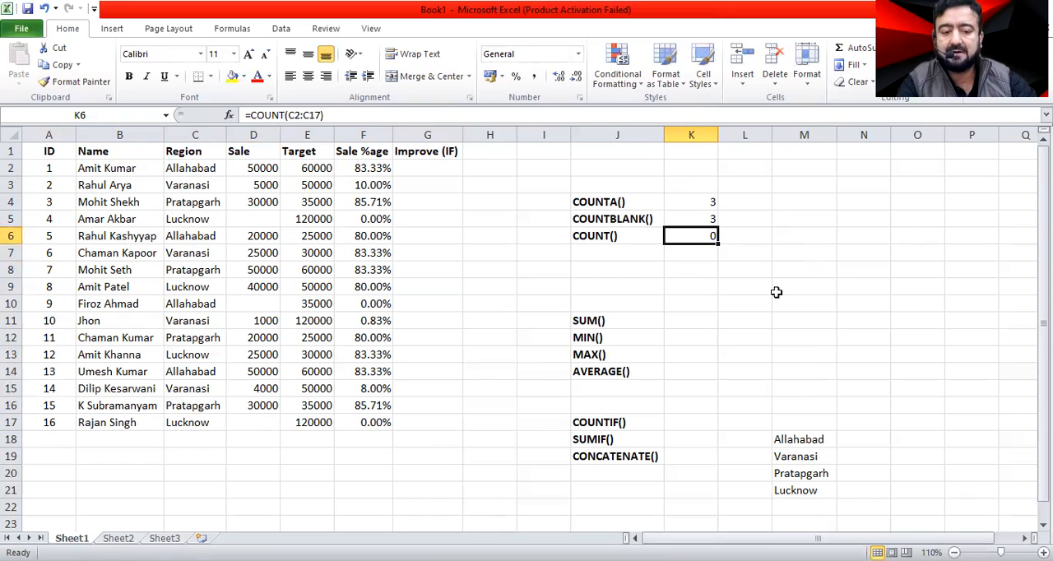
pyautogui.doubleClick(715, 236)
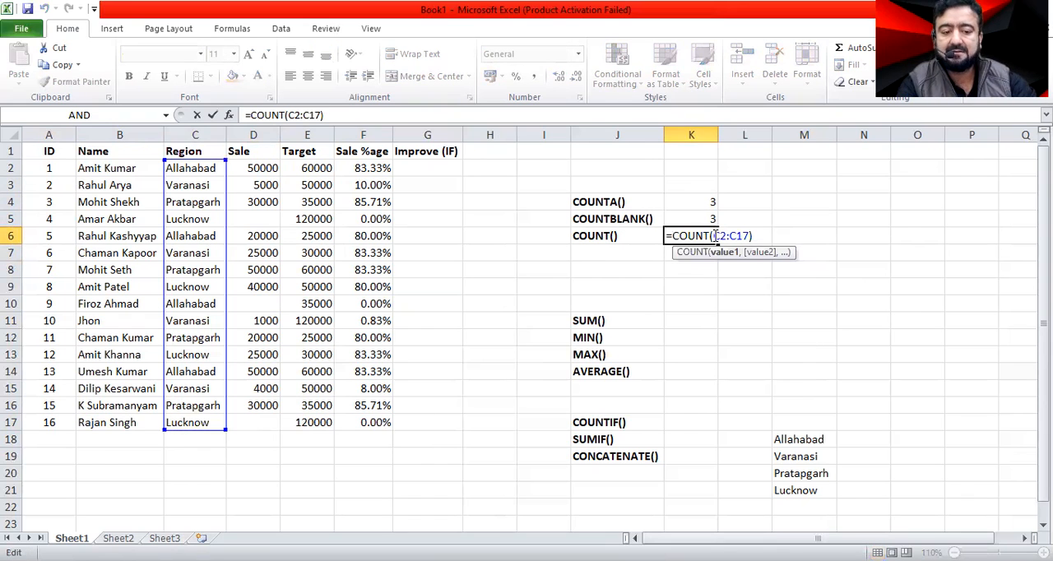
pyautogui.press('Delete')
pyautogui.press('Delete')
pyautogui.press('Delete')
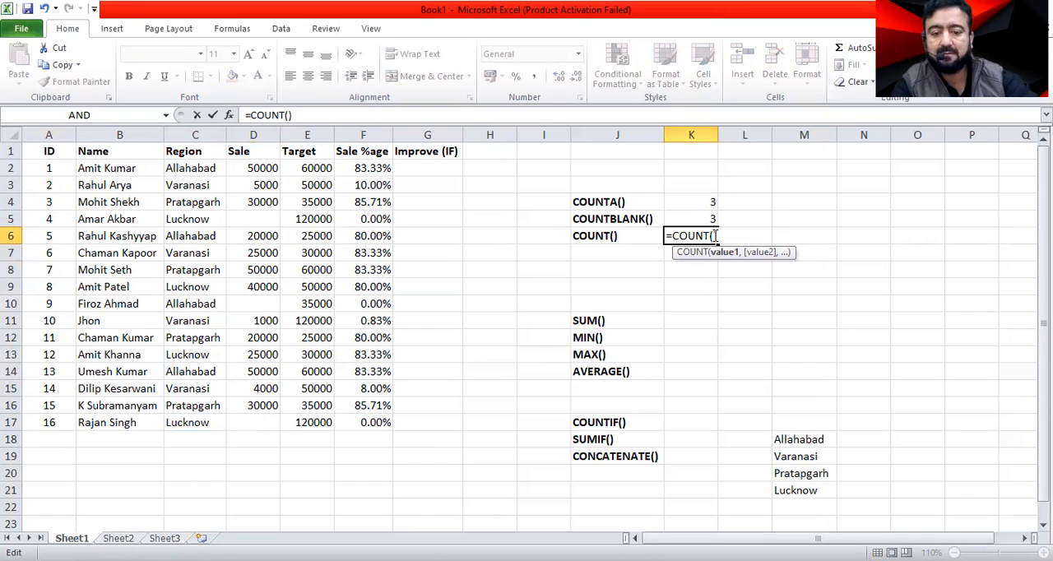
pyautogui.moveTo(354, 169); pyautogui.dragTo(358, 186)
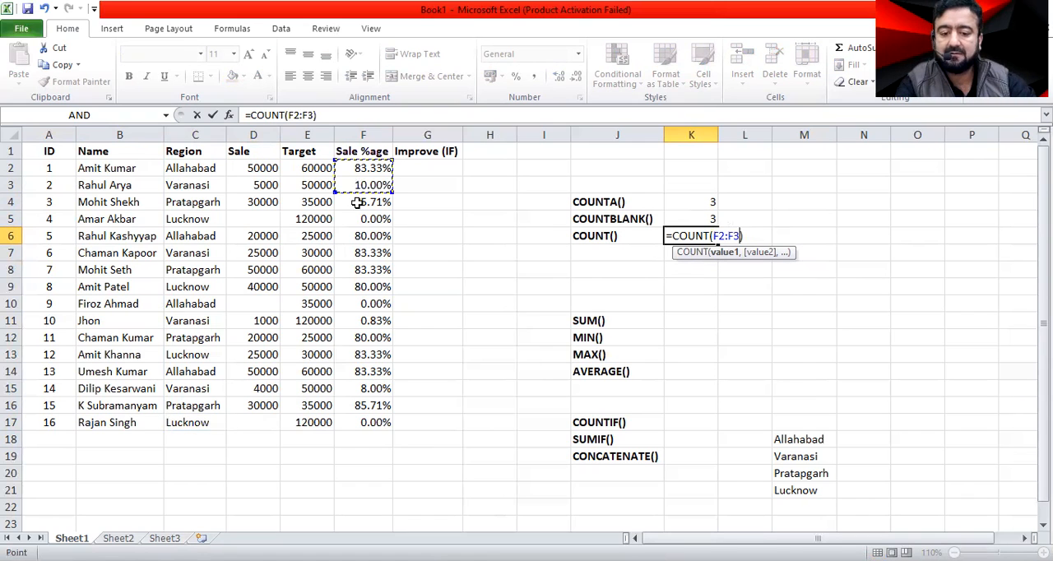
pyautogui.keyDown('shift'); pyautogui.click(376, 421); pyautogui.keyUp('shift')
pyautogui.press('Return')
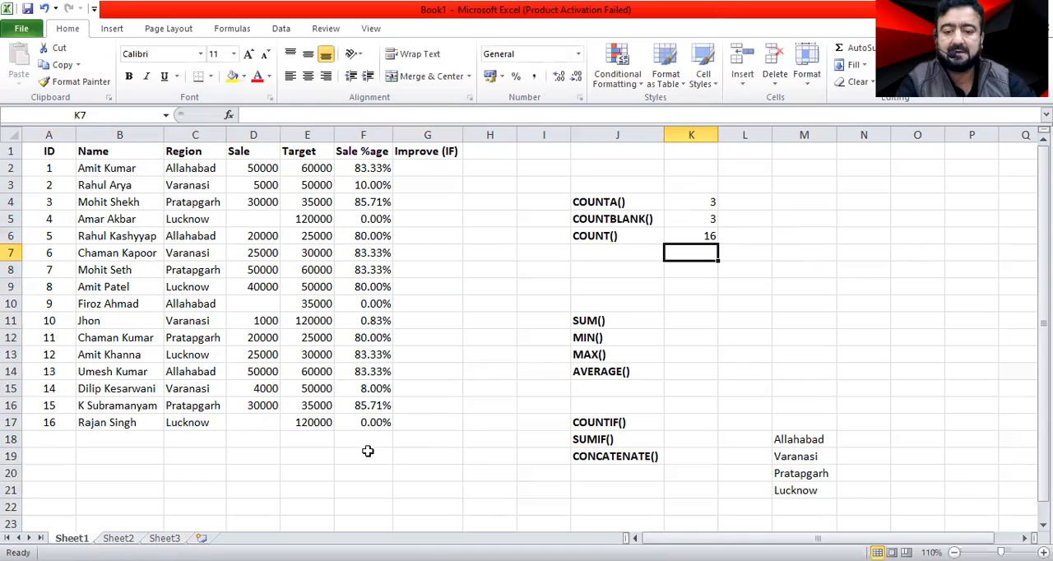
# Change the range of the COUNT formula in K6 to the first three Sale cells, D2:D4.
pyautogui.doubleClick(713, 236)
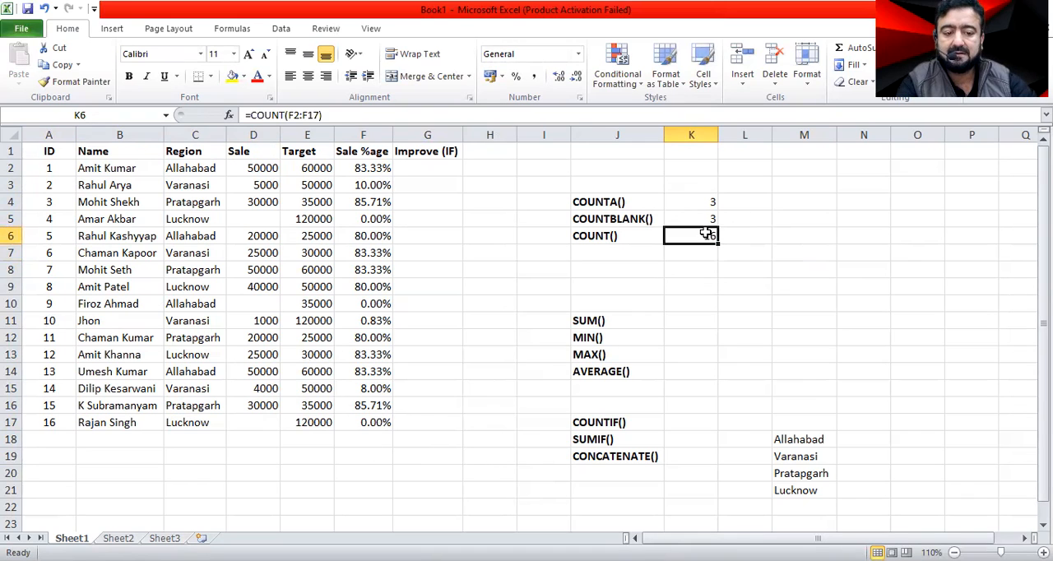
pyautogui.hotkey('shift', 'Right')
pyautogui.hotkey('shift', 'Right')
pyautogui.hotkey('shift', 'Right')
pyautogui.hotkey('shift', 'Right')
pyautogui.hotkey('shift', 'Right')
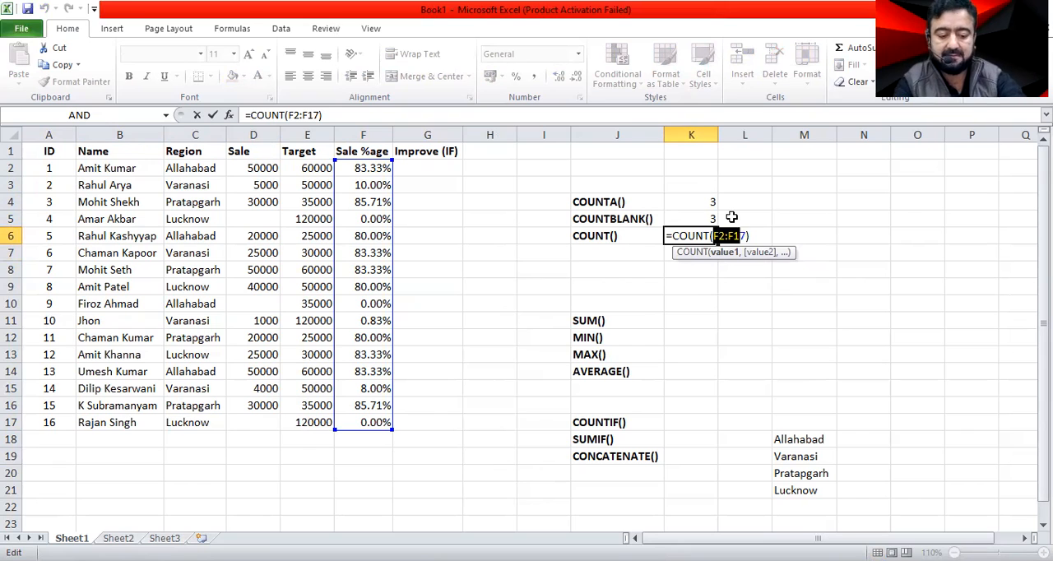
pyautogui.press('Delete')
pyautogui.moveTo(242, 170); pyautogui.dragTo(256, 197)
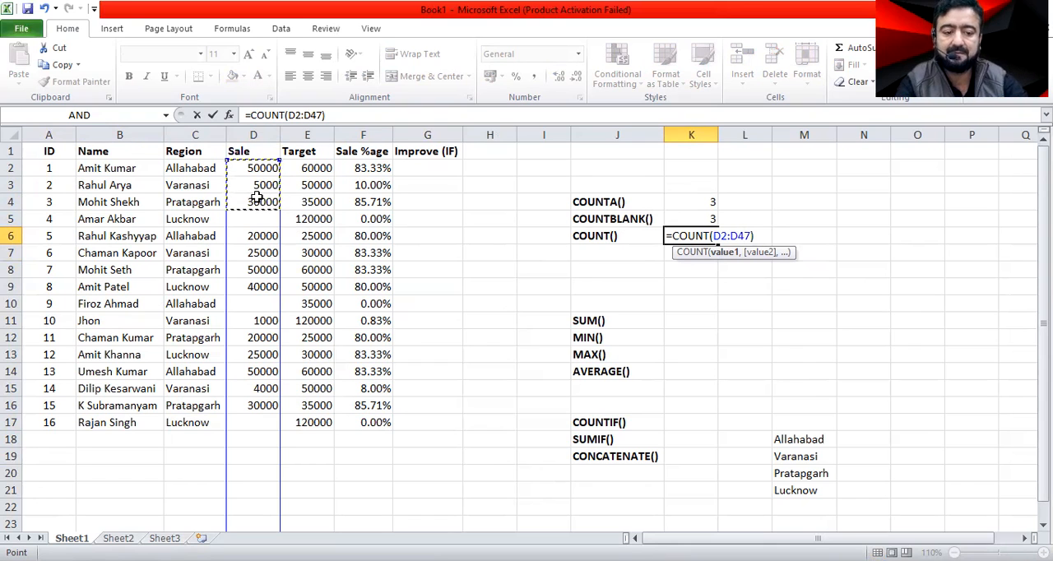
pyautogui.press('Delete')
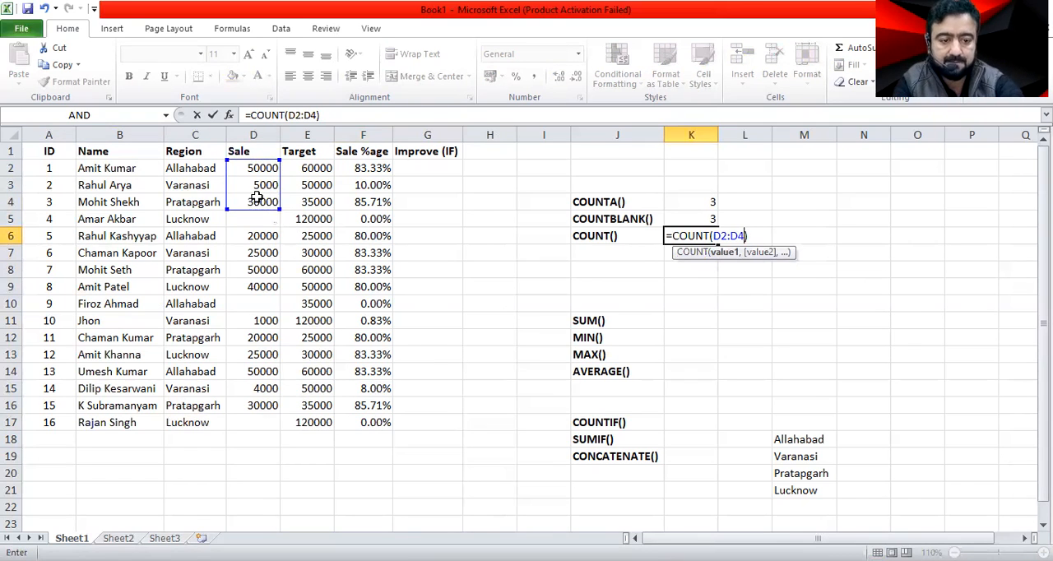
pyautogui.press('Return')
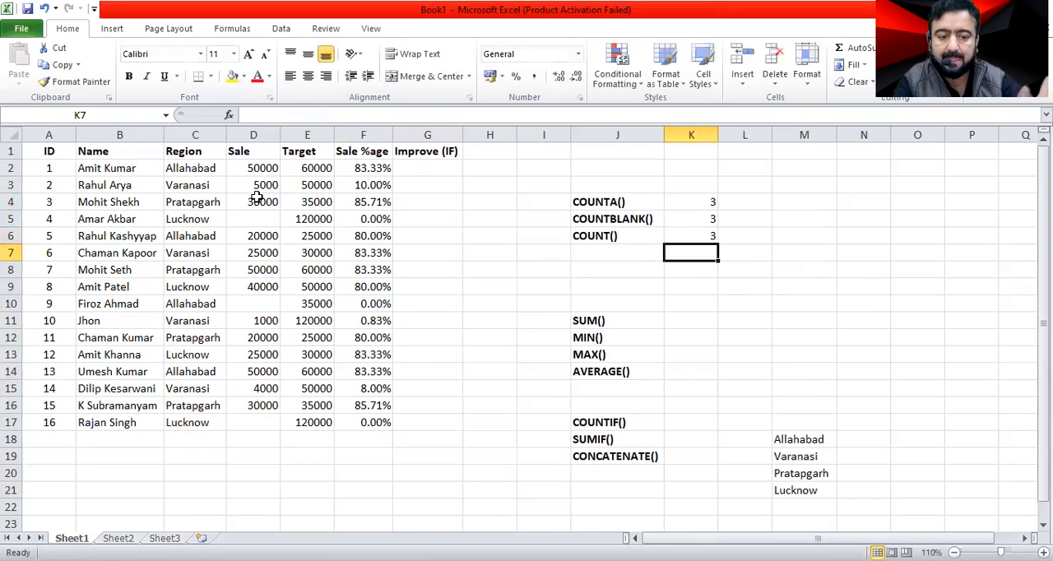
# Change the range of the COUNT formula in K6 to the whole Sale column, D2:D17.
pyautogui.click(700, 235)
pyautogui.doubleClick(700, 236)
pyautogui.press('Left')
pyautogui.press('Left')
pyautogui.press('Left')
pyautogui.press('Left')
pyautogui.press('Left')
pyautogui.press('Left')
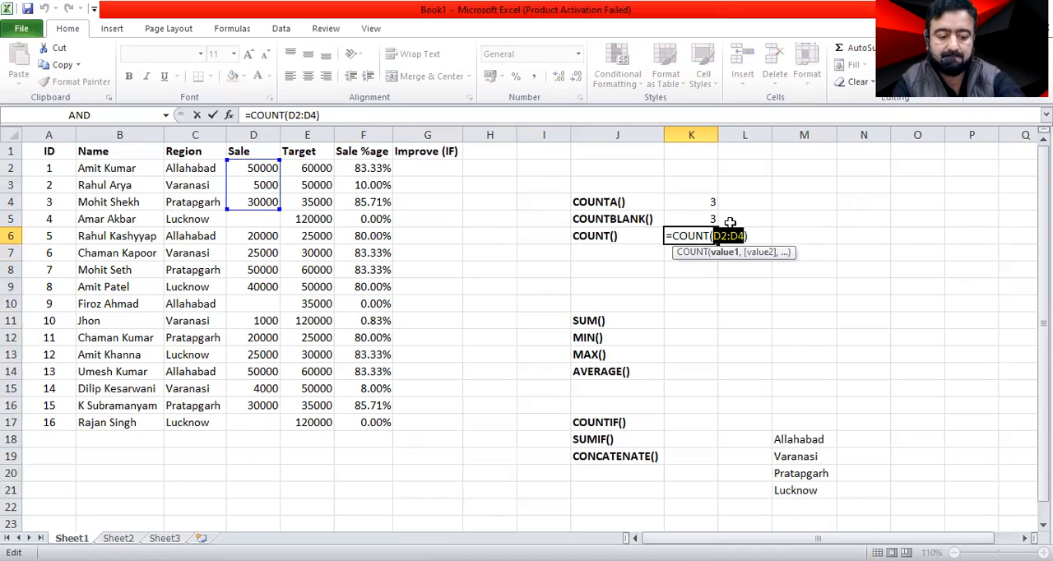
pyautogui.press('BackSpace')
pyautogui.moveTo(251, 171); pyautogui.dragTo(252, 186)
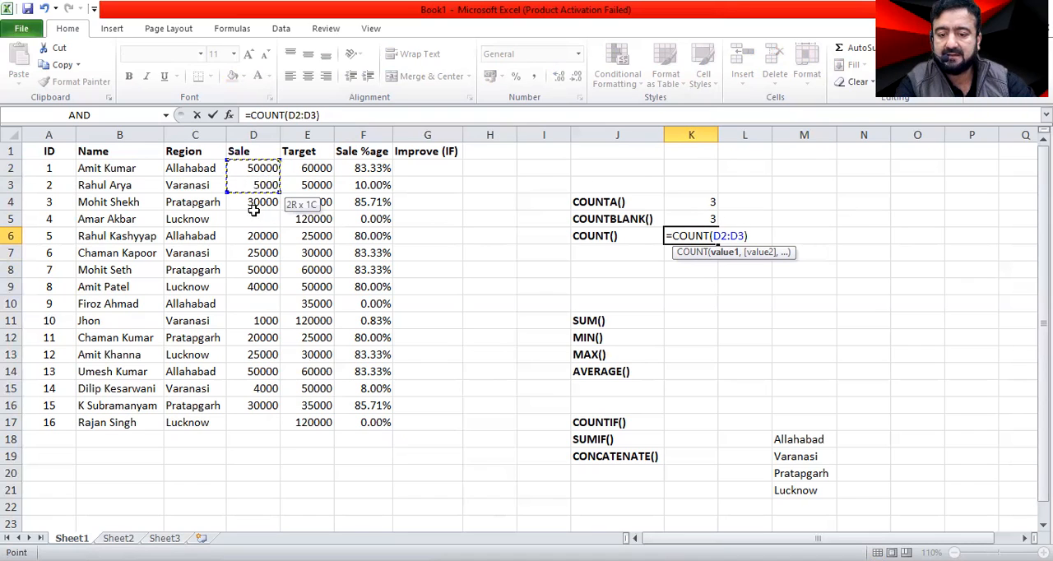
pyautogui.moveTo(264, 423); pyautogui.dragTo(264, 422)
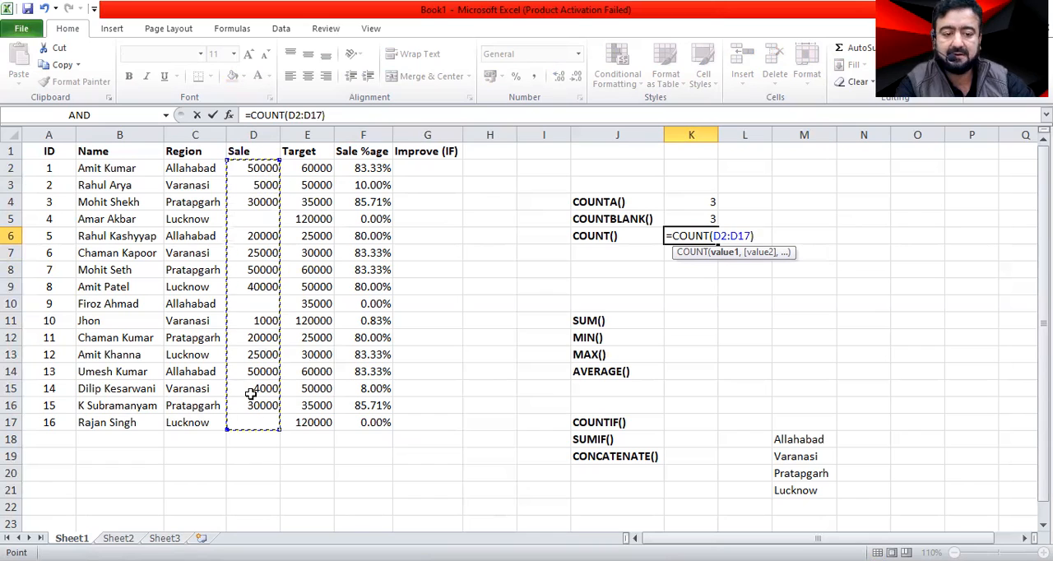
pyautogui.press('Return')
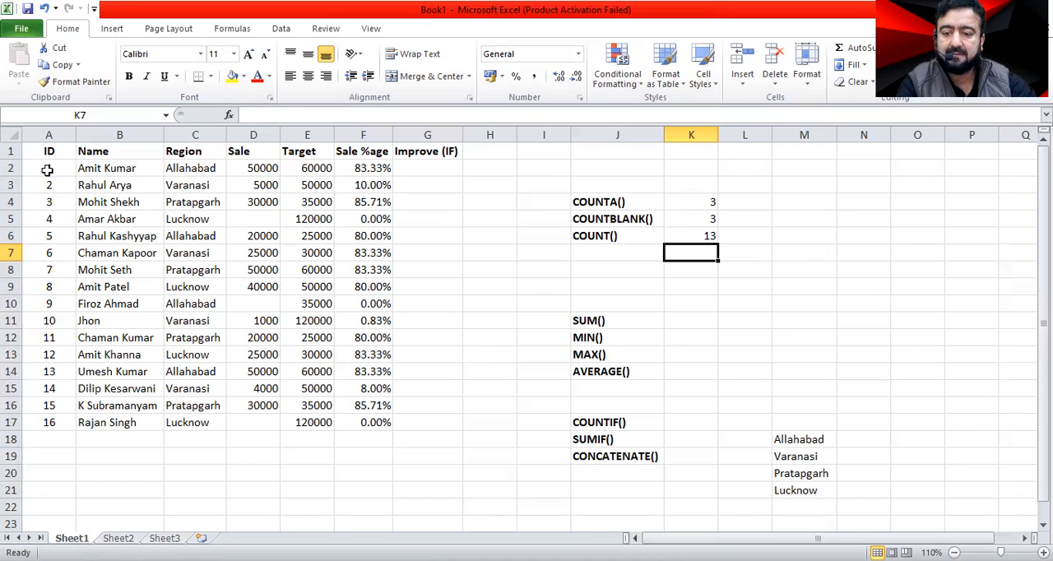
pyautogui.moveTo(36, 171); pyautogui.dragTo(50, 440)
pyautogui.moveTo(263, 170); pyautogui.dragTo(364, 425)
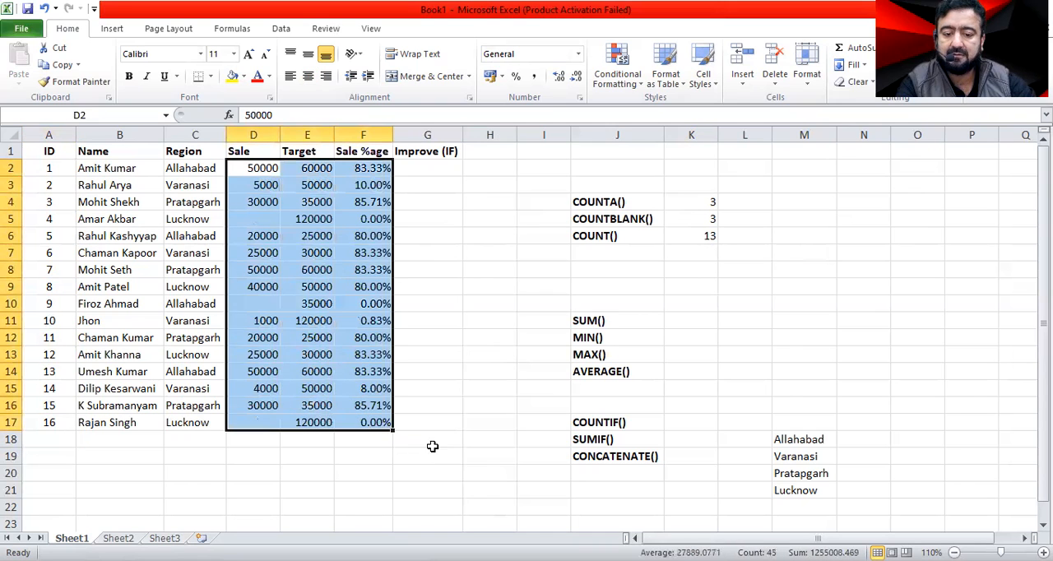
pyautogui.moveTo(433, 442); pyautogui.dragTo(427, 422)
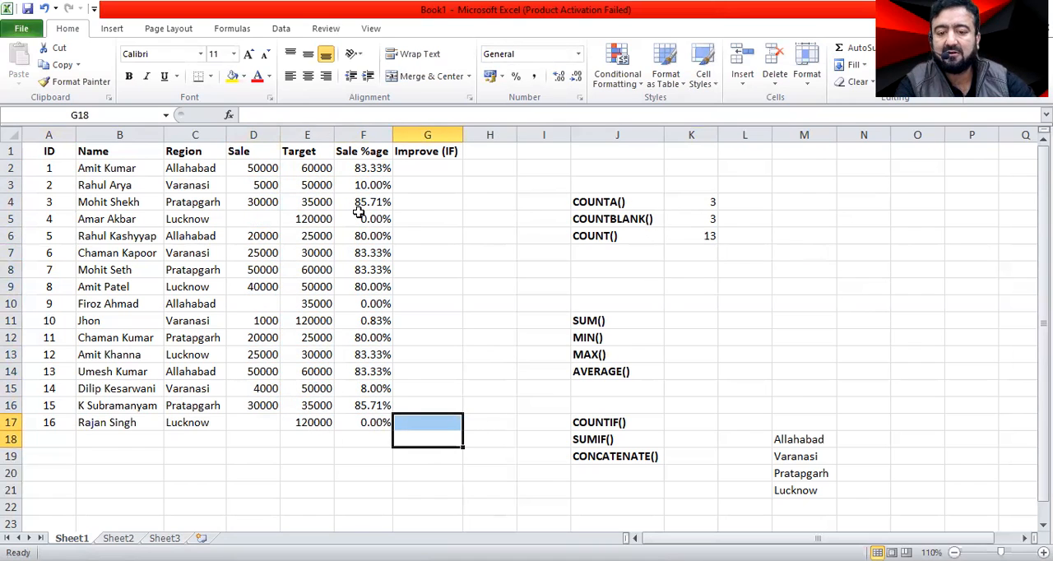
# Enter a SUM formula in K11 that adds the Sale values in D2:D17.
pyautogui.click(690, 321)
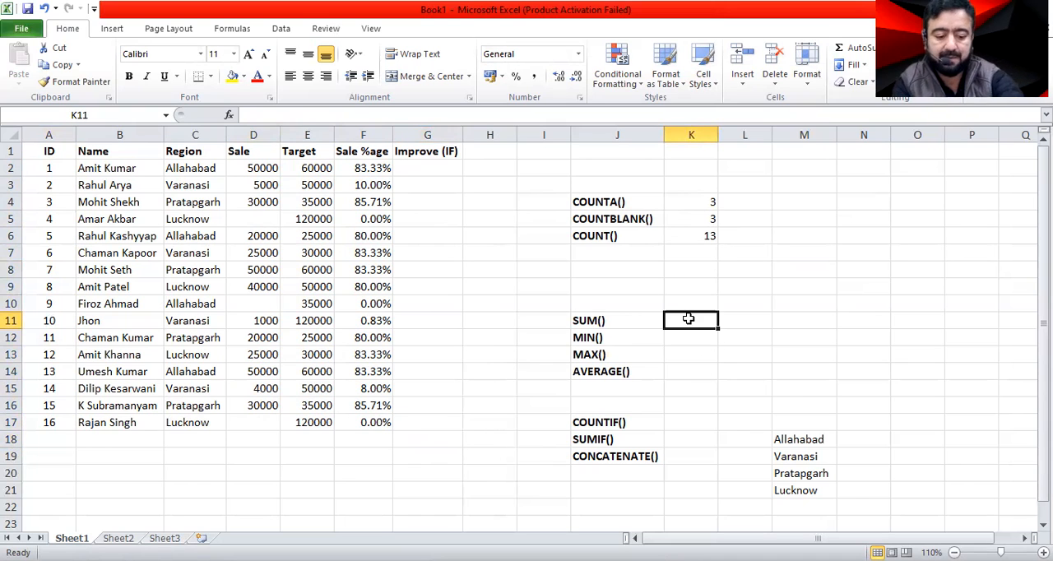
pyautogui.write('=s')
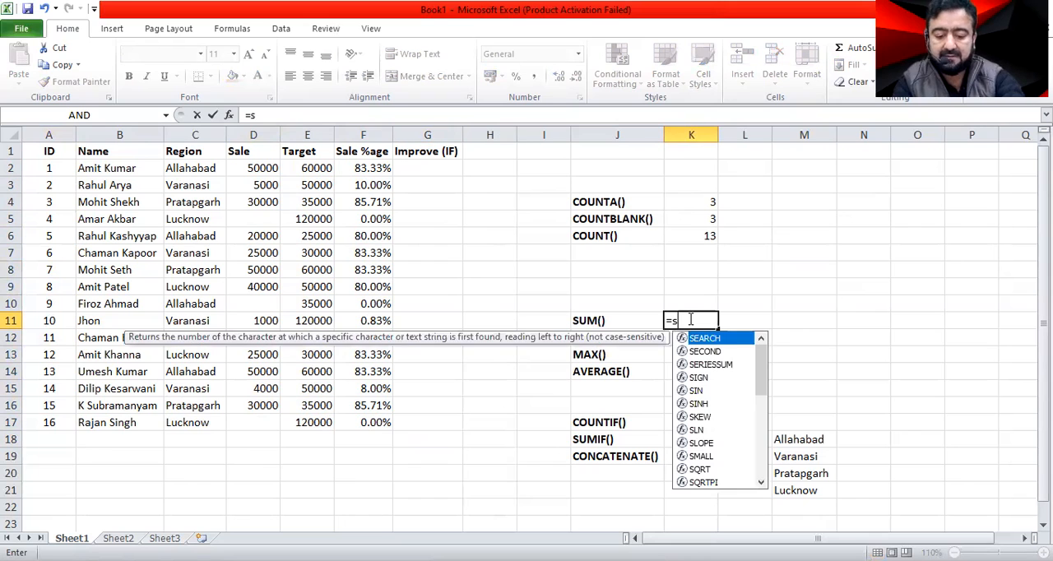
pyautogui.write('um')
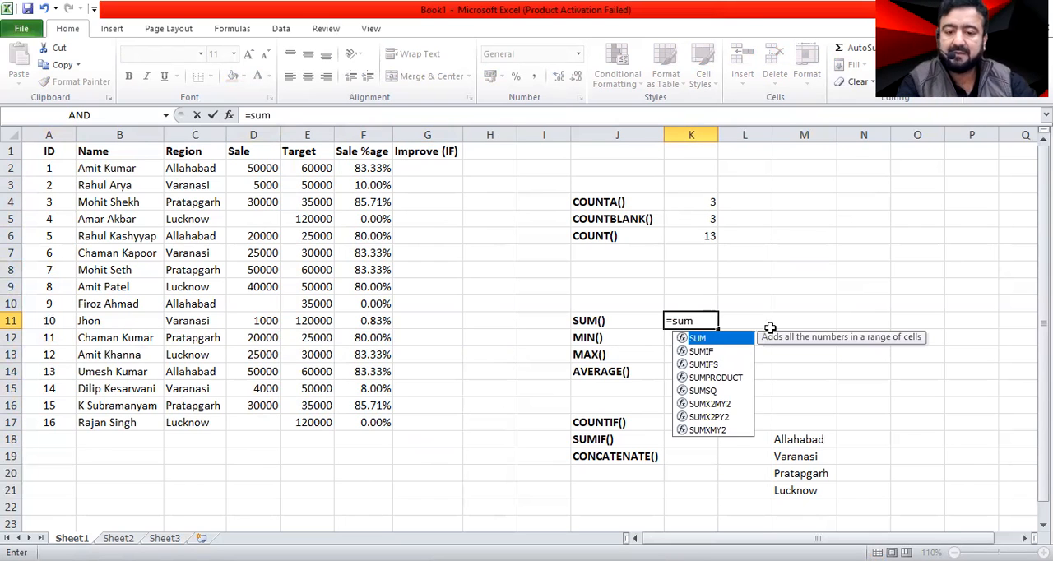
pyautogui.moveTo(257, 168); pyautogui.dragTo(253, 423)
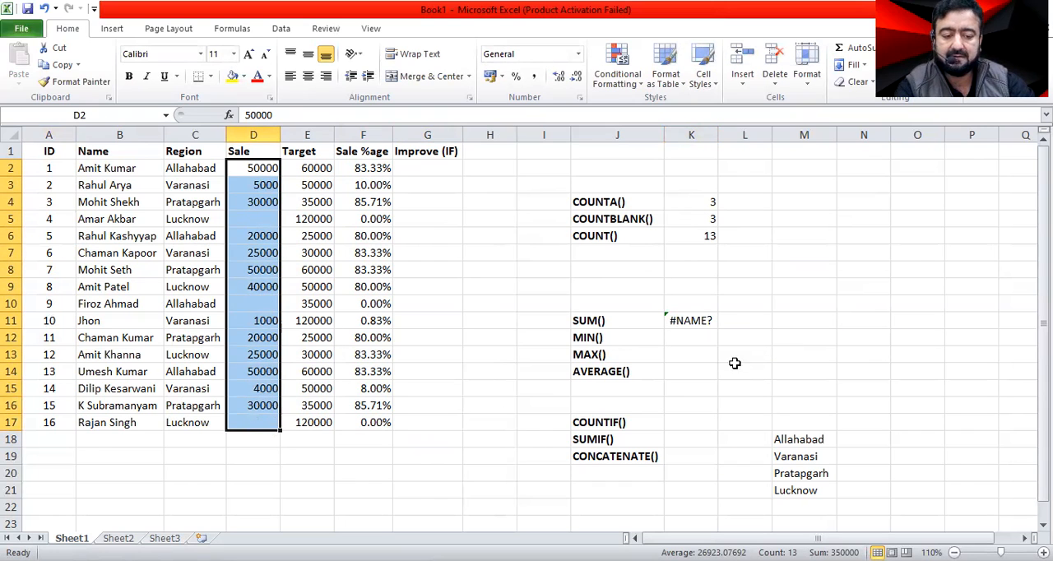
pyautogui.click(686, 320)
pyautogui.write('=sum')
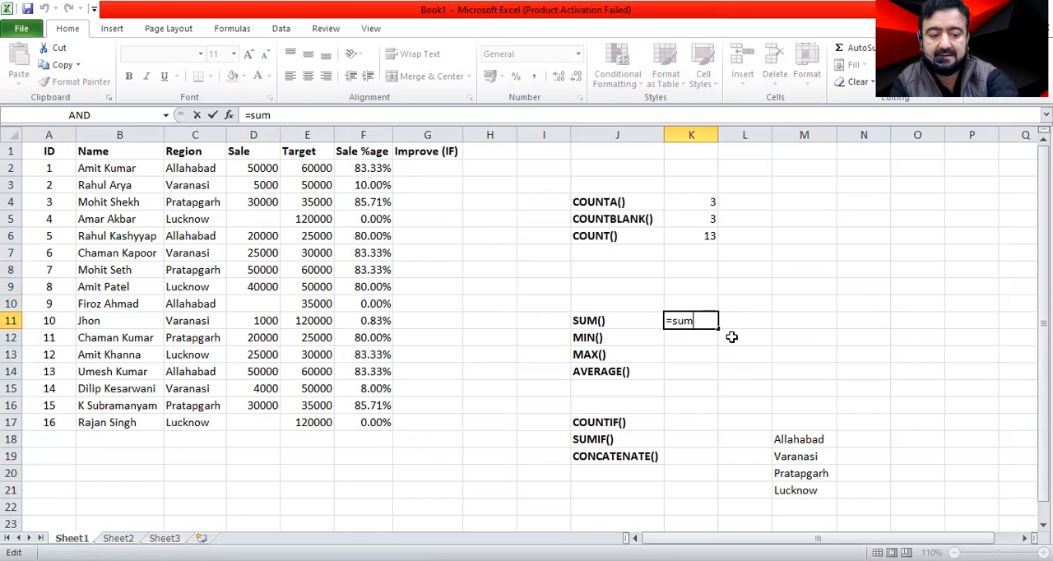
pyautogui.write('(')
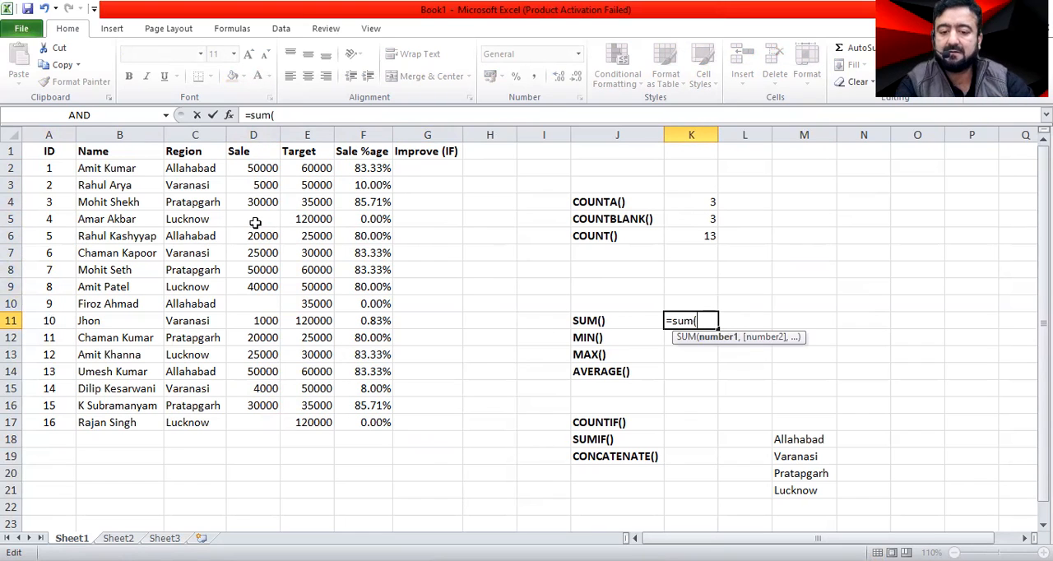
pyautogui.click(245, 167)
pyautogui.moveTo(245, 168); pyautogui.dragTo(251, 423)
pyautogui.press('Return')
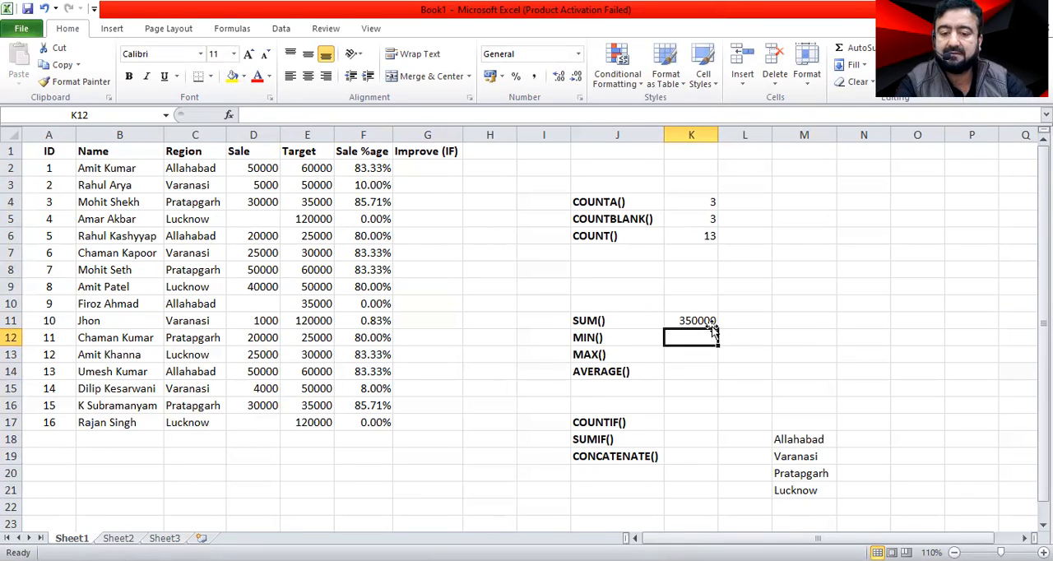
pyautogui.click(301, 169)
pyautogui.click(756, 322)
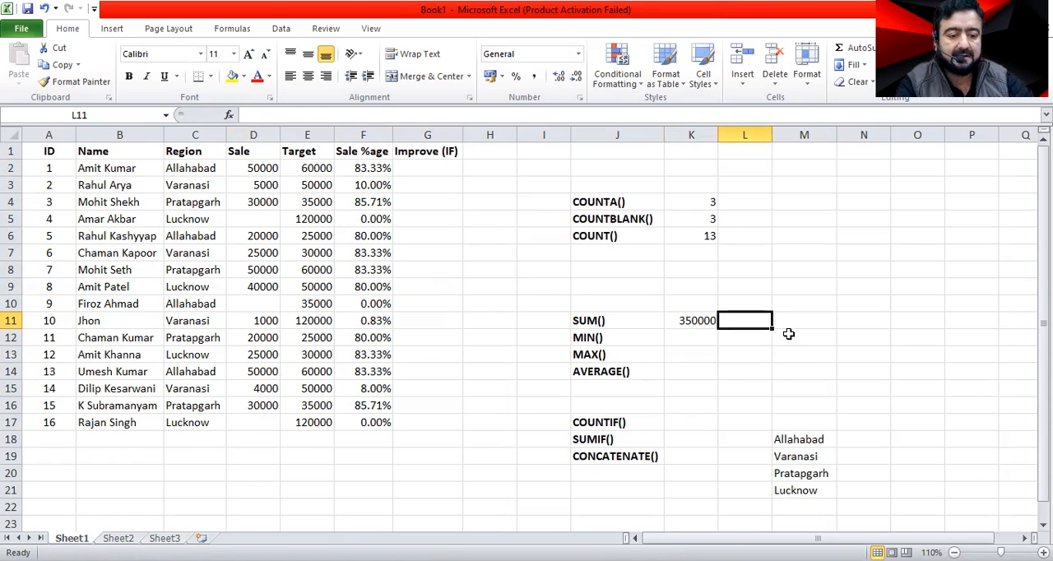
# Enter a MIN formula in K12 over the Sale range D2:D17.
pyautogui.click(692, 337)
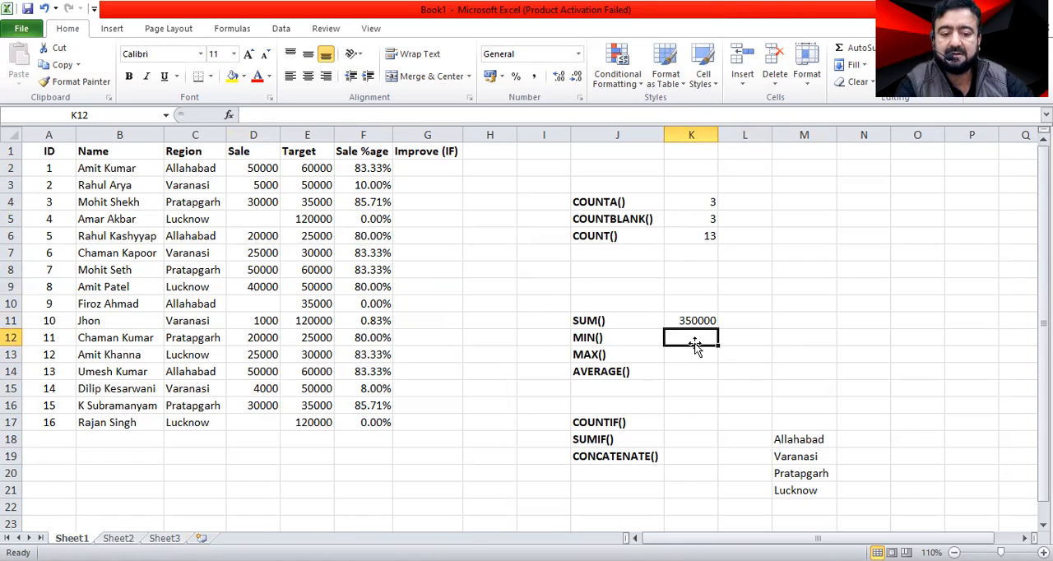
pyautogui.write('=')
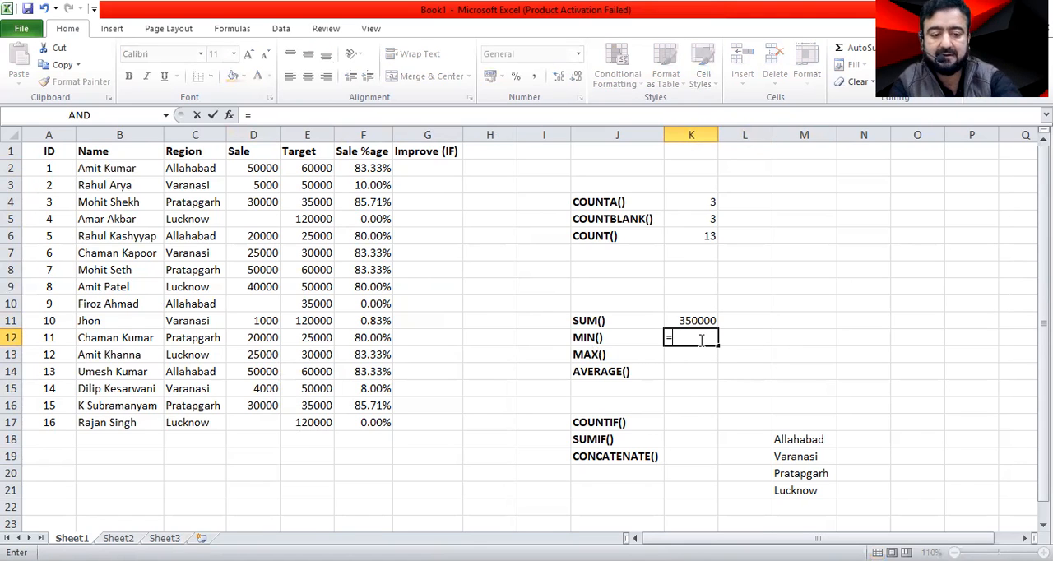
pyautogui.write('m')
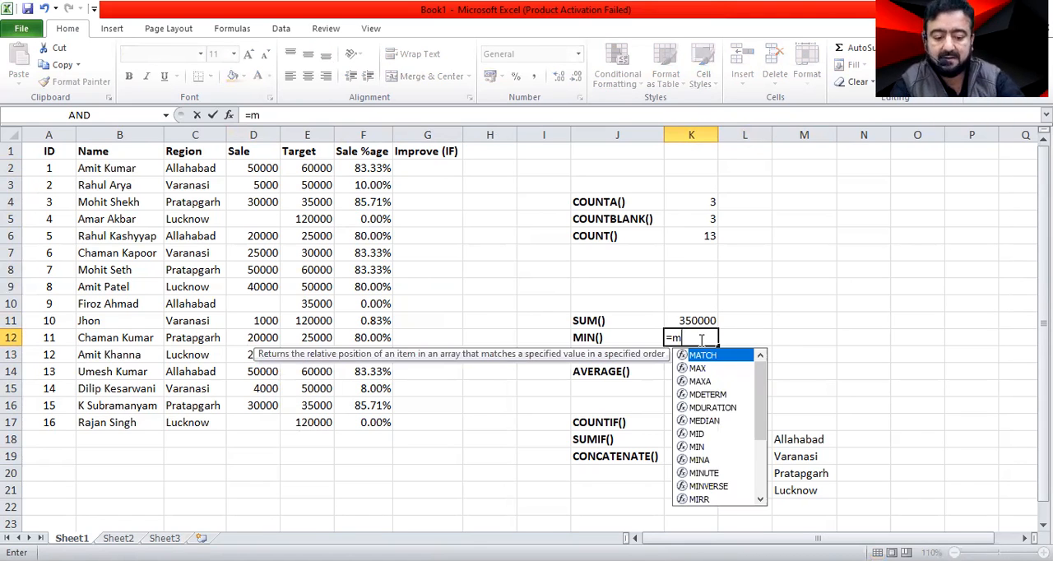
pyautogui.write('in(')
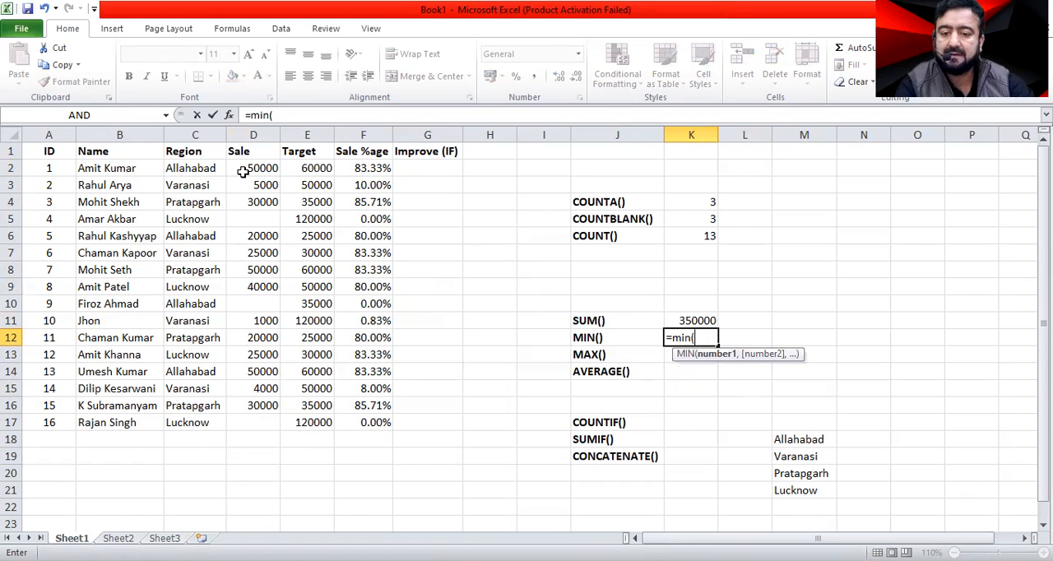
pyautogui.moveTo(242, 168); pyautogui.dragTo(247, 422)
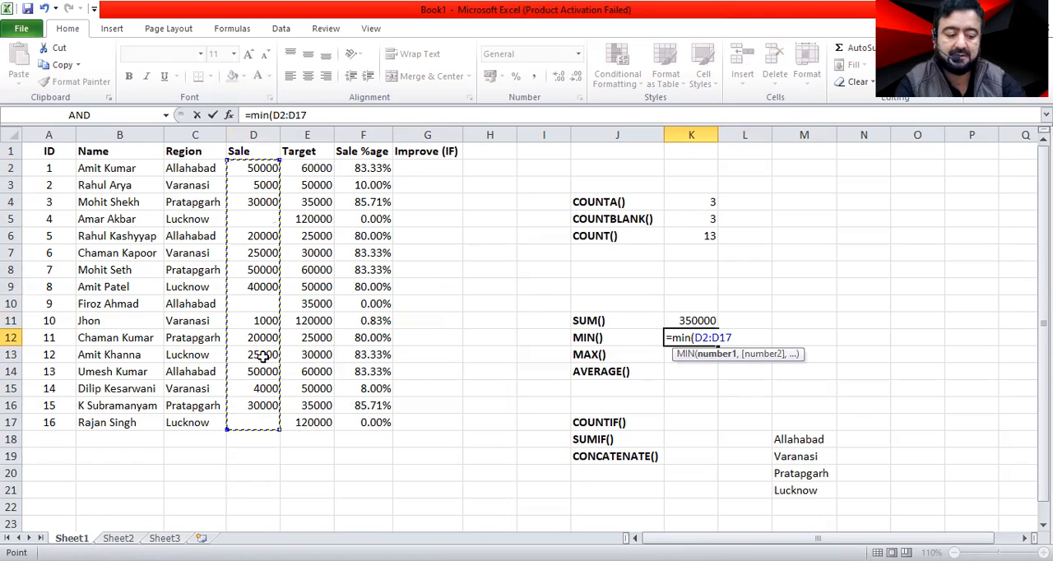
pyautogui.press('Return')
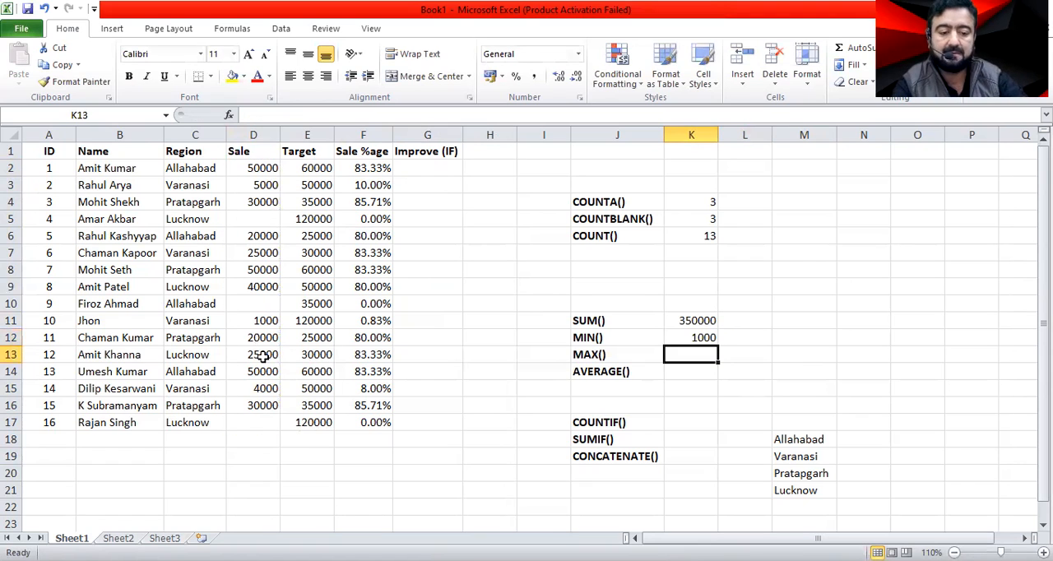
pyautogui.click(701, 337)
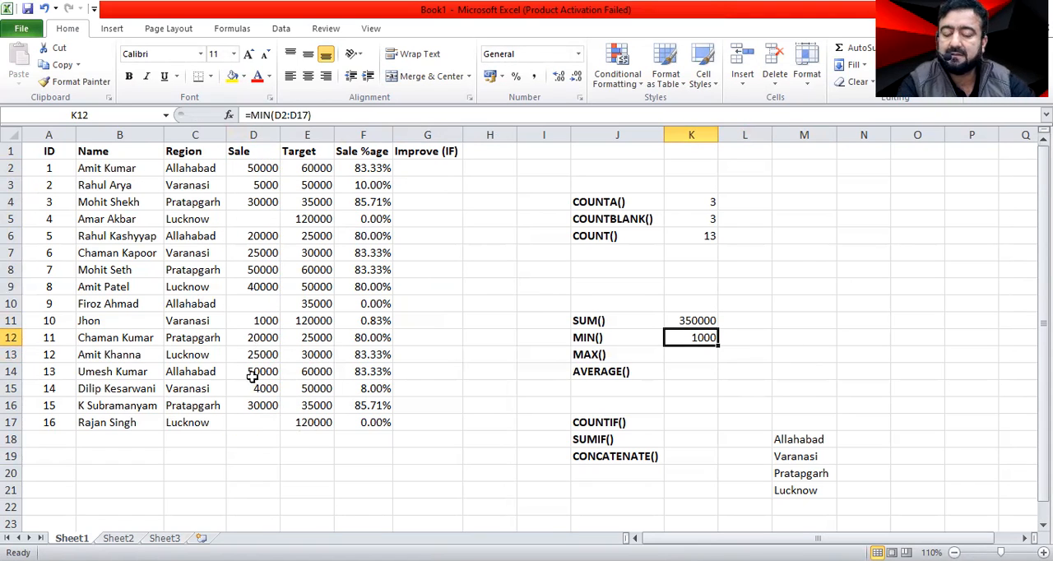
# Enter a MAX formula in K13 over the Sale range D2:D17.
pyautogui.click(683, 352)
pyautogui.write('=')
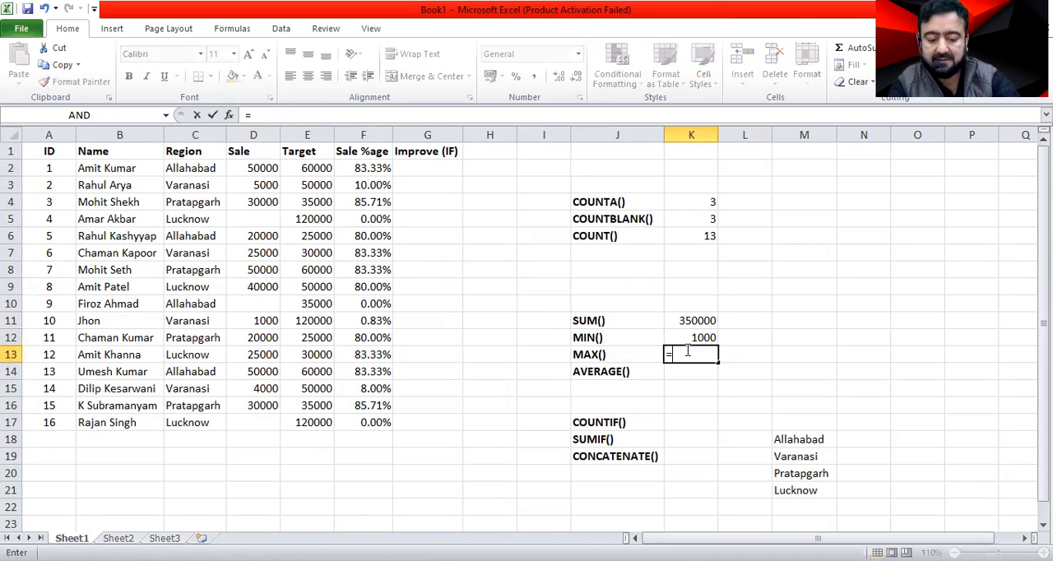
pyautogui.write('max(')
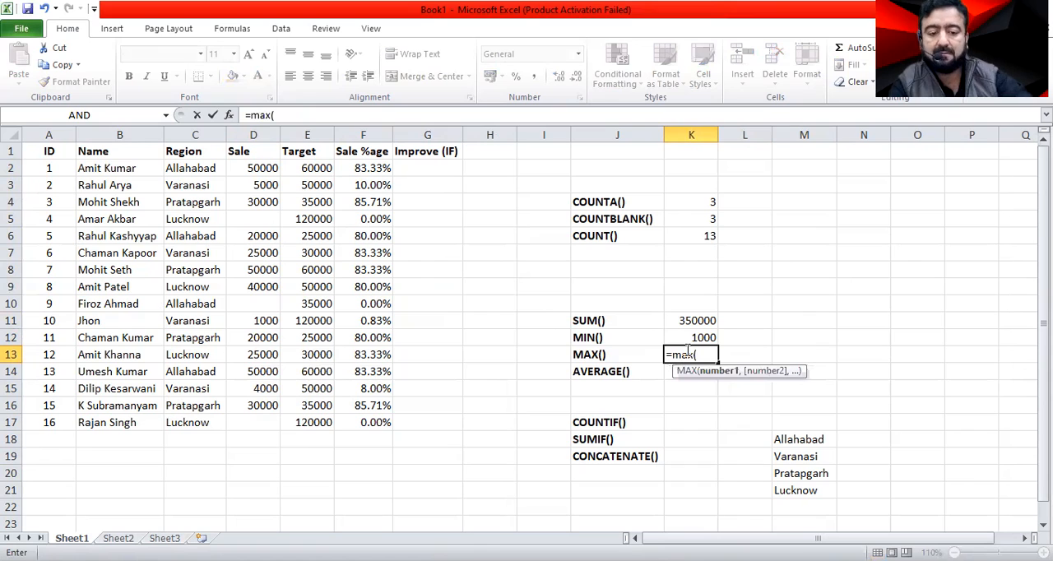
pyautogui.moveTo(271, 167); pyautogui.dragTo(264, 422)
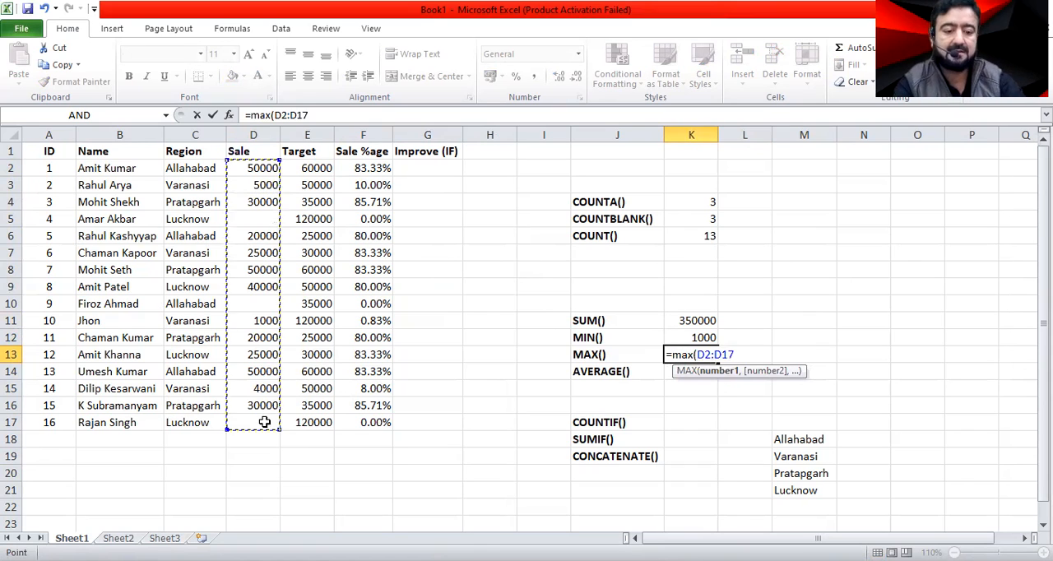
pyautogui.press('Return')
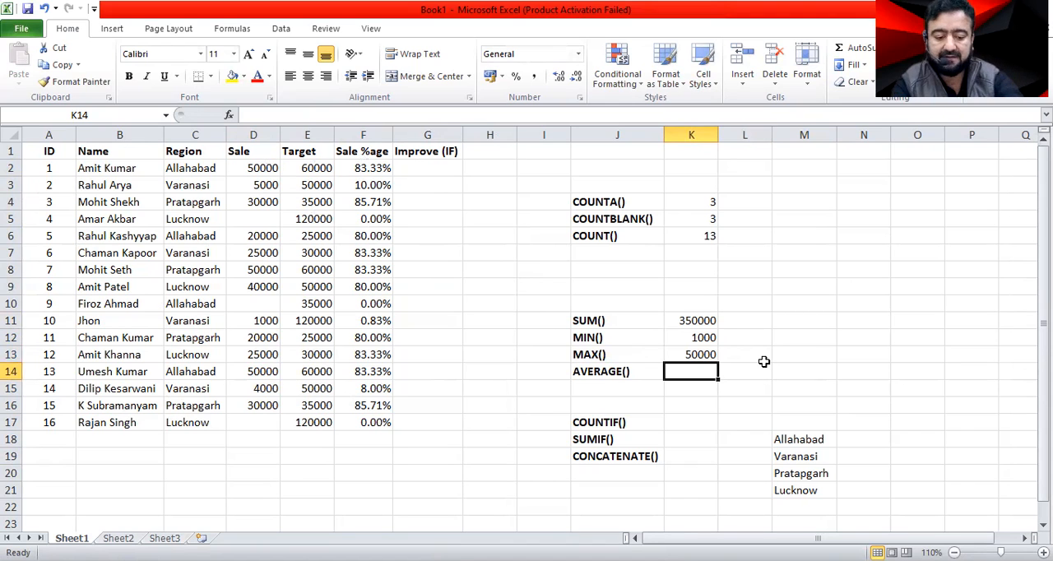
# Enter an AVERAGE formula in K14 for the Sale values in D2:D17.
pyautogui.write('=ave')
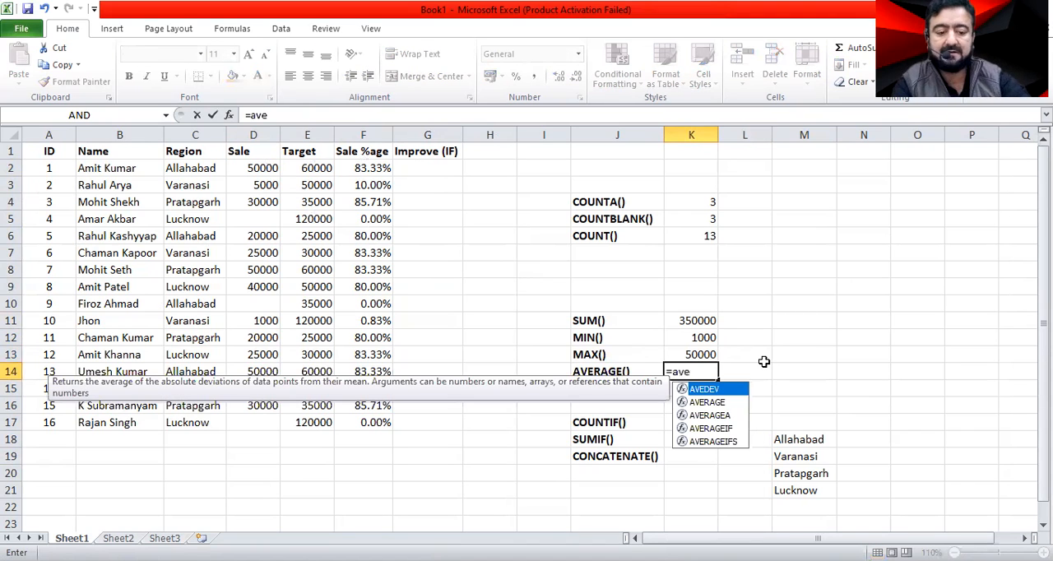
pyautogui.press('Down')
pyautogui.press('Tab')
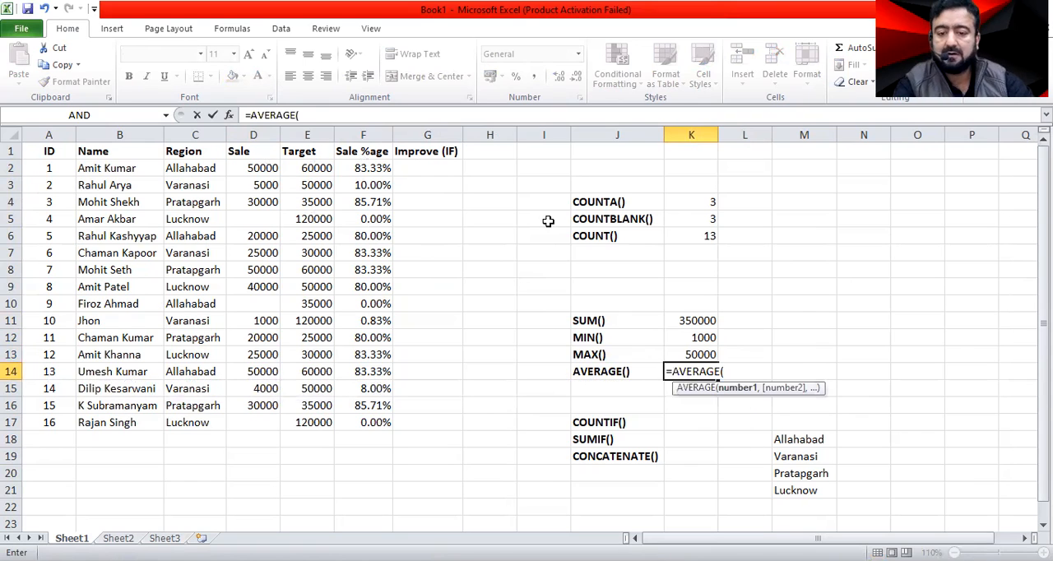
pyautogui.click(245, 168)
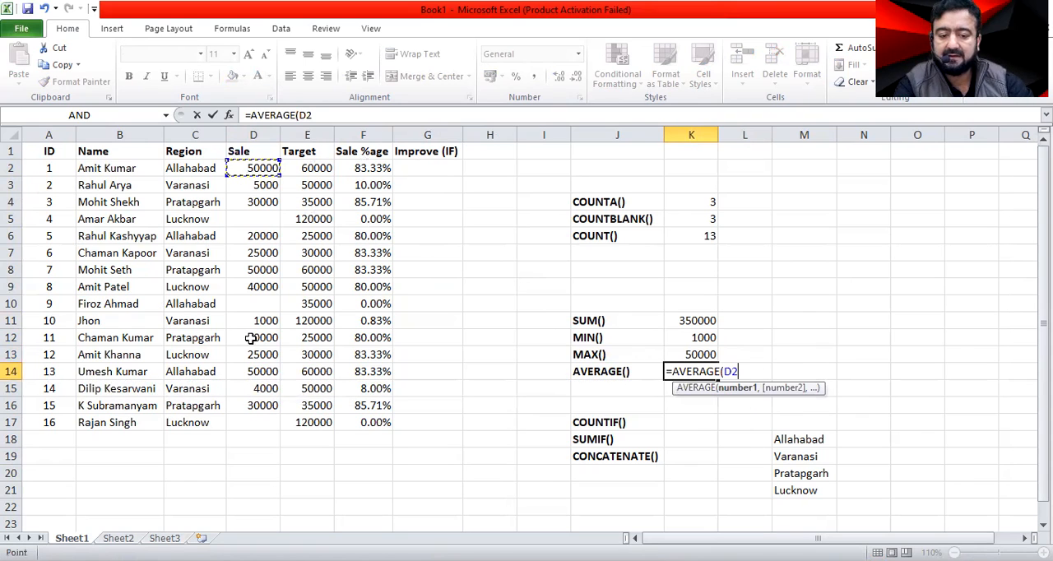
pyautogui.keyDown('shift'); pyautogui.click(256, 415); pyautogui.keyUp('shift')
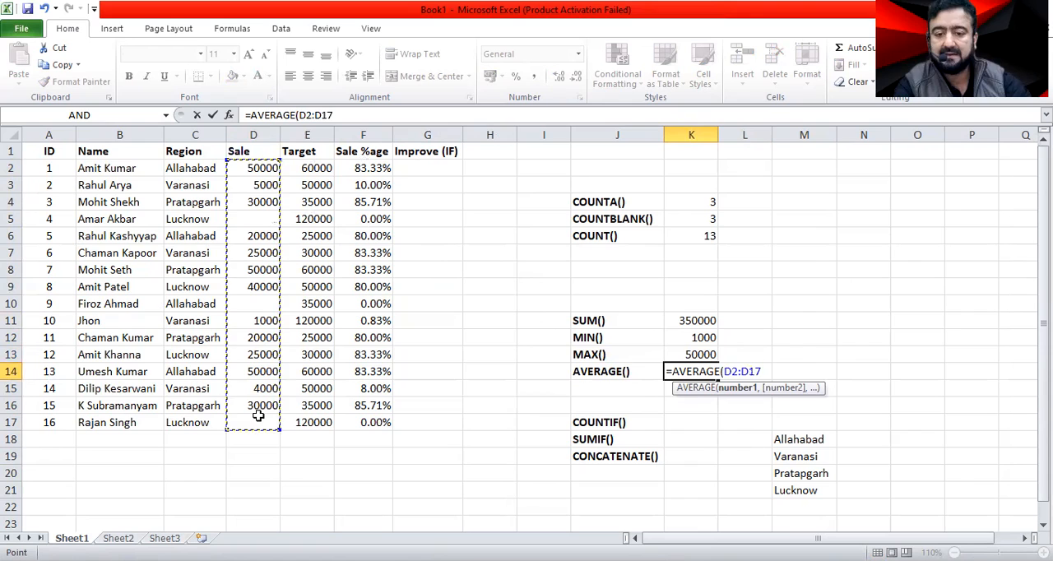
pyautogui.press('Return')
pyautogui.press('Up')
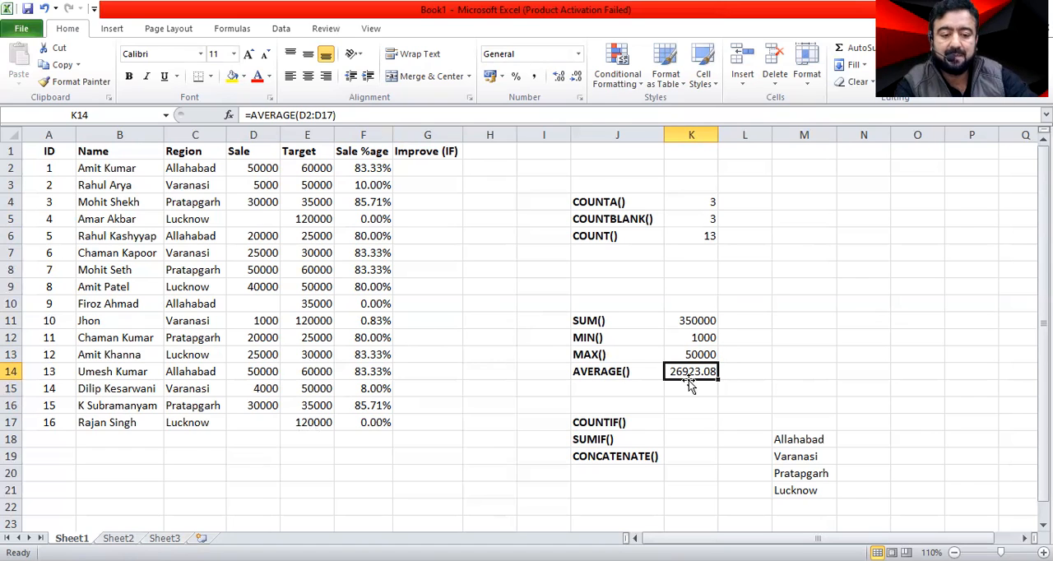
pyautogui.click(272, 303)
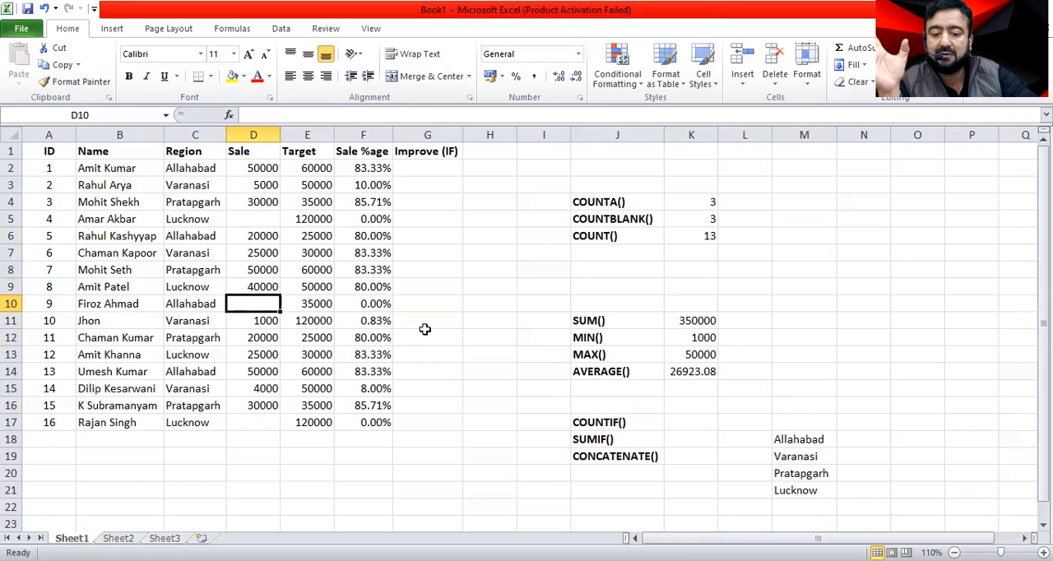
# Enter a COUNTIF formula in K17 over the Sale range D2:D17 with C2 as the criterion.
pyautogui.click(668, 422)
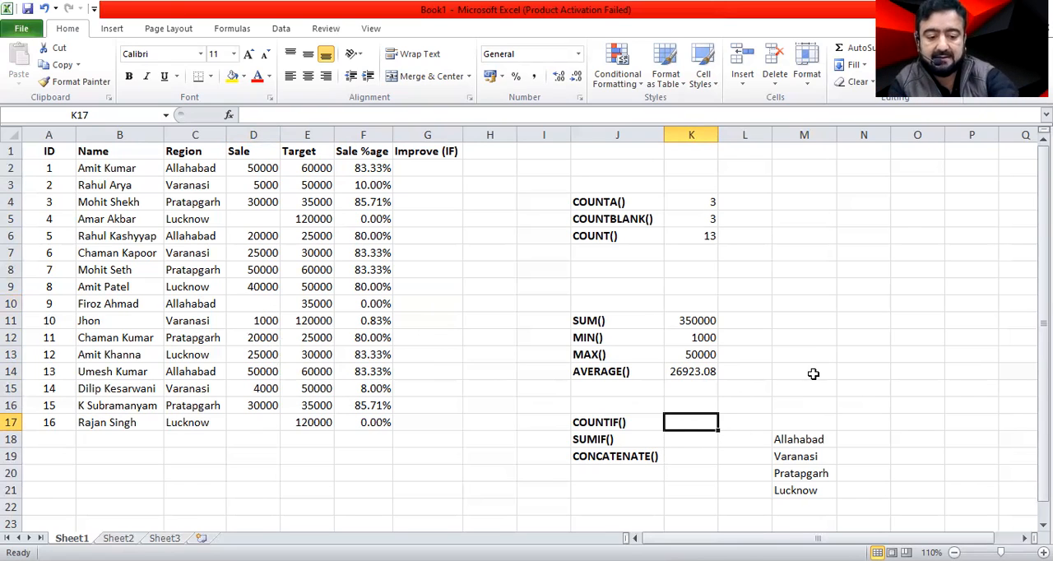
pyautogui.write('=c')
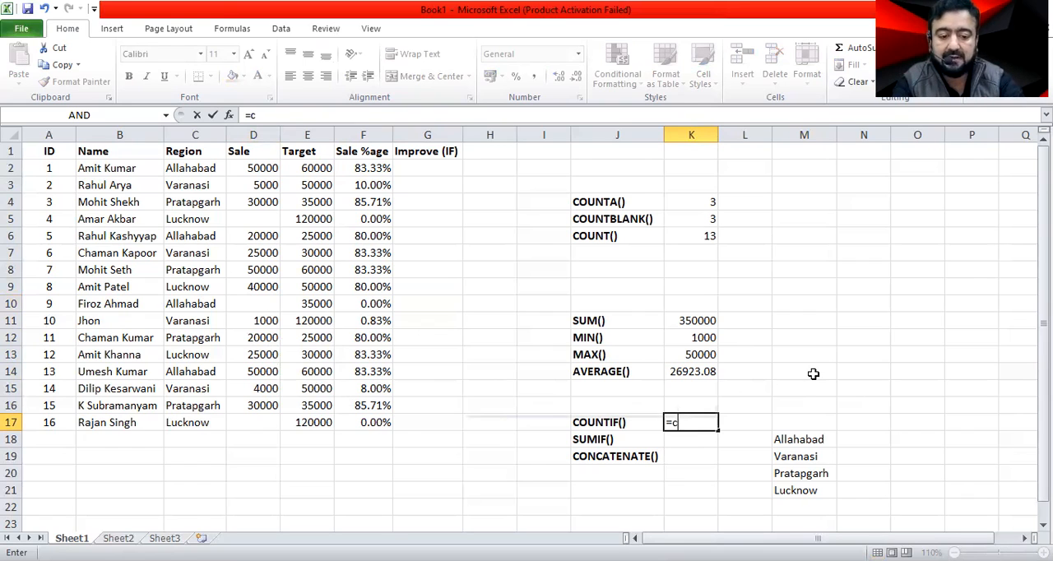
pyautogui.press('Tab')
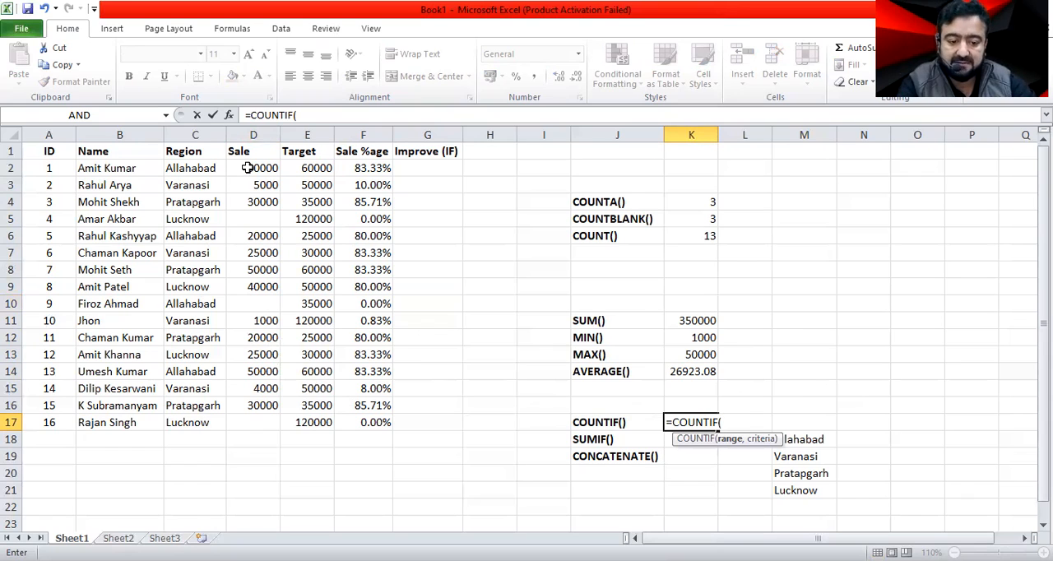
pyautogui.moveTo(247, 168); pyautogui.dragTo(249, 191)
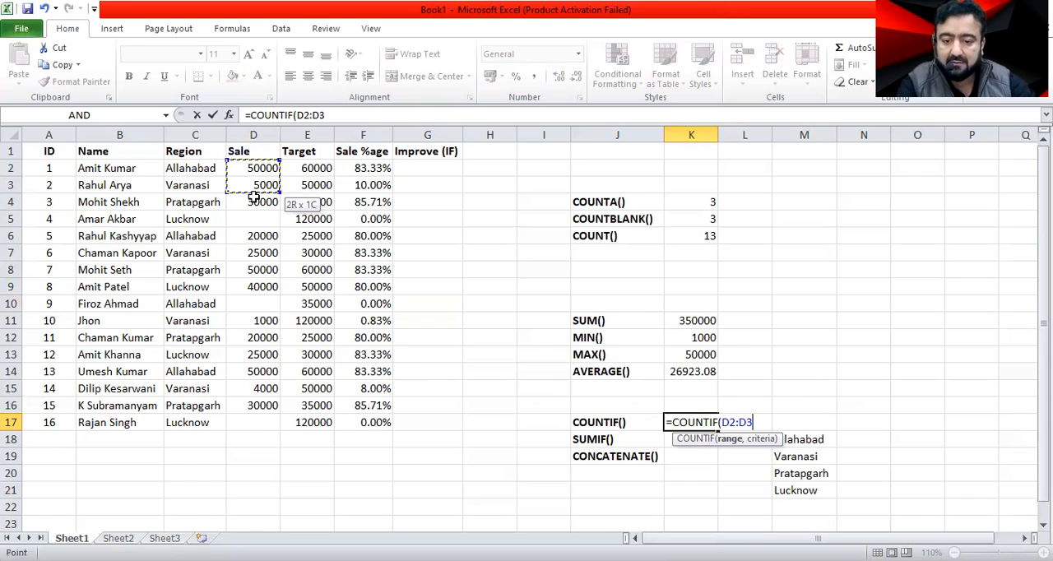
pyautogui.moveTo(247, 414); pyautogui.dragTo(249, 422)
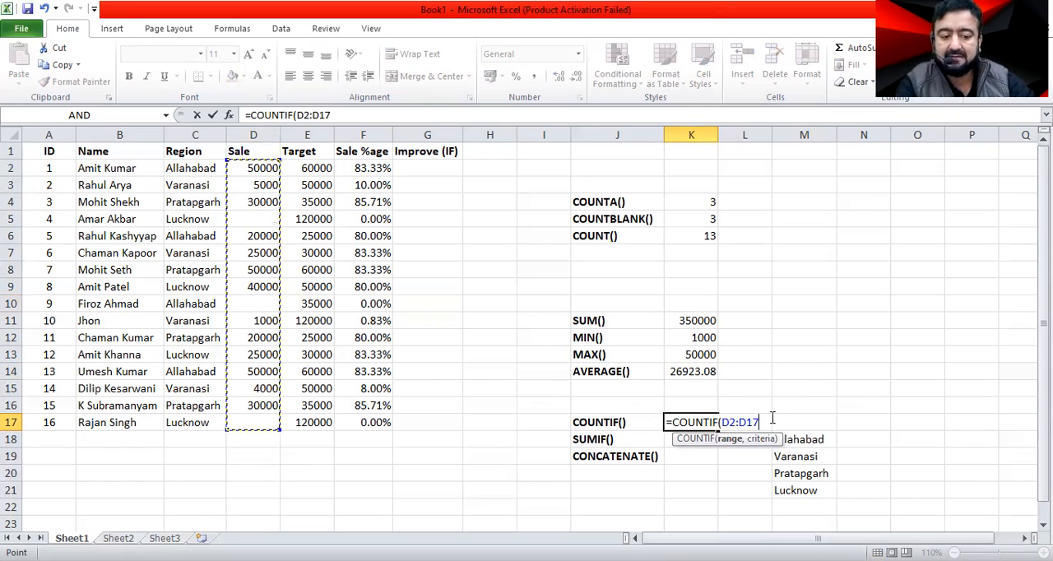
pyautogui.write(',')
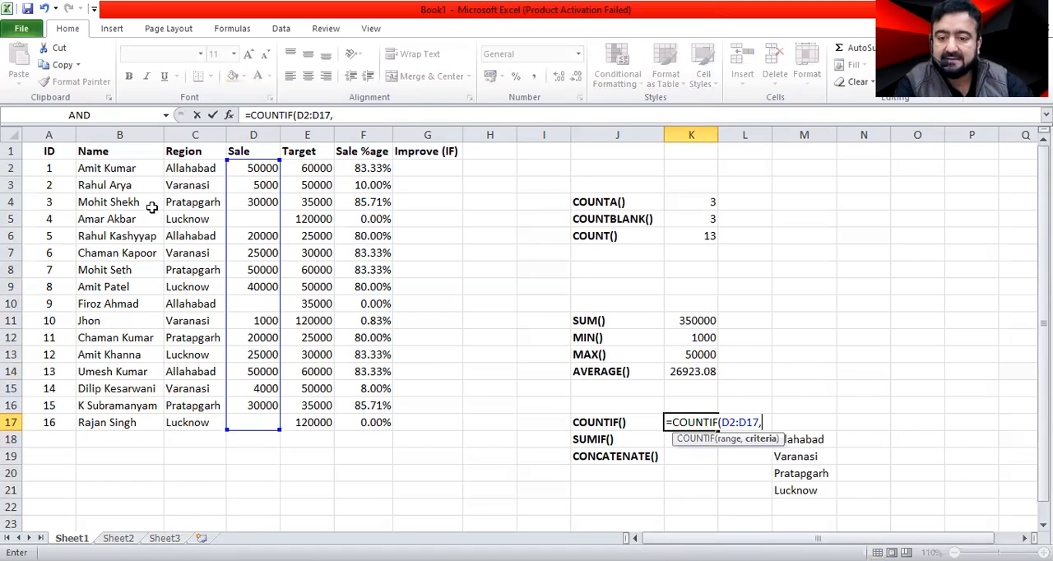
pyautogui.click(182, 168)
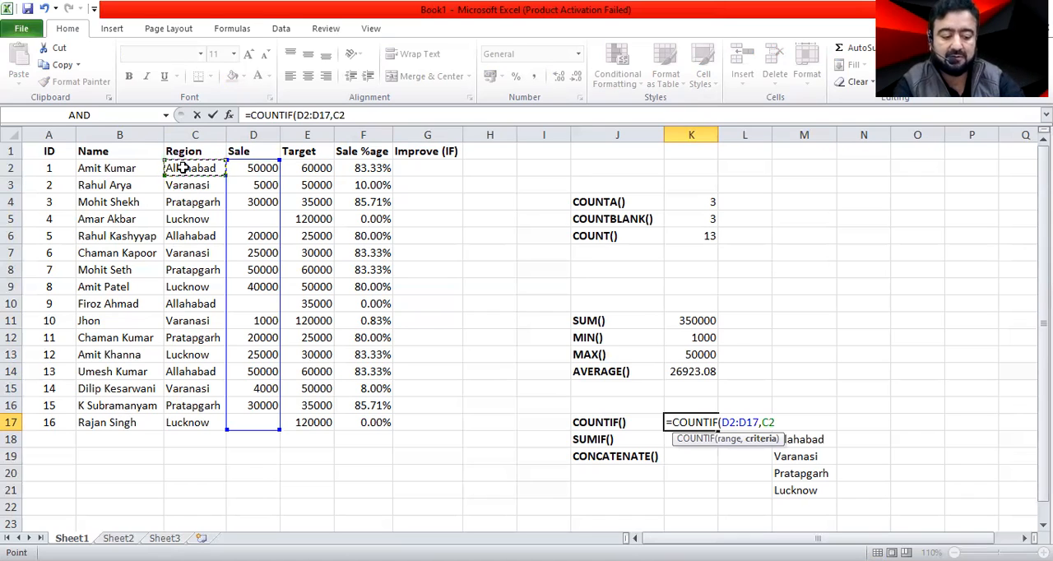
pyautogui.press('Return')
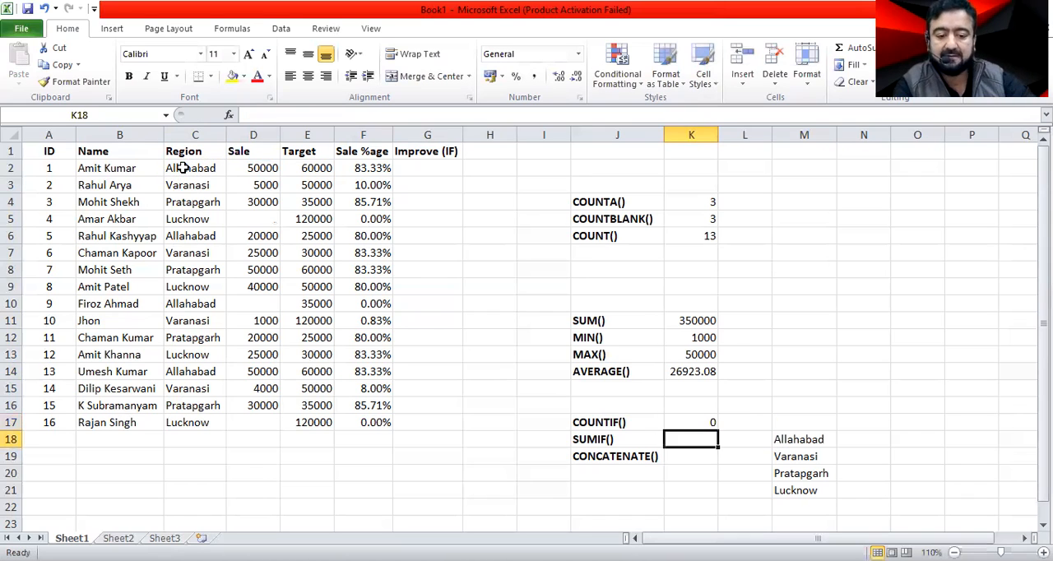
# Review the COUNTIF formula in K17 and compare its range and criterion with the Region and Sale cells.
pyautogui.click(688, 423)
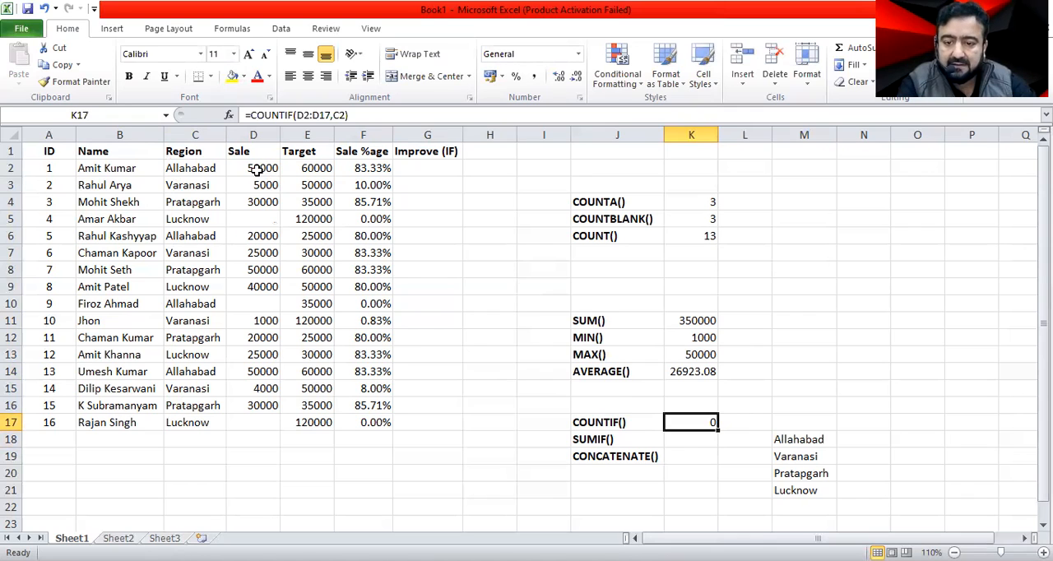
pyautogui.click(192, 169)
pyautogui.click(248, 171)
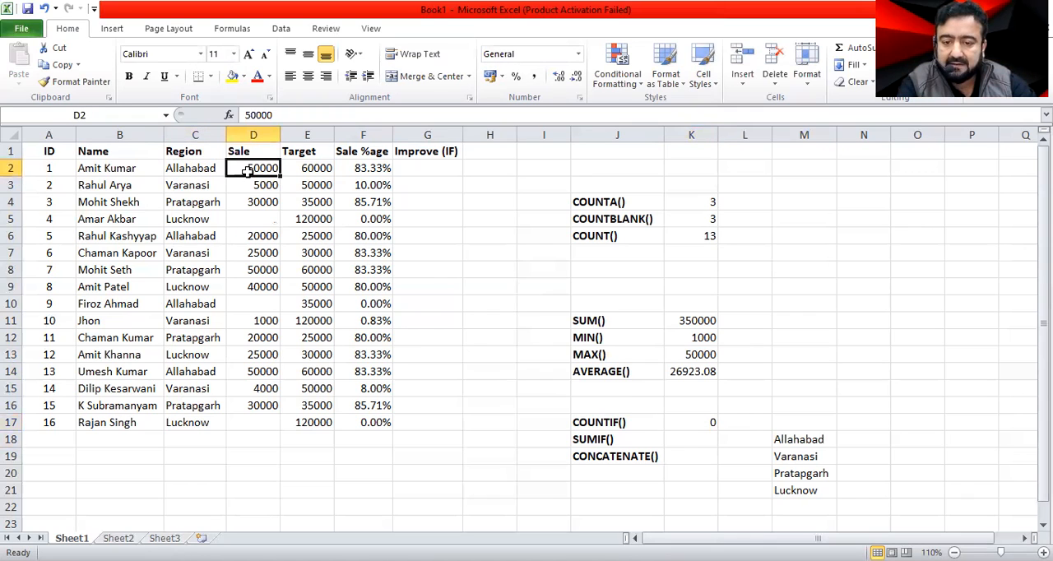
pyautogui.click(253, 299)
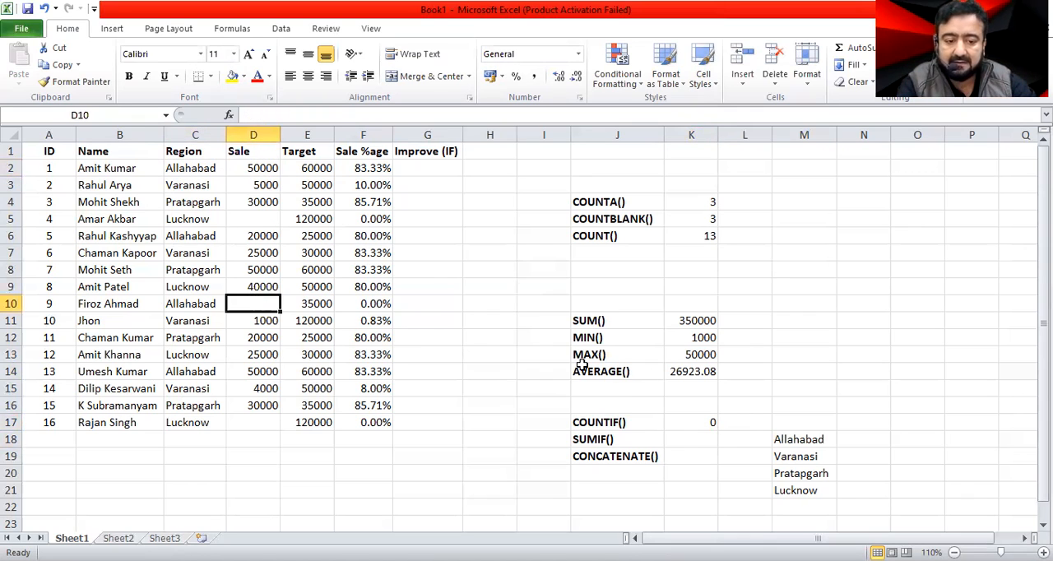
pyautogui.doubleClick(699, 425)
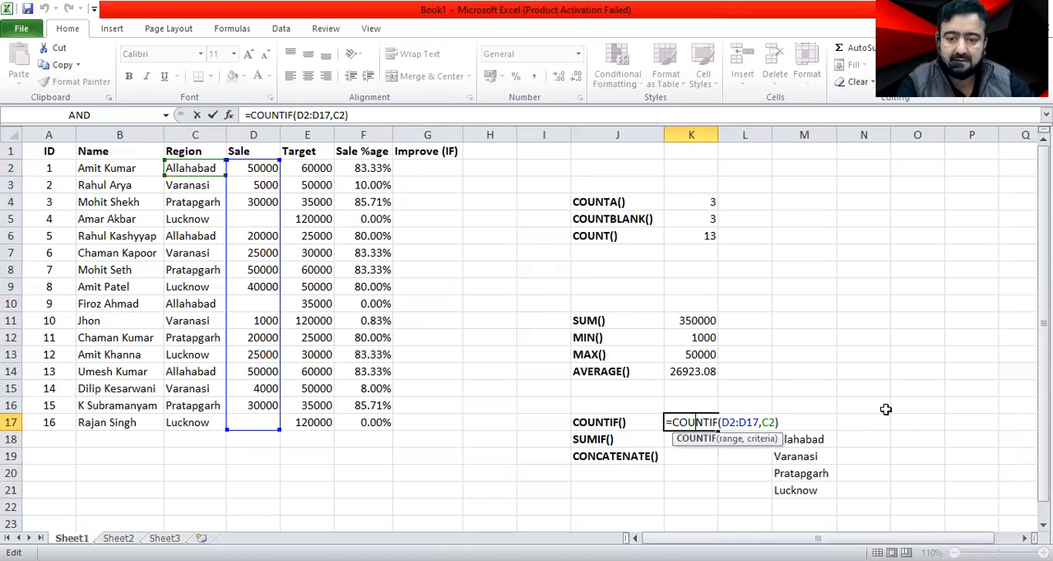
pyautogui.press('Escape')
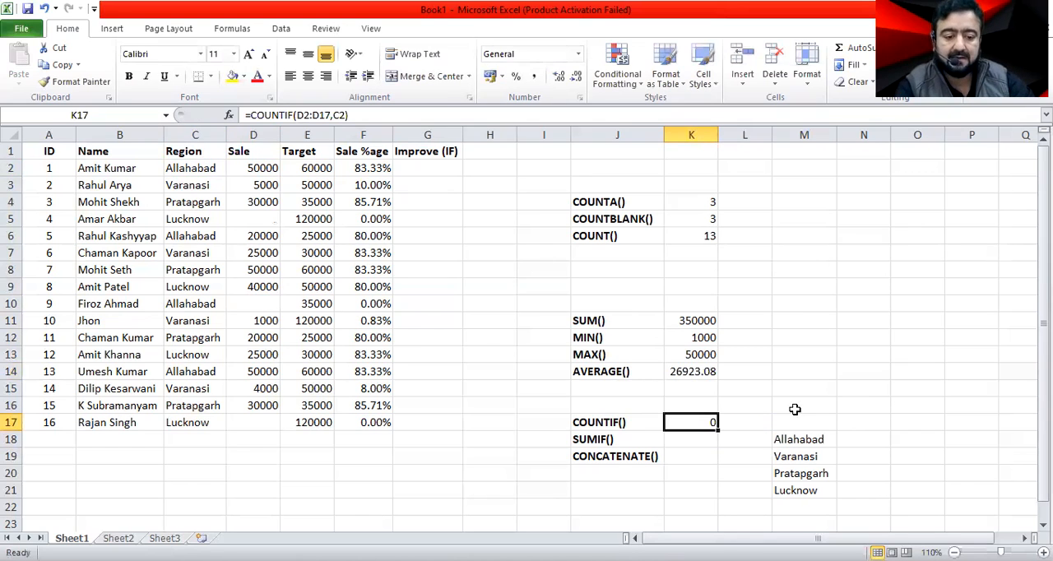
# Replace the arguments of the COUNTIF formula in K17 with the Region range C2:C17 and the criterion C3.
pyautogui.doubleClick(689, 419)
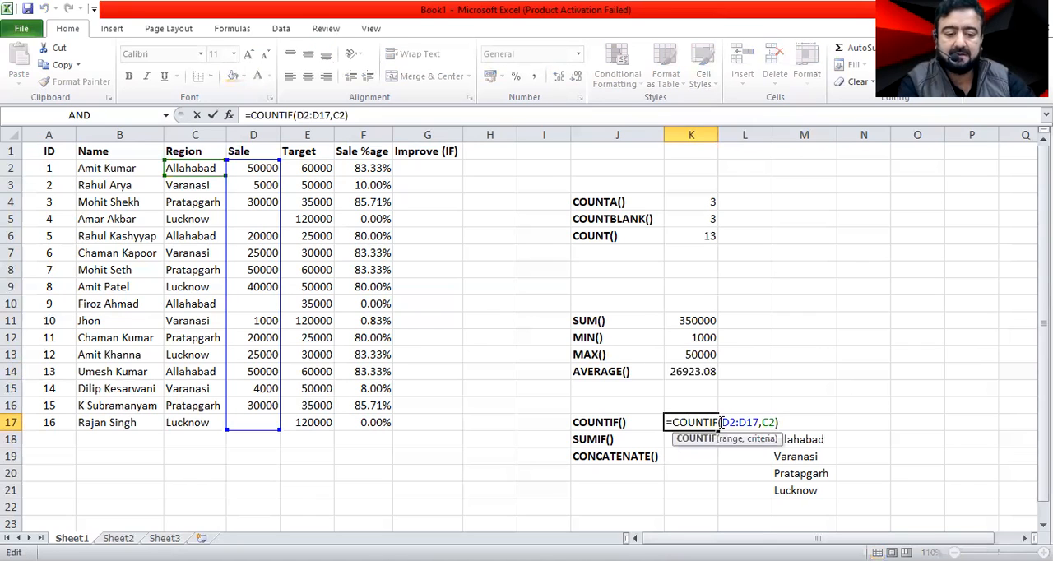
pyautogui.click(721, 423)
pyautogui.hotkey('shift', 'Right')
pyautogui.hotkey('shift', 'Right')
pyautogui.hotkey('shift', 'Right')
pyautogui.hotkey('shift', 'Right')
pyautogui.hotkey('shift', 'Right')
pyautogui.hotkey('shift', 'Right')
pyautogui.hotkey('shift', 'Right')
pyautogui.hotkey('shift', 'Right')
pyautogui.hotkey('shift', 'Right')
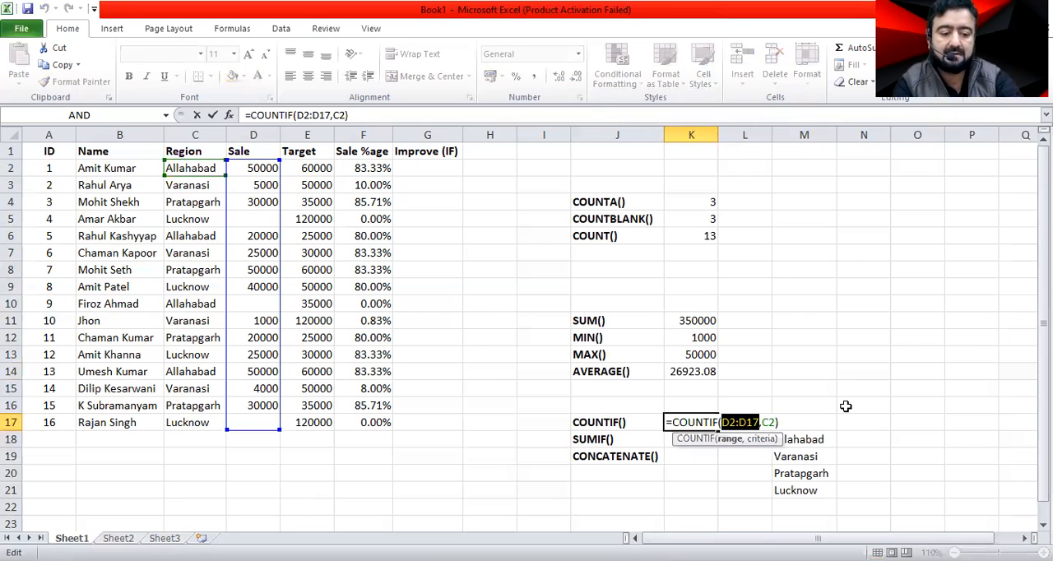
pyautogui.press('Delete')
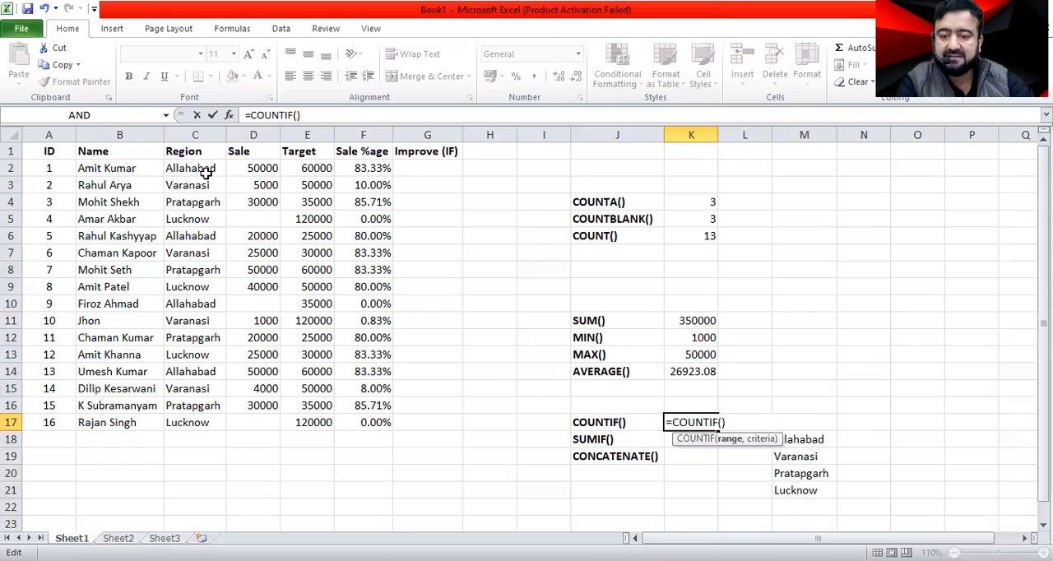
pyautogui.moveTo(204, 168); pyautogui.dragTo(197, 418)
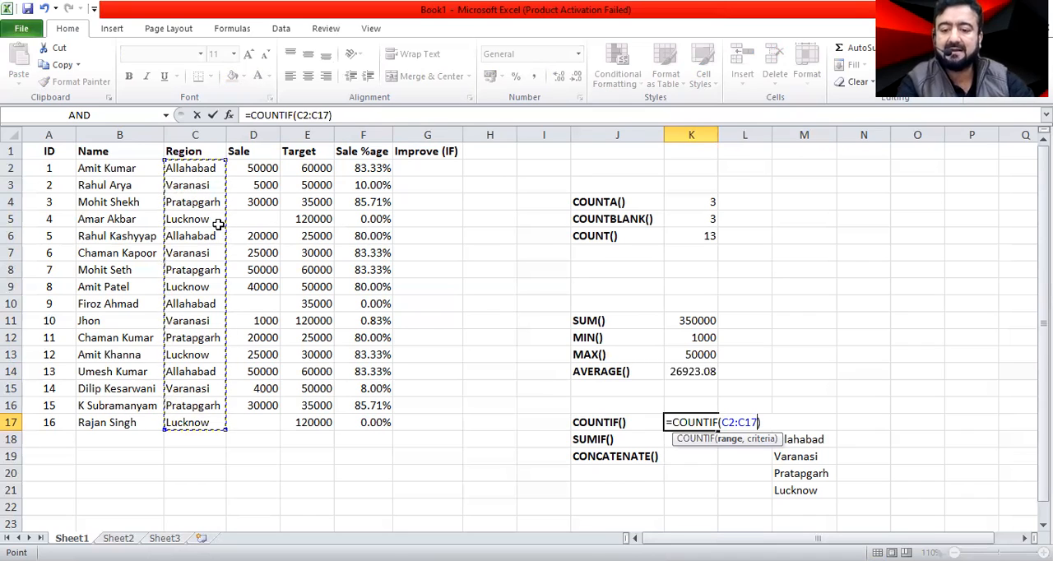
pyautogui.write(',')
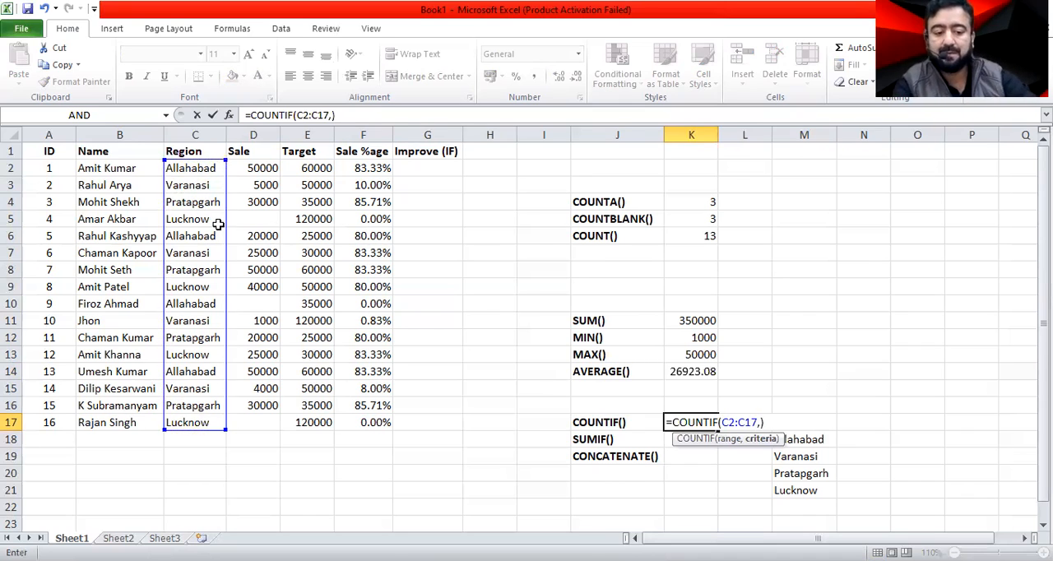
pyautogui.click(188, 185)
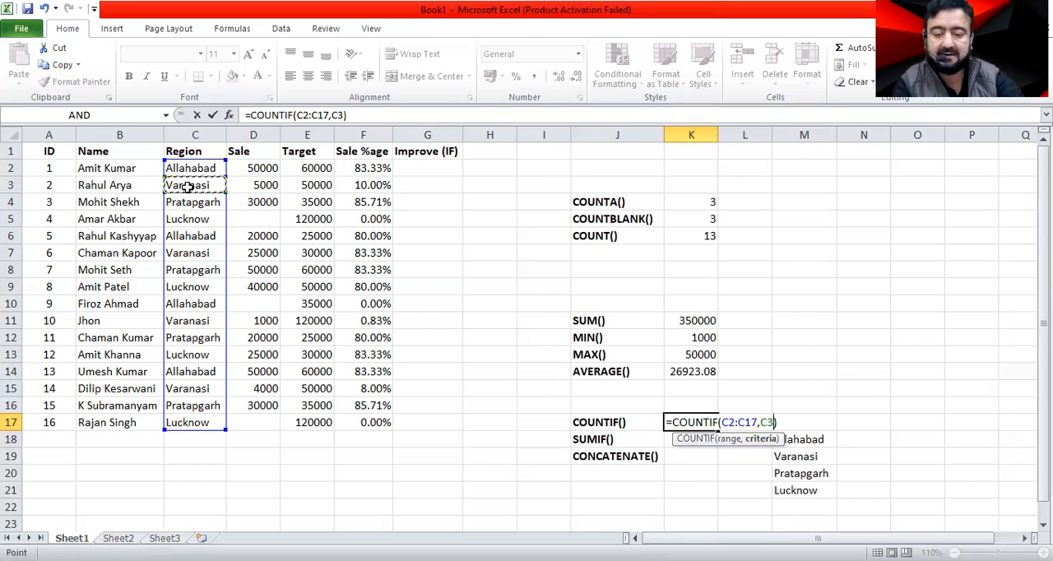
pyautogui.press('Return')
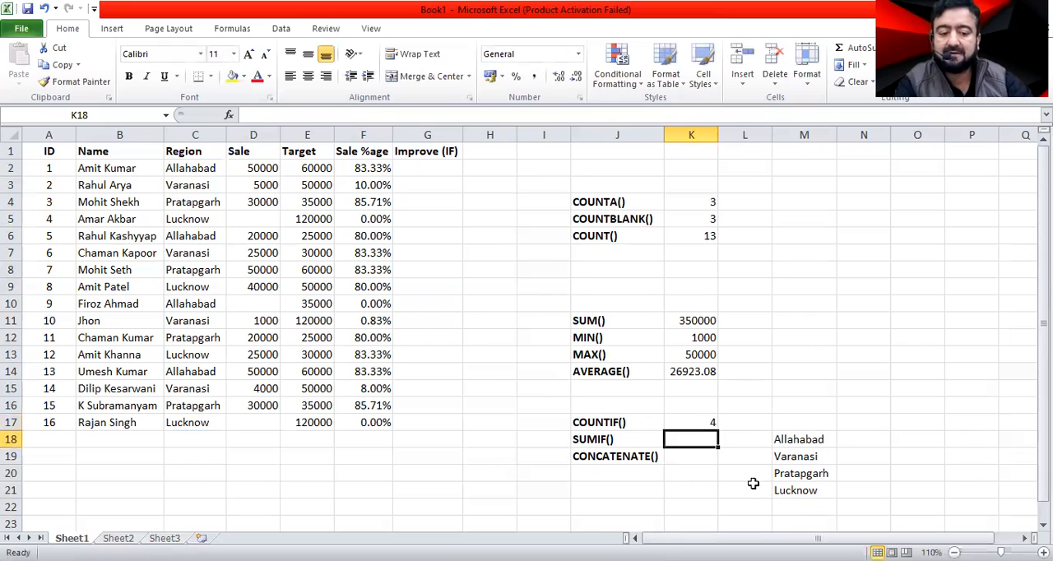
# Check the COUNTIF result in K17 against each Varanasi entry in the Region column.
pyautogui.click(705, 423)
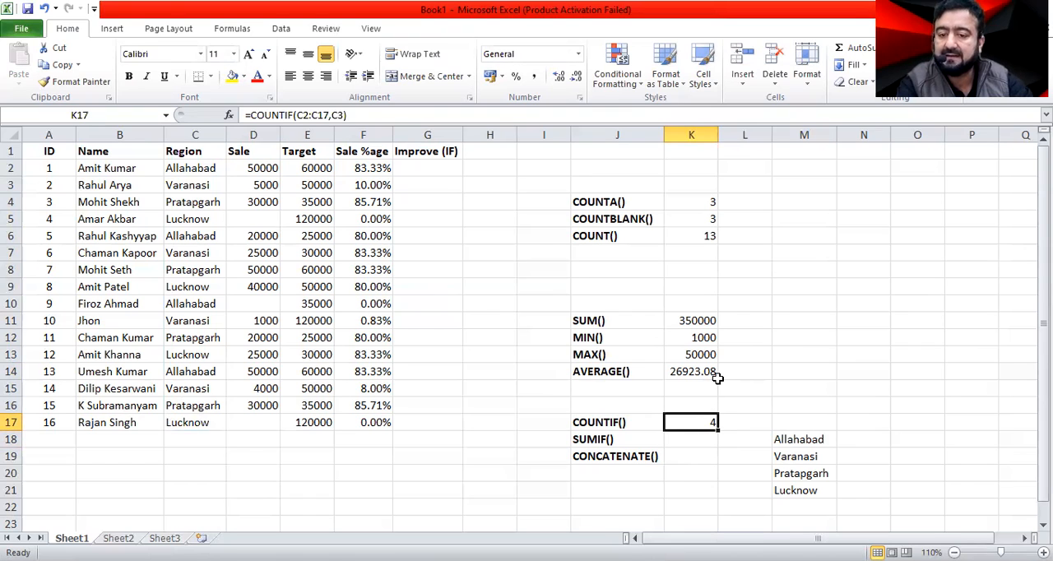
pyautogui.click(190, 186)
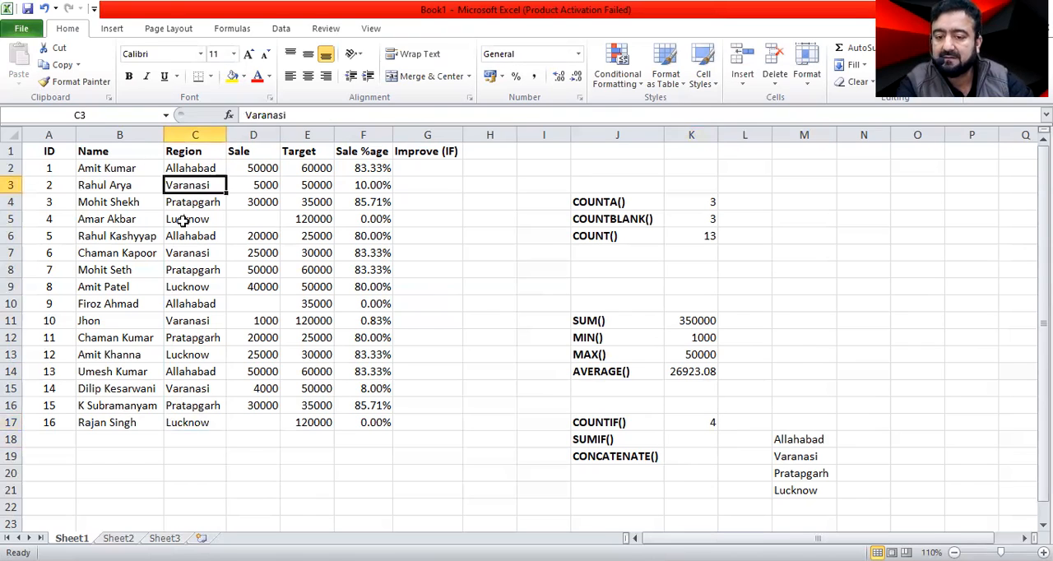
pyautogui.click(184, 255)
pyautogui.click(196, 321)
pyautogui.click(207, 392)
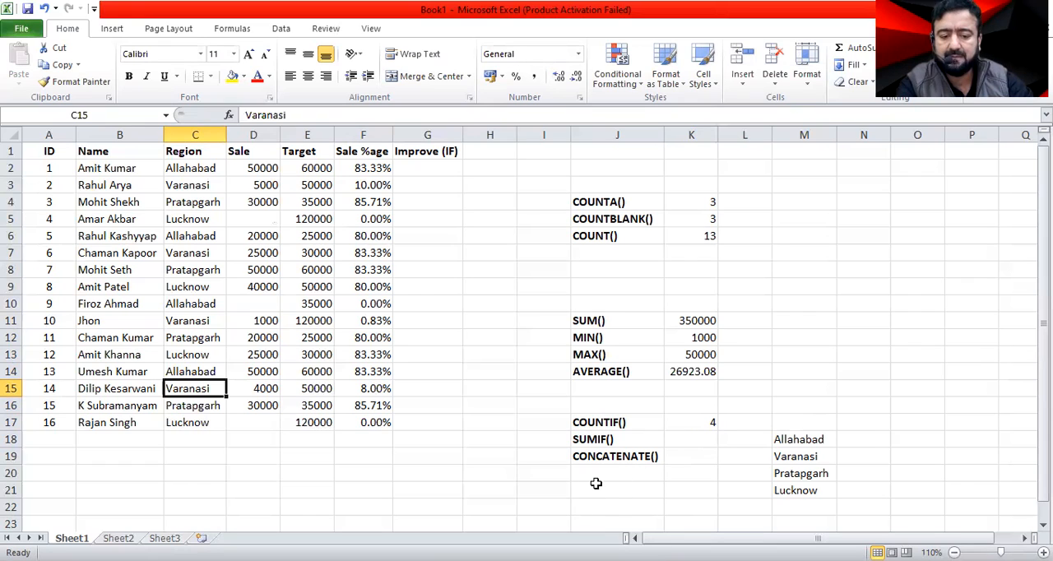
# Enter a COUNTIF formula in N18, beside Allahabad, over the Region range C2:C17 with M18 as the criterion.
pyautogui.click(811, 442)
pyautogui.press('Right')
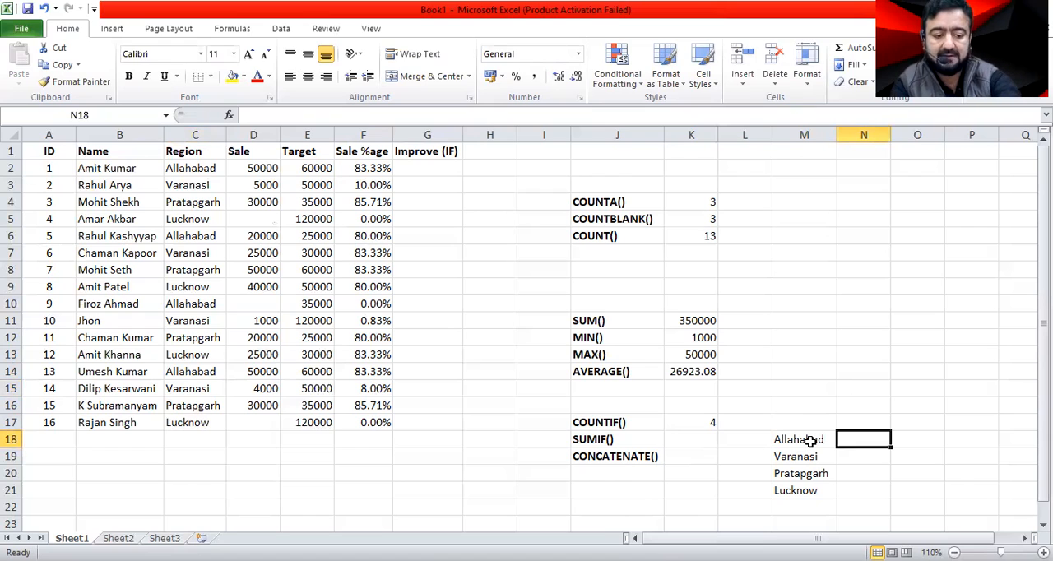
pyautogui.write('=')
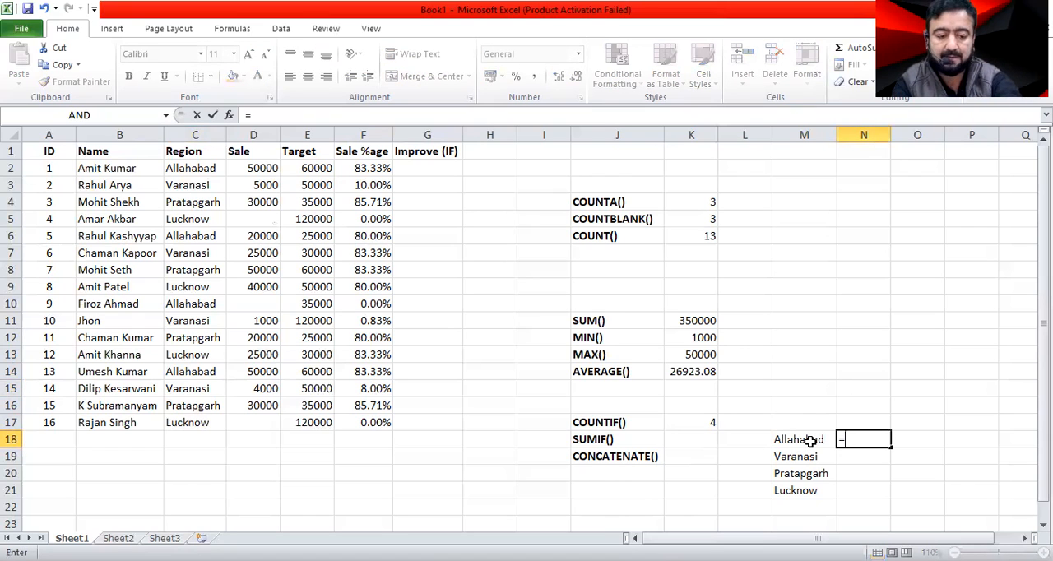
pyautogui.write('cou')
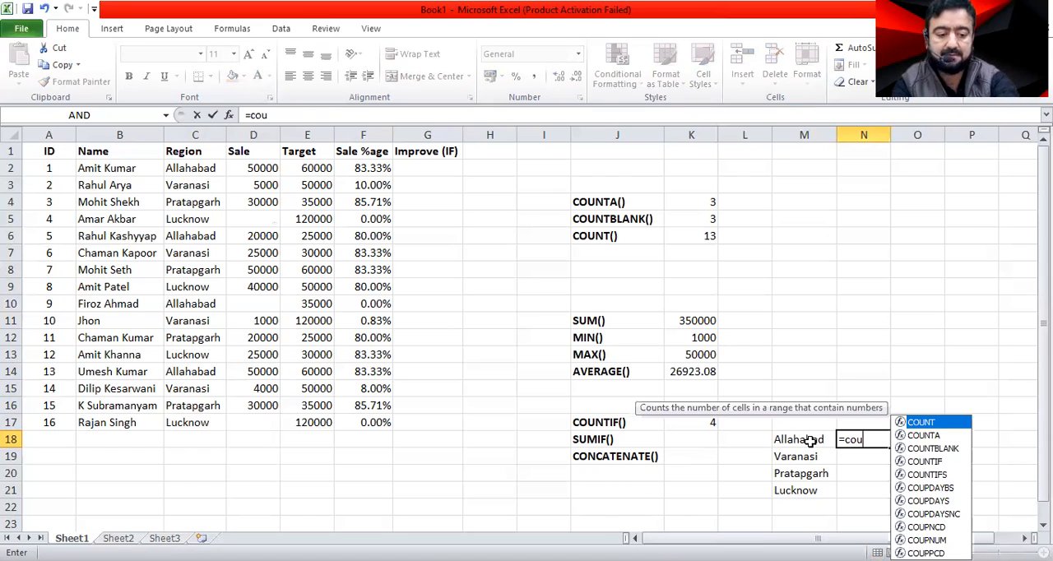
pyautogui.write('nt')
pyautogui.press('Return')
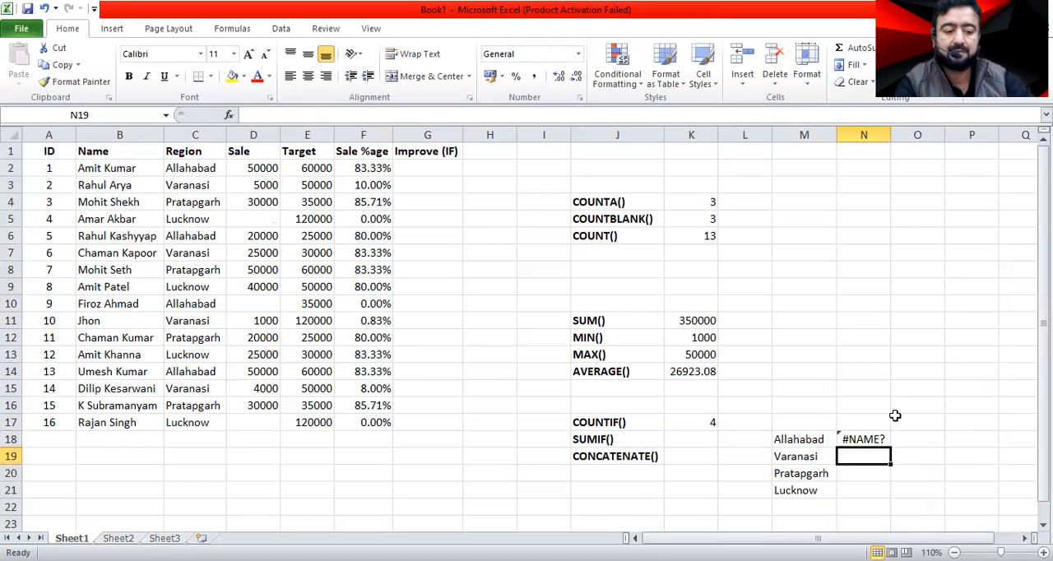
pyautogui.click(879, 436)
pyautogui.doubleClick(864, 439)
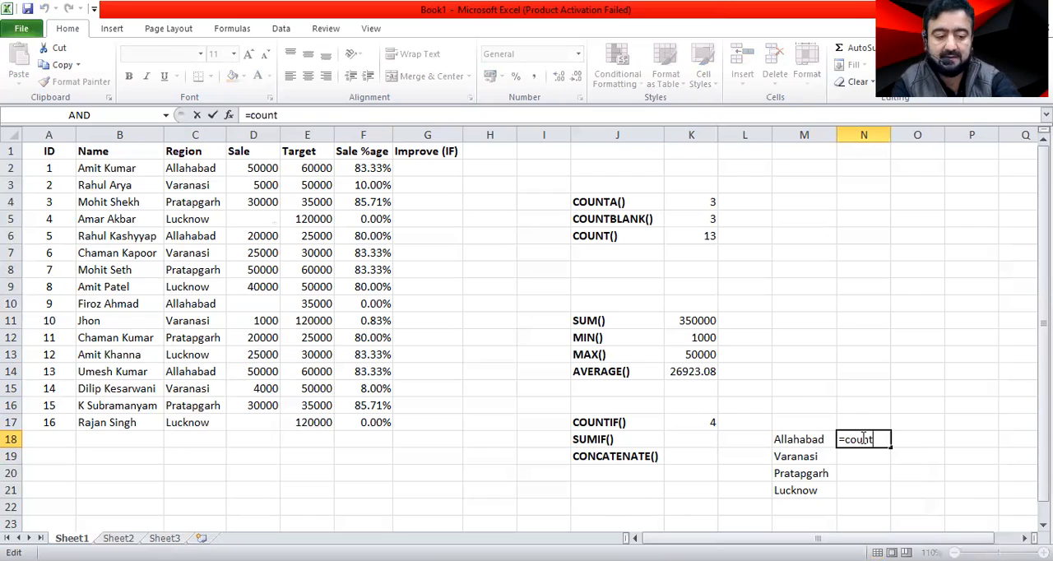
pyautogui.write('if')
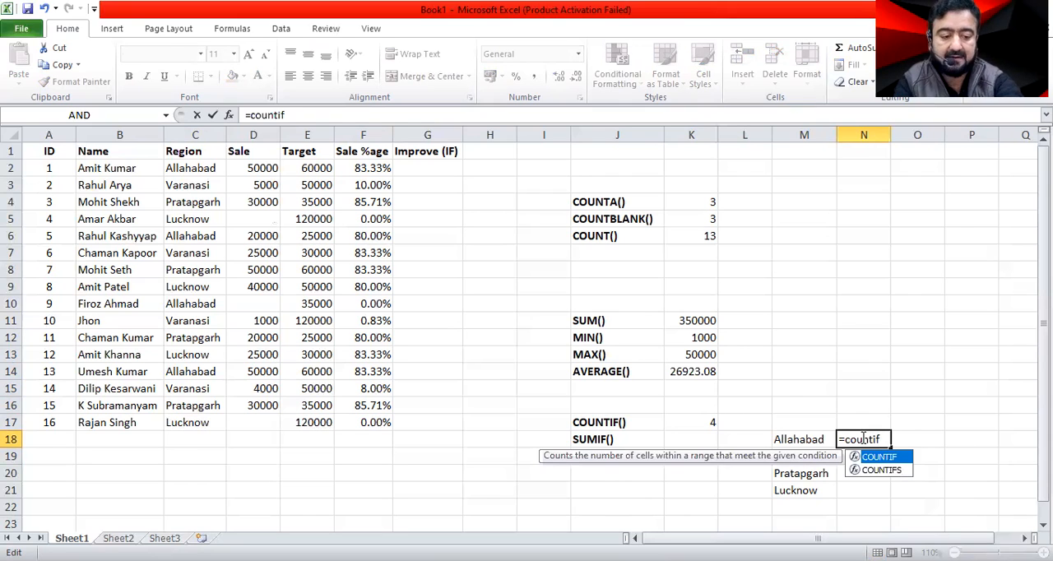
pyautogui.write('(')
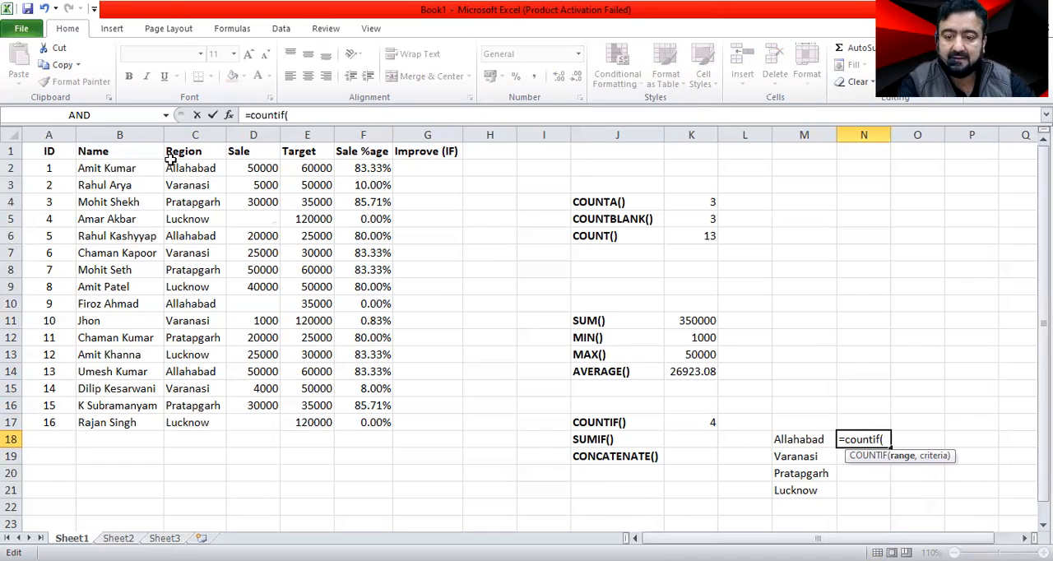
pyautogui.click(188, 173)
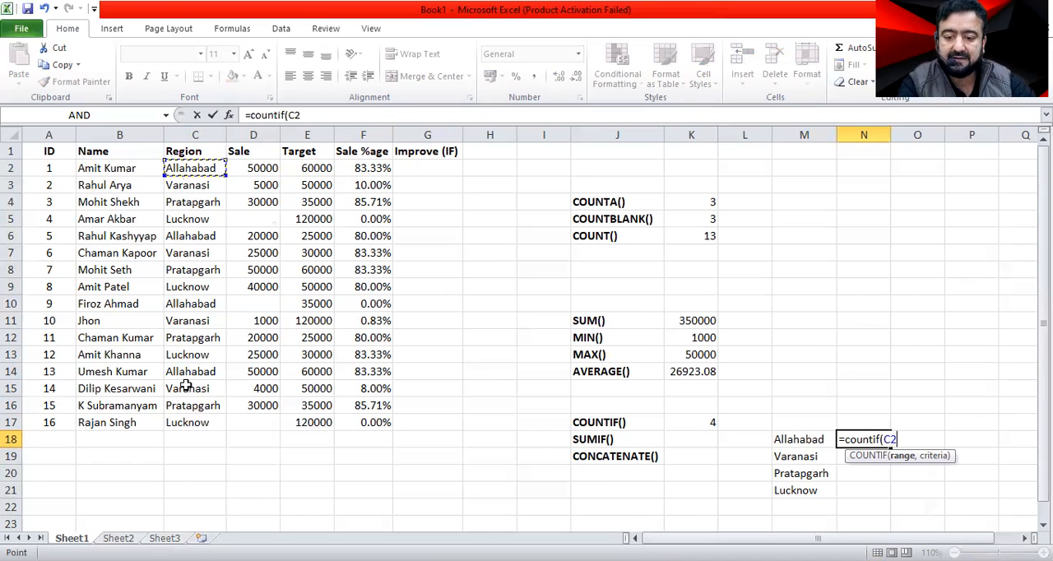
pyautogui.keyDown('shift'); pyautogui.click(188, 422); pyautogui.keyUp('shift')
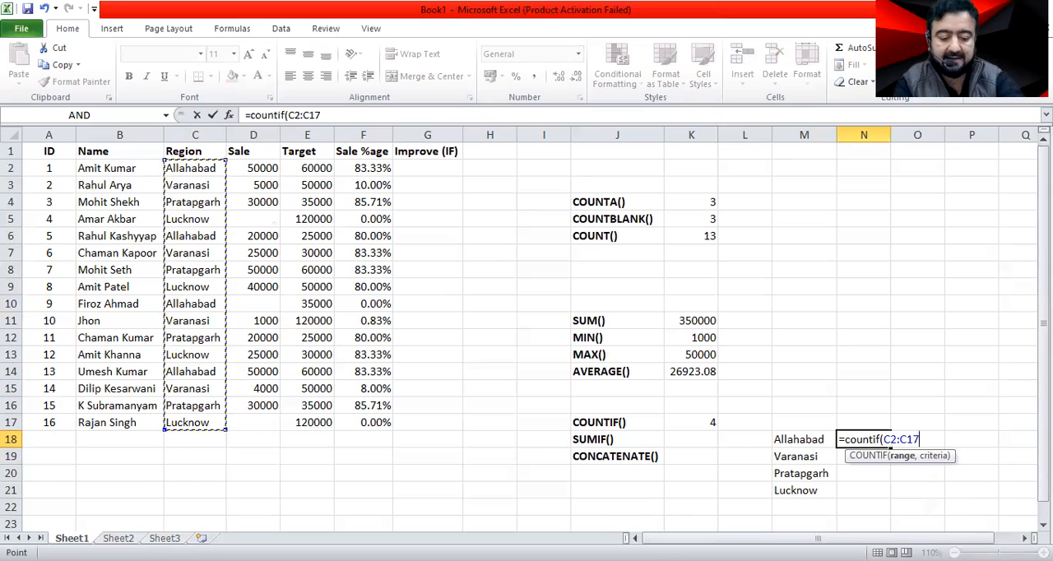
pyautogui.write(',')
pyautogui.click(799, 441)
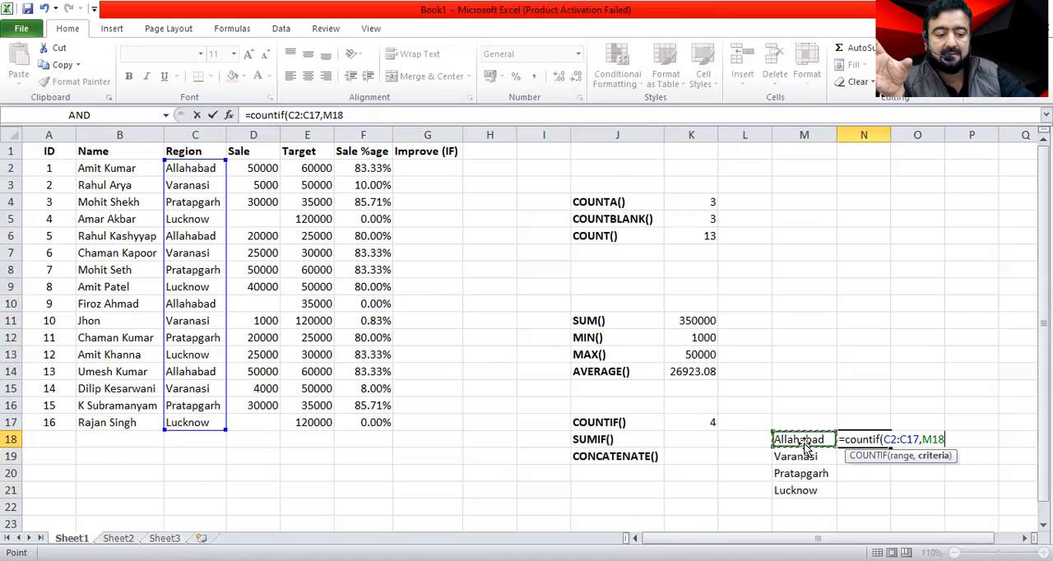
pyautogui.press('Return')
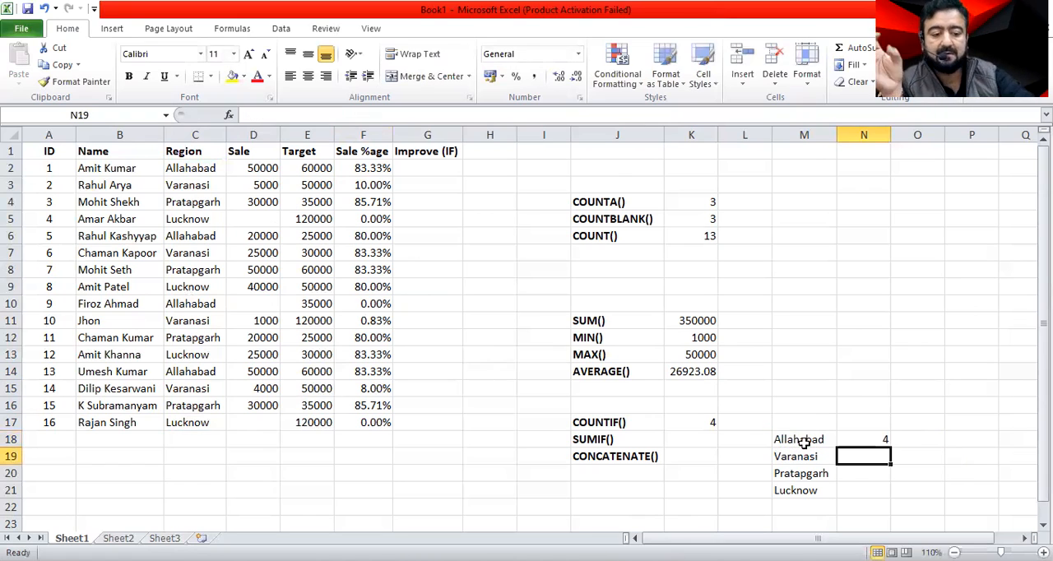
pyautogui.press('Up')
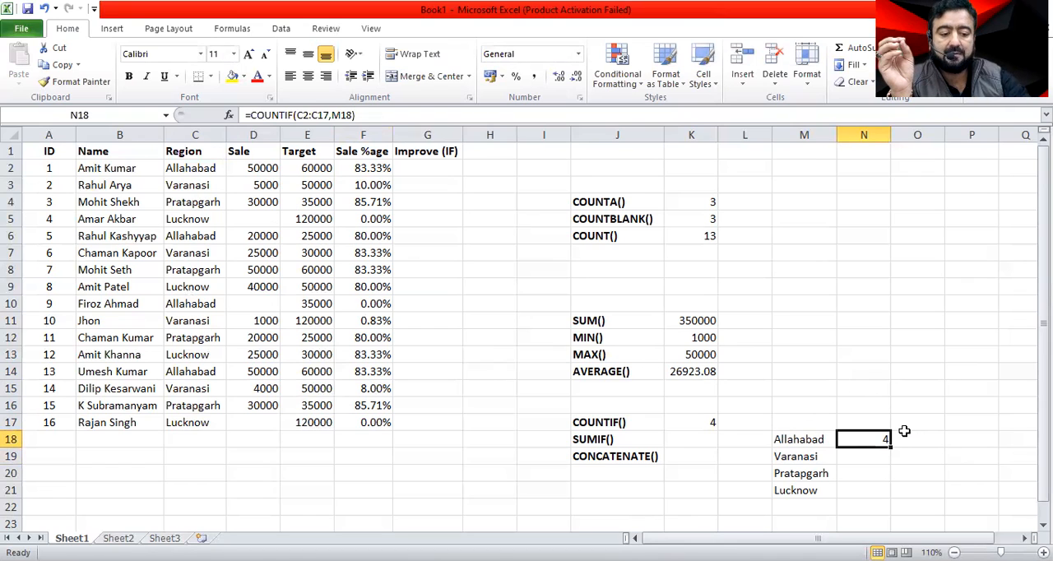
# Fill the COUNTIF formula from N18 down to N21 and change the region in C3 to Allahabad.
pyautogui.moveTo(892, 448); pyautogui.dragTo(881, 492)
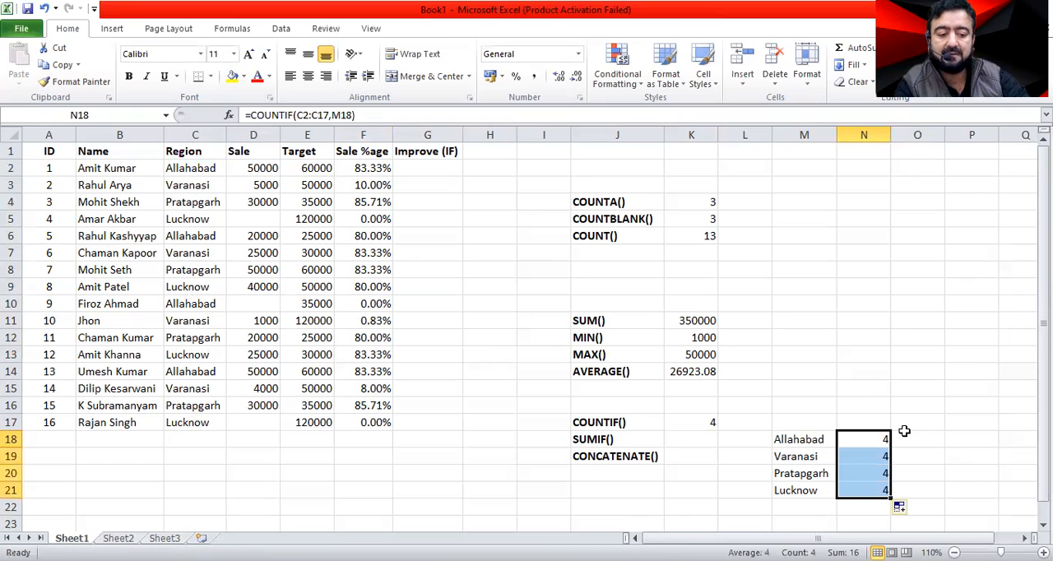
pyautogui.click(188, 186)
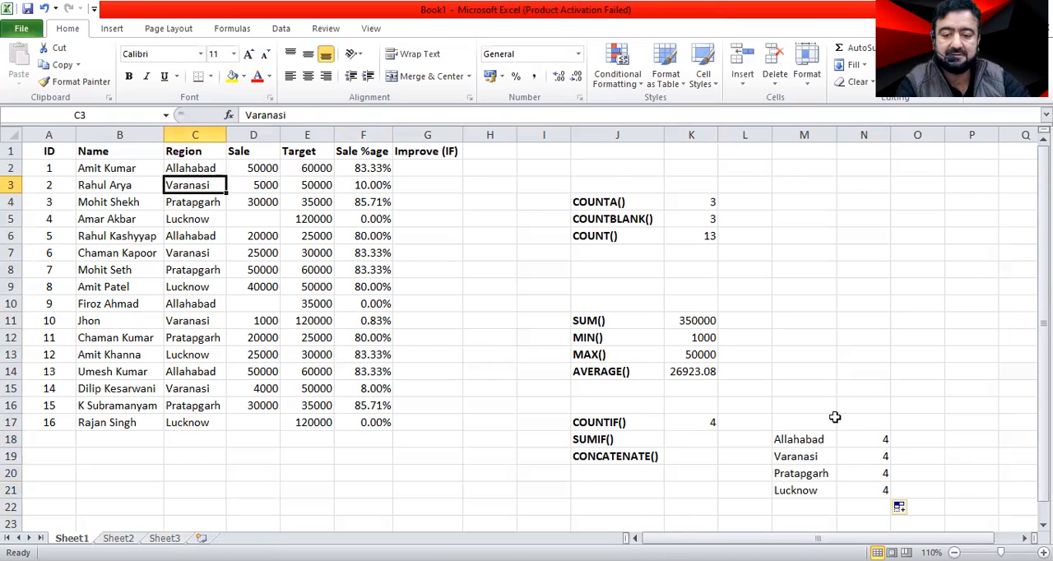
pyautogui.write('allahabad')
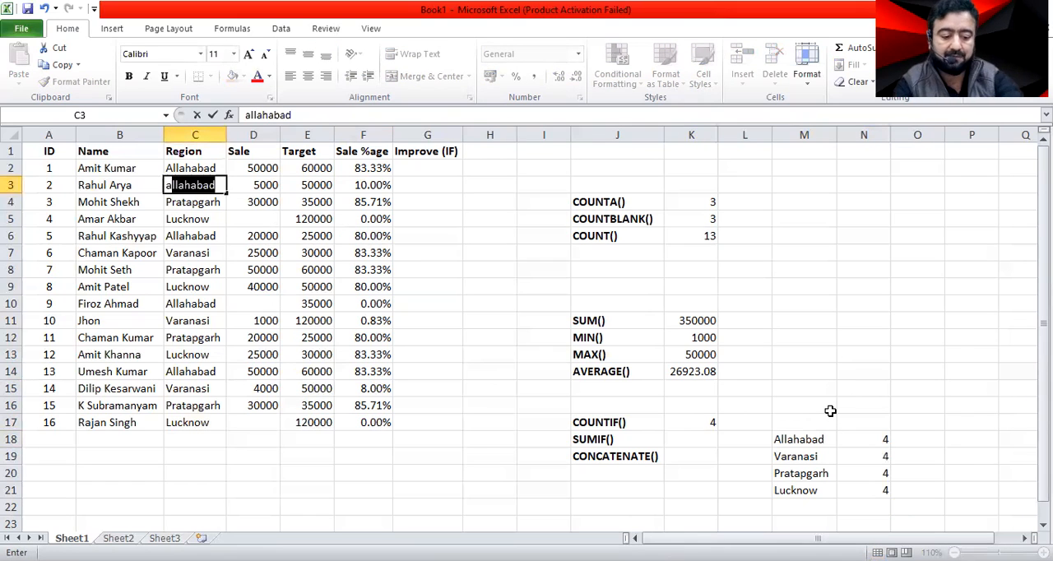
pyautogui.press('Return')
# Change the region in C12 to Lucknow.
pyautogui.press('Down')
pyautogui.press('Down')
pyautogui.press('Down')
pyautogui.press('Down')
pyautogui.press('Down')
pyautogui.press('Down')
pyautogui.press('Down')
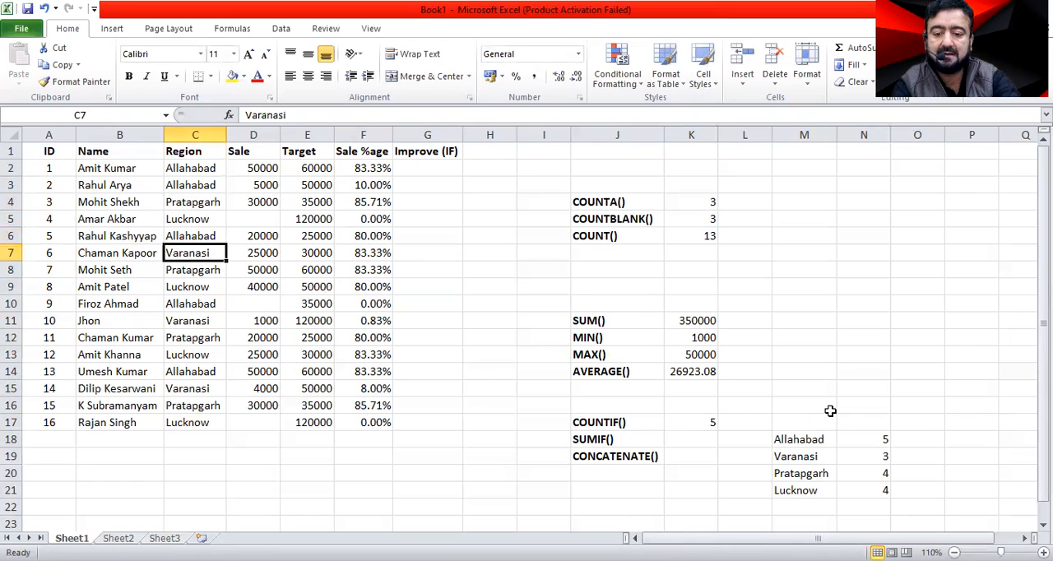
pyautogui.press('Down')
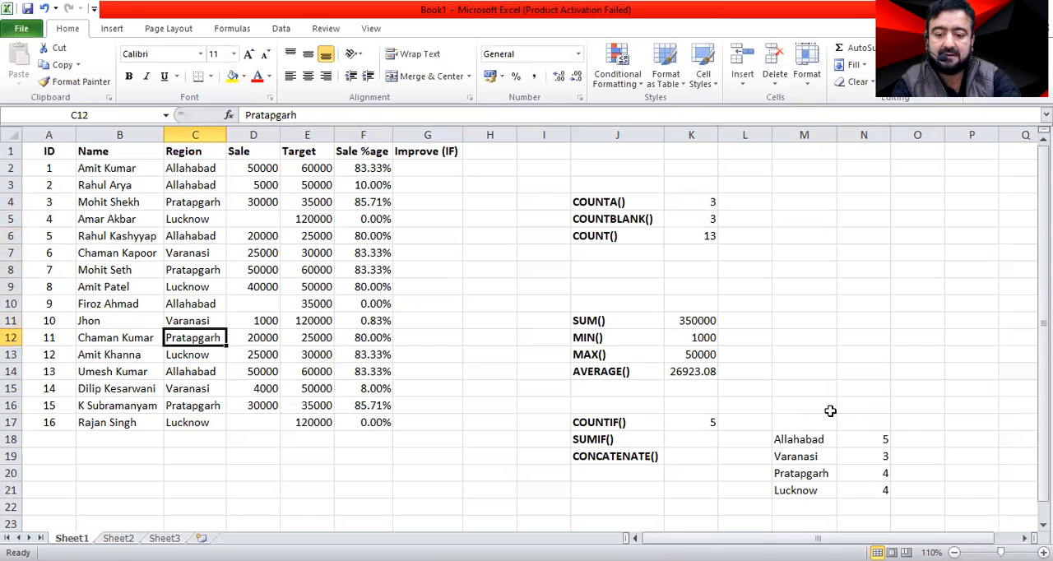
pyautogui.write('lucknow')
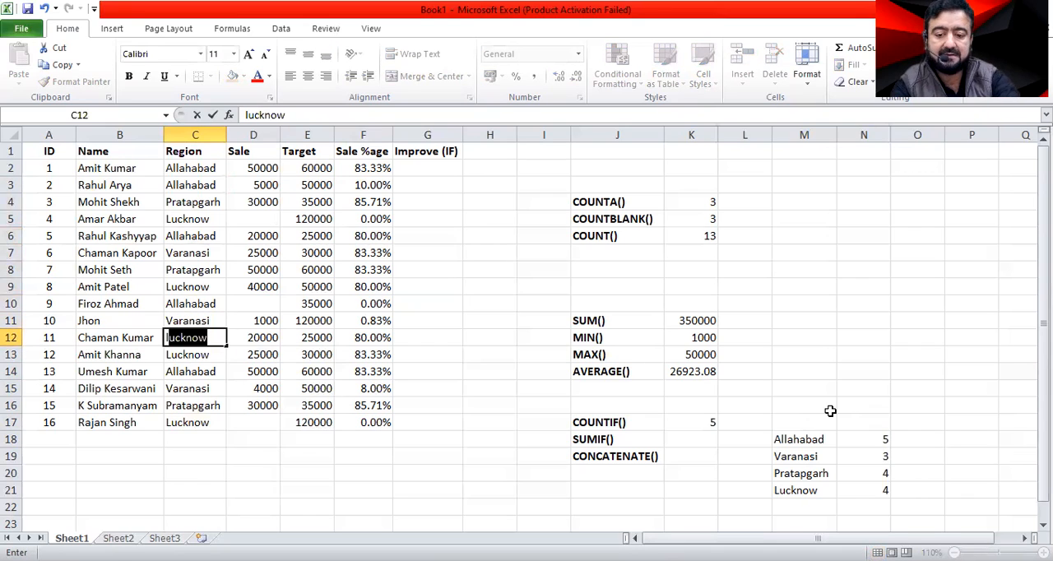
pyautogui.press('Return')
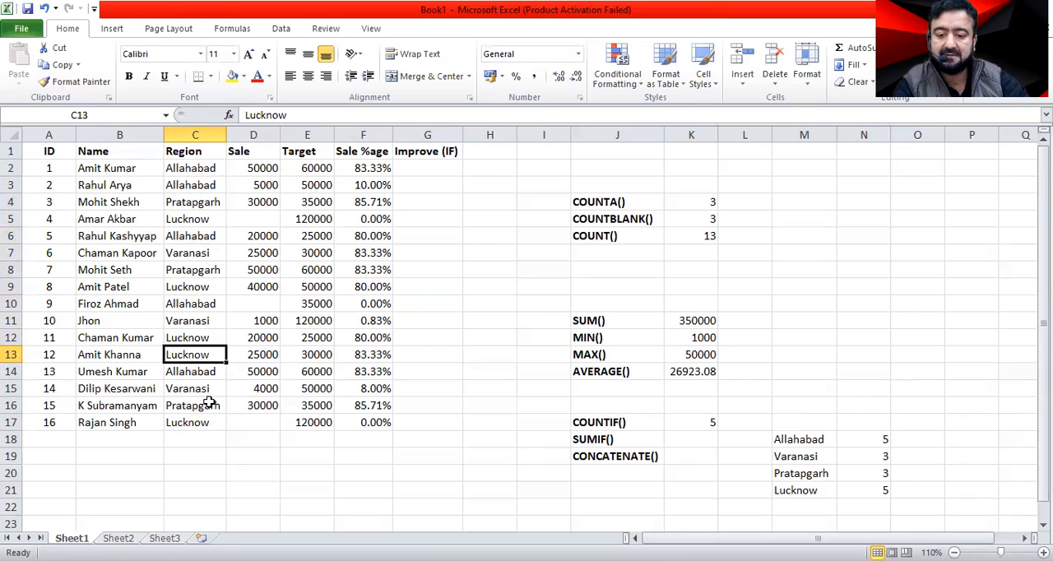
# Fill Allahabad down the Region column from C2 to C17 and undo the fill.
pyautogui.click(200, 166)
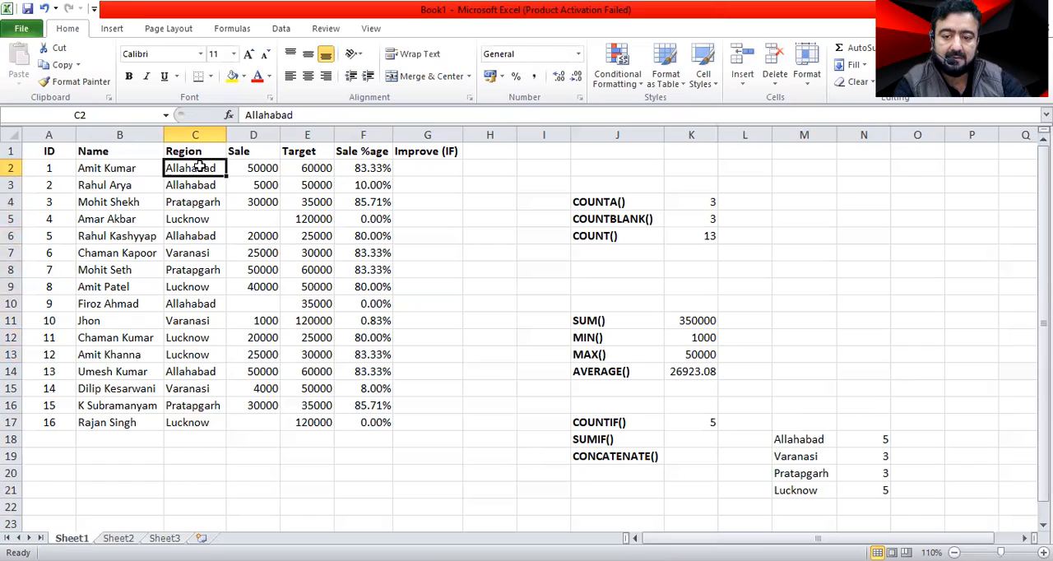
pyautogui.moveTo(225, 174); pyautogui.dragTo(223, 219)
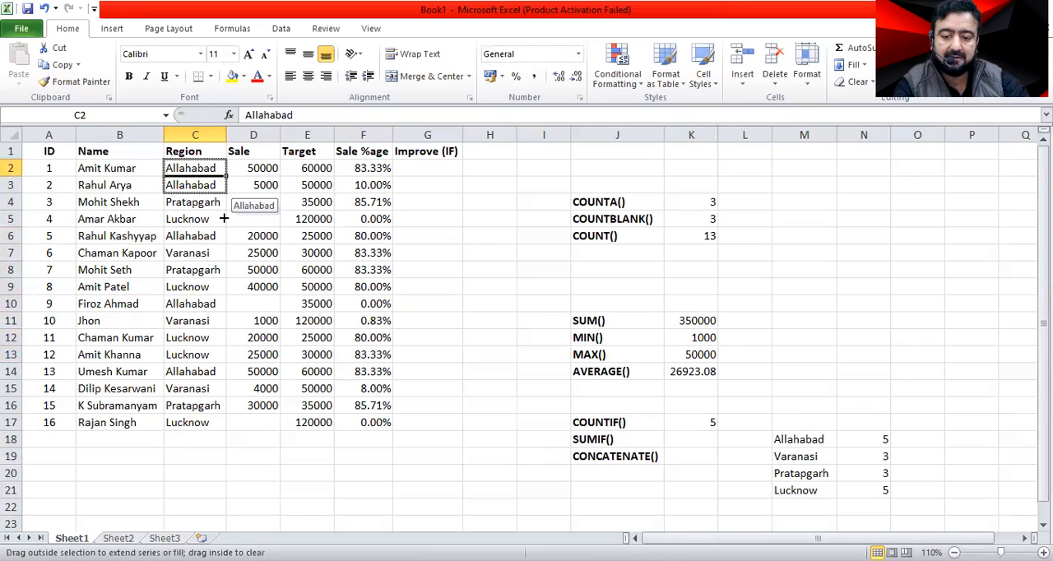
pyautogui.moveTo(227, 425); pyautogui.dragTo(228, 430)
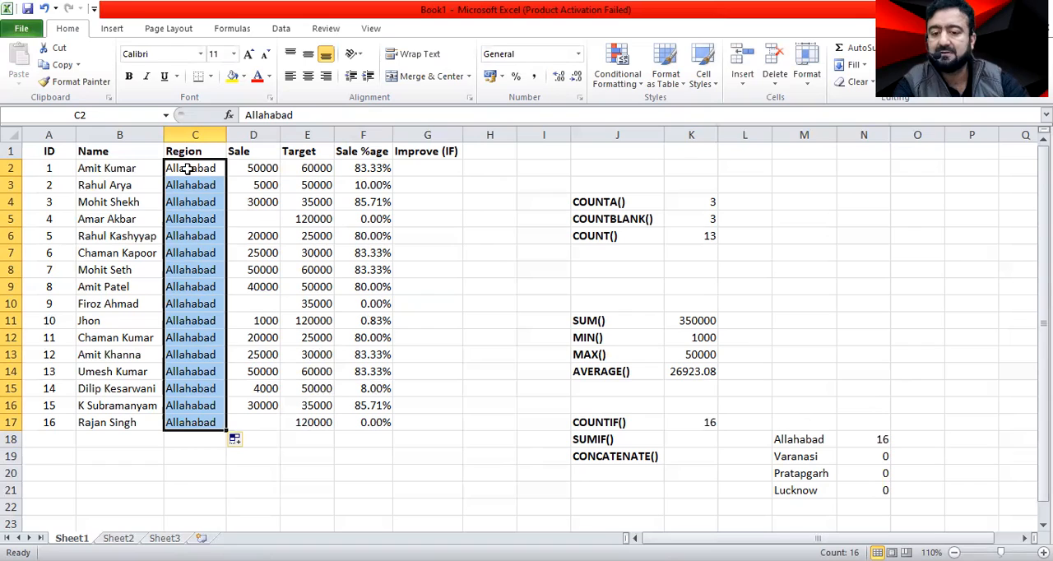
pyautogui.hotkey('ctrl', 'z')
# Fill the region Pratapgarh from C4 down to C8.
pyautogui.click(218, 203)
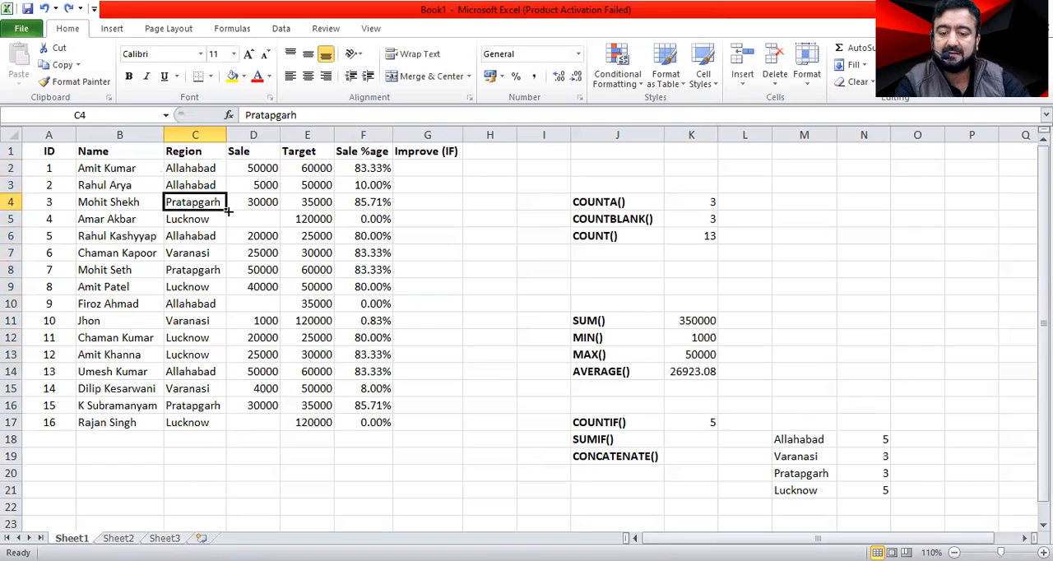
pyautogui.moveTo(228, 212); pyautogui.dragTo(226, 237)
pyautogui.moveTo(223, 278); pyautogui.dragTo(221, 281)
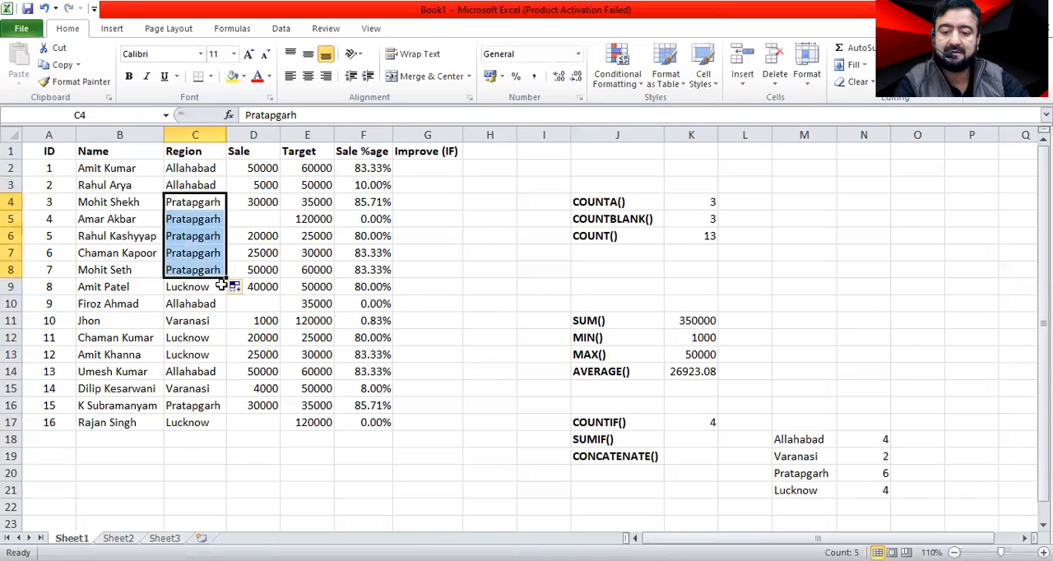
pyautogui.click(375, 477)
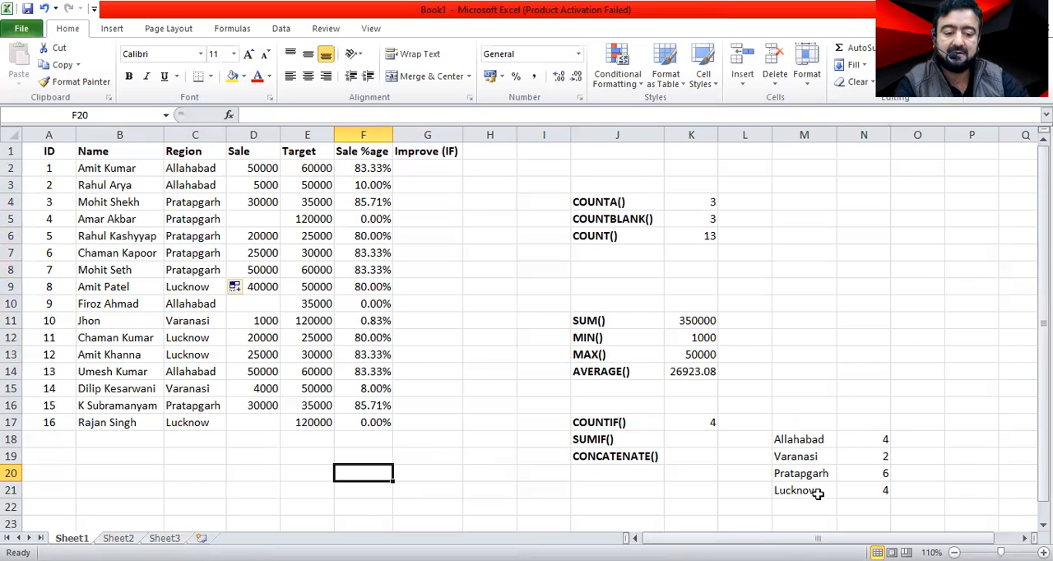
# Fill the region Lucknow from C9 down to C17.
pyautogui.click(202, 209)
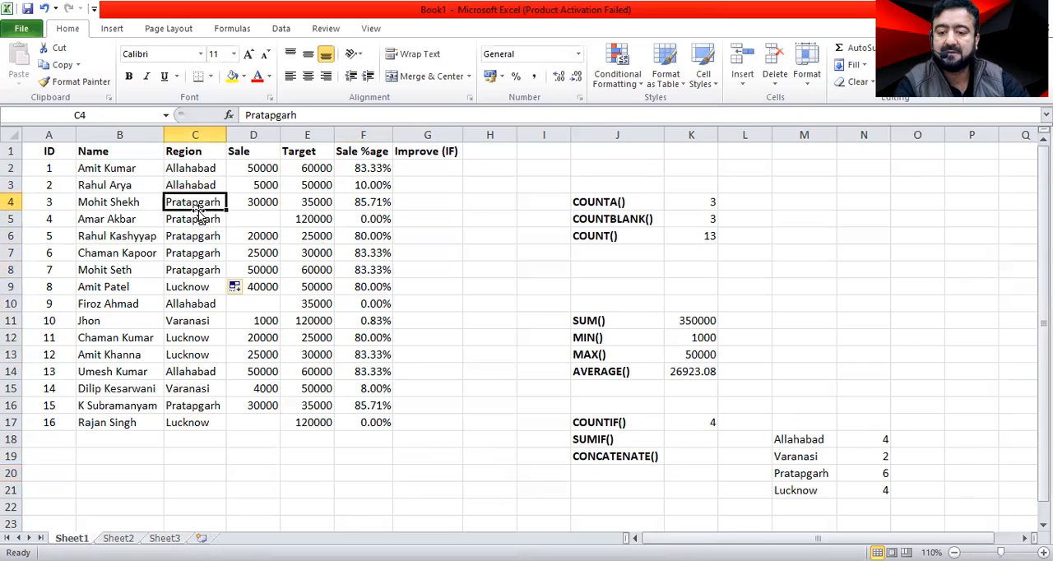
pyautogui.click(219, 290)
pyautogui.moveTo(226, 295); pyautogui.dragTo(225, 321)
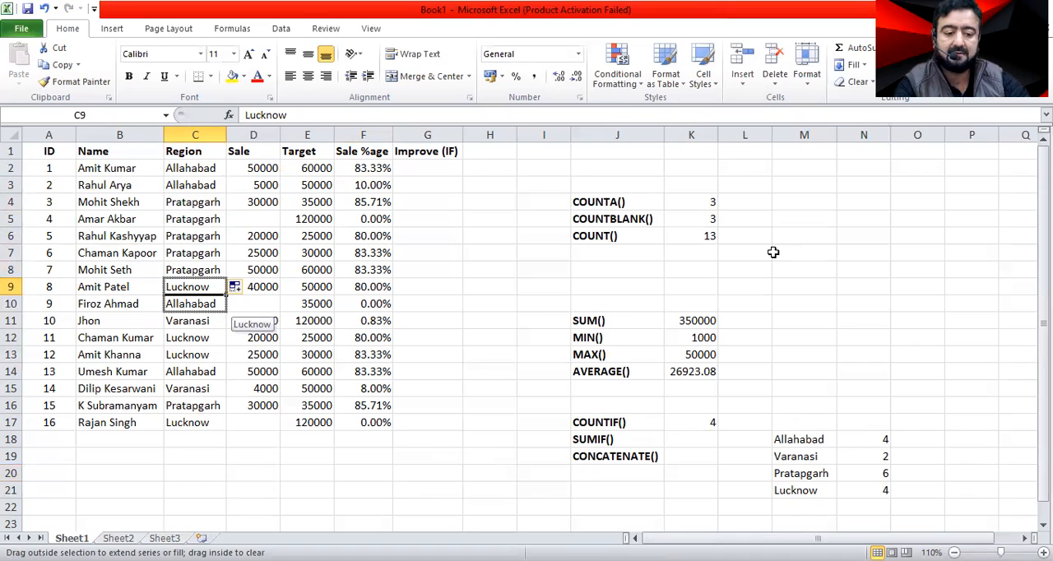
pyautogui.moveTo(774, 252); pyautogui.dragTo(771, 252)
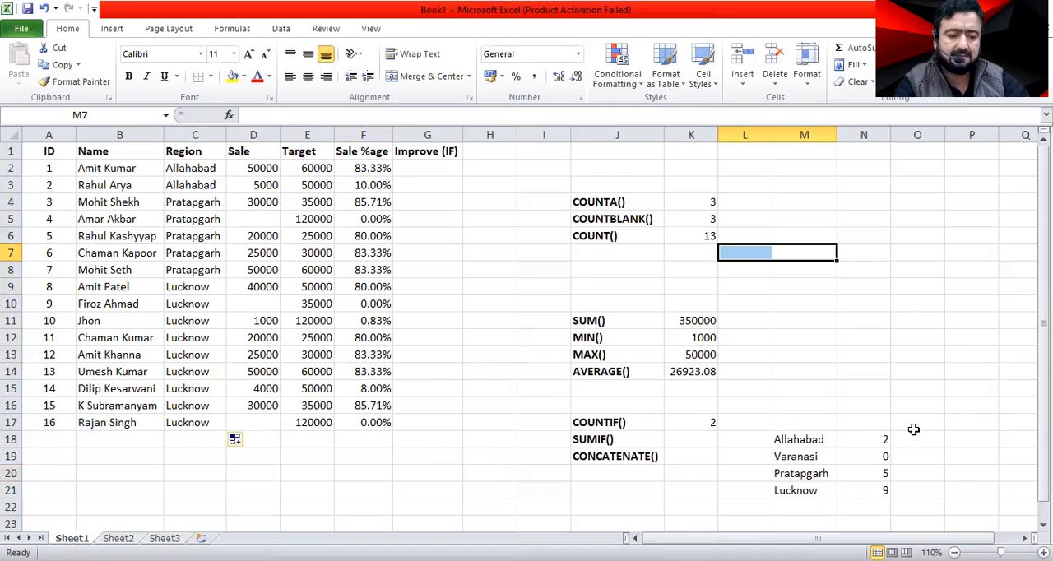
# Review the range and criterion of the COUNTIF formula in N18, beside Allahabad.
pyautogui.click(811, 441)
pyautogui.press('Right')
pyautogui.press('F2')
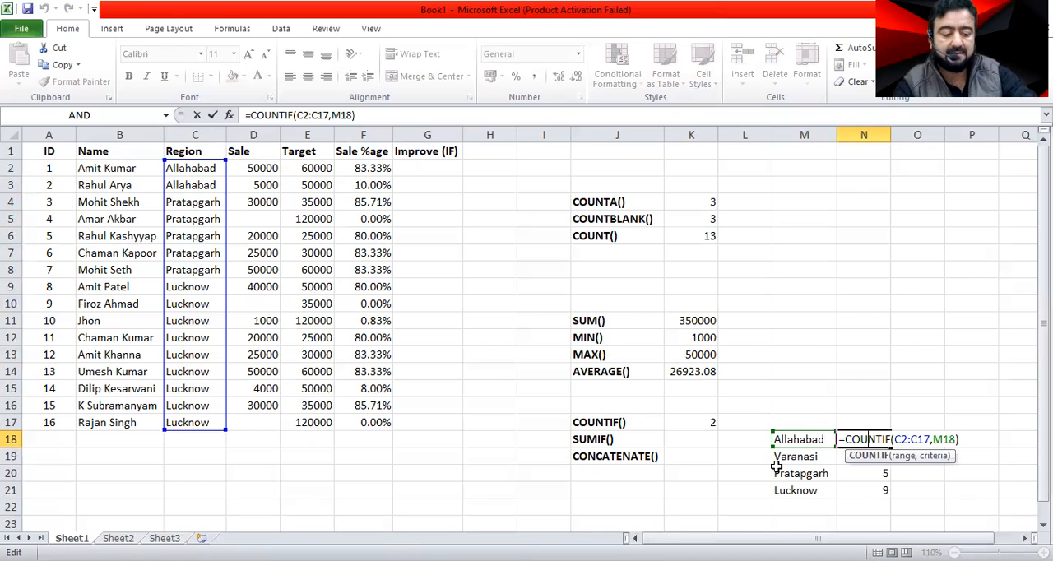
pyautogui.press('Return')
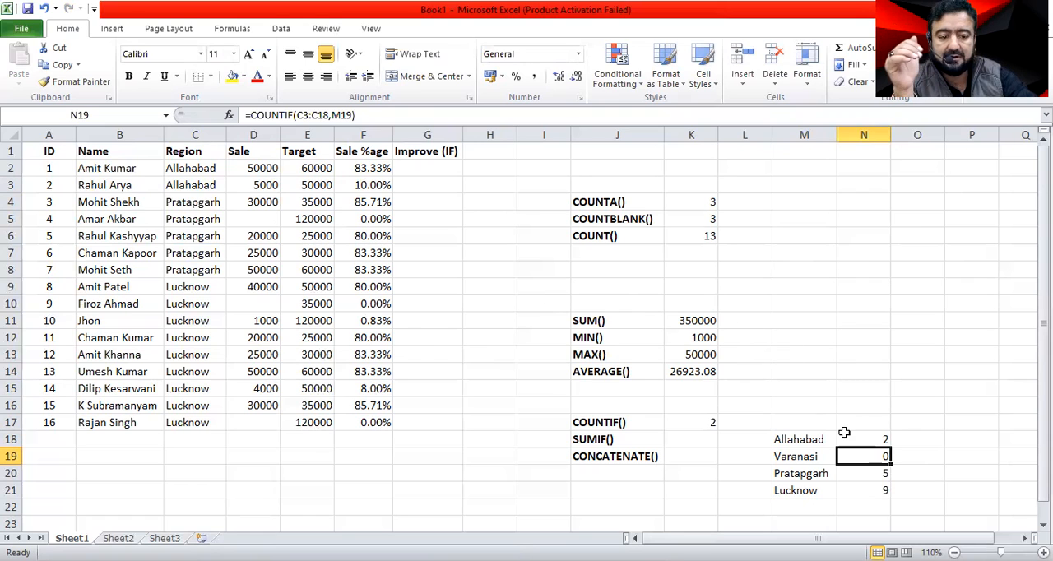
pyautogui.click(694, 441)
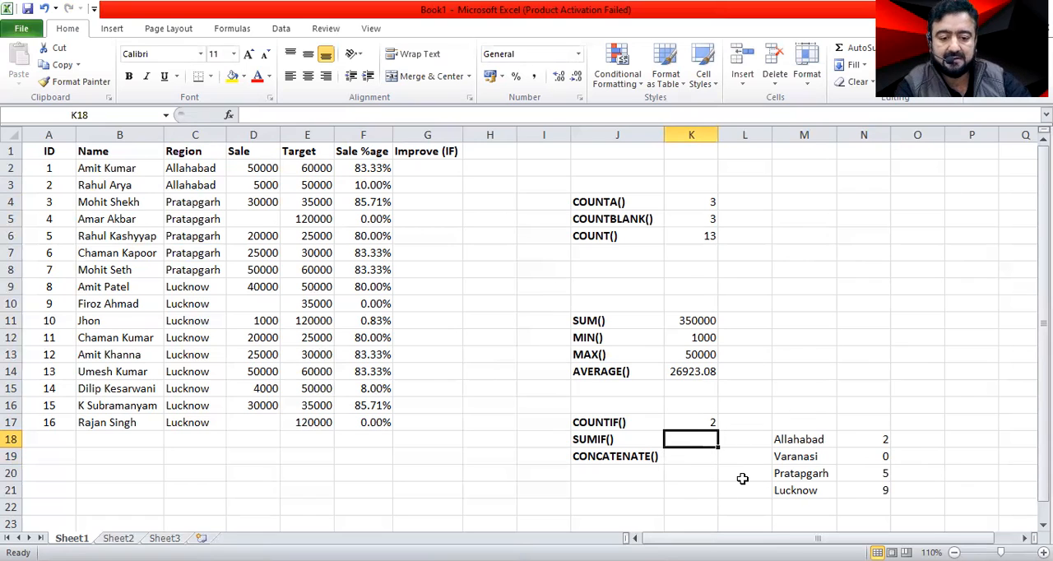
pyautogui.write('=')
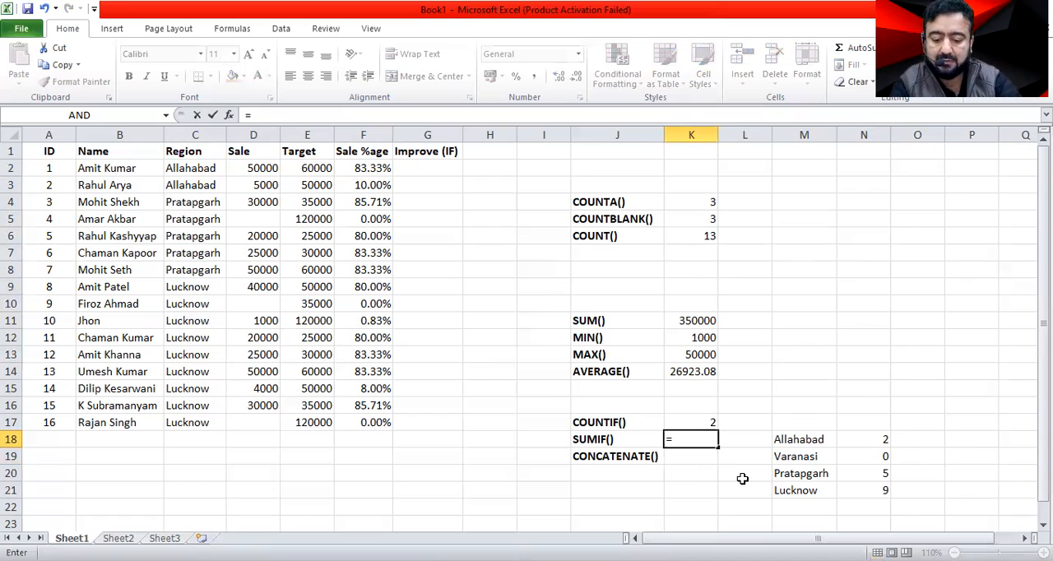
pyautogui.write('s')
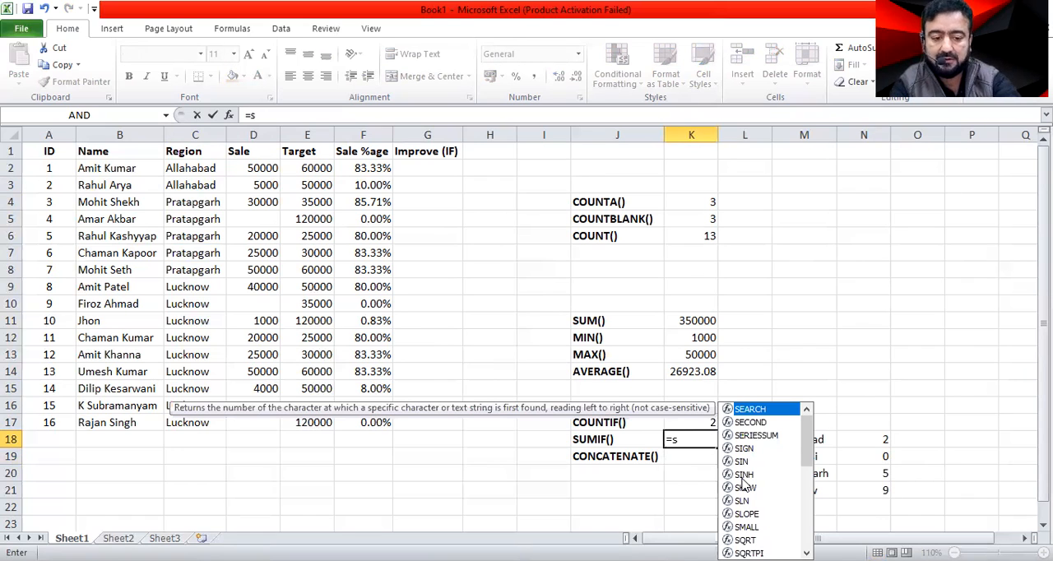
pyautogui.write('um')
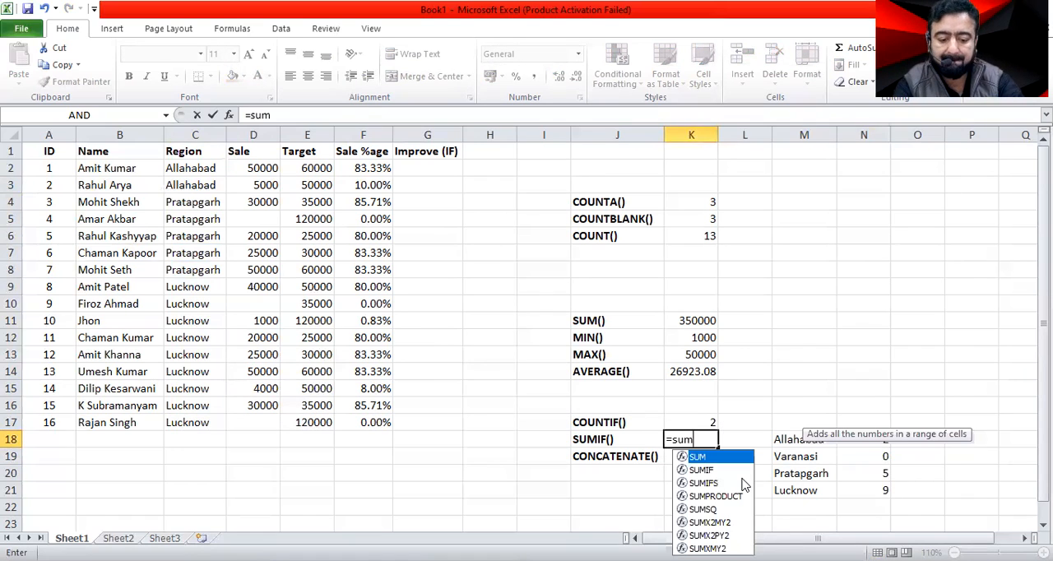
pyautogui.write('if')
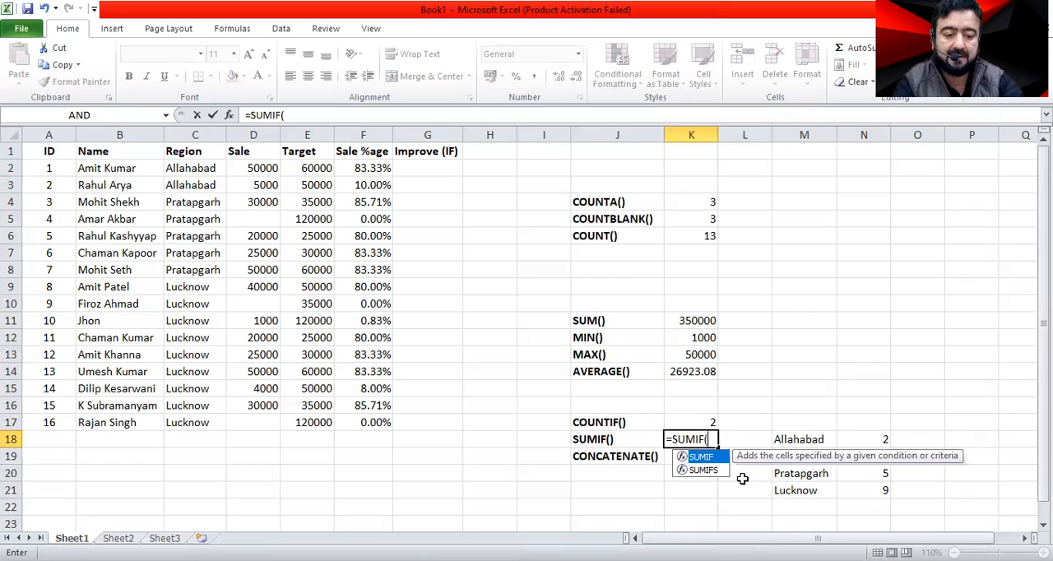
pyautogui.press('Tab')
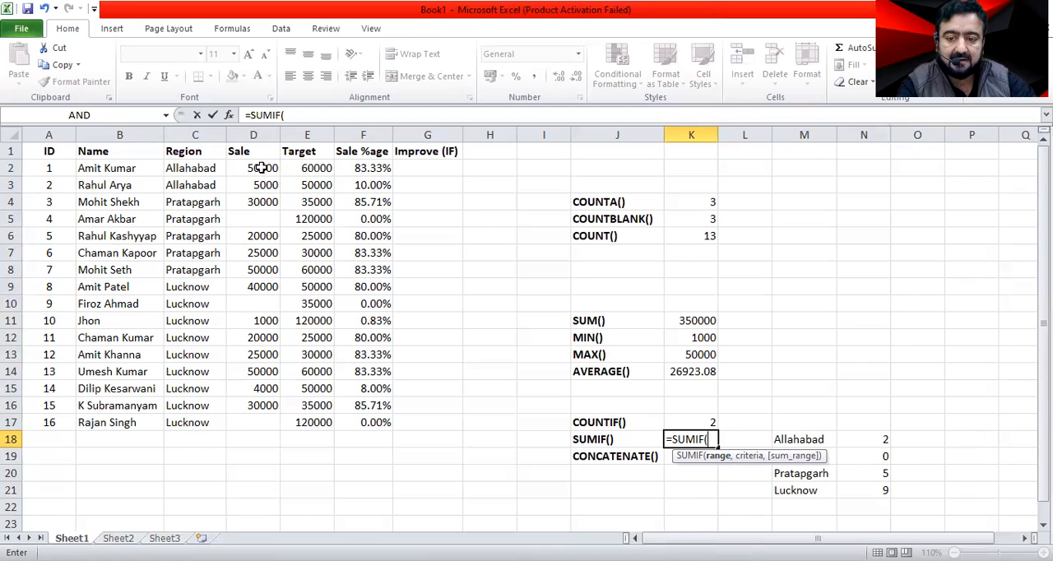
pyautogui.moveTo(211, 170); pyautogui.dragTo(208, 423)
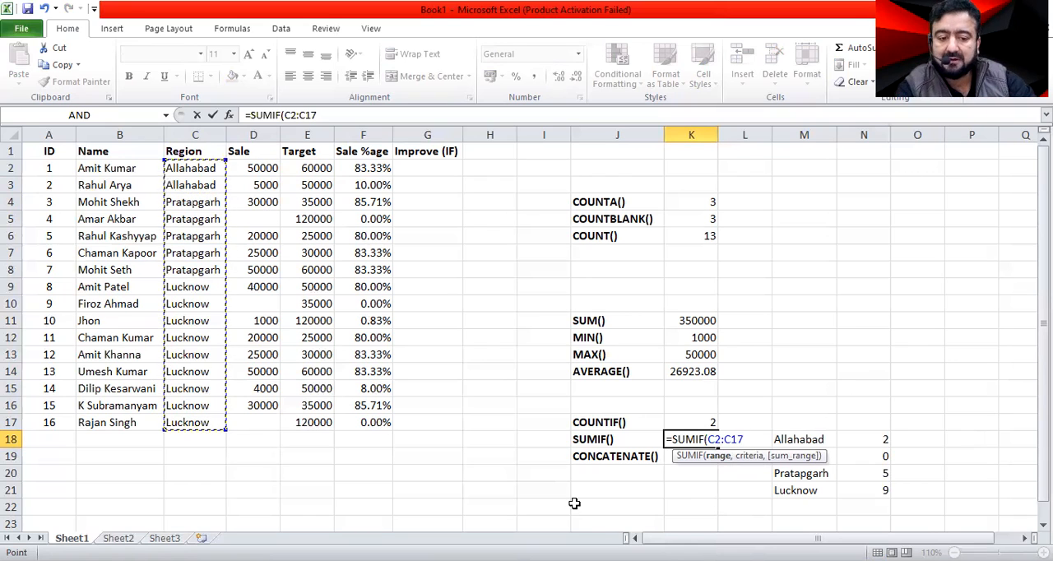
pyautogui.press('Escape')
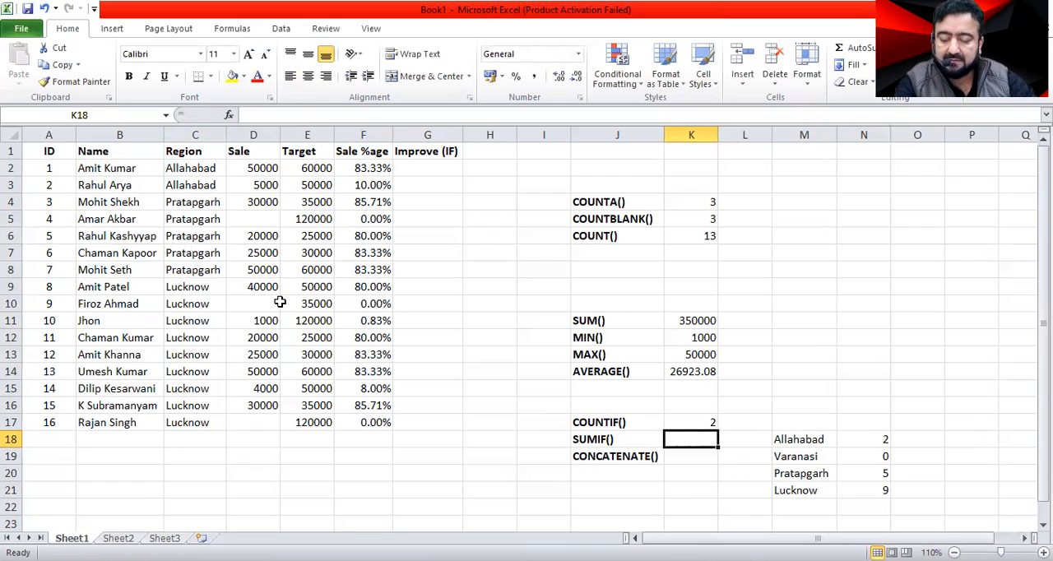
pyautogui.click(207, 170)
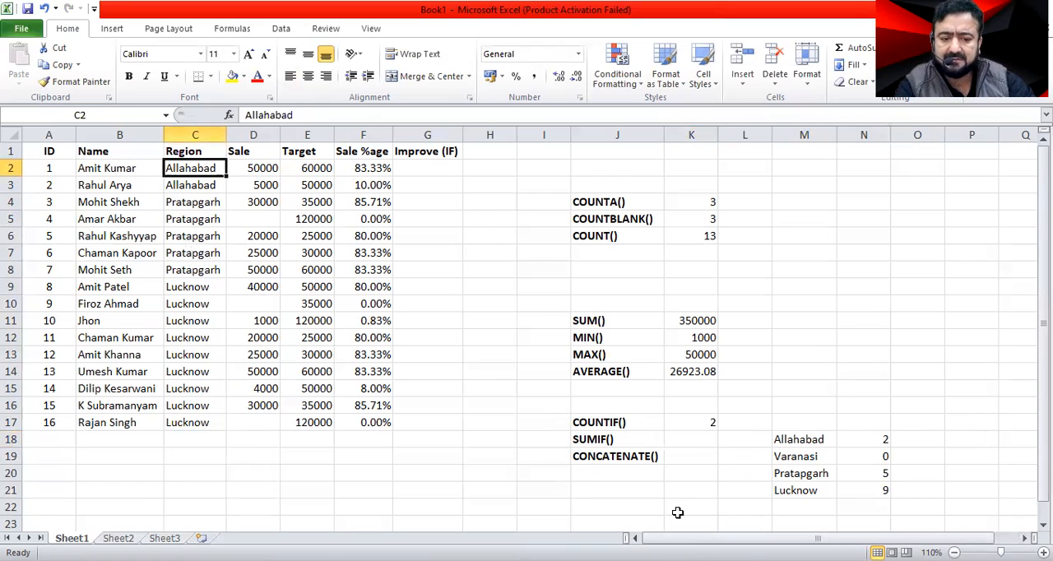
# Enter the formula =SUMIF(C2:C17,C2,D2:D17) in K18, beside the SUMIF() label, to total the sales of C2's region.
pyautogui.click(673, 443)
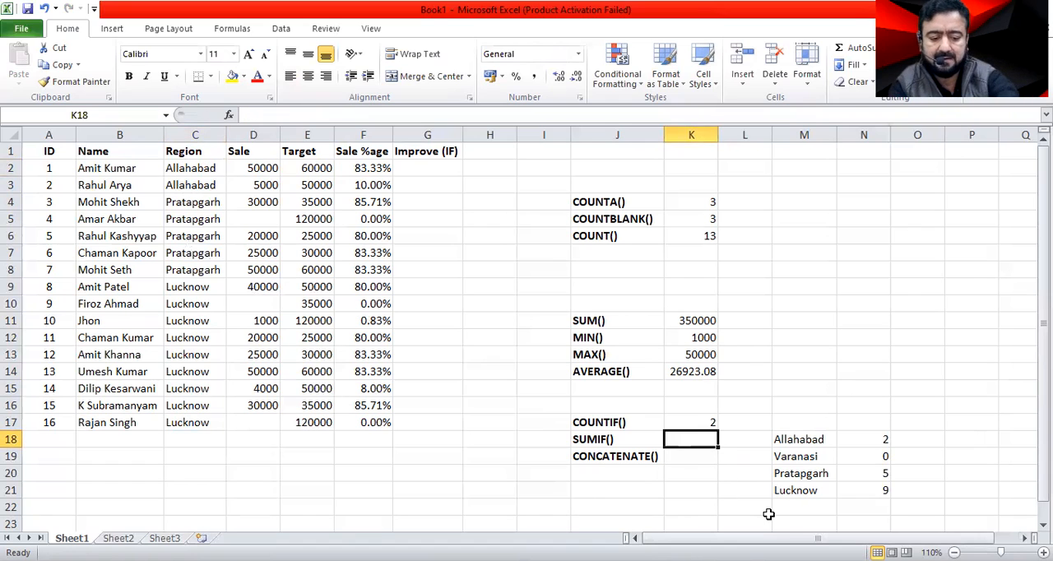
pyautogui.write('=s')
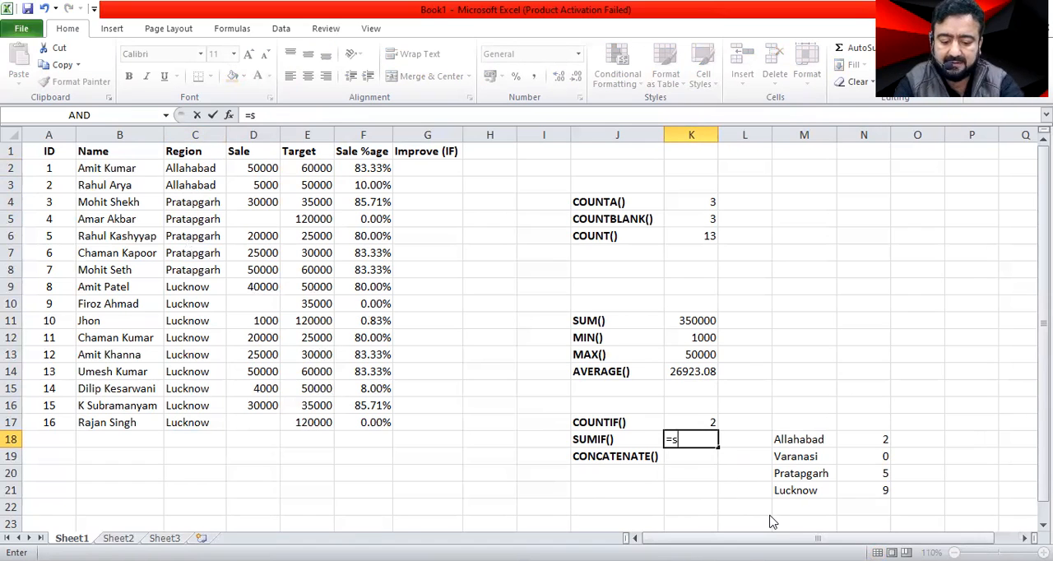
pyautogui.write('umif(')
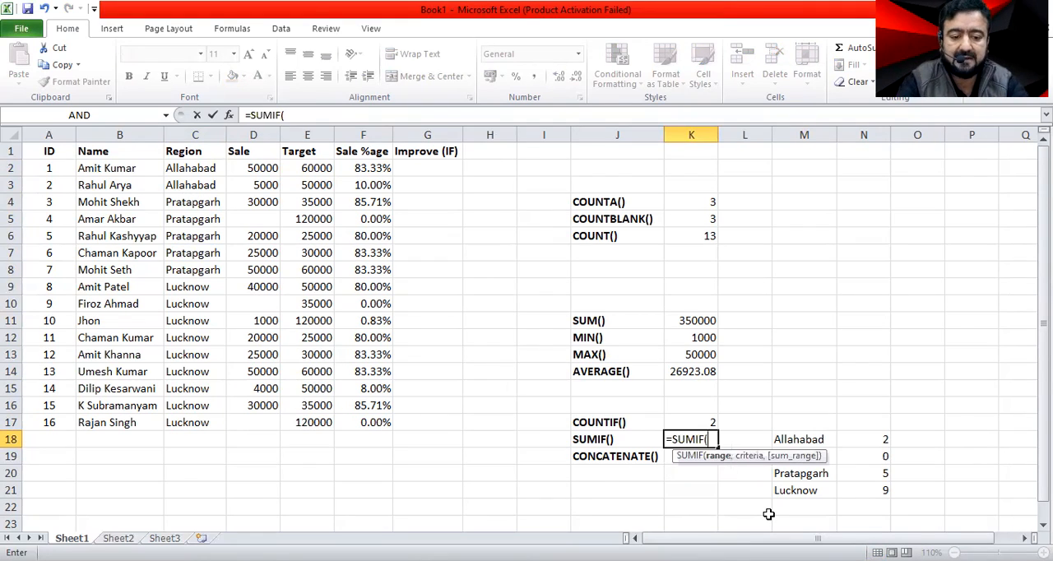
pyautogui.click(191, 171)
pyautogui.moveTo(187, 430); pyautogui.dragTo(188, 424)
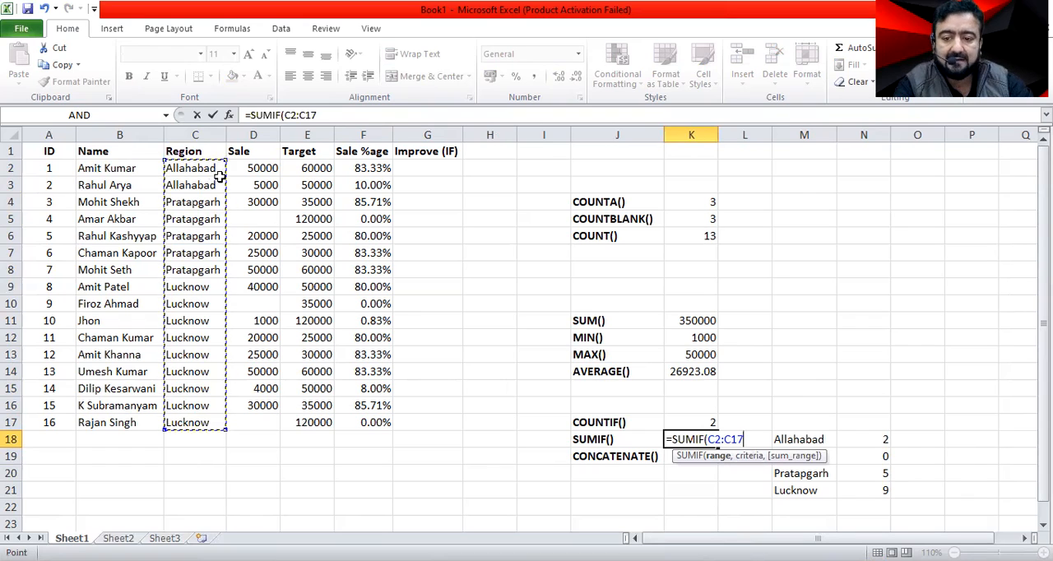
pyautogui.write(',')
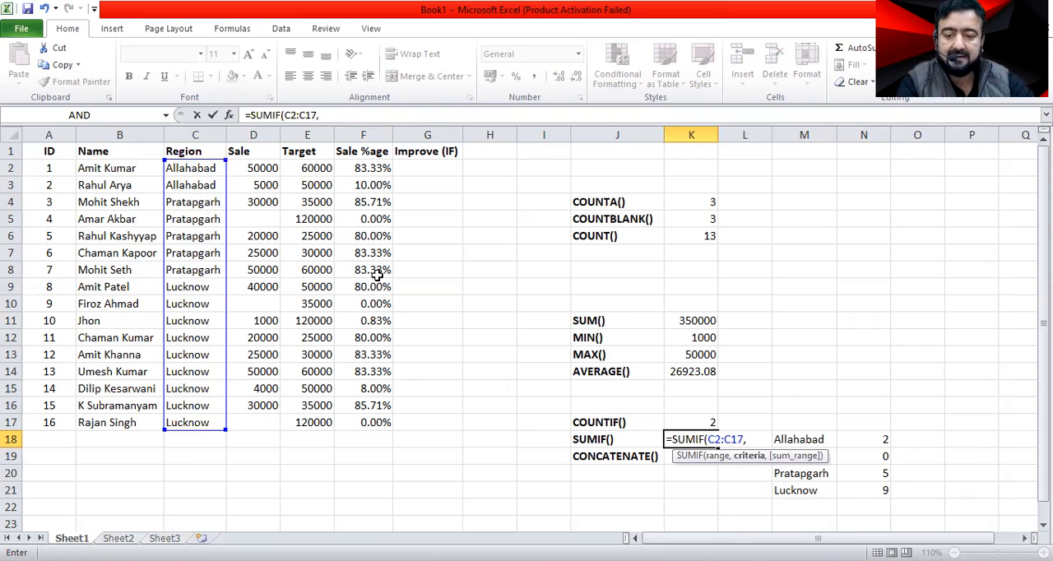
pyautogui.click(187, 171)
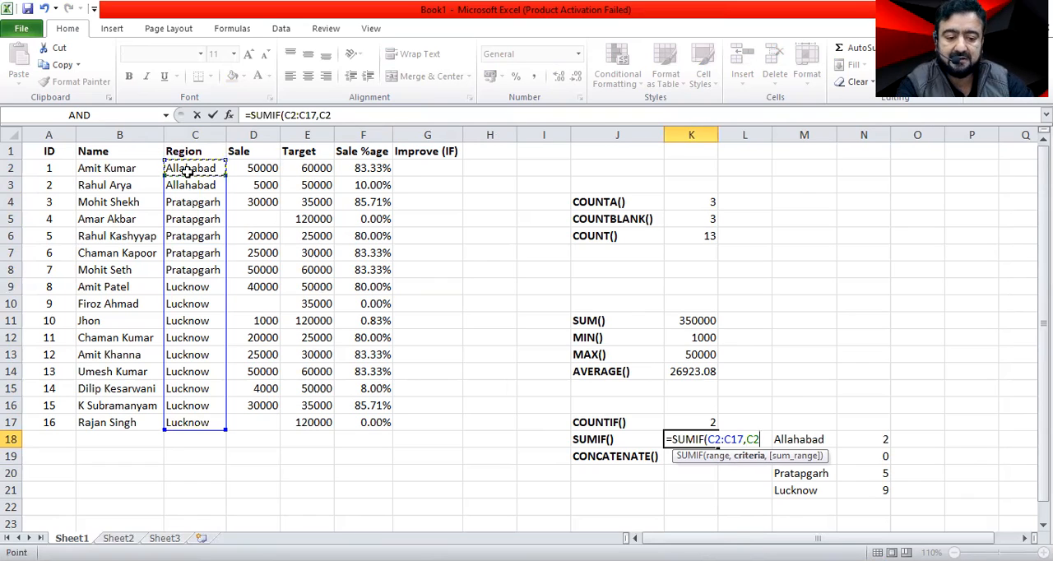
pyautogui.write(',')
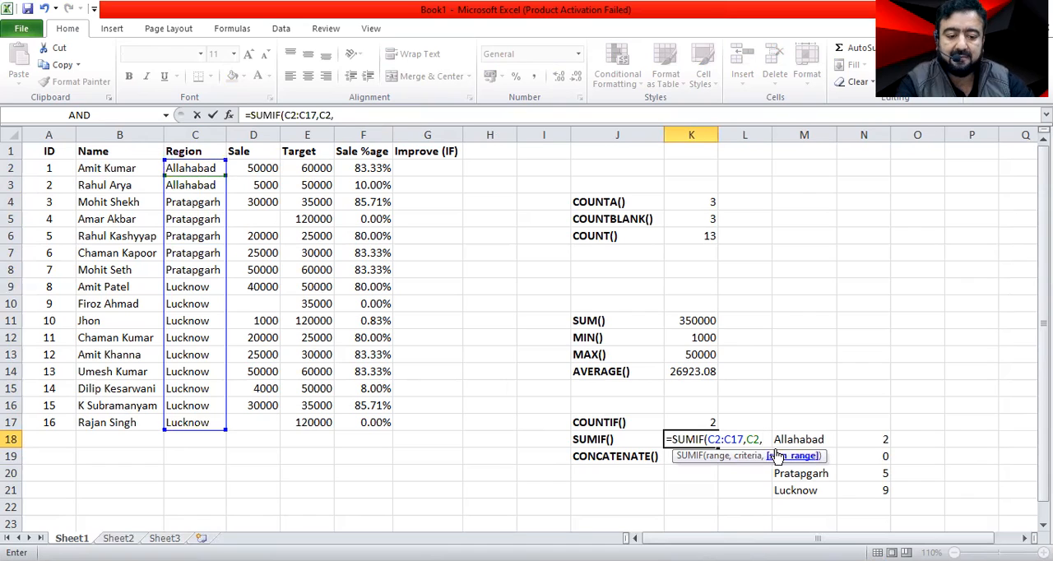
pyautogui.click(263, 169)
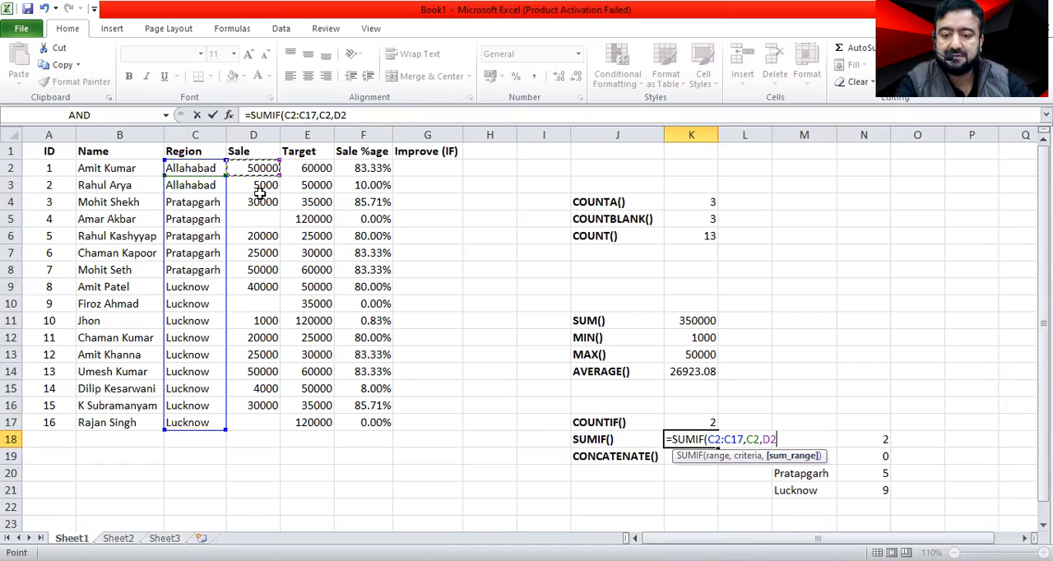
pyautogui.keyDown('shift'); pyautogui.click(270, 420); pyautogui.keyUp('shift')
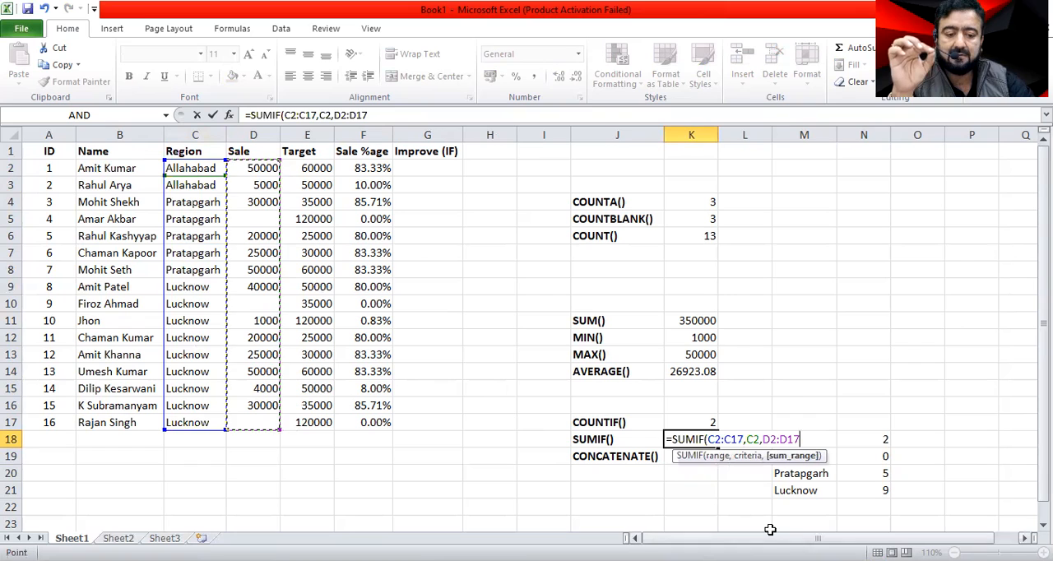
pyautogui.press('Return')
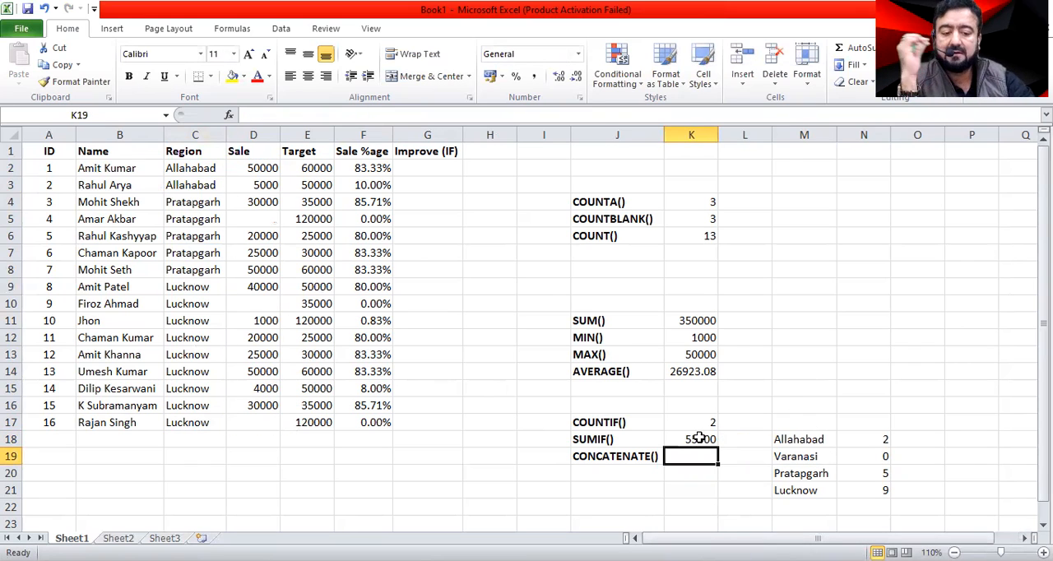
# Check the region and sale entries of the two Allahabad rows that the SUMIF formula adds up.
pyautogui.click(256, 169)
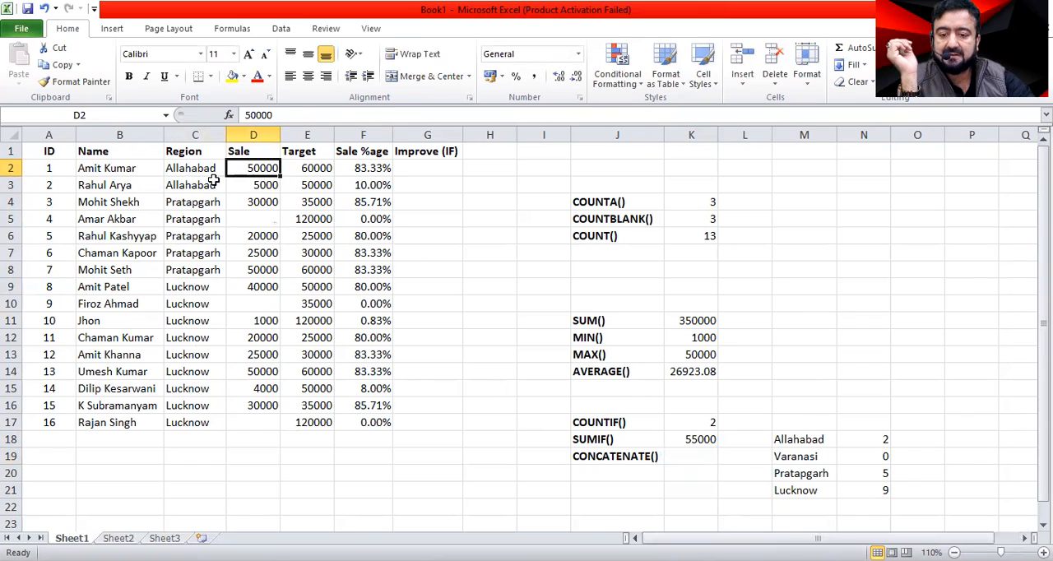
pyautogui.click(185, 187)
pyautogui.click(249, 182)
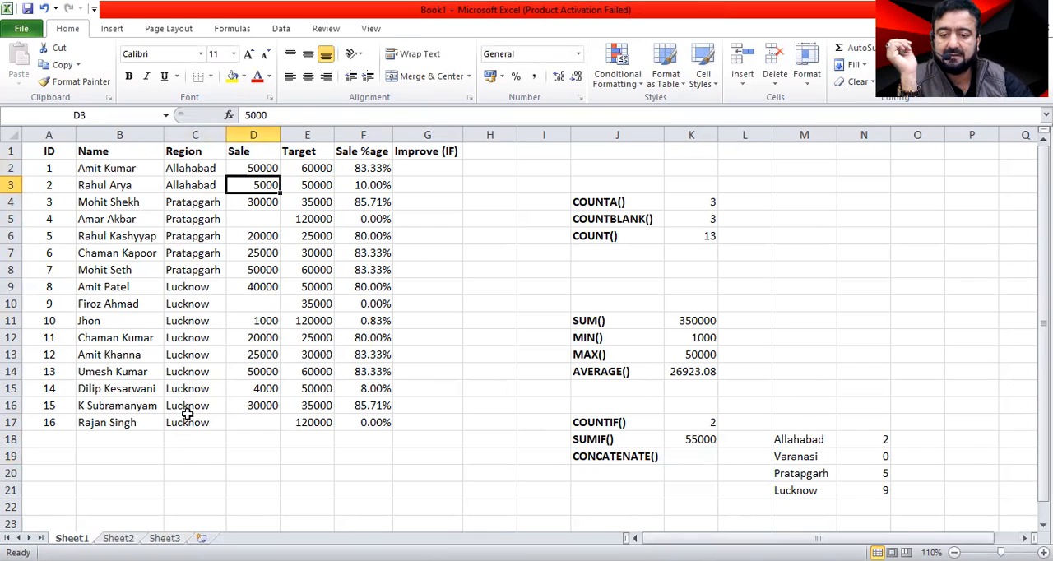
pyautogui.click(178, 201)
pyautogui.click(202, 183)
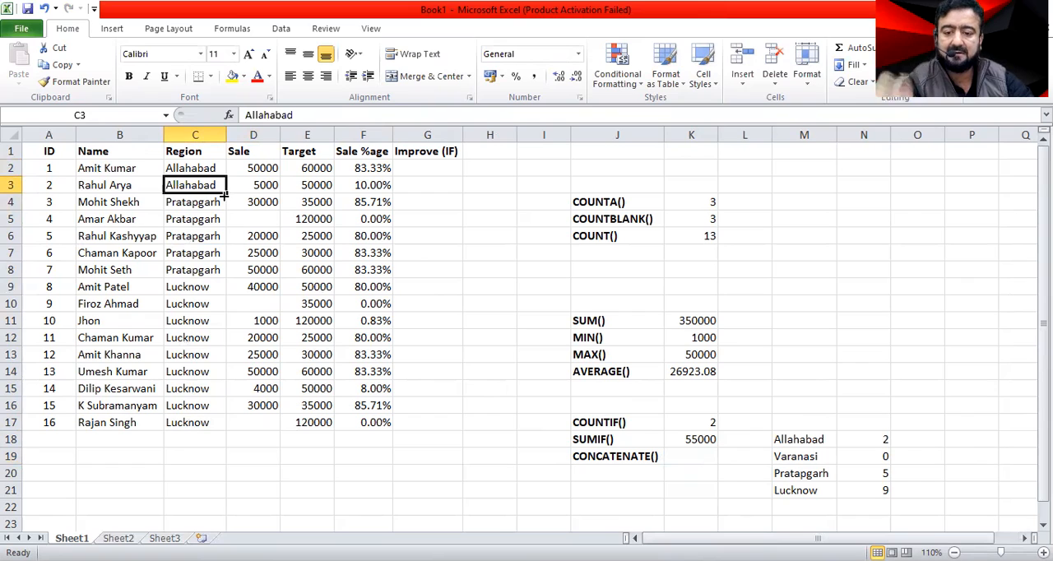
pyautogui.click(217, 205)
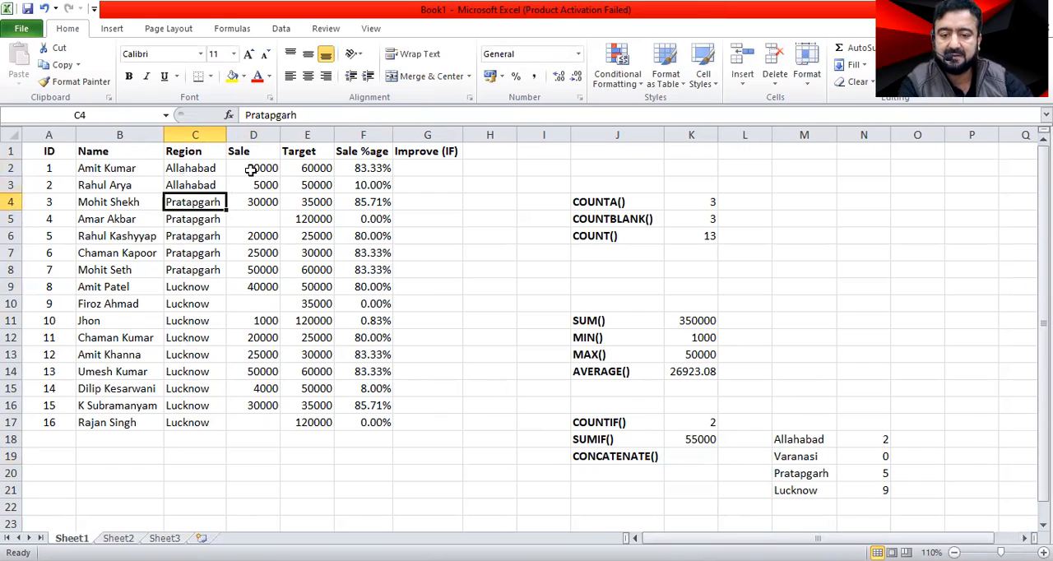
# Change the region in C2 to Lucknow.
pyautogui.click(205, 167)
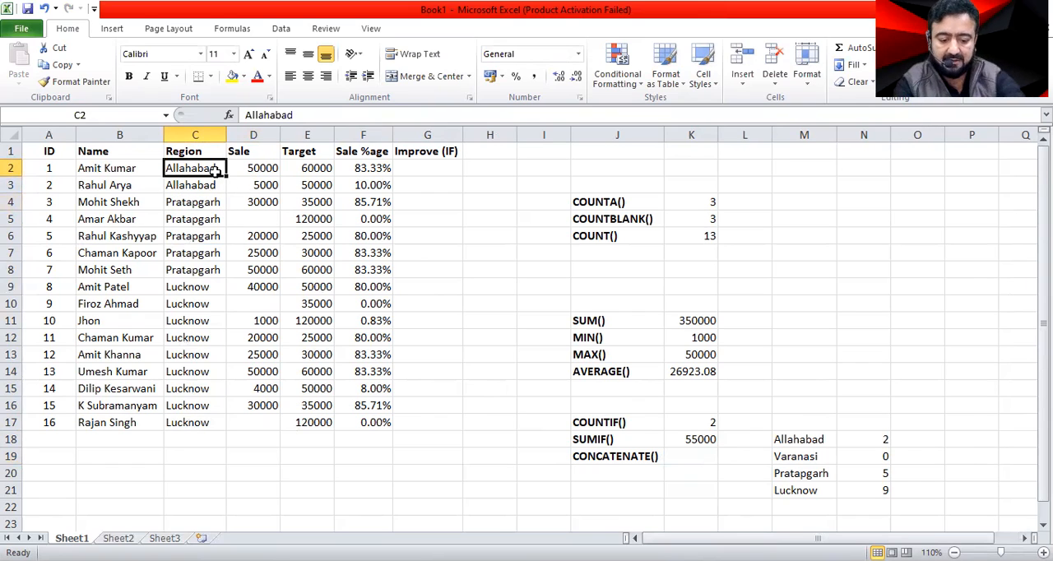
pyautogui.write('lucknow')
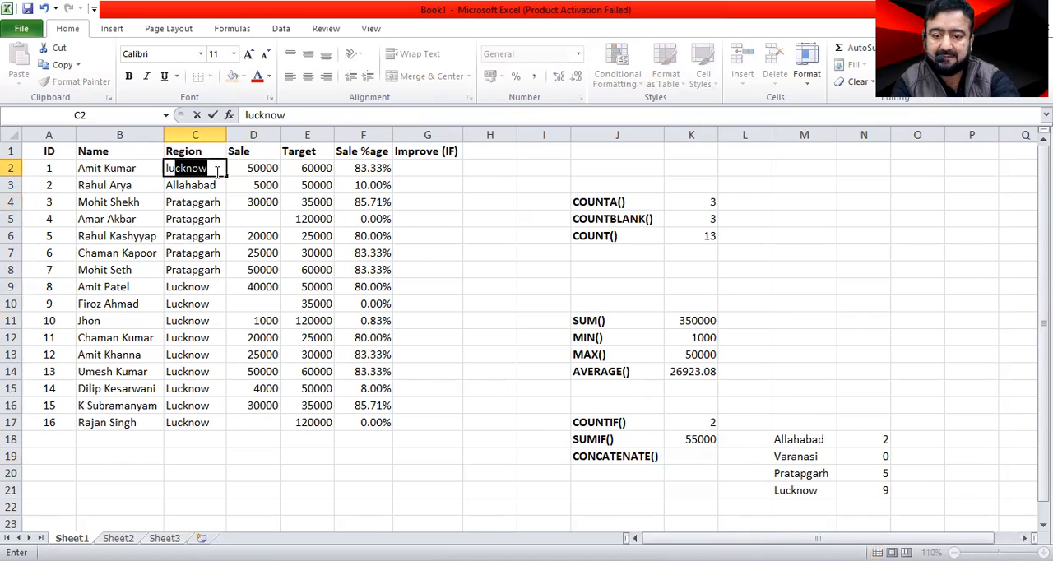
pyautogui.press('Return')
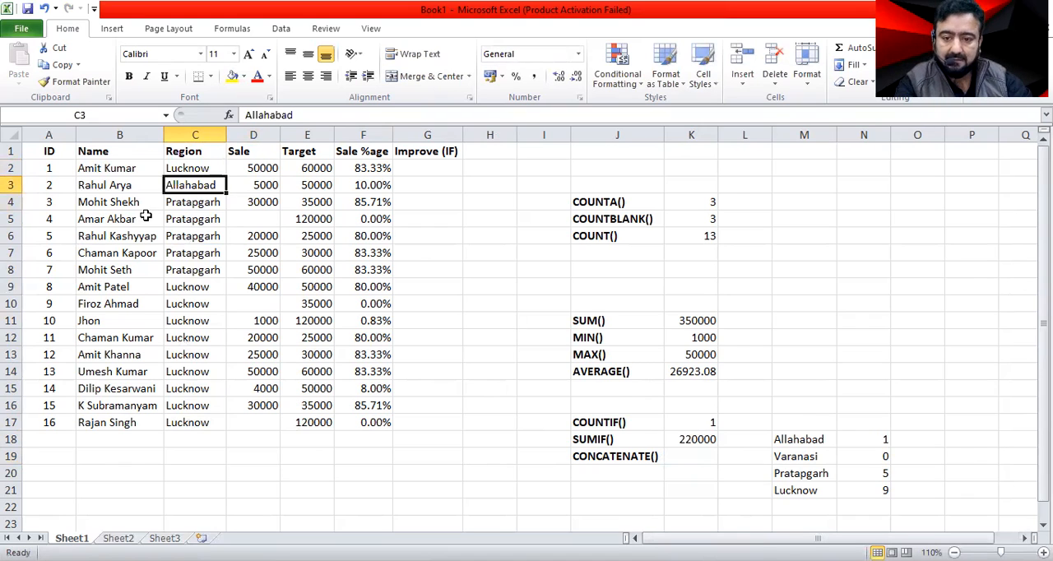
# Review the criterion cell C2 and the ranges used by the SUMIF formula in K18.
pyautogui.click(274, 186)
pyautogui.click(202, 185)
pyautogui.click(206, 168)
pyautogui.click(700, 439)
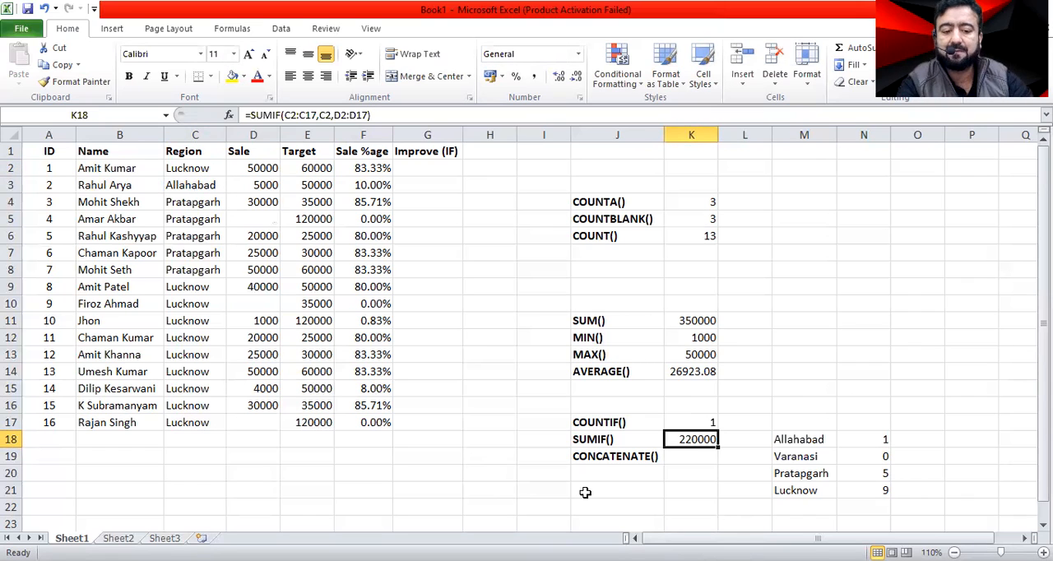
pyautogui.doubleClick(682, 438)
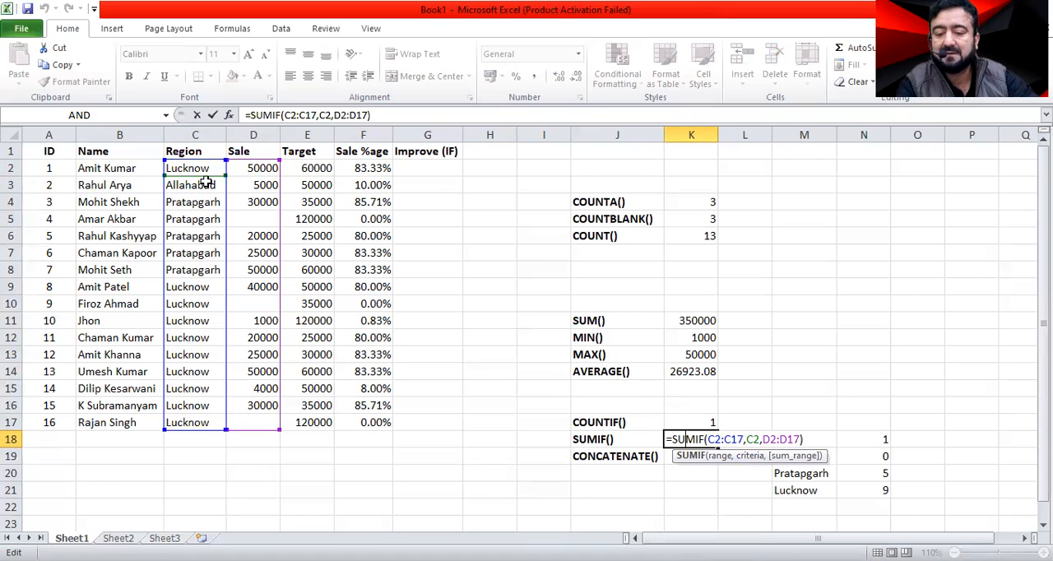
pyautogui.press('Return')
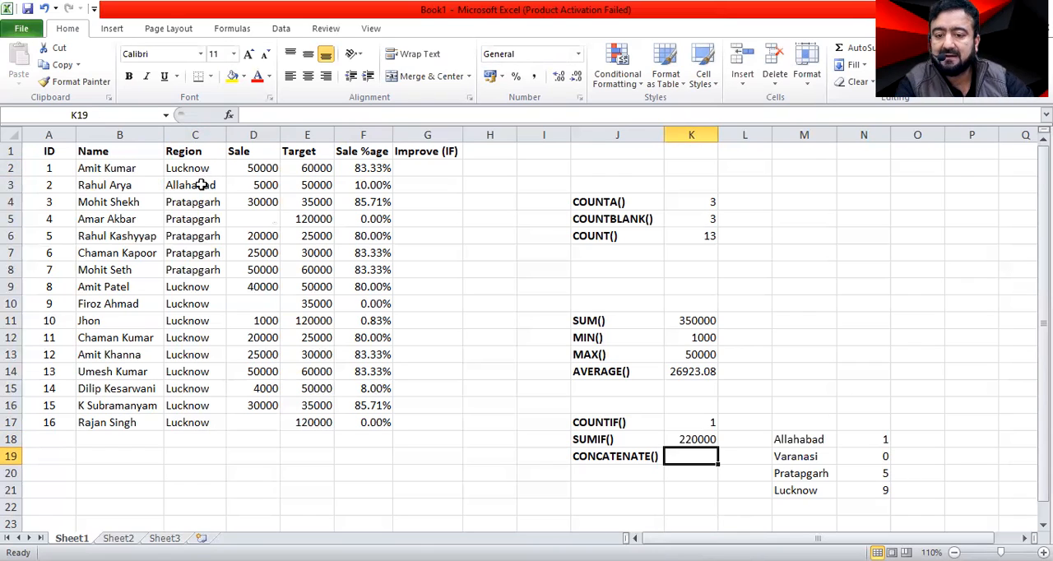
# Change the region in C3 to Lucknow.
pyautogui.click(202, 185)
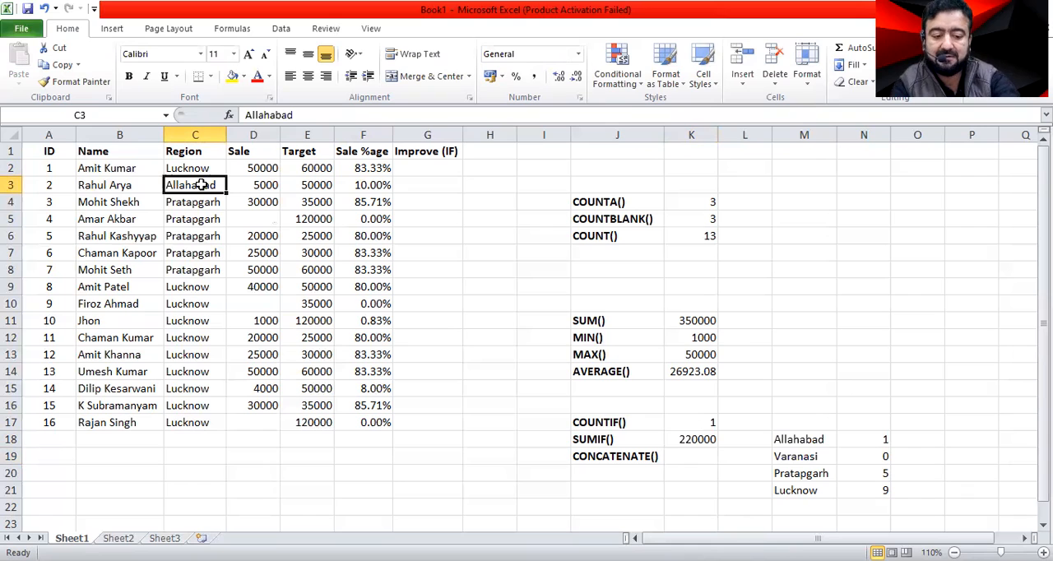
pyautogui.write('l')
pyautogui.press('Return')
# Clear the region in C2 and enter Varanasi in its place.
pyautogui.press('Up')
pyautogui.press('Up')
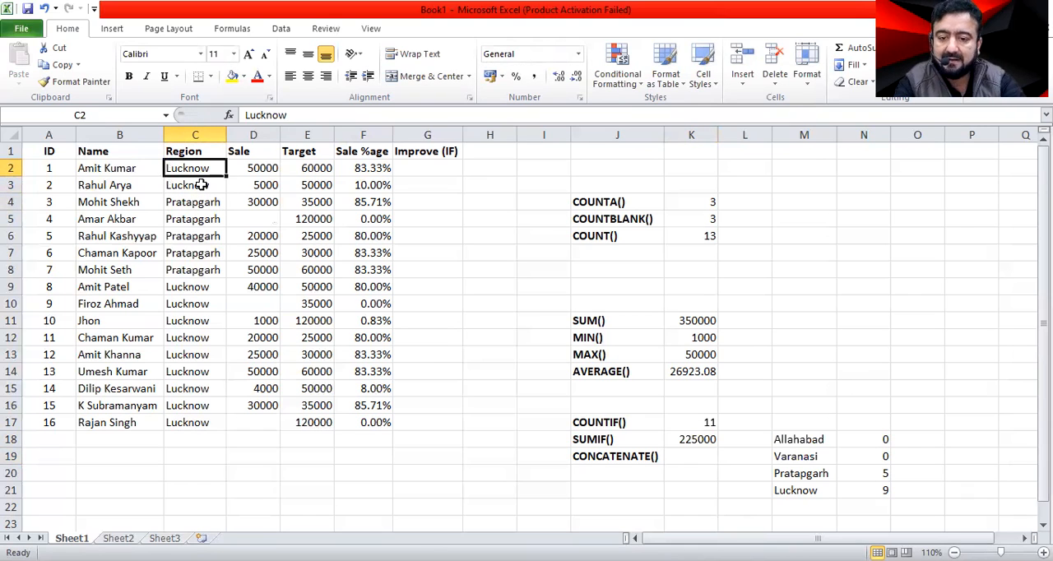
pyautogui.press('Delete')
pyautogui.press('Down')
pyautogui.press('Down')
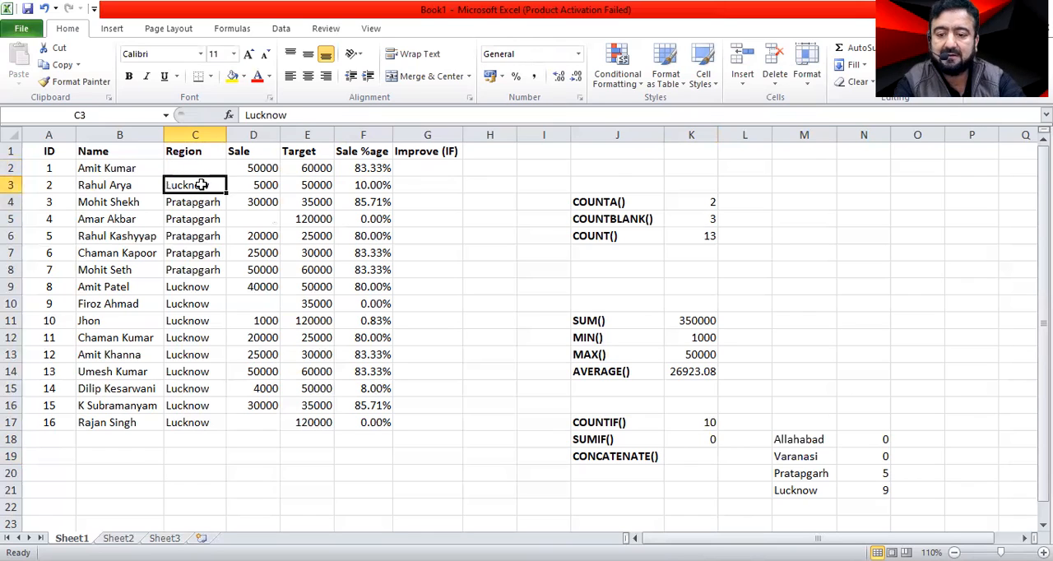
pyautogui.press('Up')
pyautogui.press('Up')
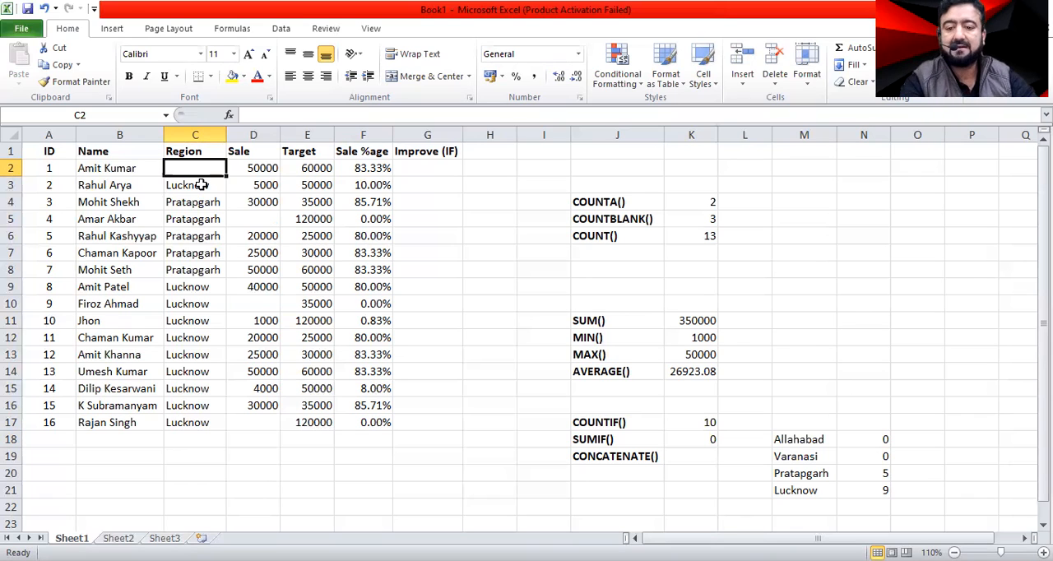
pyautogui.write('Va')
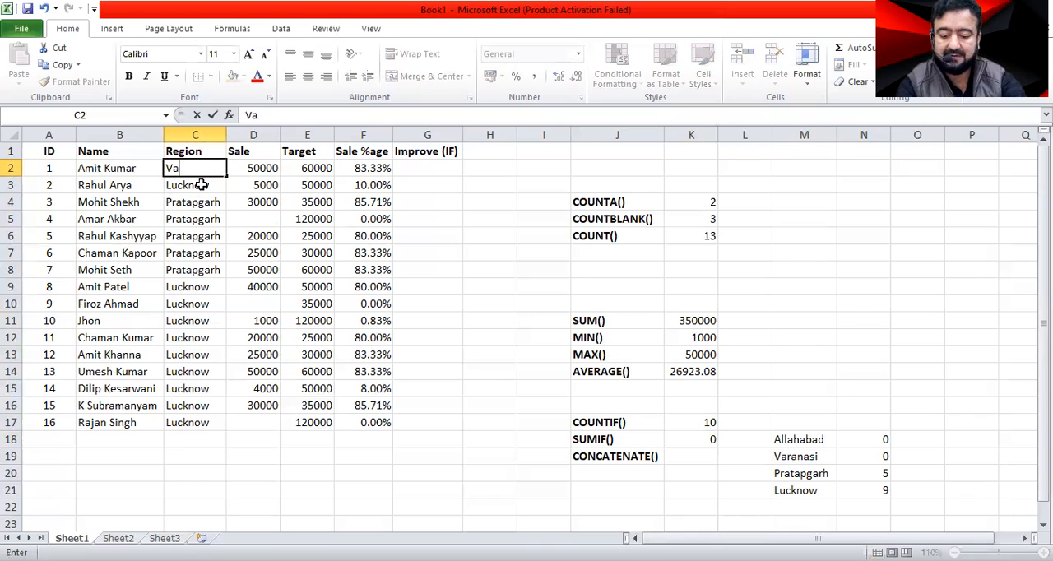
pyautogui.write('ranas')
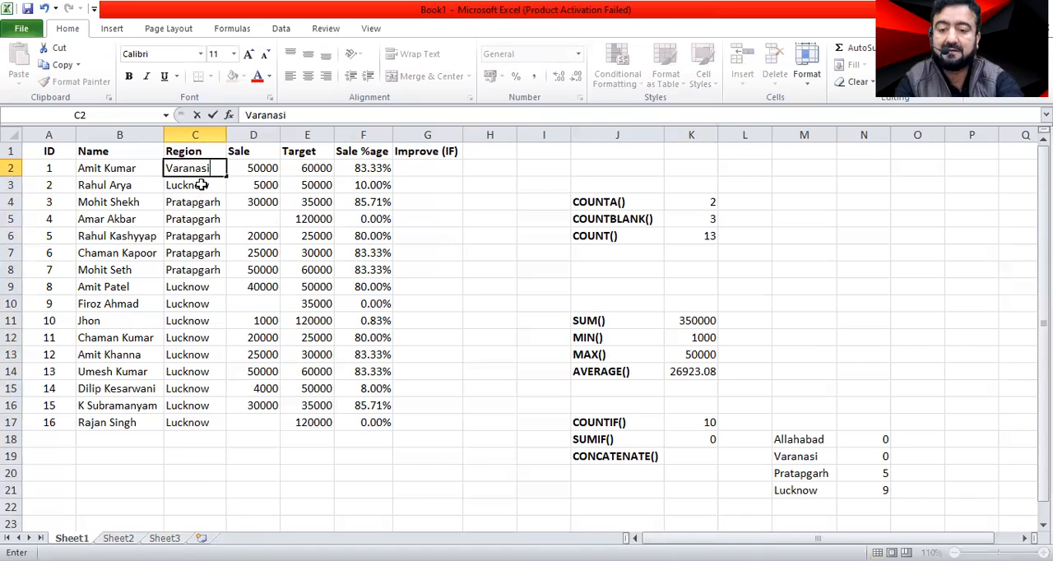
pyautogui.write('i')
pyautogui.press('Return')
pyautogui.press('Up')
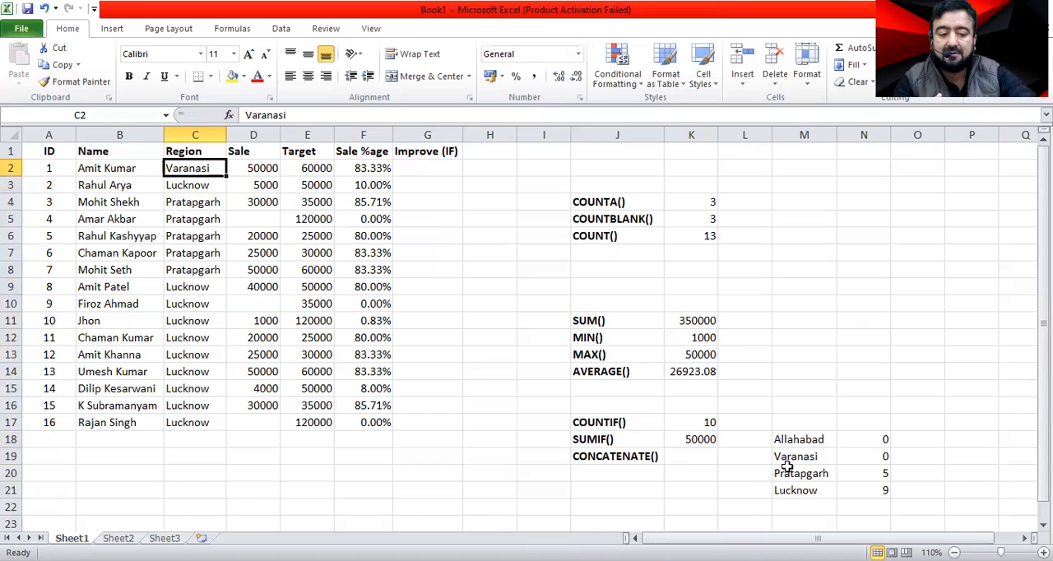
# Clear the COUNTIF formulas in N18:N21 beside the list of regions.
pyautogui.click(864, 440)
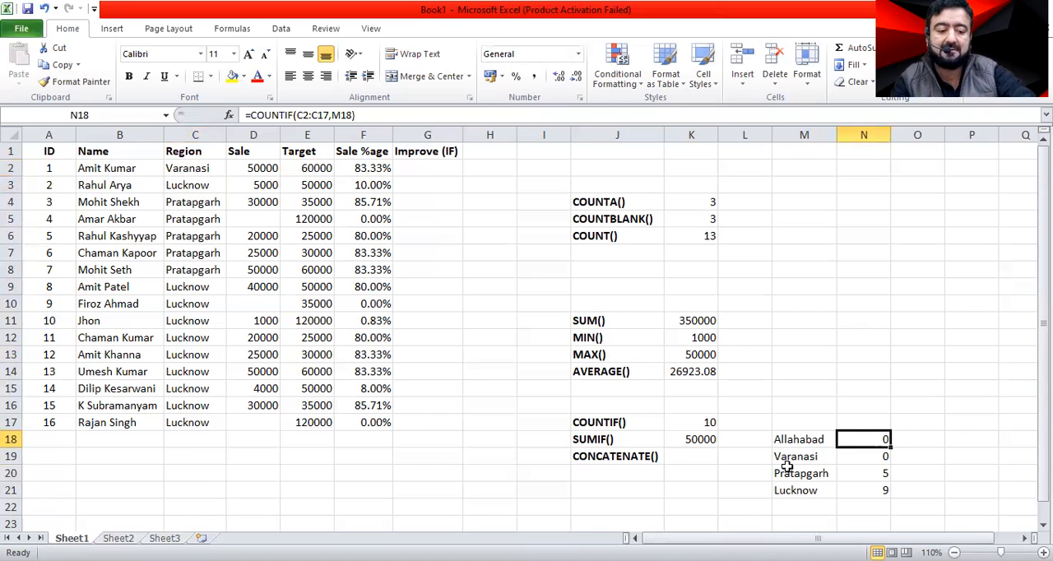
pyautogui.moveTo(864, 439); pyautogui.dragTo(864, 491)
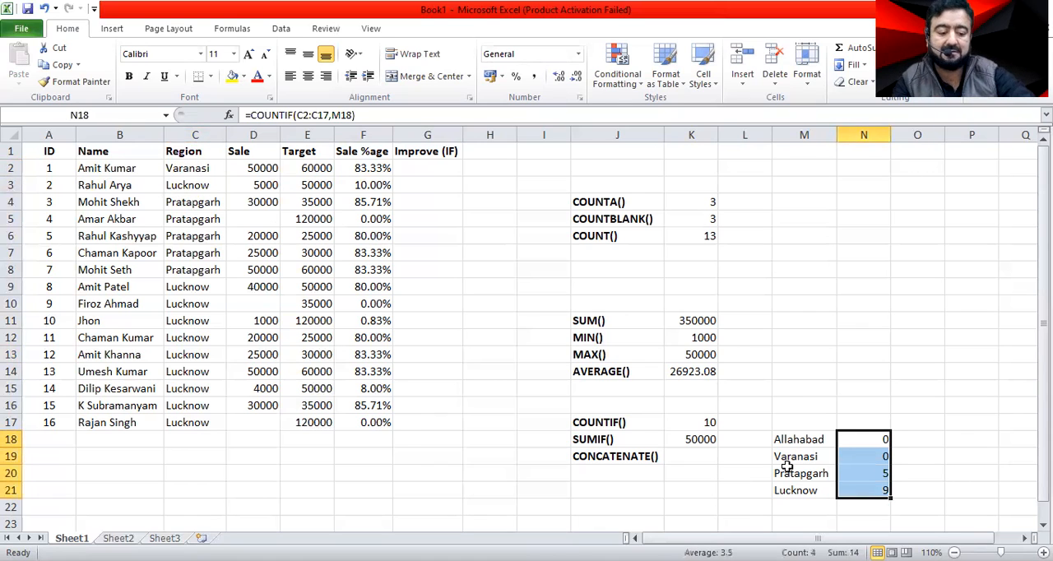
pyautogui.press('Delete')
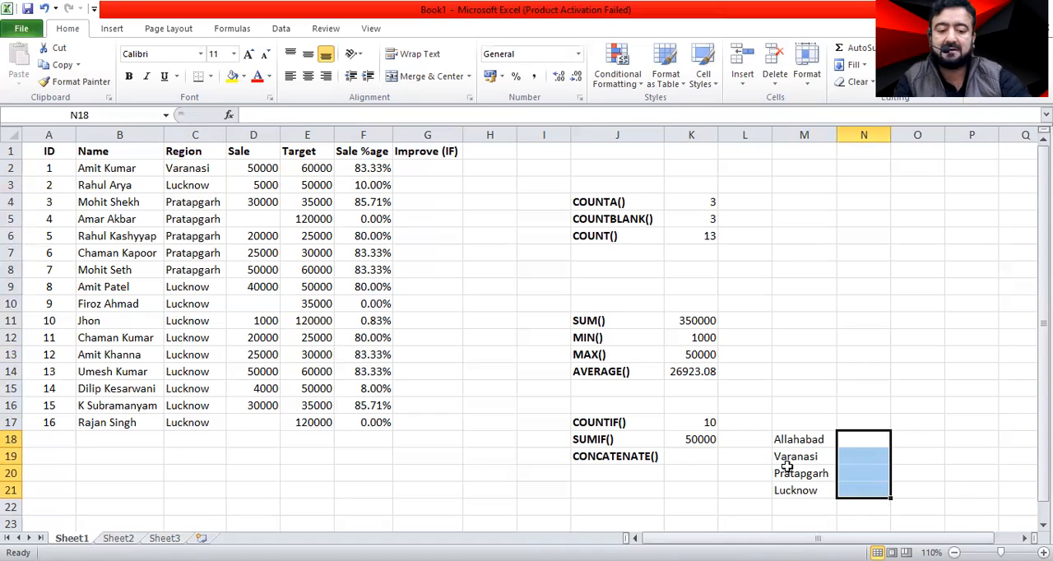
# Enter =SUMIF(C2:C17,M18,D2:D17) in N18 beside Allahabad and fill it down through N21.
pyautogui.press('Up')
pyautogui.press('Down')
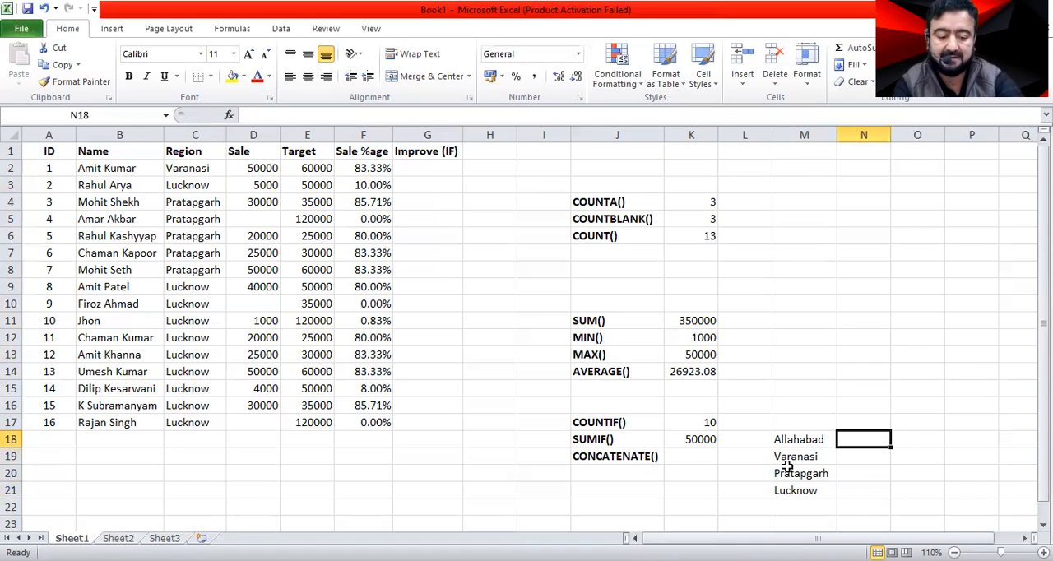
pyautogui.write('=')
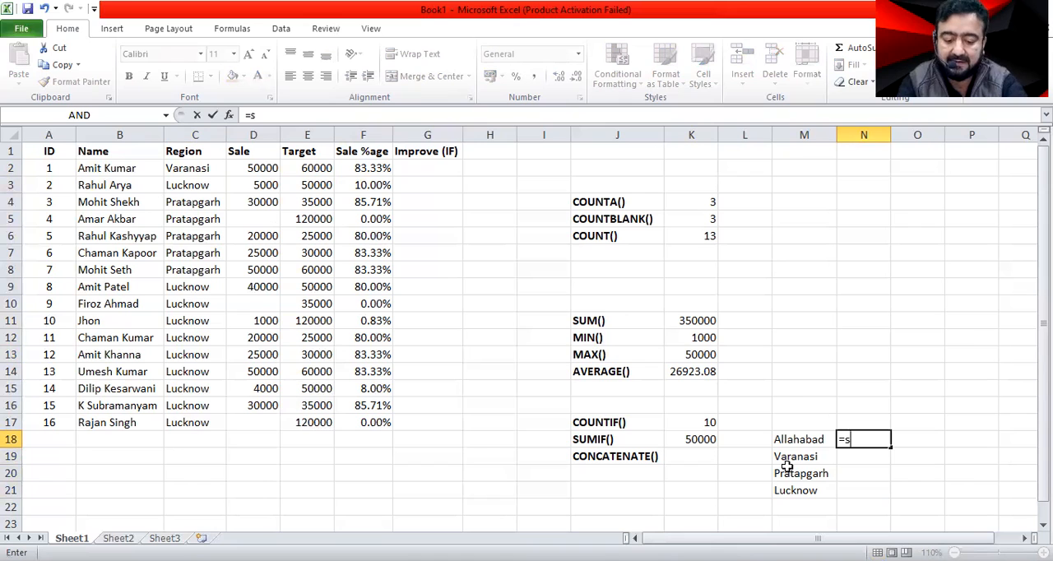
pyautogui.write('sumif')
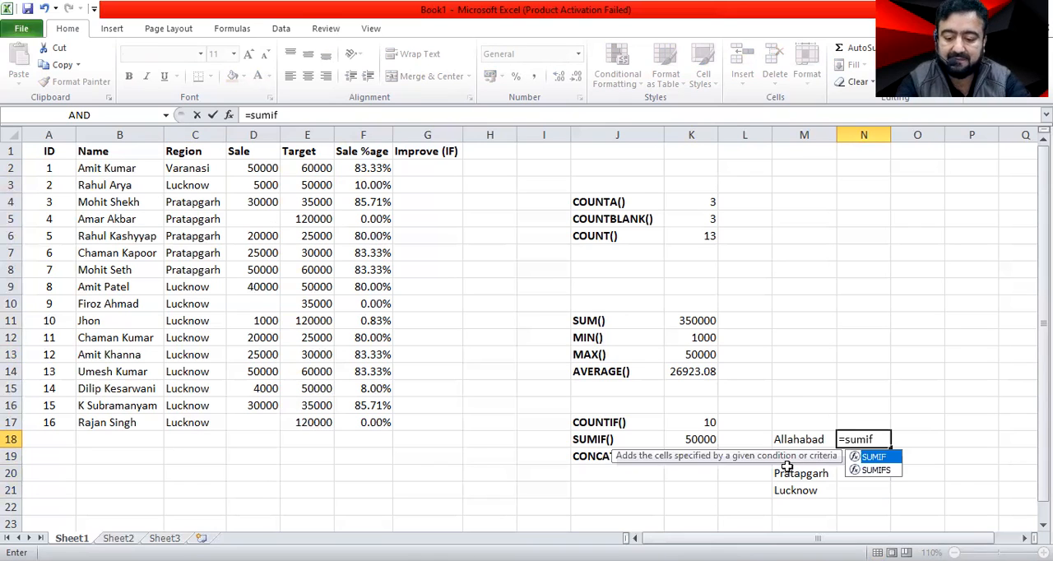
pyautogui.press('Tab')
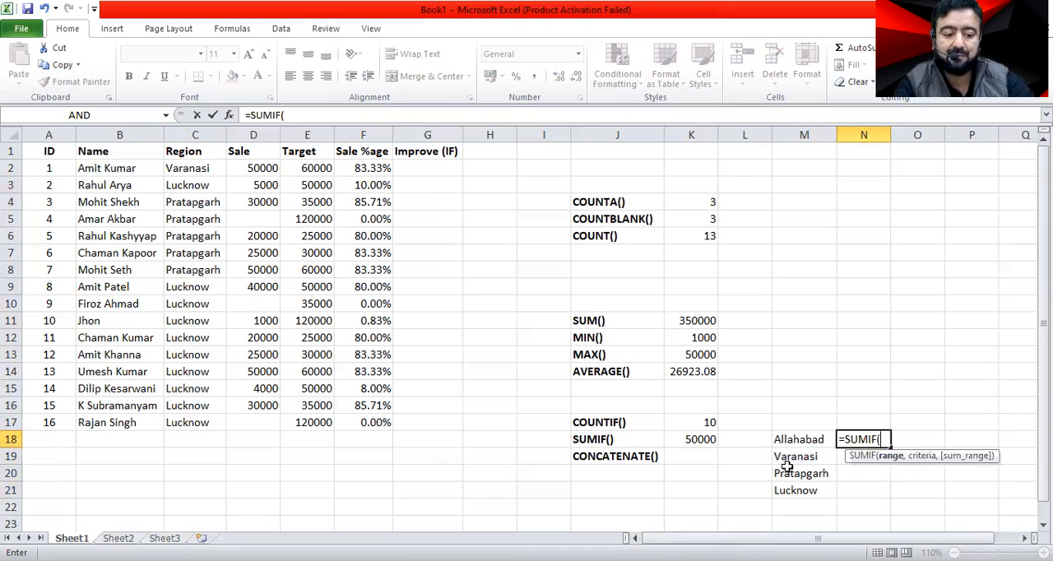
pyautogui.click(189, 169)
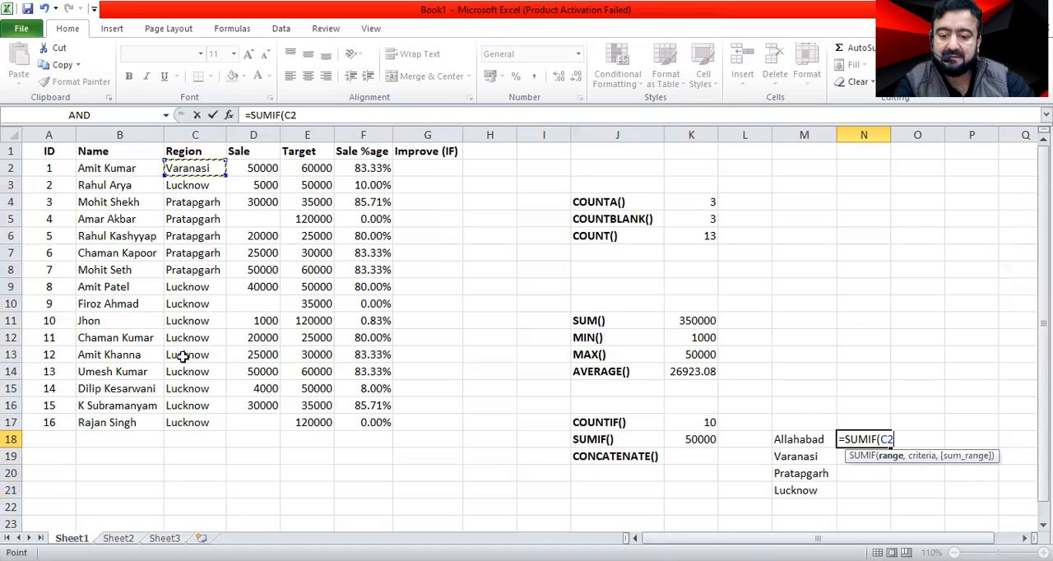
pyautogui.keyDown('shift'); pyautogui.click(193, 421); pyautogui.keyUp('shift')
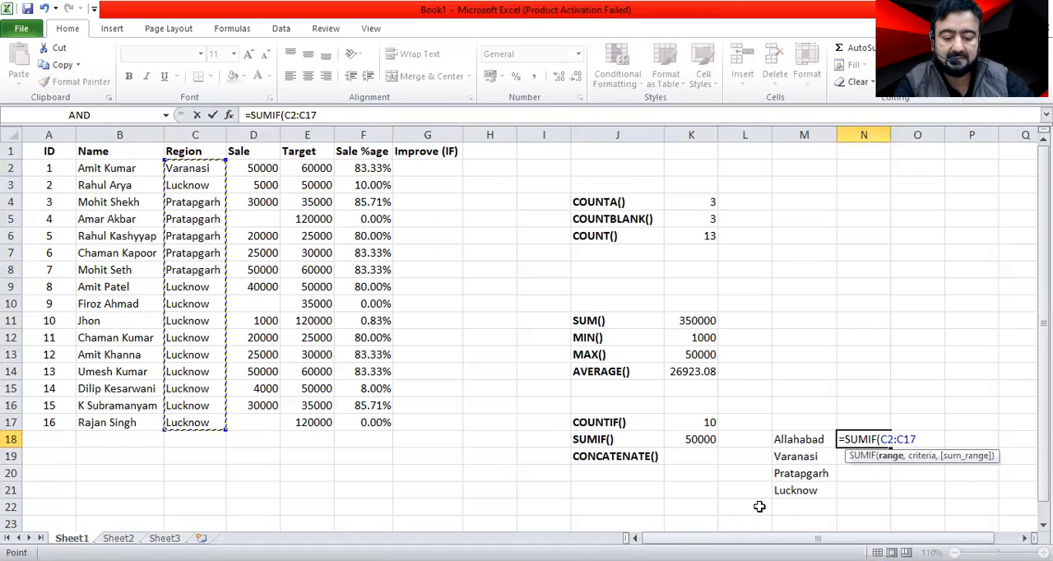
pyautogui.write(',')
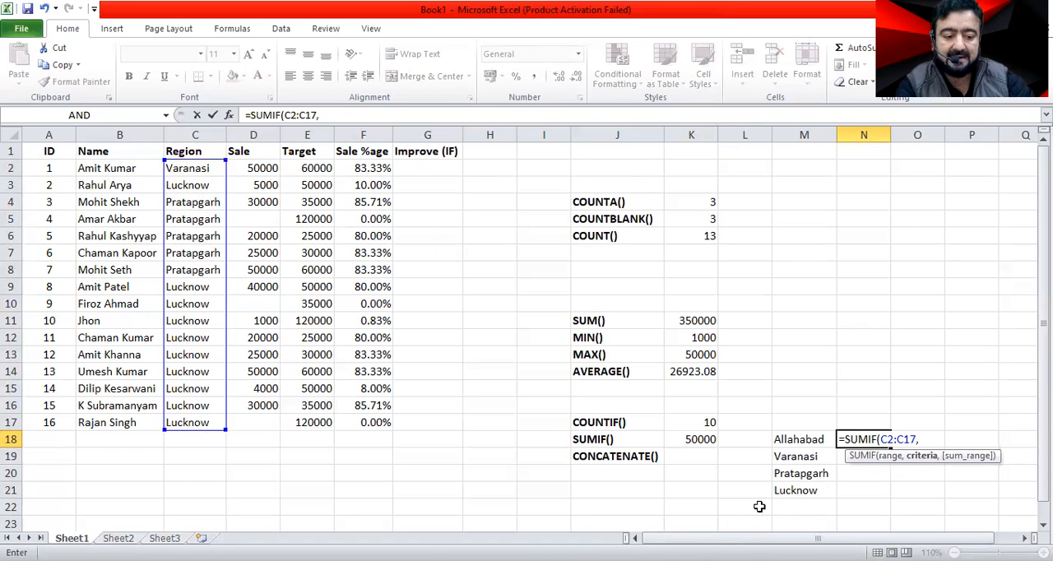
pyautogui.click(801, 440)
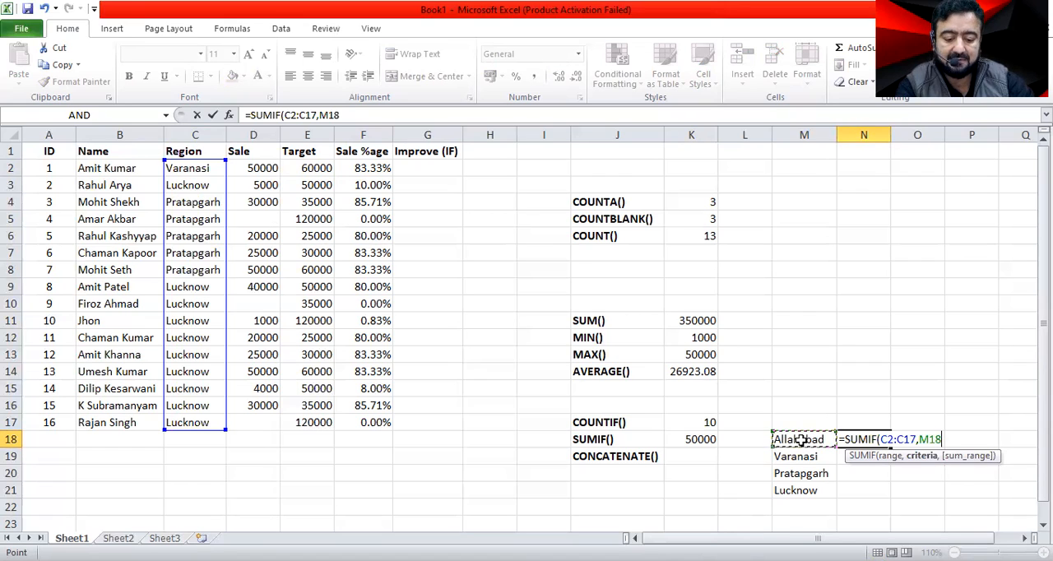
pyautogui.write(',')
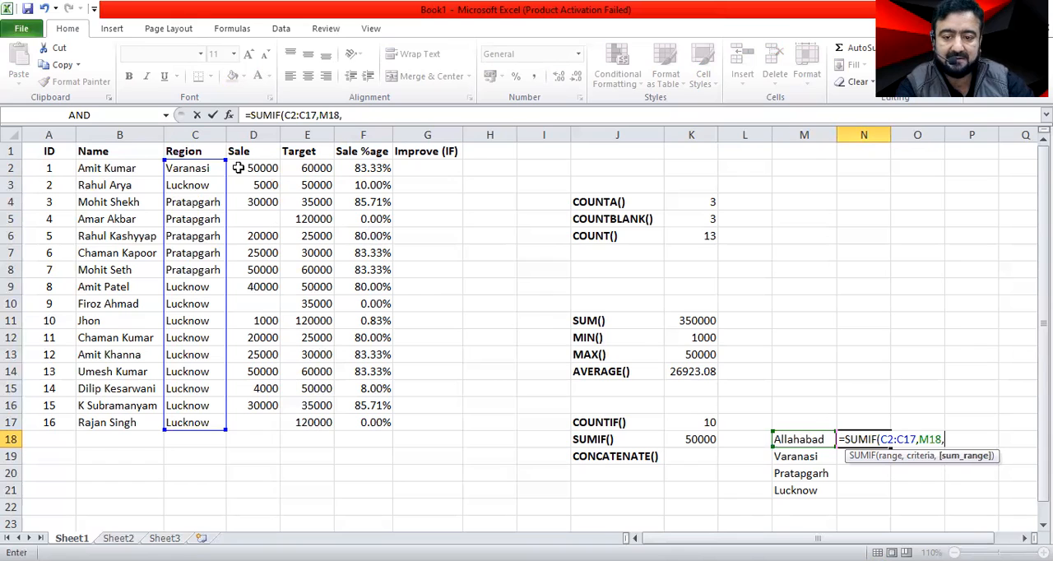
pyautogui.moveTo(241, 168); pyautogui.dragTo(237, 193)
pyautogui.keyDown('shift'); pyautogui.click(250, 417); pyautogui.keyUp('shift')
pyautogui.press('Return')
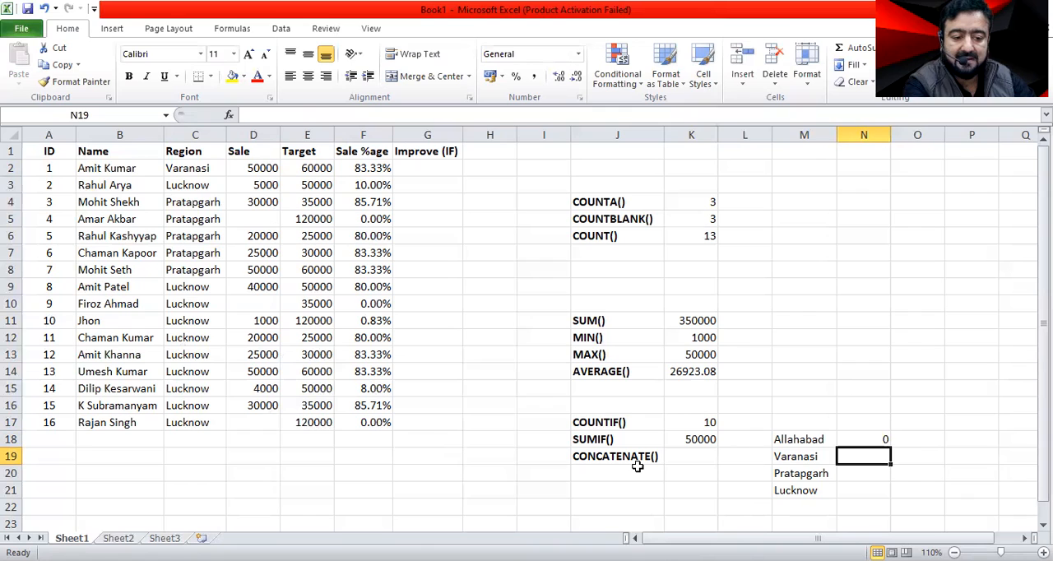
pyautogui.press('Up')
pyautogui.moveTo(891, 446); pyautogui.dragTo(873, 494)
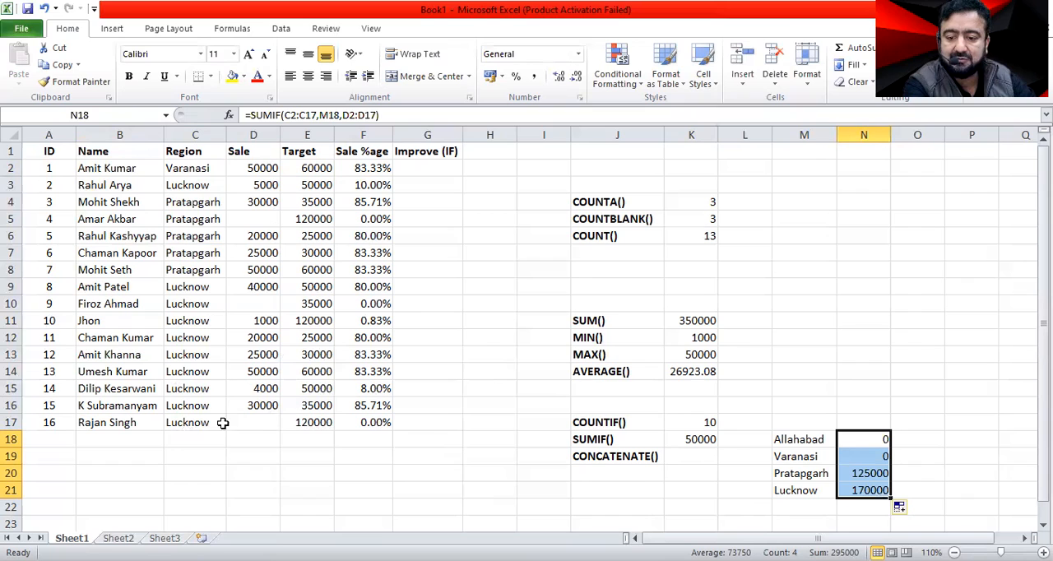
# Fill the region Pratapgarh from C4 down through C15.
pyautogui.click(206, 205)
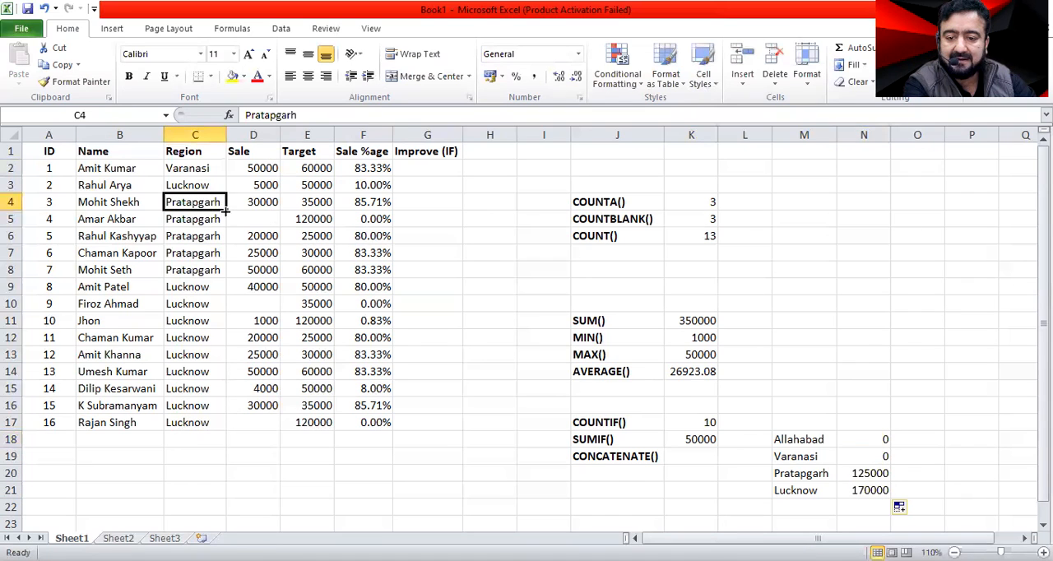
pyautogui.moveTo(227, 211); pyautogui.dragTo(223, 232)
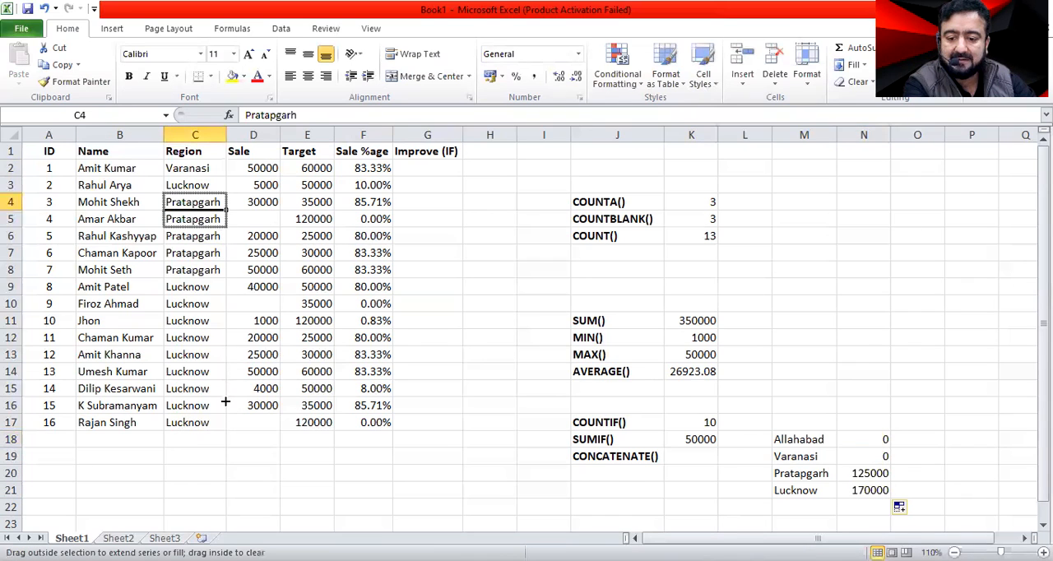
pyautogui.moveTo(225, 406); pyautogui.dragTo(224, 390)
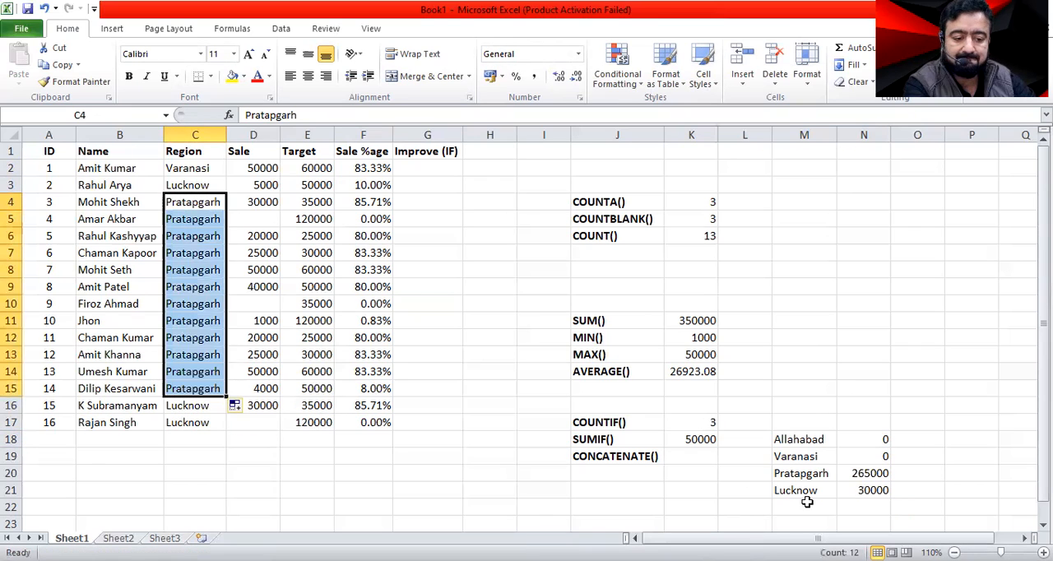
pyautogui.moveTo(379, 466); pyautogui.dragTo(375, 455)
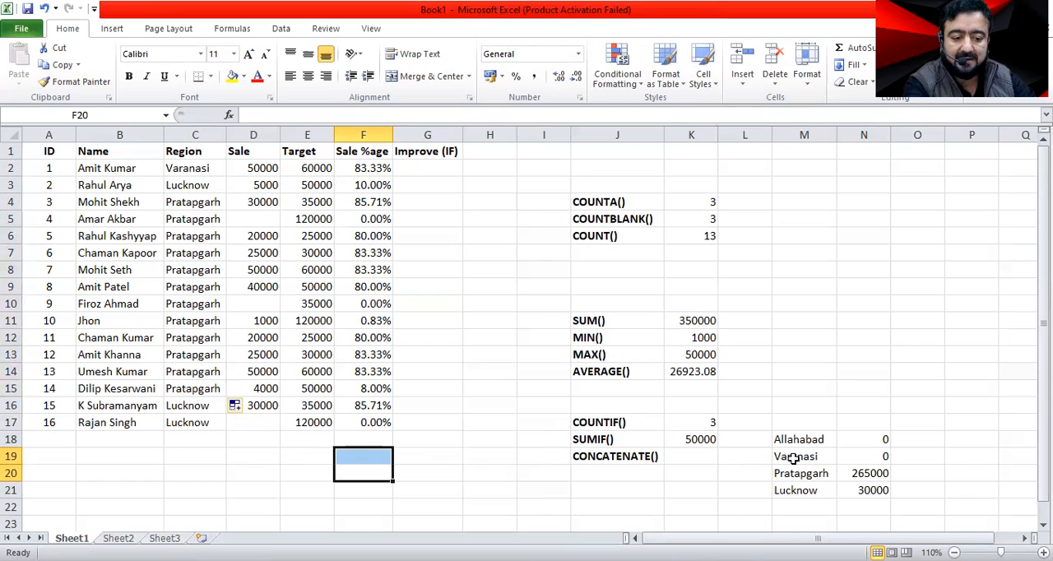
# Fill the region Varanasi from C2 down through C17.
pyautogui.click(201, 167)
pyautogui.moveTo(226, 176); pyautogui.dragTo(227, 194)
pyautogui.moveTo(231, 417); pyautogui.dragTo(227, 432)
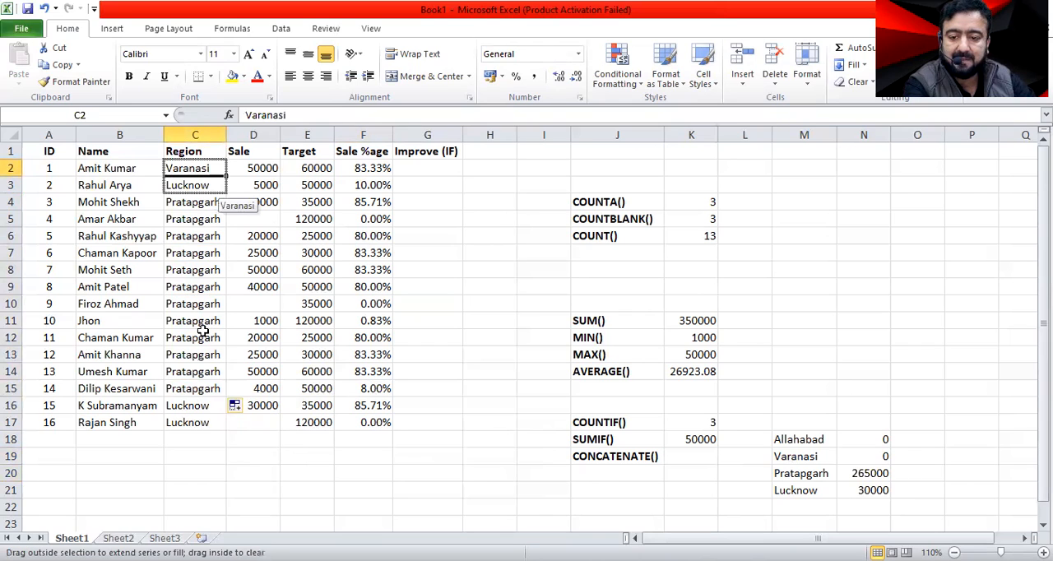
pyautogui.click(864, 524)
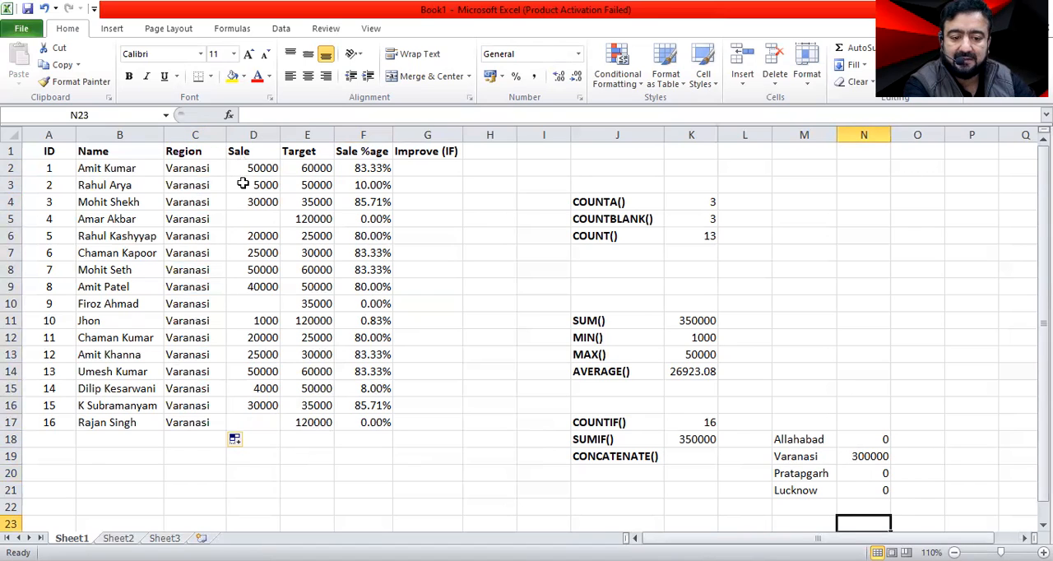
# Check the total of the Sale column and the range used by the SUM formula in K11.
pyautogui.moveTo(268, 167); pyautogui.dragTo(264, 463)
pyautogui.click(468, 476)
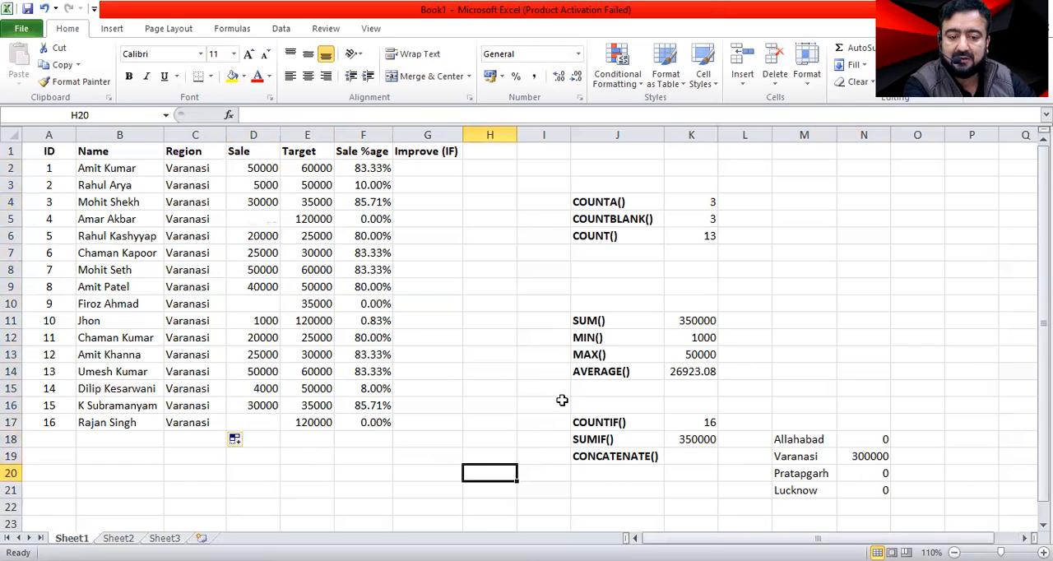
pyautogui.doubleClick(704, 320)
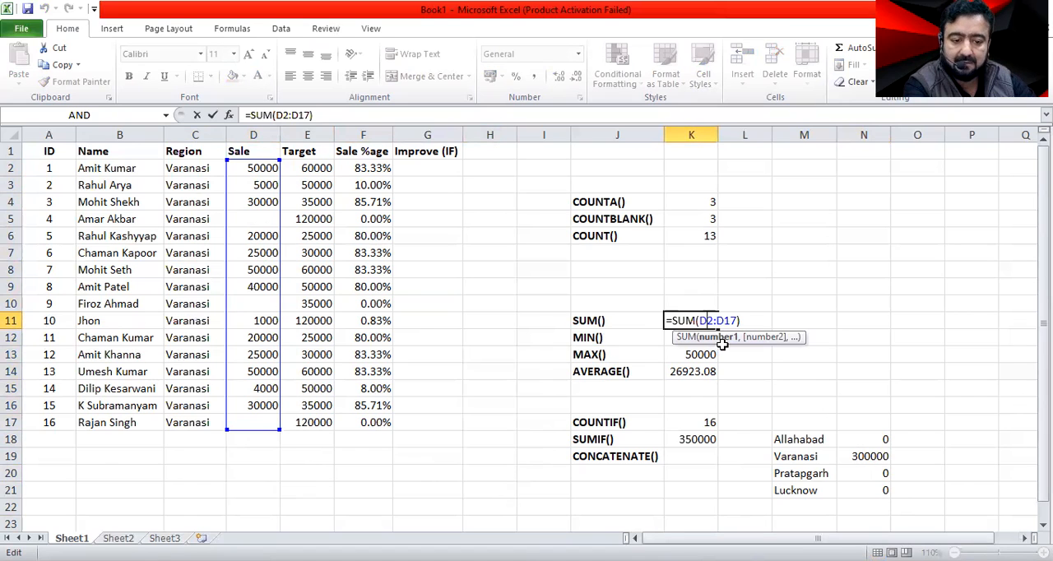
pyautogui.press('Return')
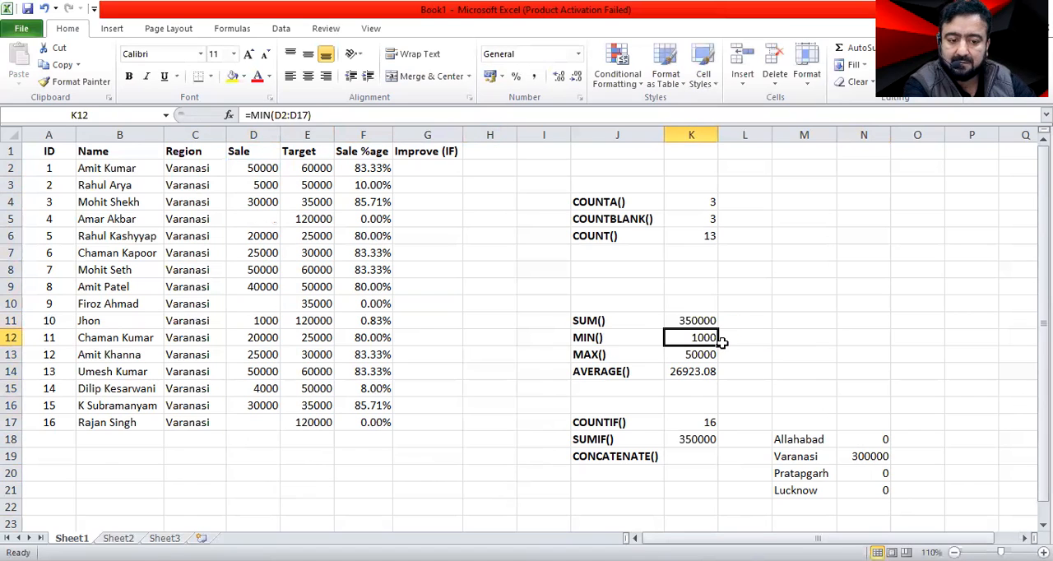
# Open the SUMIF formula in N19 beside Varanasi to inspect its ranges.
pyautogui.click(804, 457)
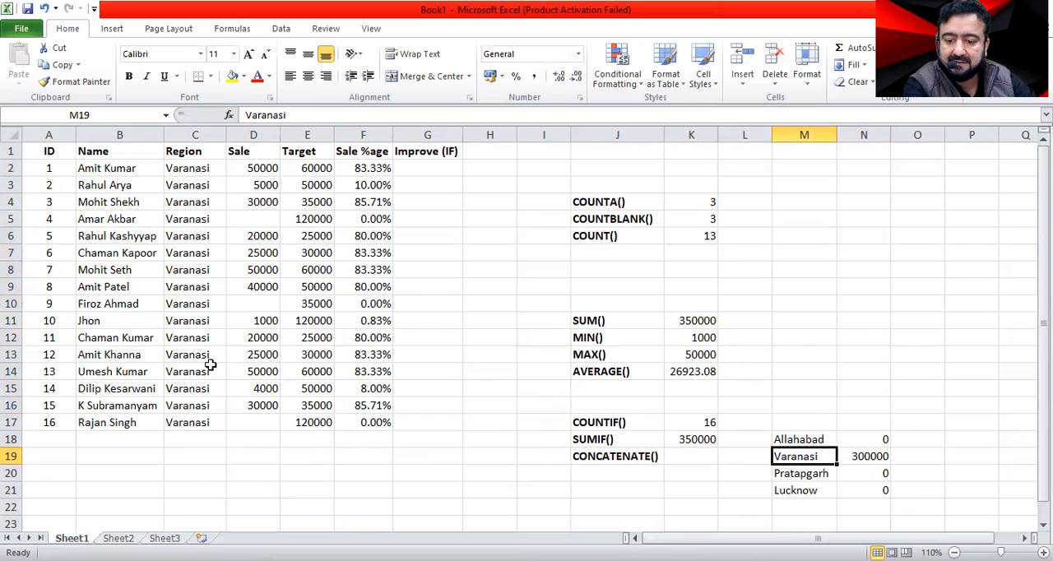
pyautogui.press('Right')
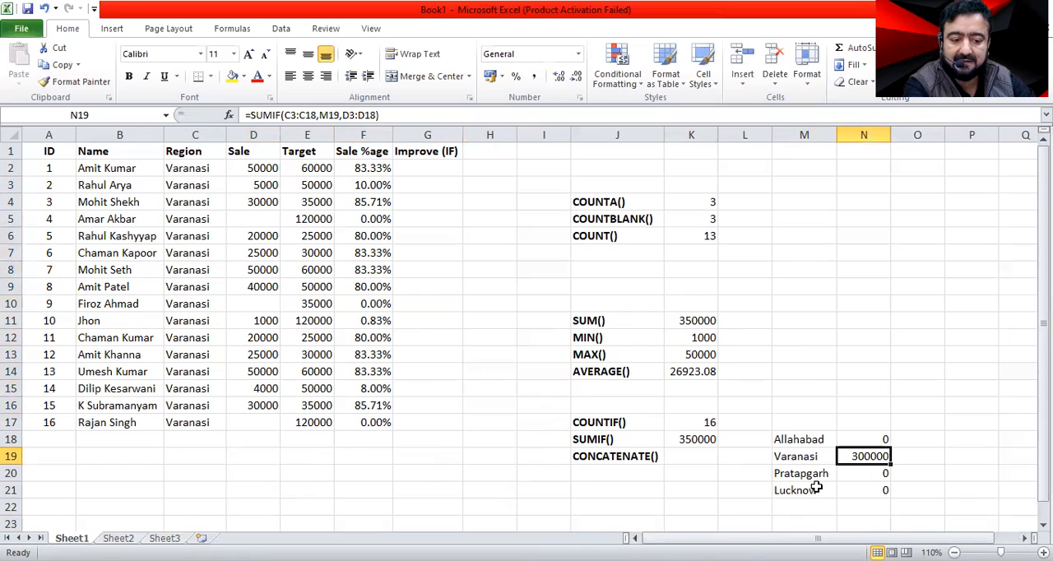
pyautogui.press('F2')
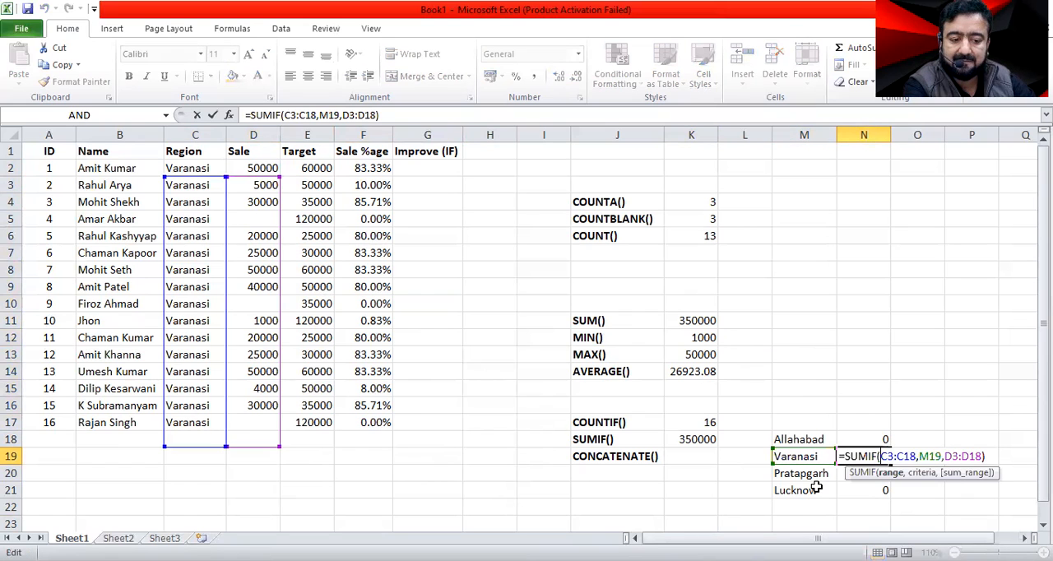
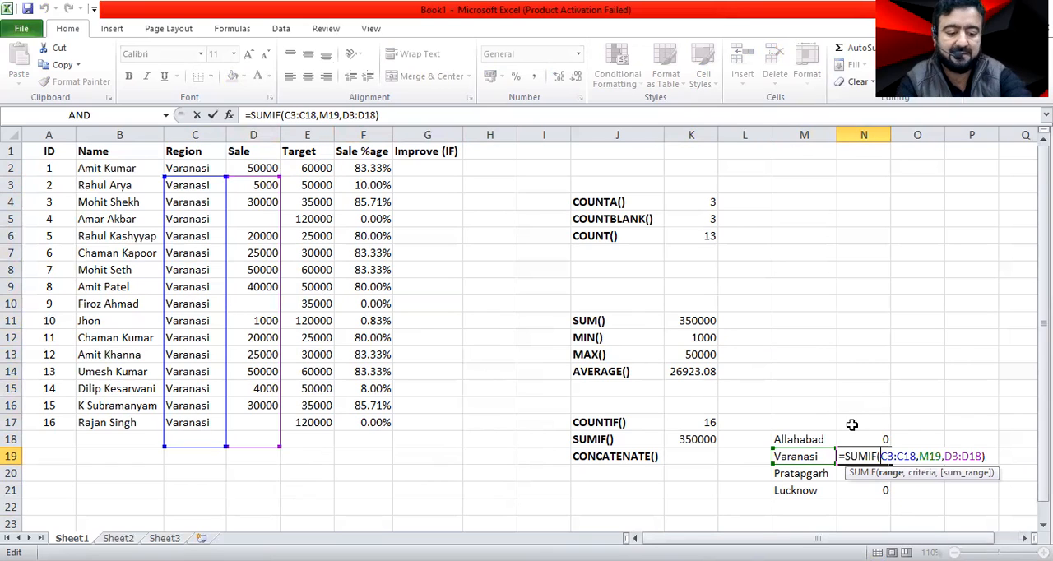
pyautogui.press('Delete')
pyautogui.press('Delete')
pyautogui.press('Delete')
pyautogui.press('Delete')
pyautogui.press('Delete')
pyautogui.press('Delete')
pyautogui.press('Delete')
pyautogui.press('Delete')
pyautogui.press('Delete')
pyautogui.press('Delete')
pyautogui.press('Delete')
pyautogui.press('Delete')
pyautogui.press('Delete')
pyautogui.press('Delete')
pyautogui.press('Delete')
pyautogui.press('Delete')
pyautogui.press('Delete')
pyautogui.press('Delete')
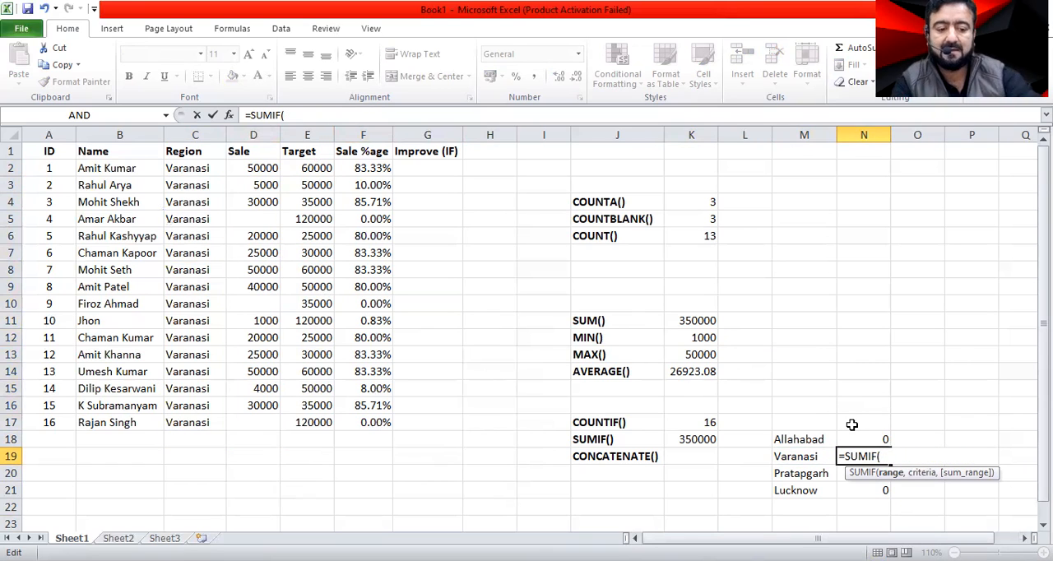
pyautogui.press('Escape')
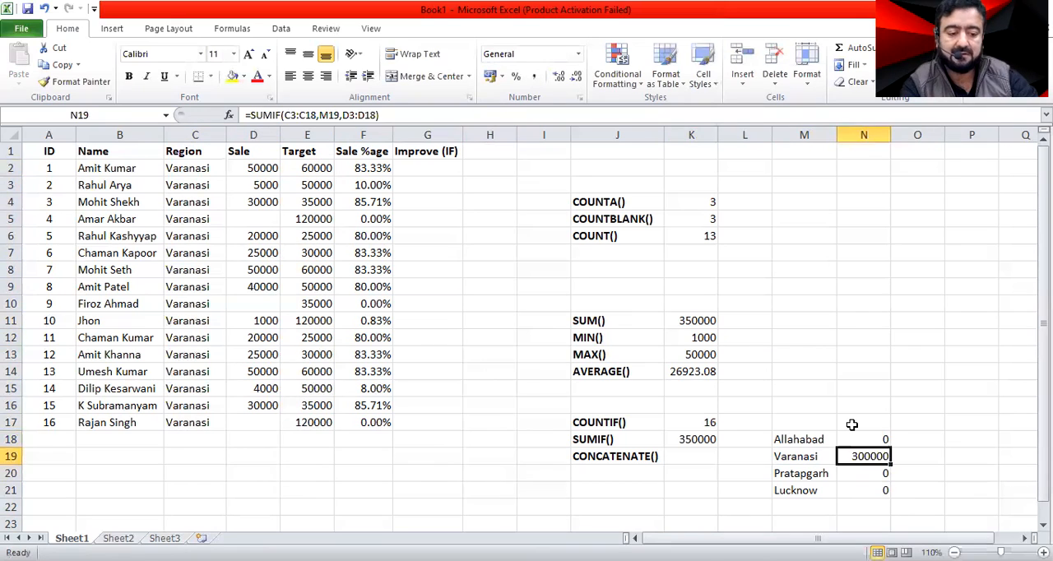
pyautogui.press('Up')
pyautogui.press('F2')
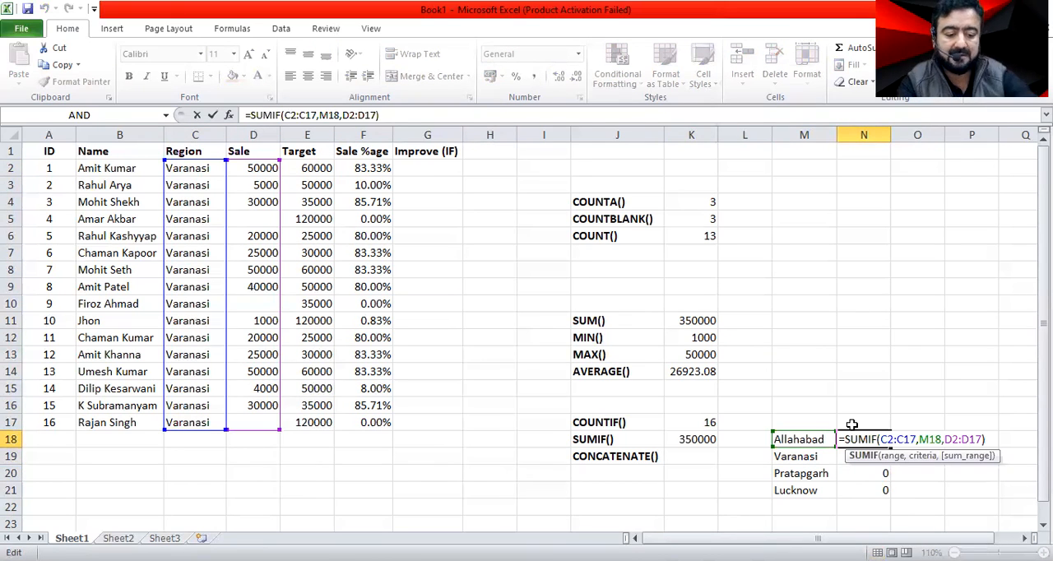
pyautogui.press('Delete')
pyautogui.press('Delete')
pyautogui.press('Delete')
pyautogui.press('Delete')
pyautogui.press('Delete')
pyautogui.press('Delete')
pyautogui.press('Delete')
pyautogui.press('Delete')
pyautogui.press('Delete')
pyautogui.press('Delete')
pyautogui.press('Delete')
pyautogui.press('Delete')
pyautogui.press('Delete')
pyautogui.press('Delete')
pyautogui.press('Delete')
pyautogui.press('Delete')
pyautogui.press('Delete')
pyautogui.press('Delete')
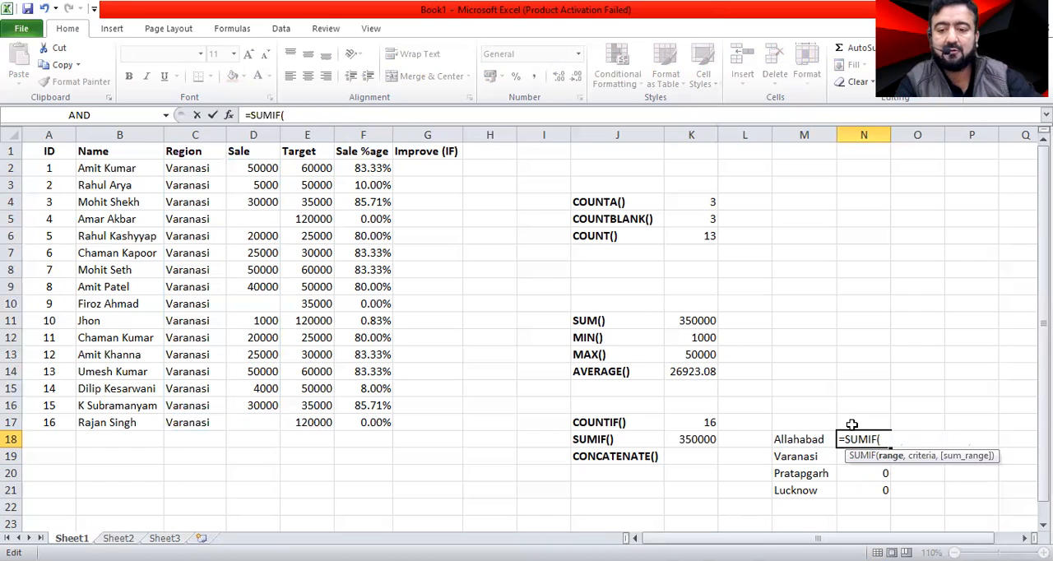
pyautogui.click(186, 169)
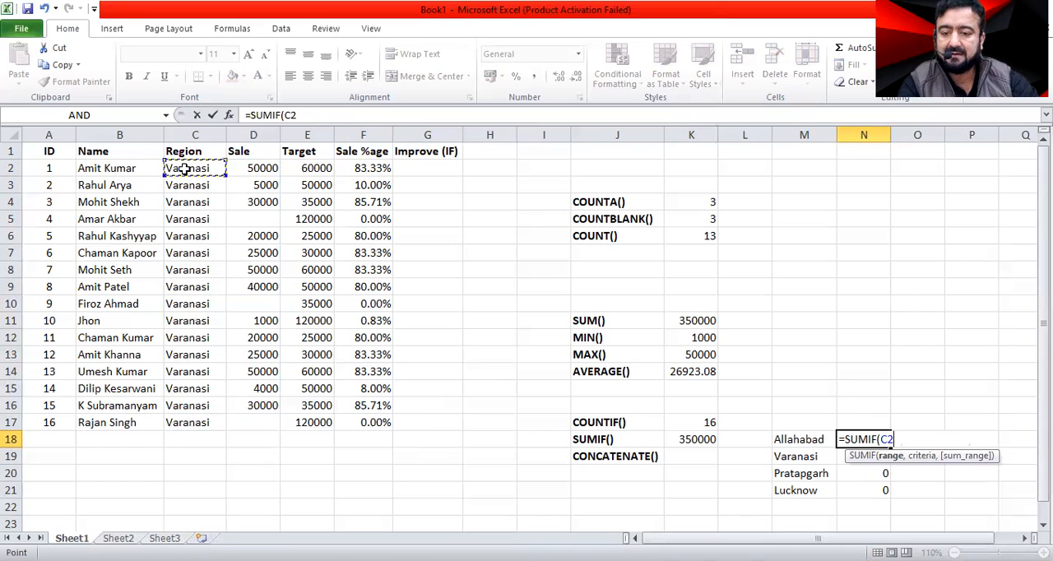
pyautogui.write('Alla')
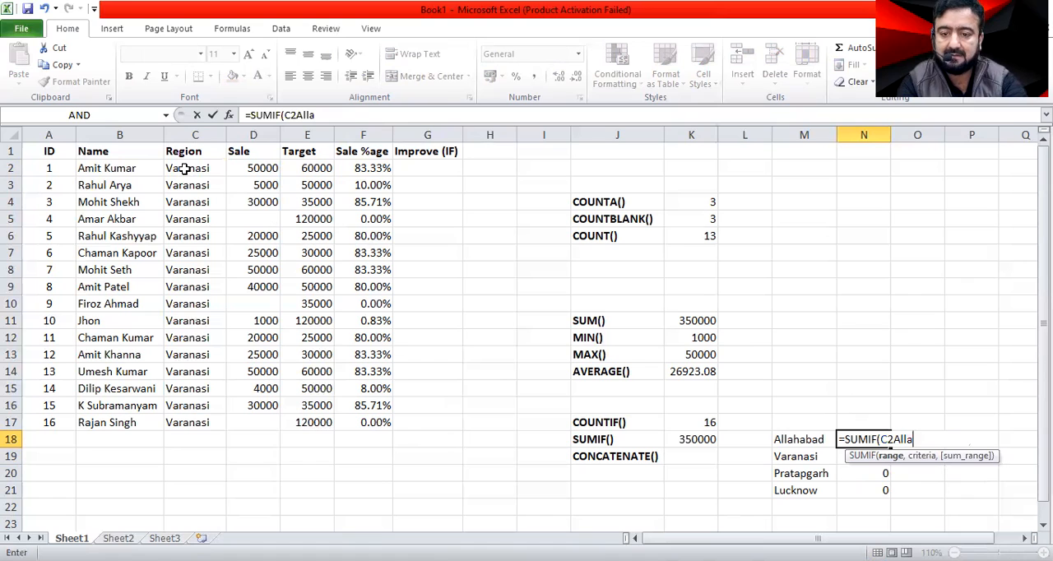
pyautogui.press('Escape')
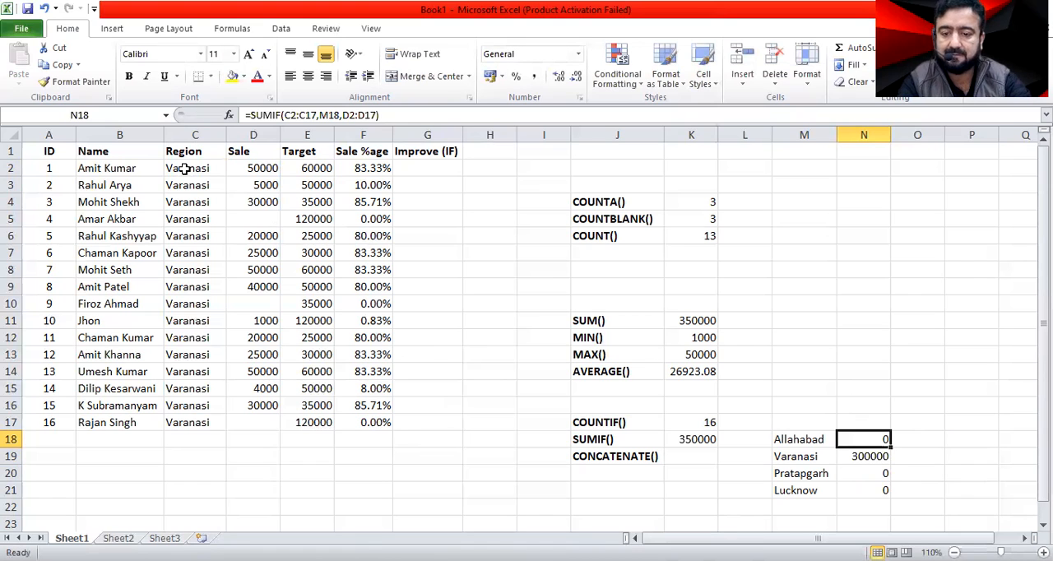
pyautogui.click(185, 169)
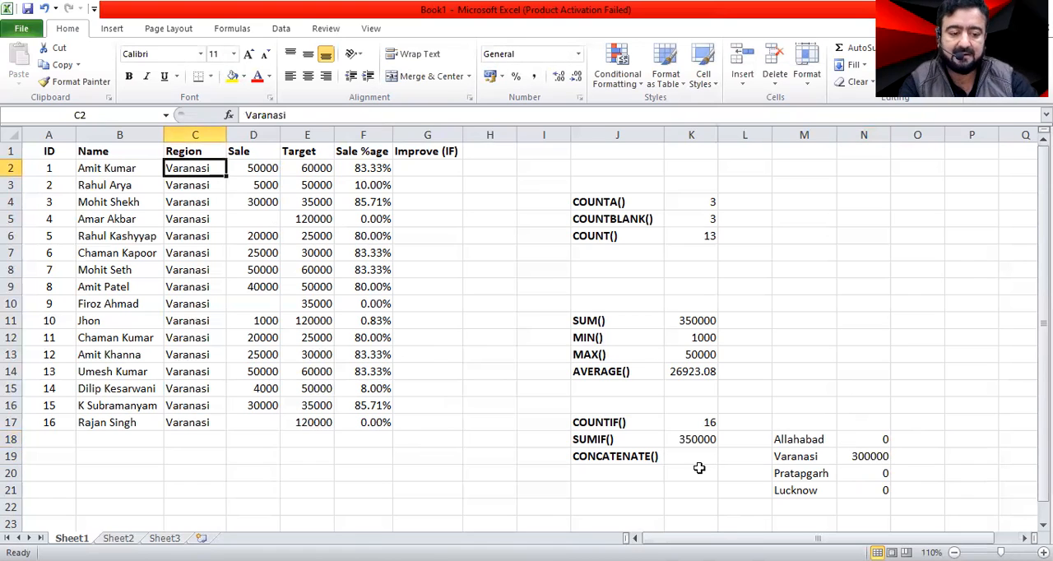
# Clear all arguments of the SUMIF formula in N18 beside Allahabad, keeping only =SUMIF(.
pyautogui.hotkey('ctrl', 'z')
pyautogui.press('F2')
pyautogui.press('Left')
pyautogui.press('Left')
pyautogui.press('Left')
pyautogui.press('Left')
pyautogui.press('Left')
pyautogui.press('Left')
pyautogui.press('Left')
pyautogui.press('Left')
pyautogui.press('Left')
pyautogui.press('Left')
pyautogui.press('Left')
pyautogui.press('Left')
pyautogui.press('Left')
pyautogui.press('Left')
pyautogui.press('Left')
pyautogui.press('Left')
pyautogui.press('Left')
pyautogui.press('Left')
pyautogui.press('Left')
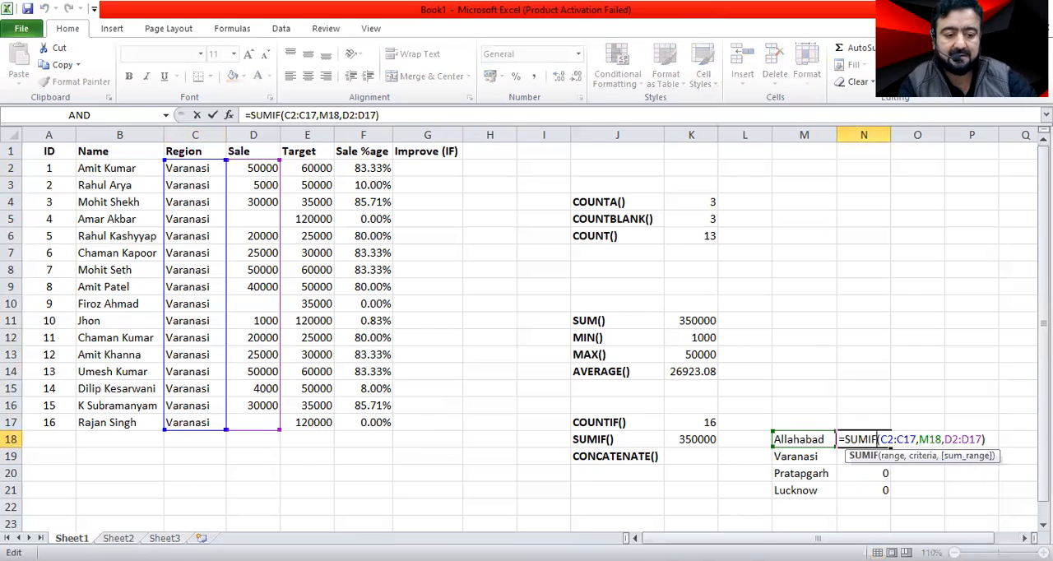
pyautogui.press('Right')
pyautogui.hotkey('shift', 'Right')
pyautogui.hotkey('shift', 'Right')
pyautogui.hotkey('shift', 'Right')
pyautogui.hotkey('shift', 'Right')
pyautogui.hotkey('shift', 'Right')
pyautogui.hotkey('shift', 'Right')
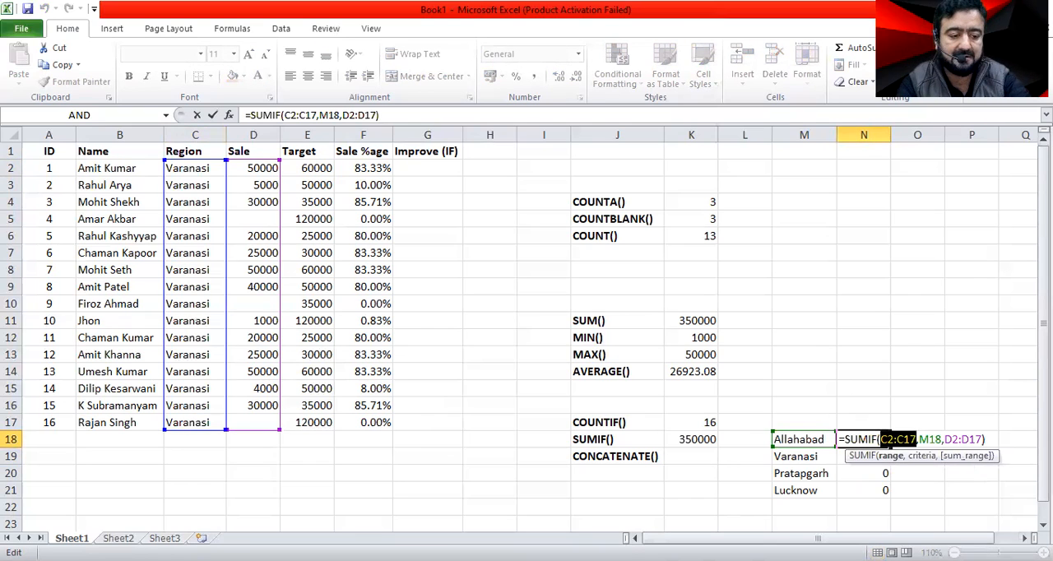
pyautogui.hotkey('shift', 'End')
pyautogui.press('Delete')
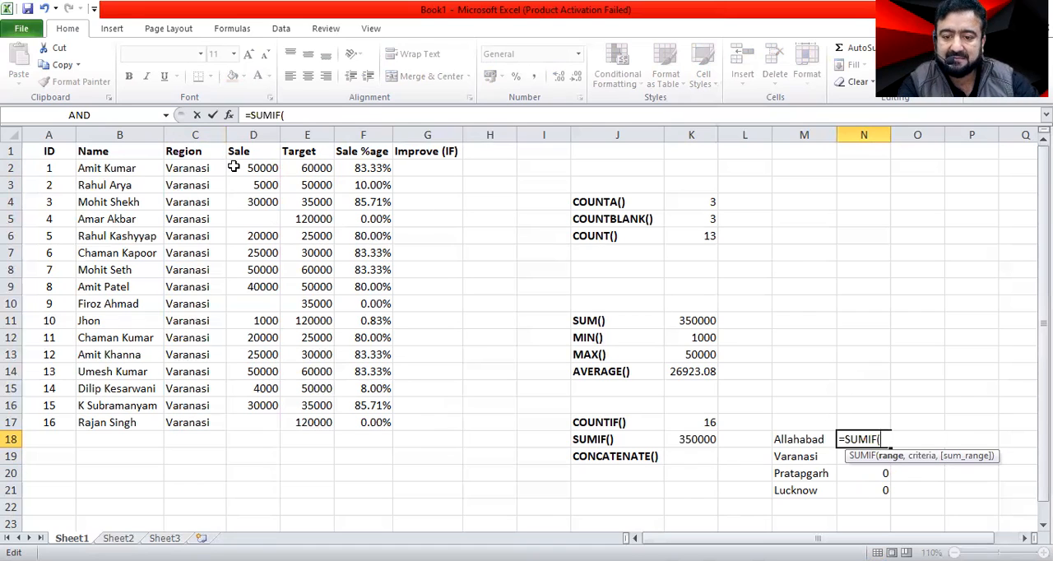
# Complete the SUMIF formula in N18 with range C2:C17, criteria M18 and sum range D2:D17.
pyautogui.moveTo(201, 168); pyautogui.dragTo(198, 418)
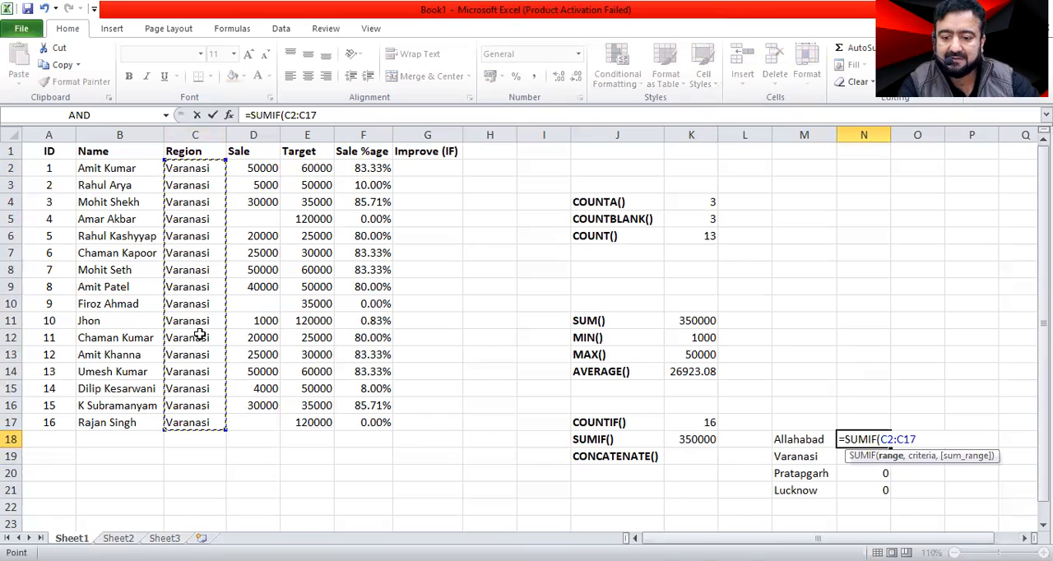
pyautogui.write(',')
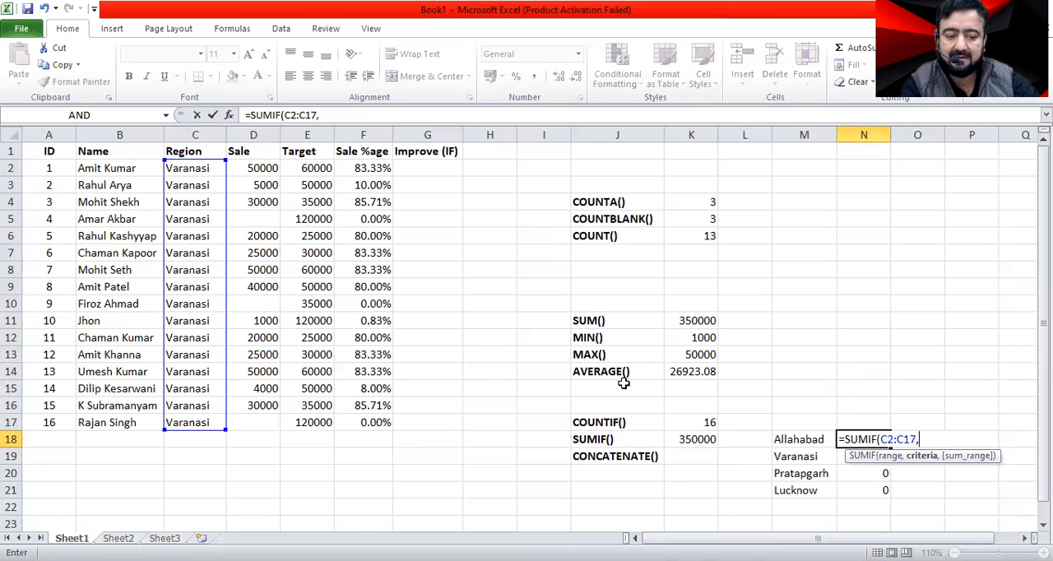
pyautogui.click(799, 439)
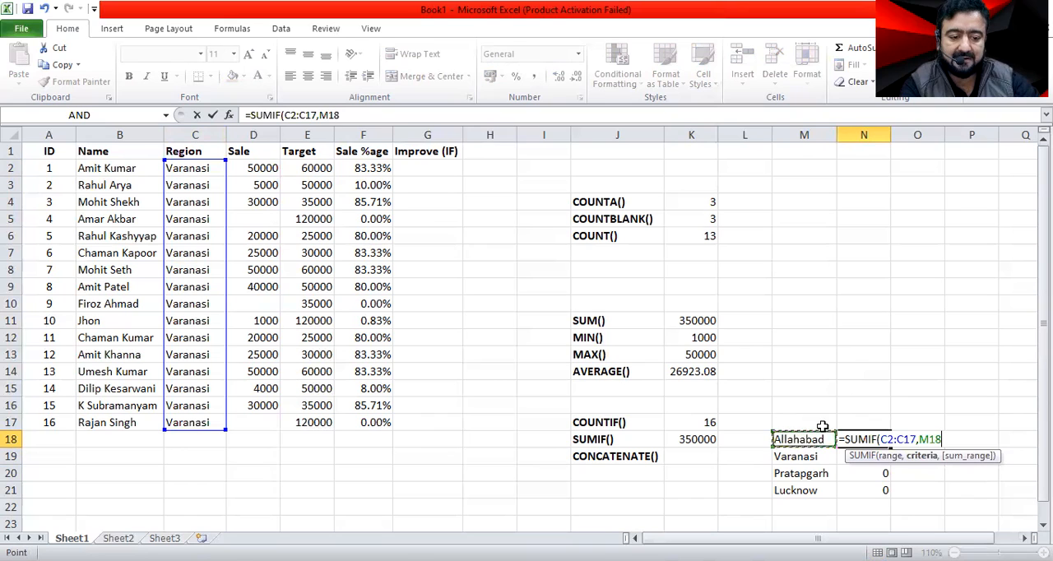
pyautogui.write(',')
pyautogui.moveTo(243, 167); pyautogui.dragTo(255, 422)
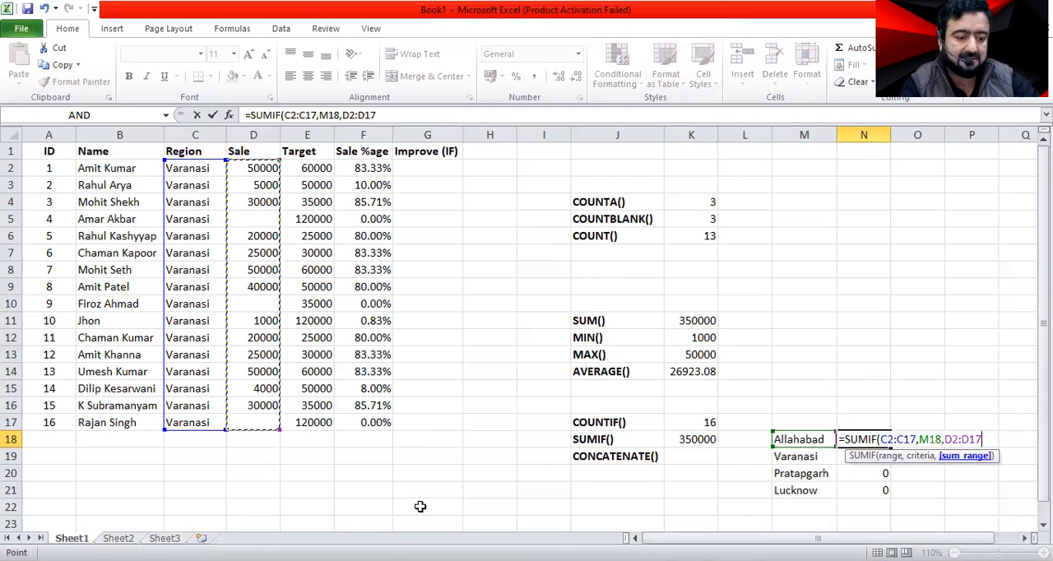
pyautogui.press('Return')
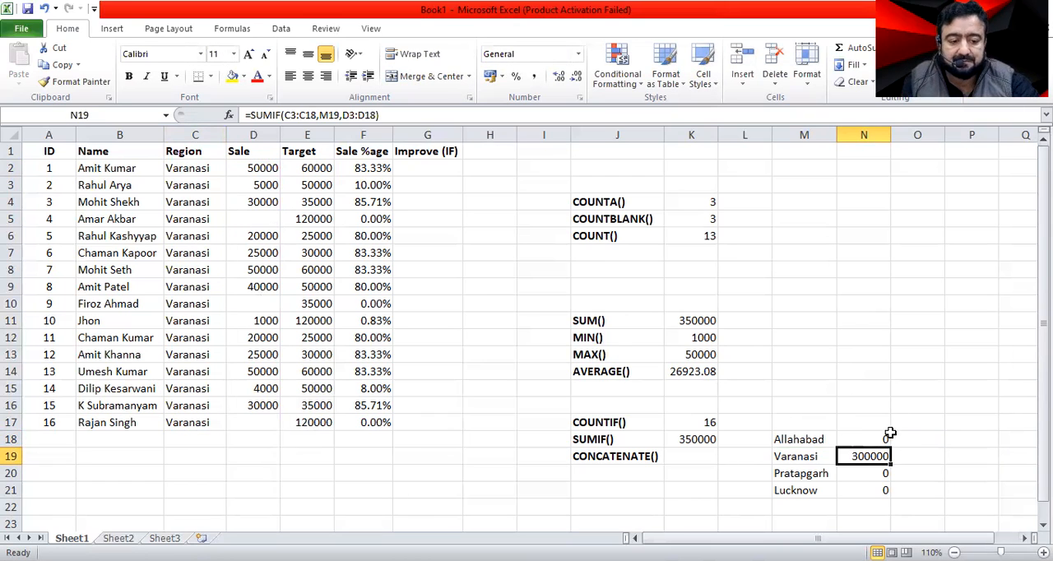
# Inspect the ranges referenced by the SUMIF formula in N19 beside Varanasi.
pyautogui.press('F2')
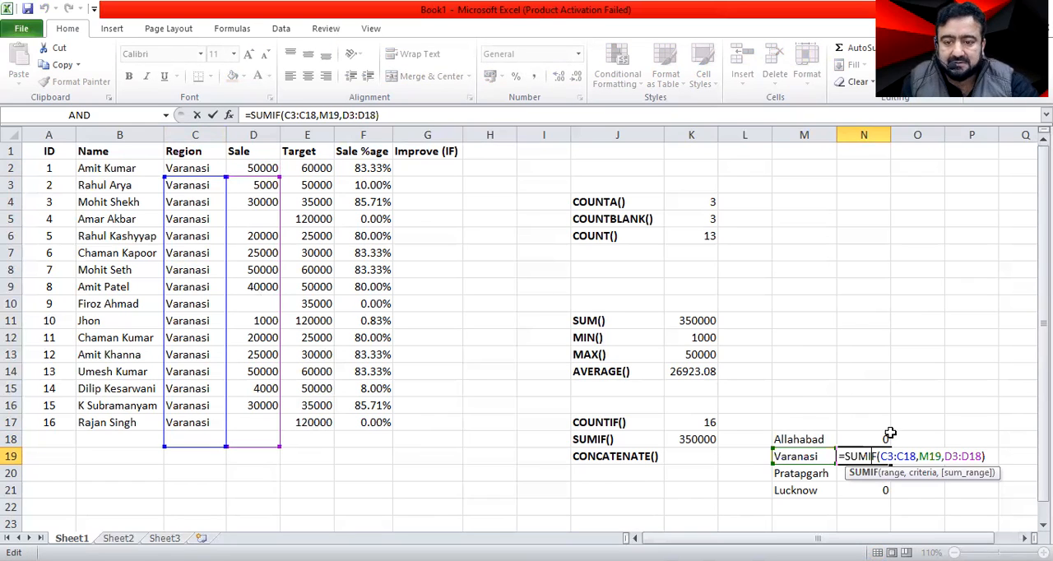
pyautogui.press('Return')
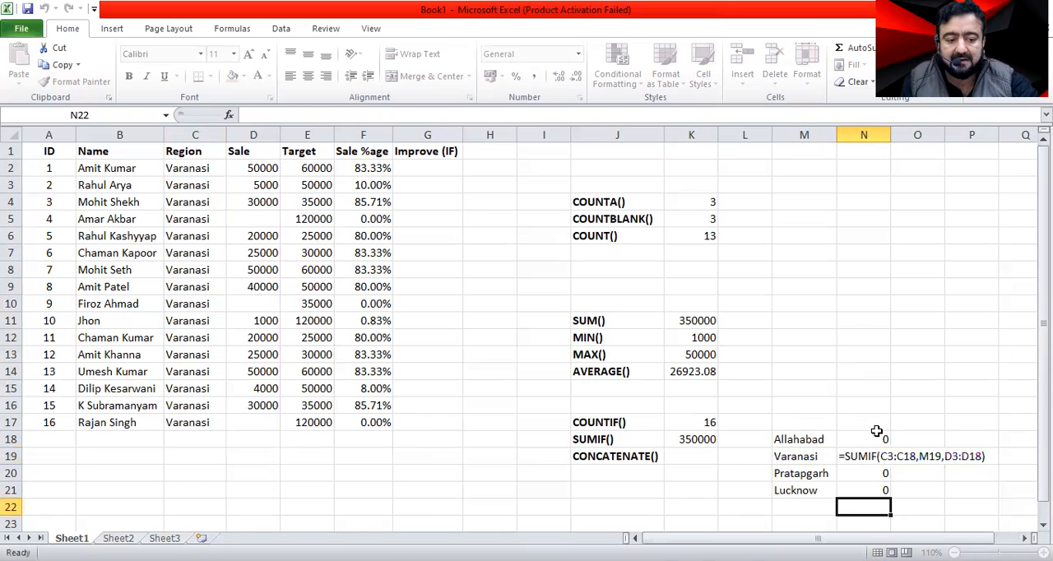
pyautogui.press('Up')
pyautogui.press('F2')
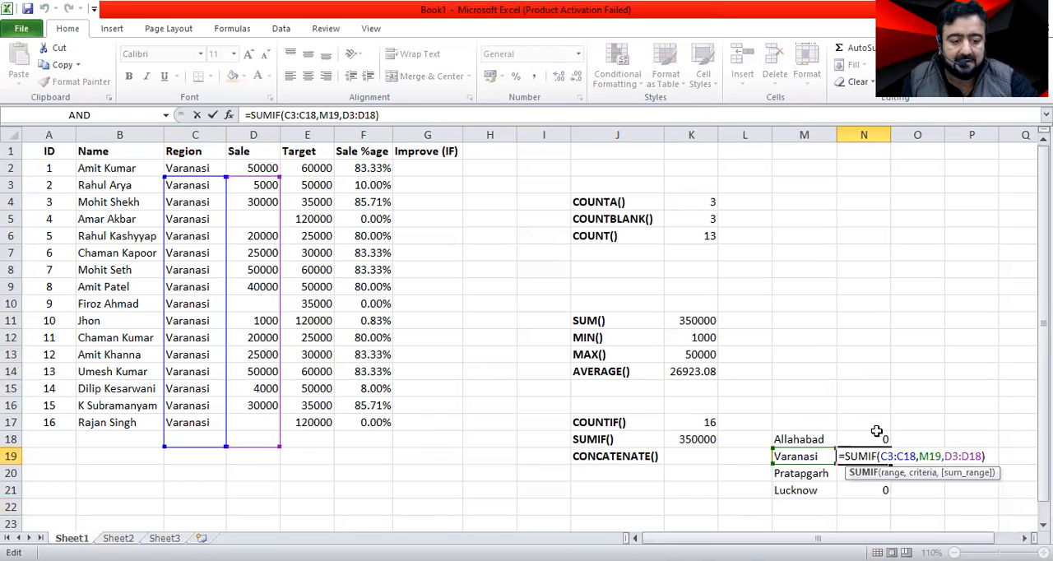
# Make the criteria range in N18's SUMIF formula absolute as $C$2:$C$17.
pyautogui.doubleClick(878, 431)
pyautogui.hotkey('shift', 'Right')
pyautogui.hotkey('shift', 'Right')
pyautogui.hotkey('shift', 'Right')
pyautogui.hotkey('shift', 'Right')
pyautogui.hotkey('shift', 'Right')
pyautogui.hotkey('shift', 'Right')
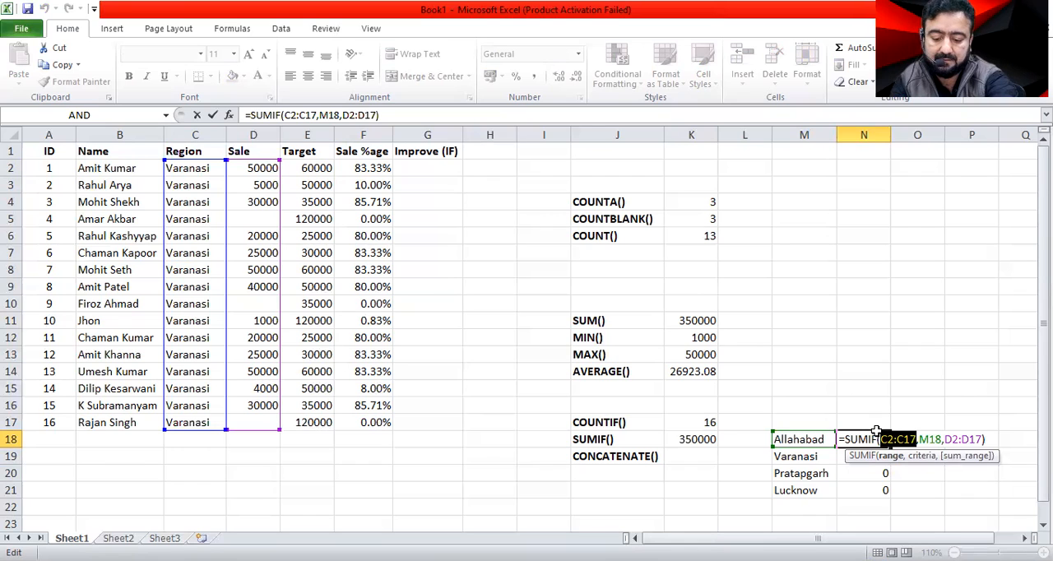
pyautogui.press('F4')
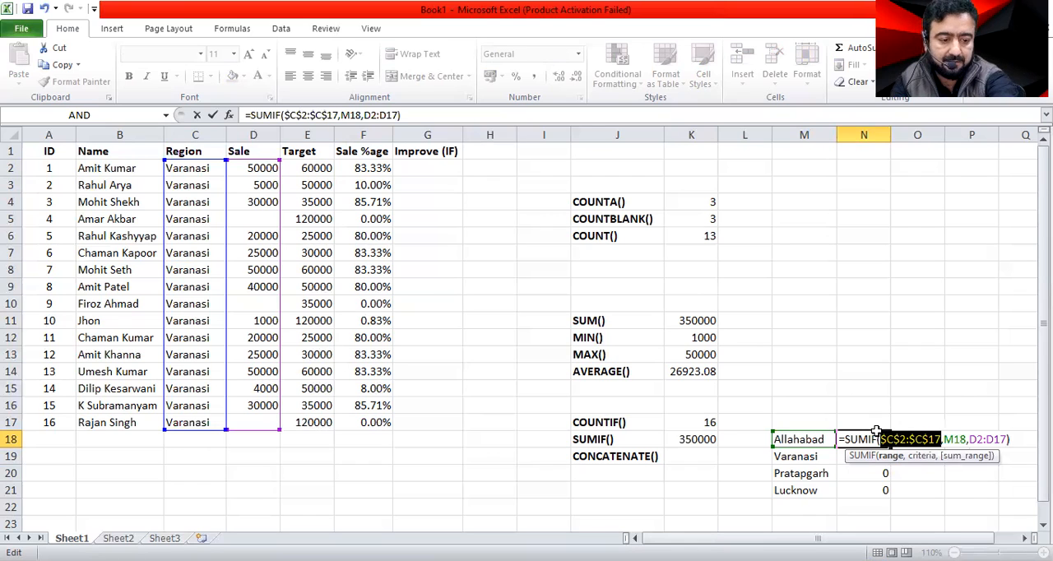
pyautogui.press('Return')
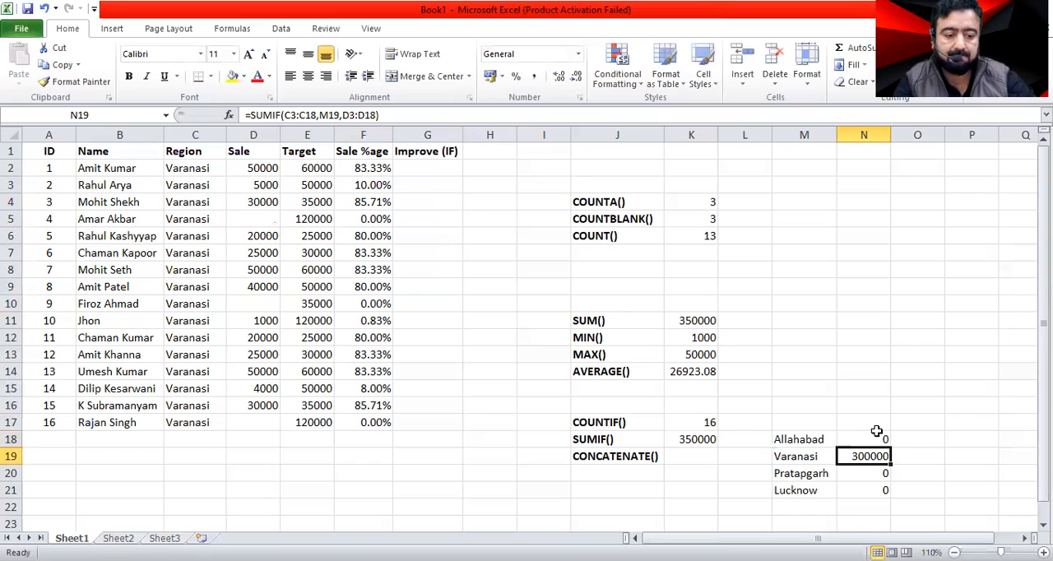
# Fill the SUMIF formula from N18 down through N21 and check the copied ranges in N19.
pyautogui.click(877, 431)
pyautogui.moveTo(892, 448); pyautogui.dragTo(889, 492)
pyautogui.click(917, 456)
pyautogui.press('Left')
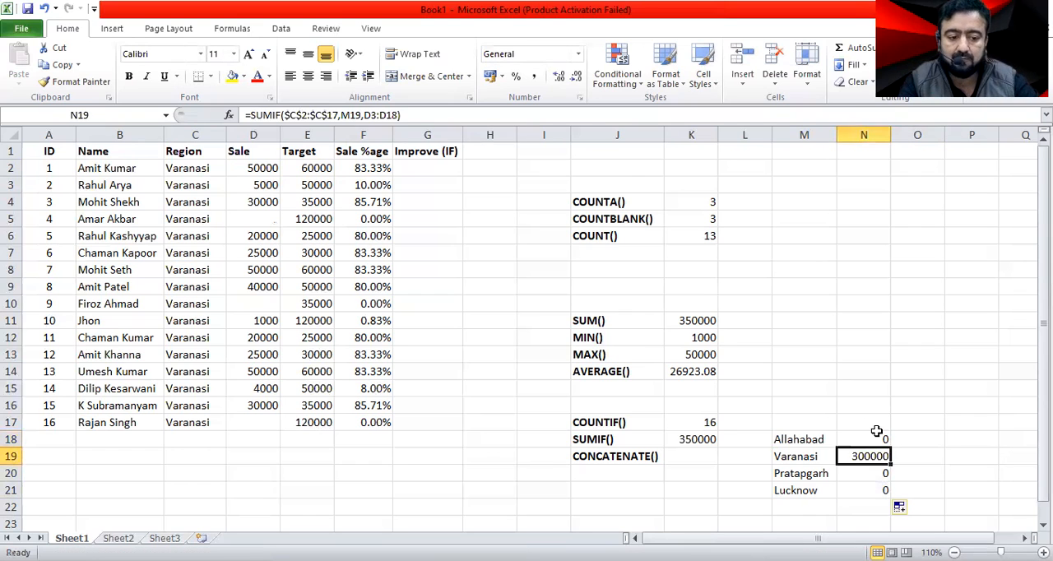
pyautogui.press('F2')
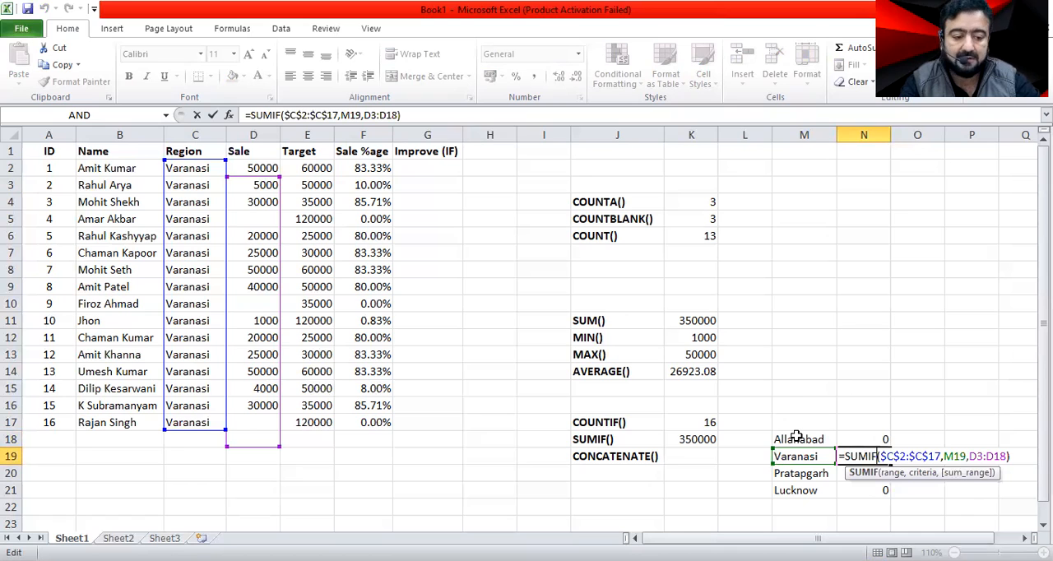
pyautogui.hotkey('ctrl', 'Return')
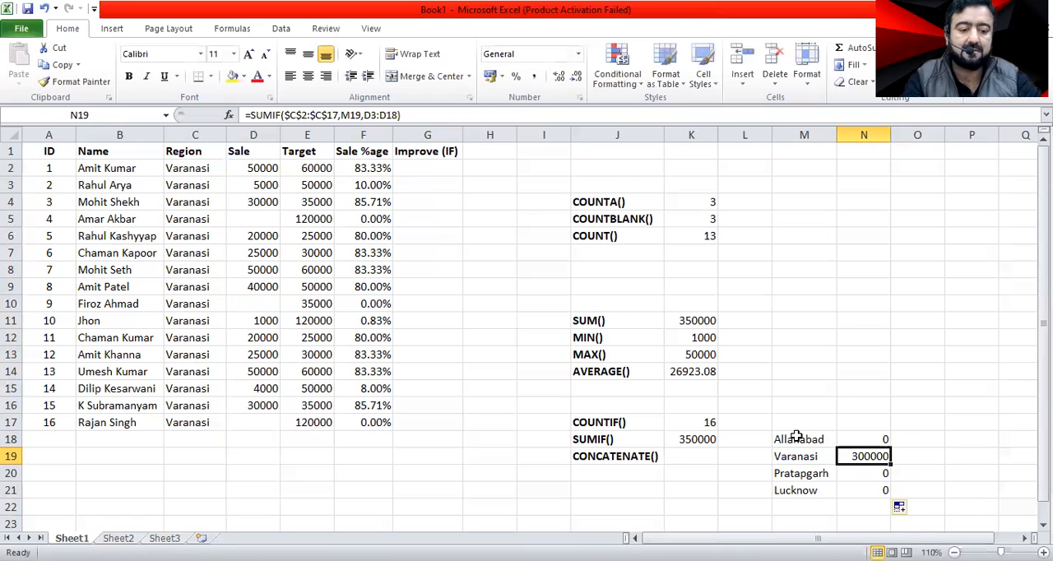
# Make the sum range in N18's SUMIF formula absolute as $D$2:$D$17.
pyautogui.press('Up')
pyautogui.press('F2')
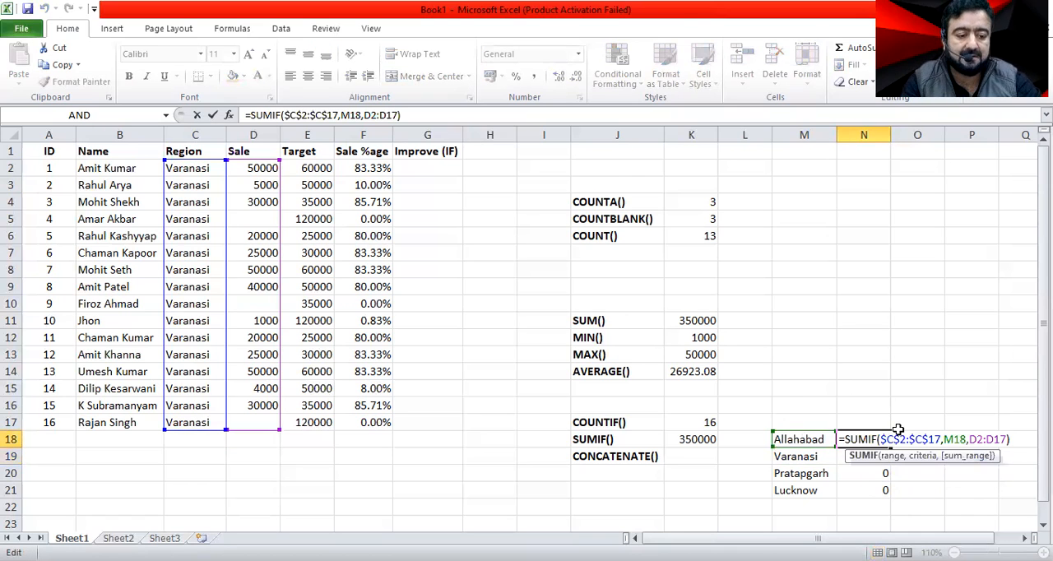
pyautogui.press('Left')
pyautogui.press('Left')
pyautogui.press('Left')
pyautogui.press('Left')
pyautogui.press('Left')
pyautogui.press('Left')
pyautogui.press('Left')
pyautogui.hotkey('shift', 'Right')
pyautogui.hotkey('shift', 'Right')
pyautogui.hotkey('shift', 'Right')
pyautogui.hotkey('shift', 'Right')
pyautogui.hotkey('shift', 'Right')
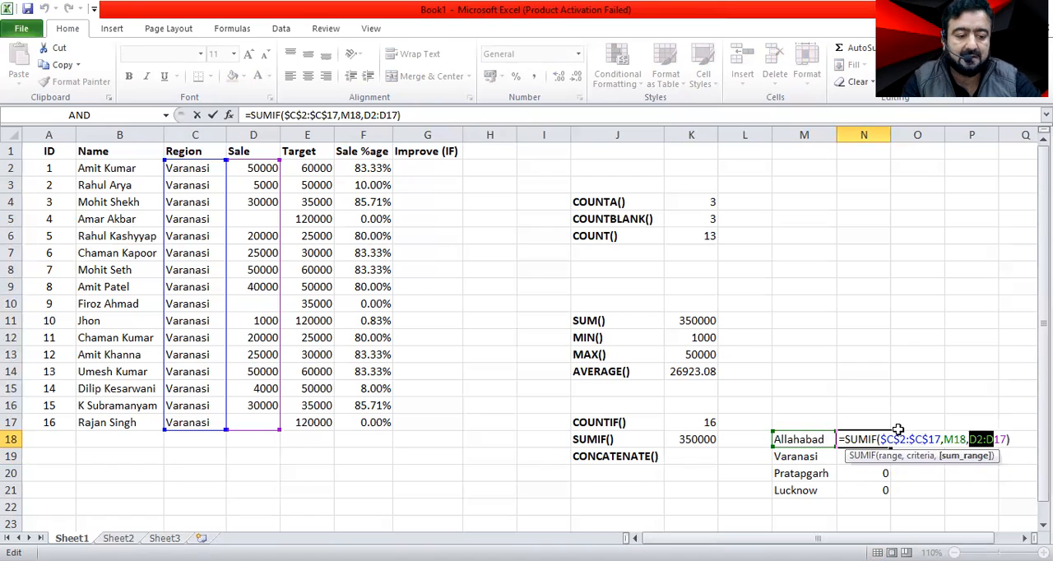
pyautogui.hotkey('shift', 'Right')
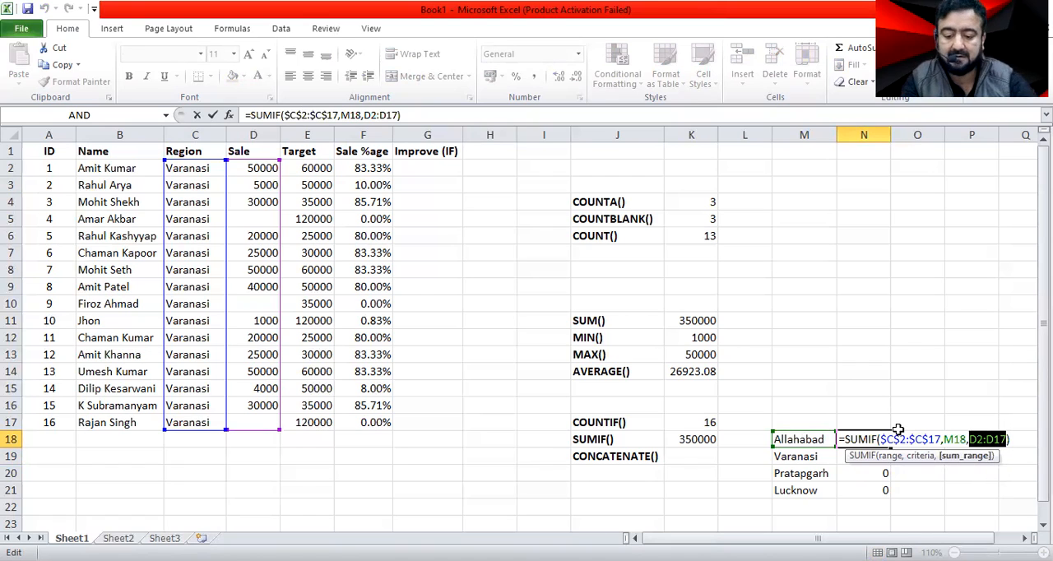
pyautogui.press('F4')
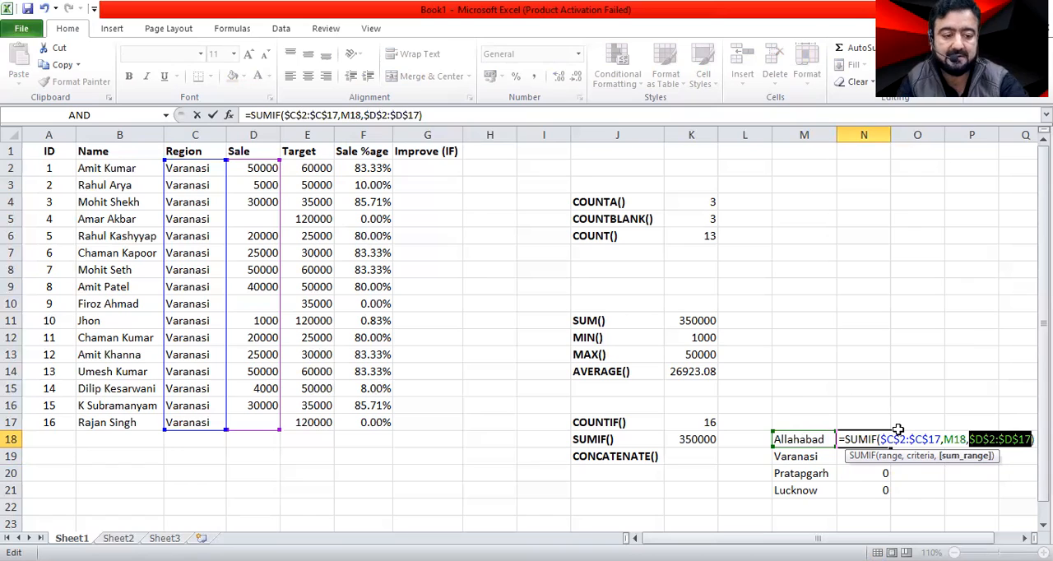
pyautogui.press('Return')
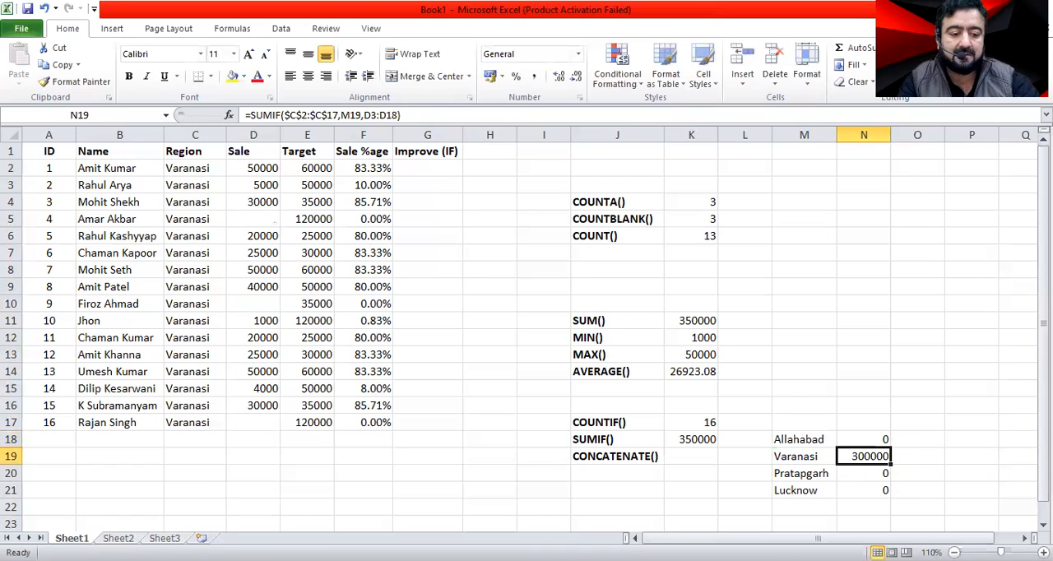
# Try filling the fully absolute SUMIF formula from N18 down through N21, and undo the fill.
pyautogui.press('Up')
pyautogui.moveTo(890, 445); pyautogui.dragTo(880, 492)
pyautogui.click(918, 473)
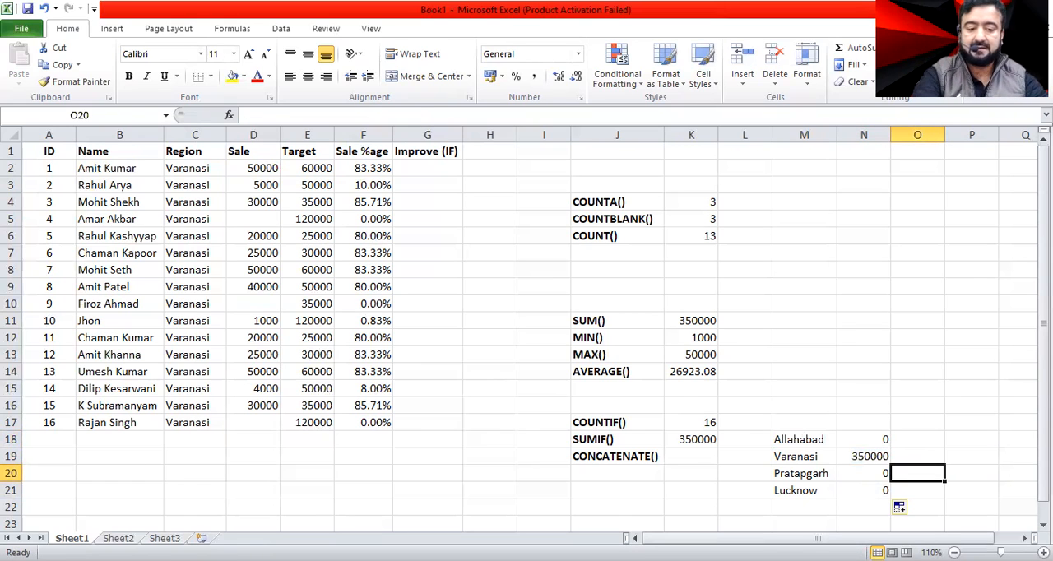
pyautogui.hotkey('ctrl', 'z')
pyautogui.press('Down')
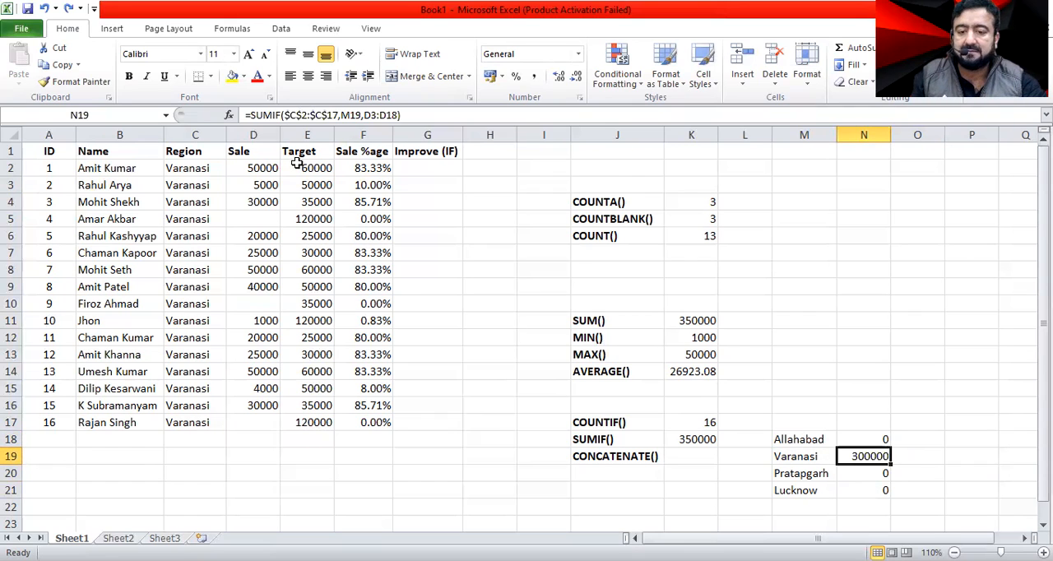
# Compare the SUM total in K11 with the Varanasi total in N19 and inspect N19's formula ranges.
pyautogui.click(594, 321)
pyautogui.click(695, 321)
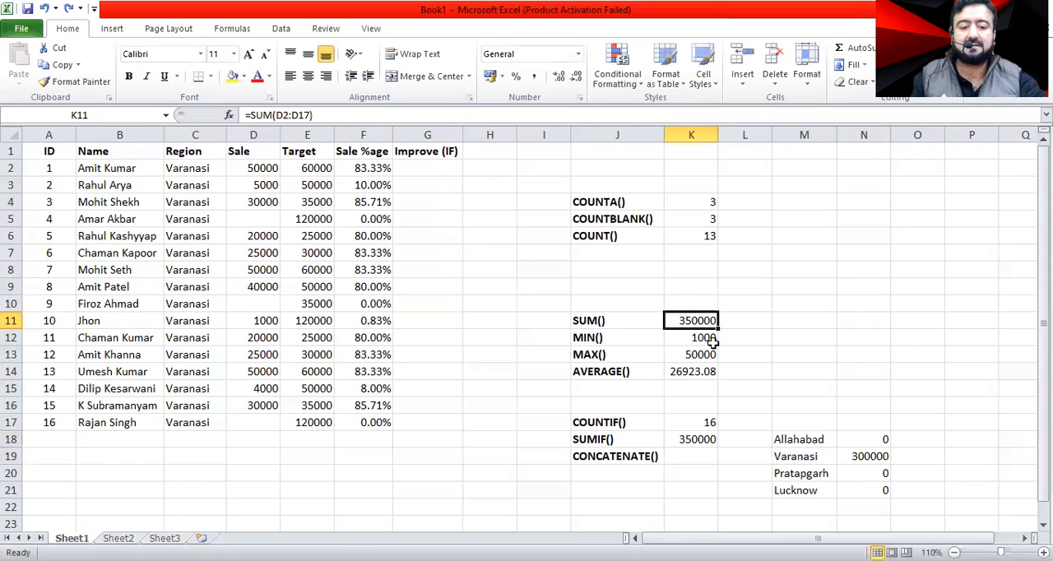
pyautogui.click(864, 457)
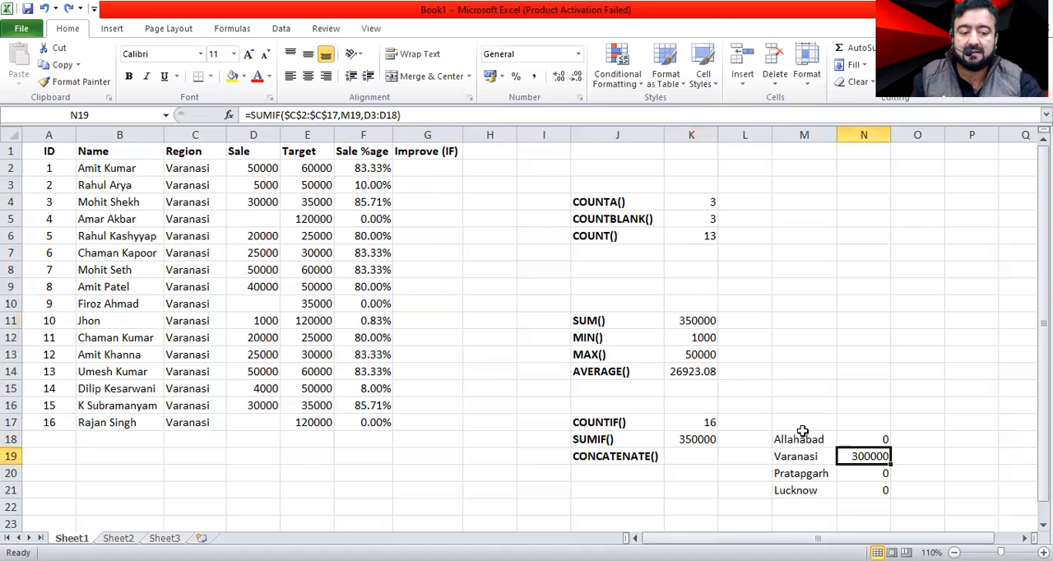
pyautogui.doubleClick(869, 456)
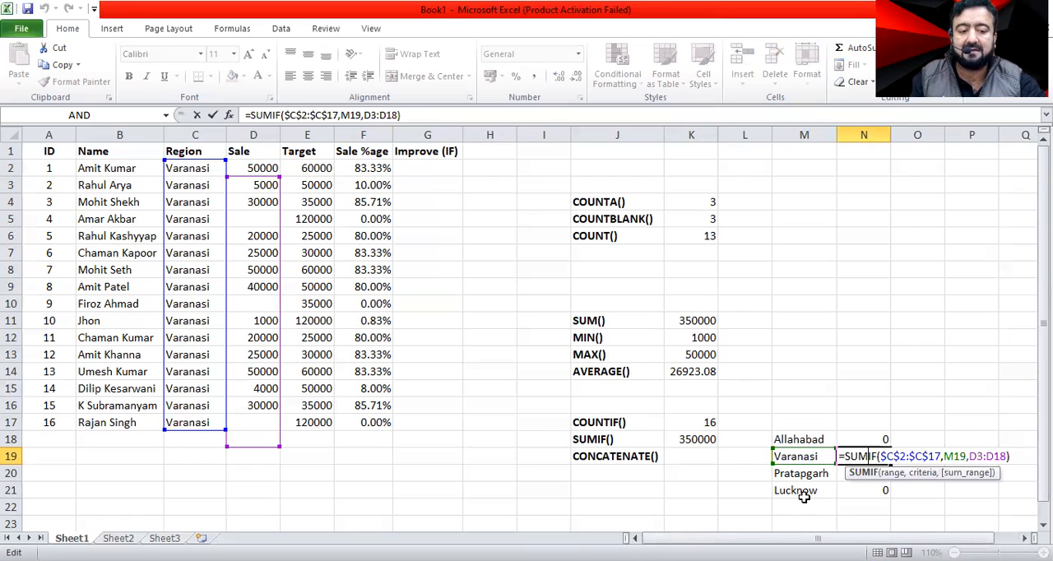
# Fill the fully absolute SUMIF formula from N18 down through N21.
pyautogui.hotkey('ctrl', 'Return')
pyautogui.press('Up')
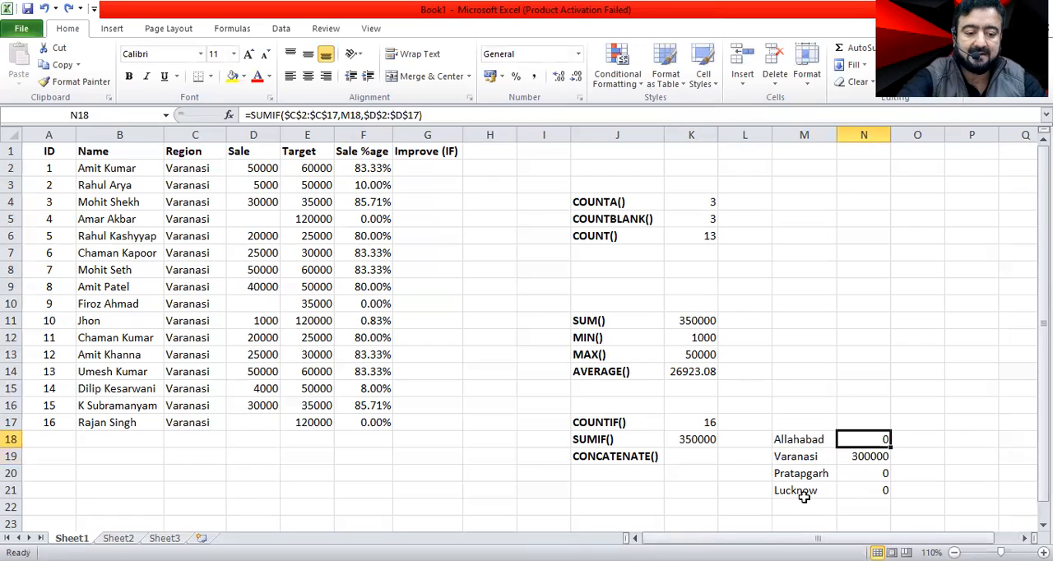
pyautogui.press('F2')
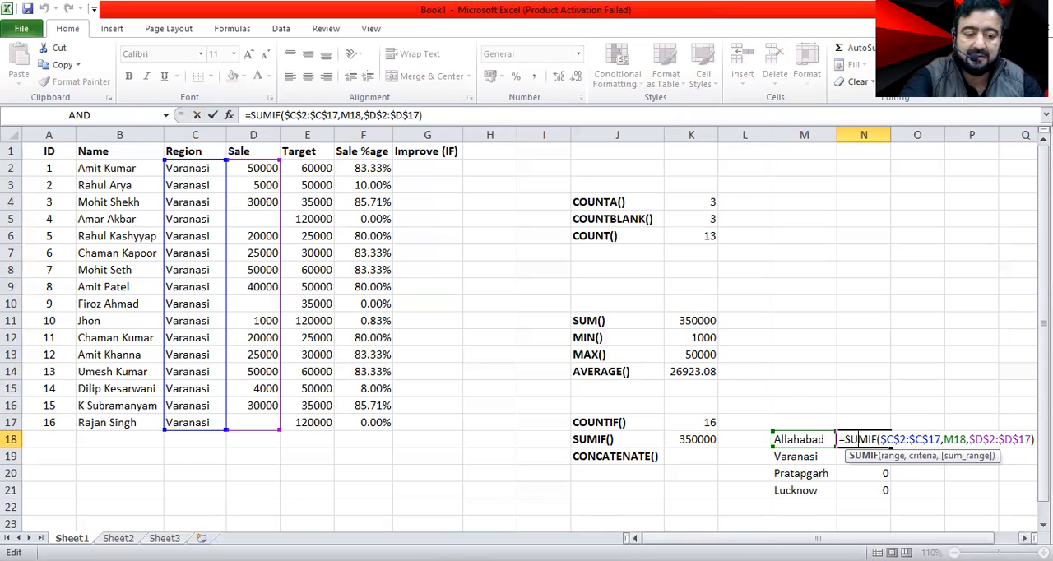
pyautogui.hotkey('ctrl', 'Return')
pyautogui.moveTo(891, 447); pyautogui.dragTo(891, 497)
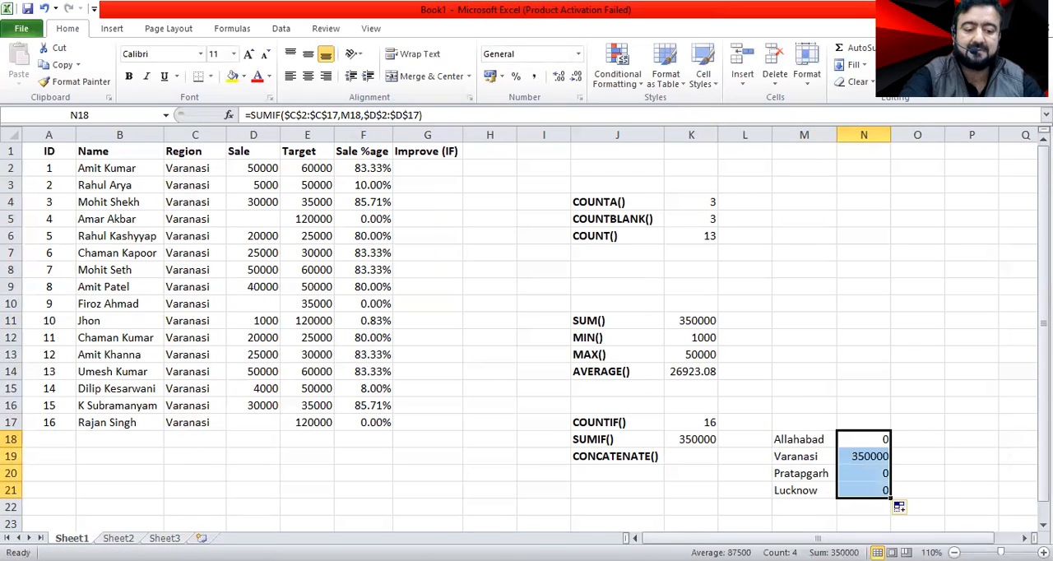
pyautogui.click(920, 441)
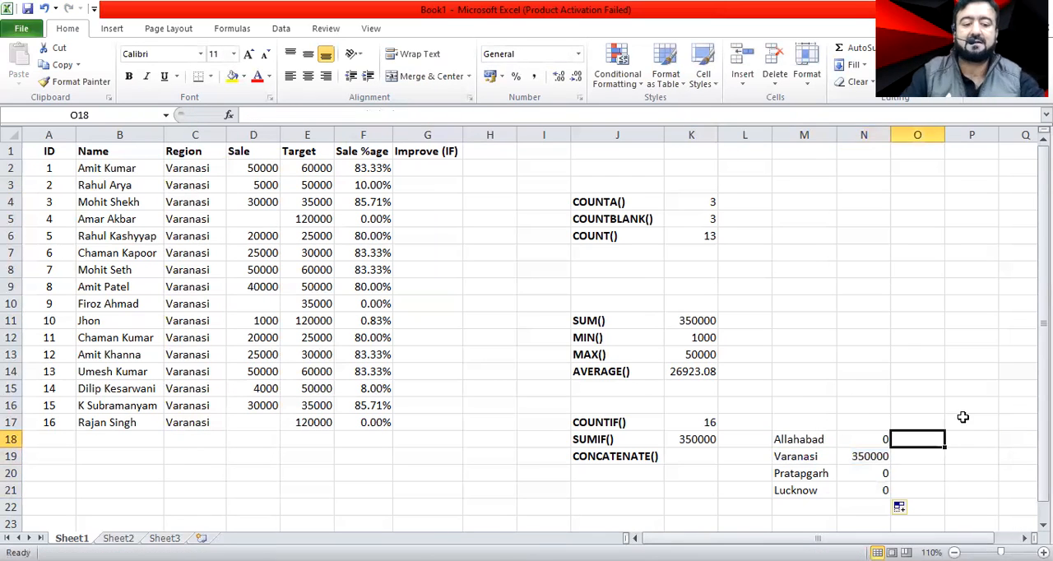
# Change the region in C2 to Allahabad and the region in C4 to Lucknow.
pyautogui.click(177, 170)
pyautogui.write('Alla')
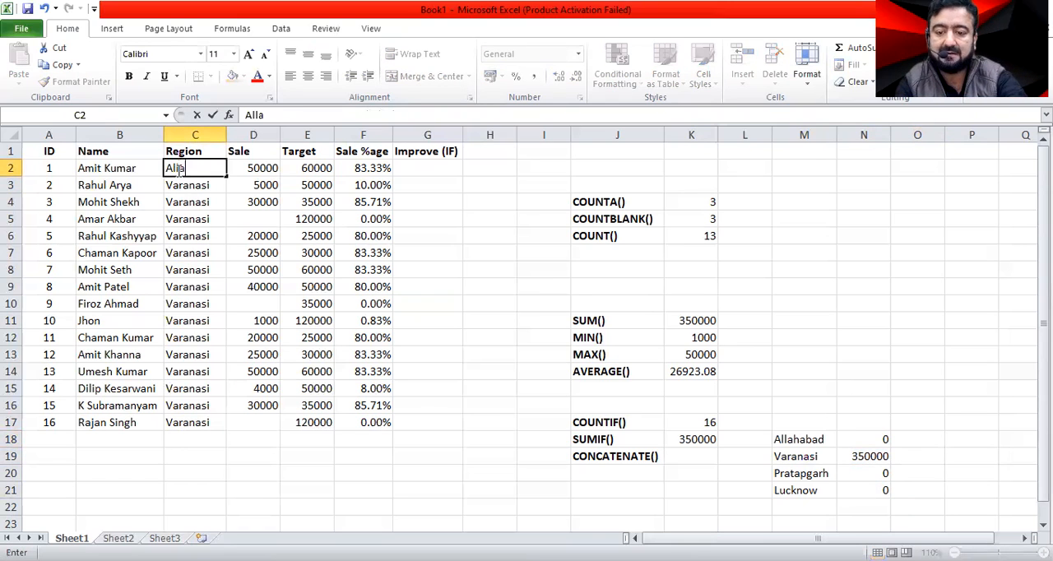
pyautogui.write('habad')
pyautogui.press('Return')
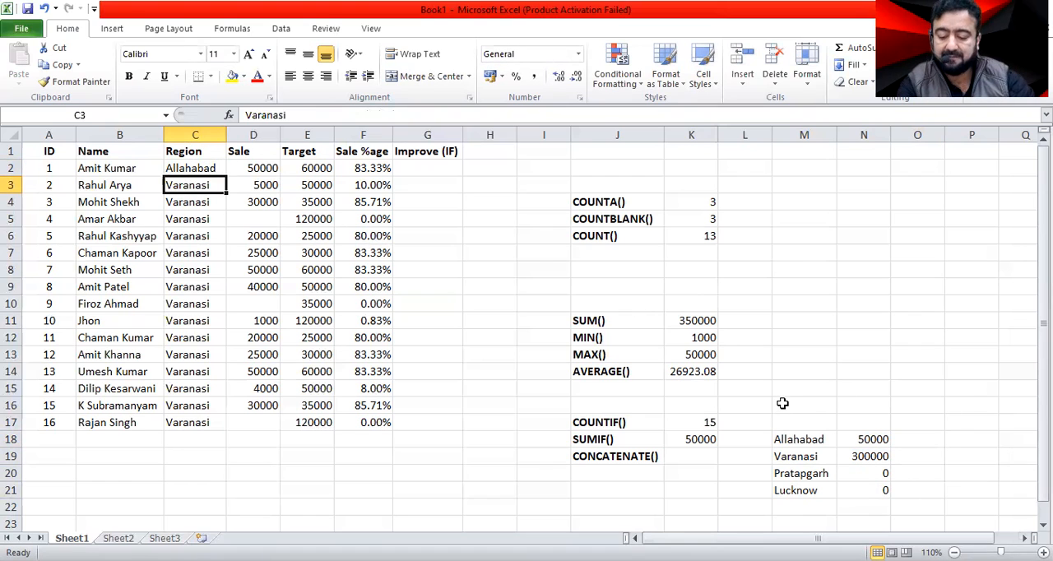
pyautogui.write('P')
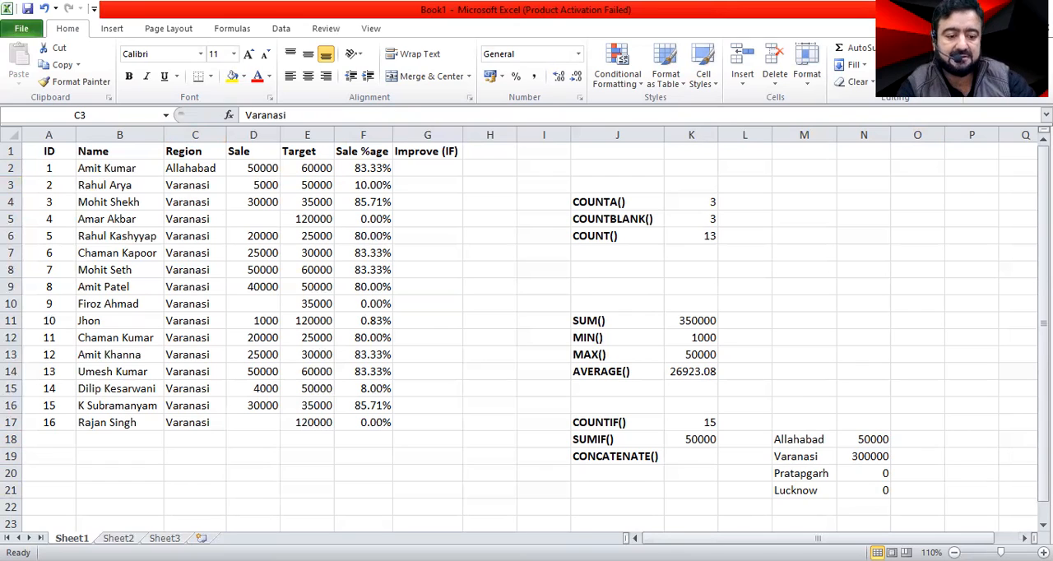
pyautogui.click(190, 209)
pyautogui.write('Luck')
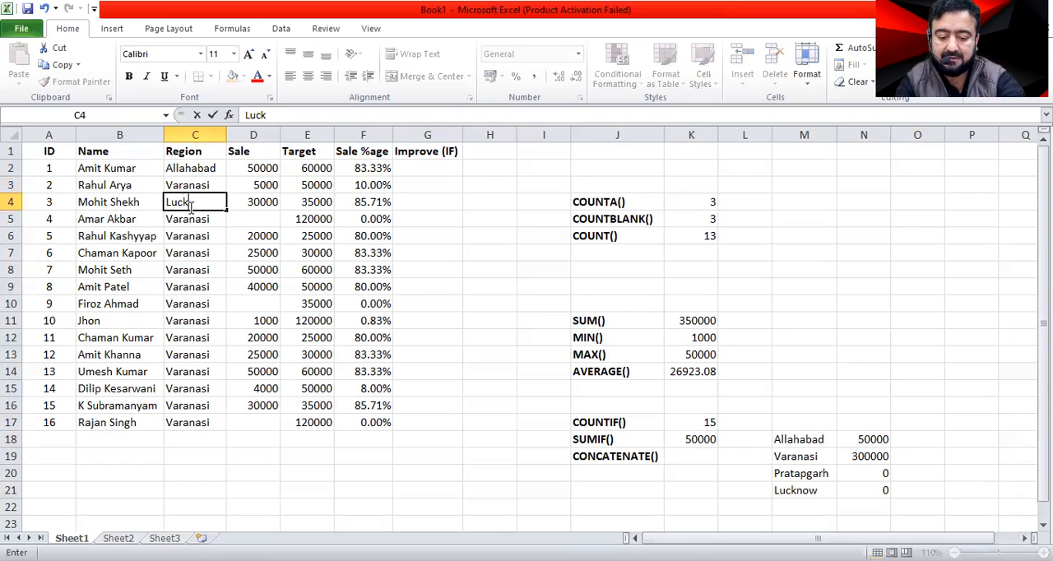
pyautogui.write('now')
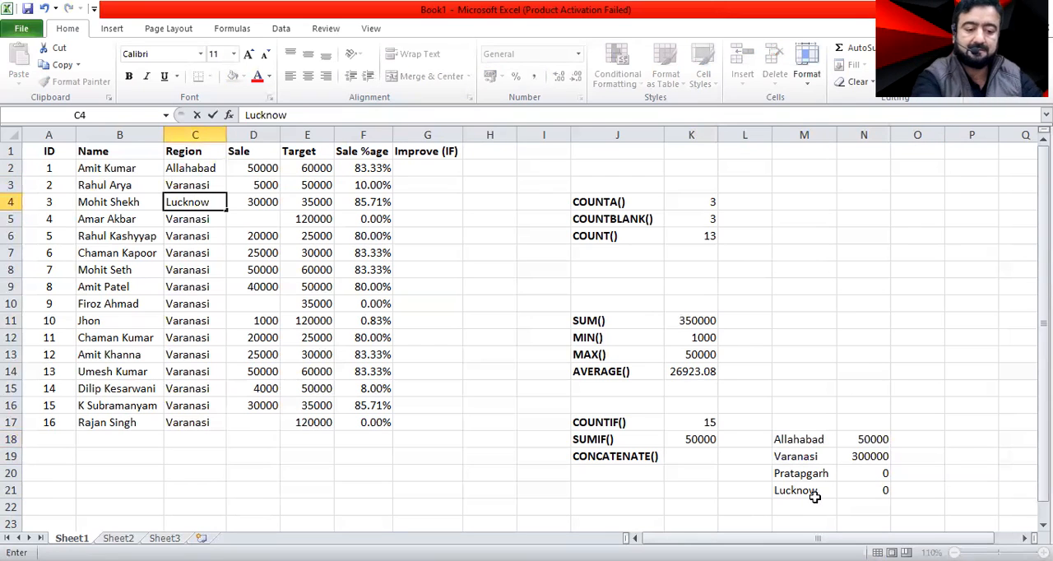
pyautogui.press('Return')
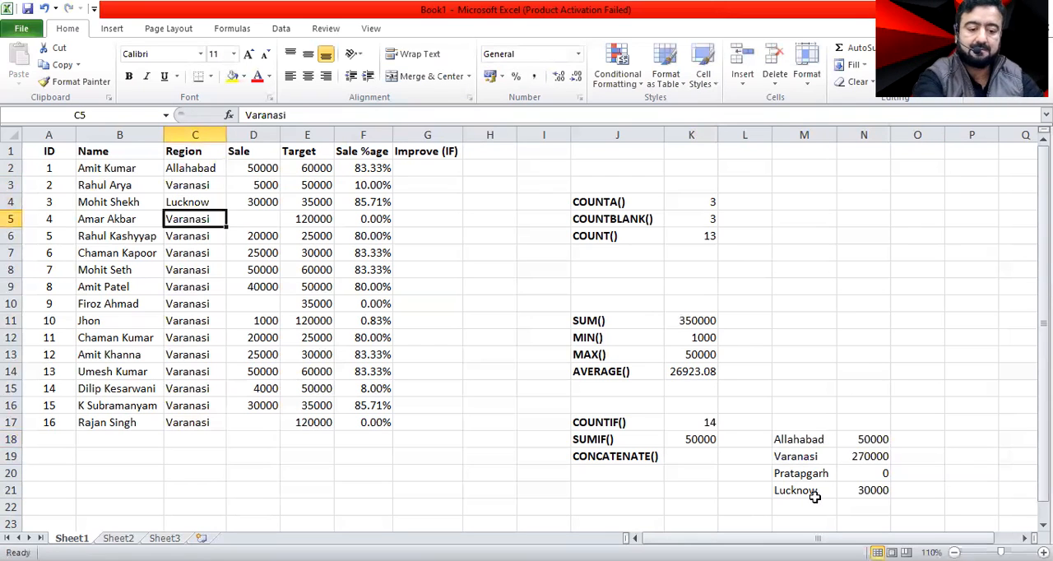
# Change the region in C9 to Allahabad and the regions in C13 and C15 to Lucknow.
pyautogui.click(177, 286)
pyautogui.write('Allahabad')
pyautogui.press('Return')
pyautogui.press('Down')
pyautogui.press('Down')
pyautogui.press('Down')
pyautogui.write('Lucknow')
pyautogui.press('Return')
pyautogui.press('Down')
pyautogui.write('L')
pyautogui.press('Return')
# Enter Prapgarh as the region in C12.
pyautogui.press('Up')
pyautogui.press('Up')
pyautogui.press('Up')
pyautogui.press('Up')
pyautogui.write('P')
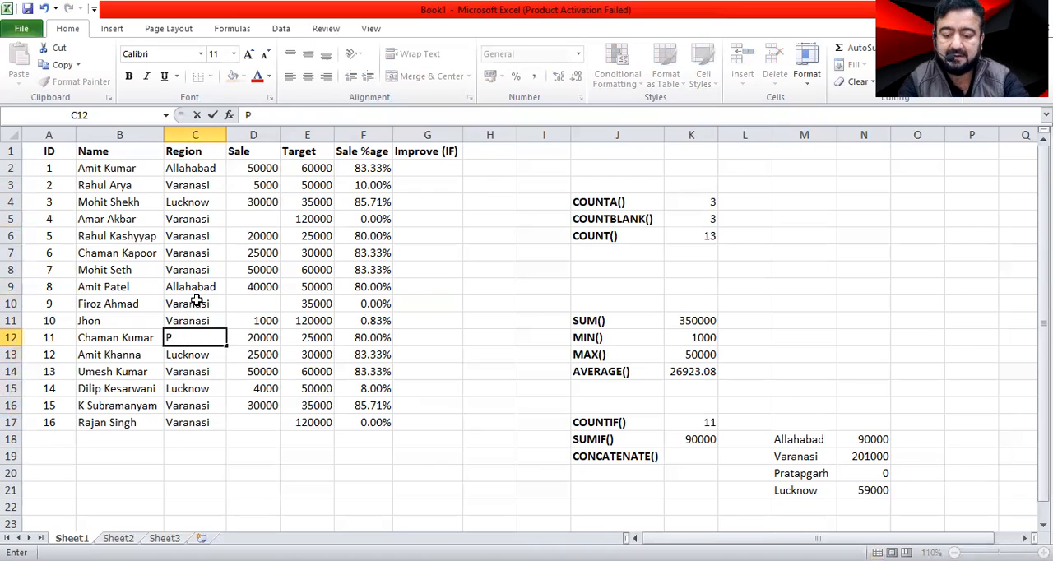
pyautogui.write('ra')
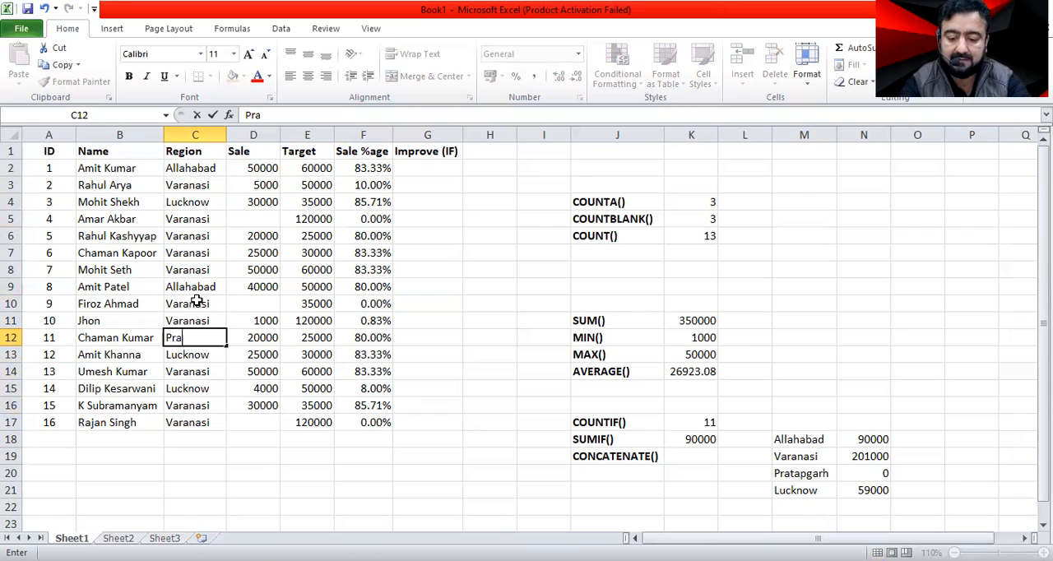
pyautogui.write('pgarh')
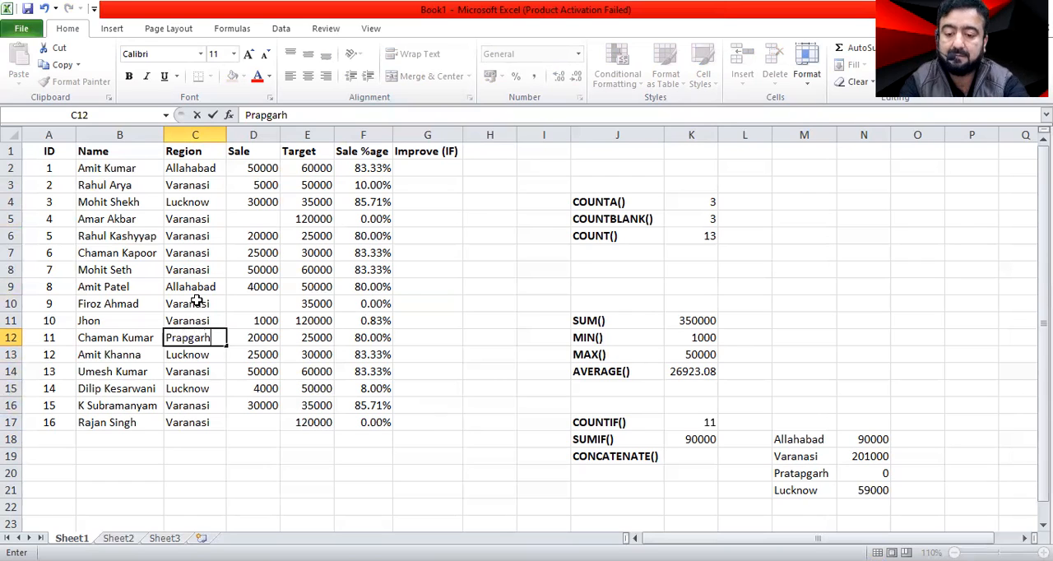
pyautogui.press('Return')
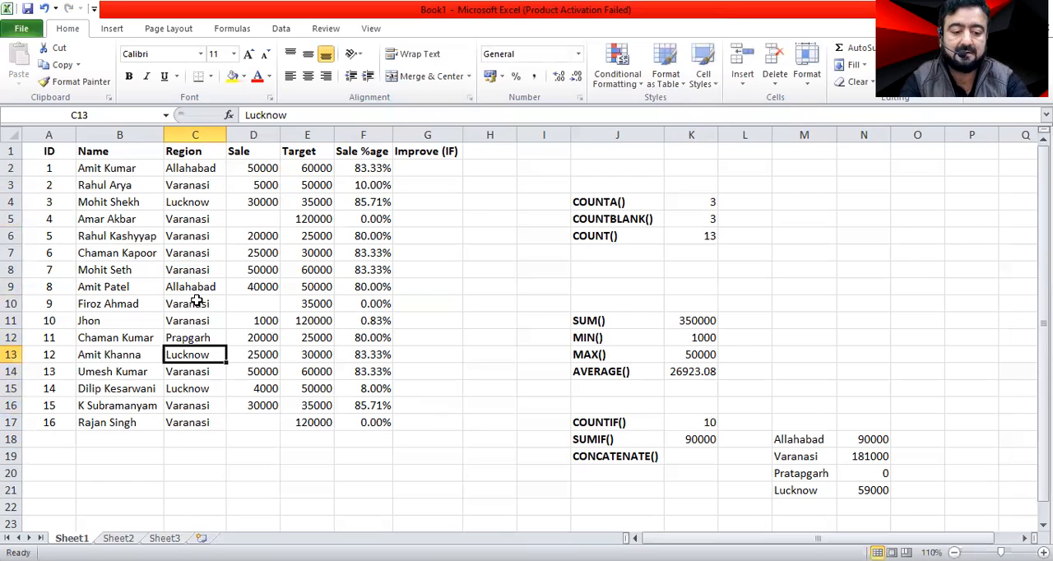
# Copy the Pratapgarh label from M20 into C12 of the Region column.
pyautogui.press('Up')
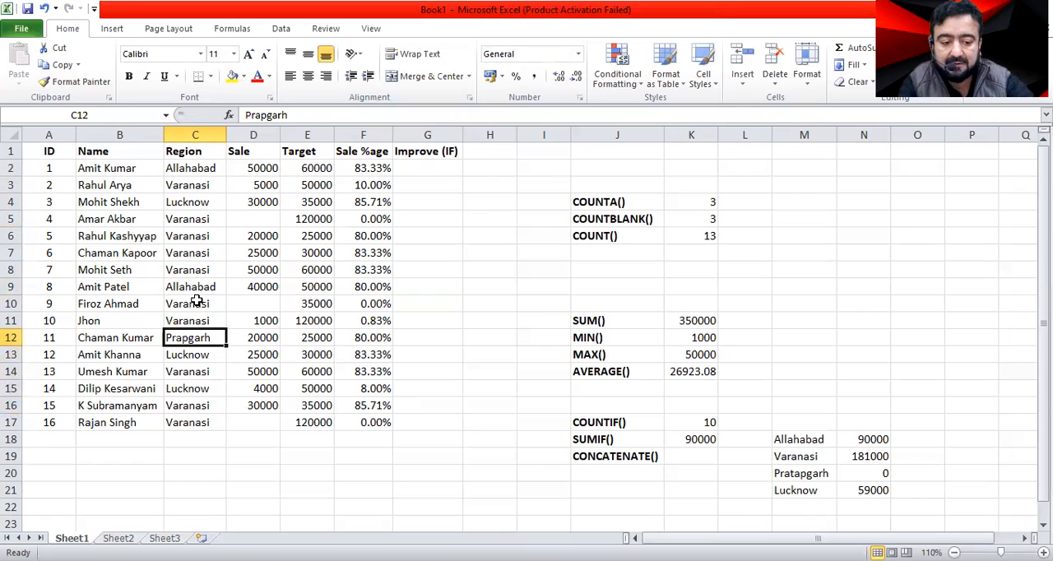
pyautogui.click(816, 480)
pyautogui.hotkey('ctrl', 'c')
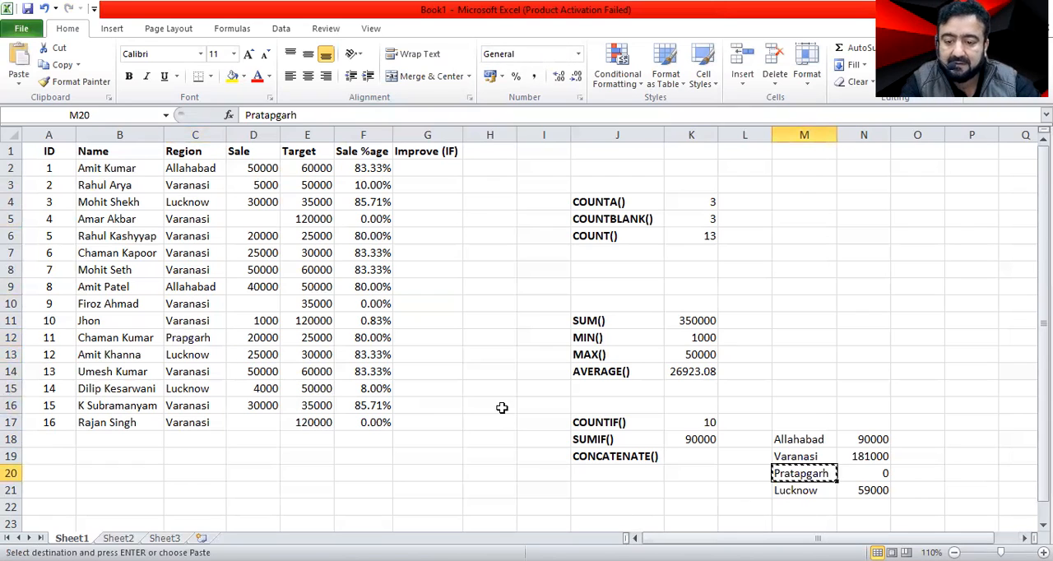
pyautogui.click(206, 338)
pyautogui.hotkey('ctrl', 'v')
pyautogui.press('ctrl')
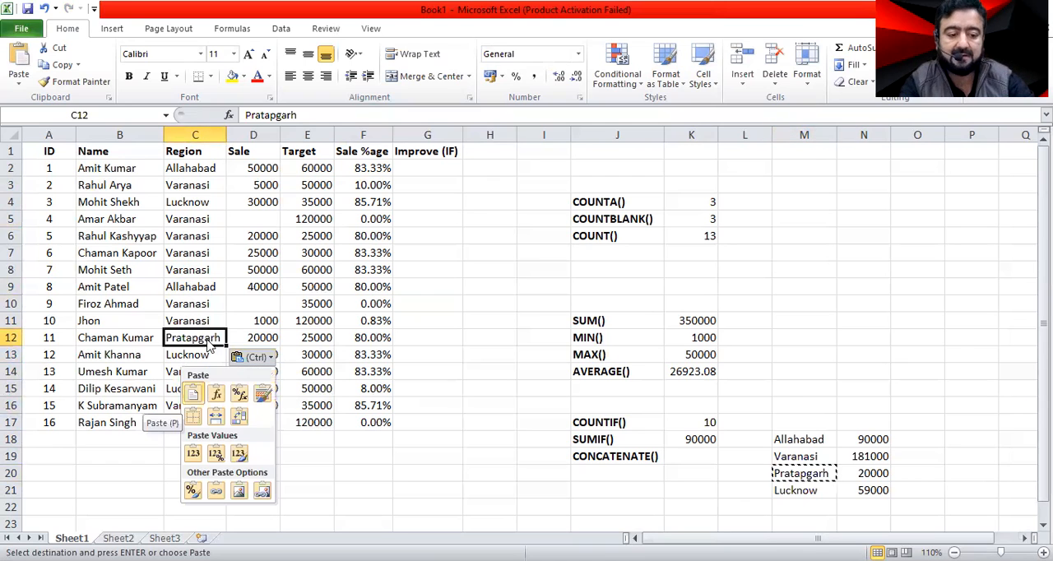
pyautogui.press('Escape')
pyautogui.press('Escape')
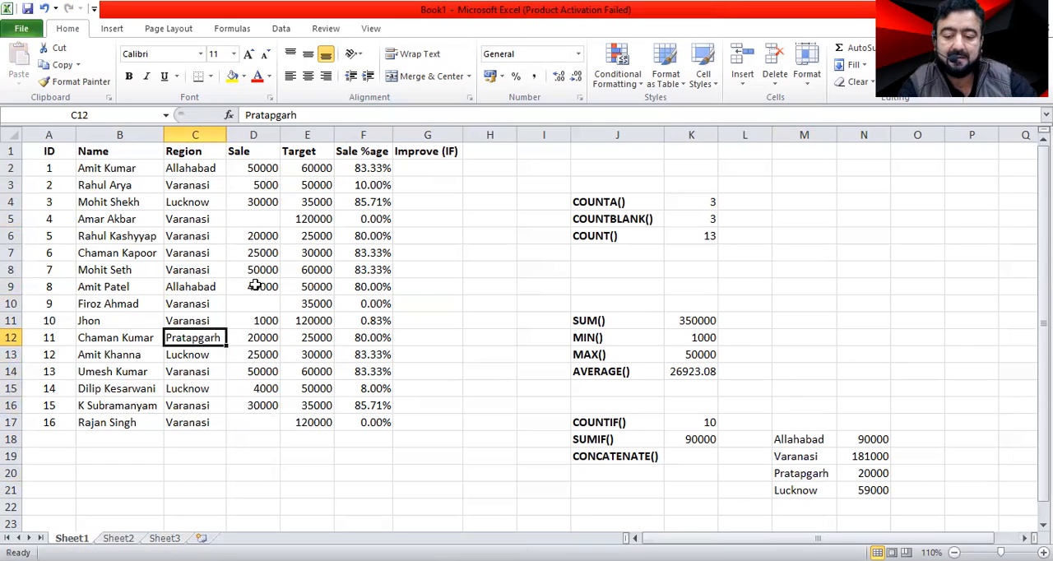
# Change the region in C16 to Pratapgarh.
pyautogui.click(200, 405)
pyautogui.write('pgarh')
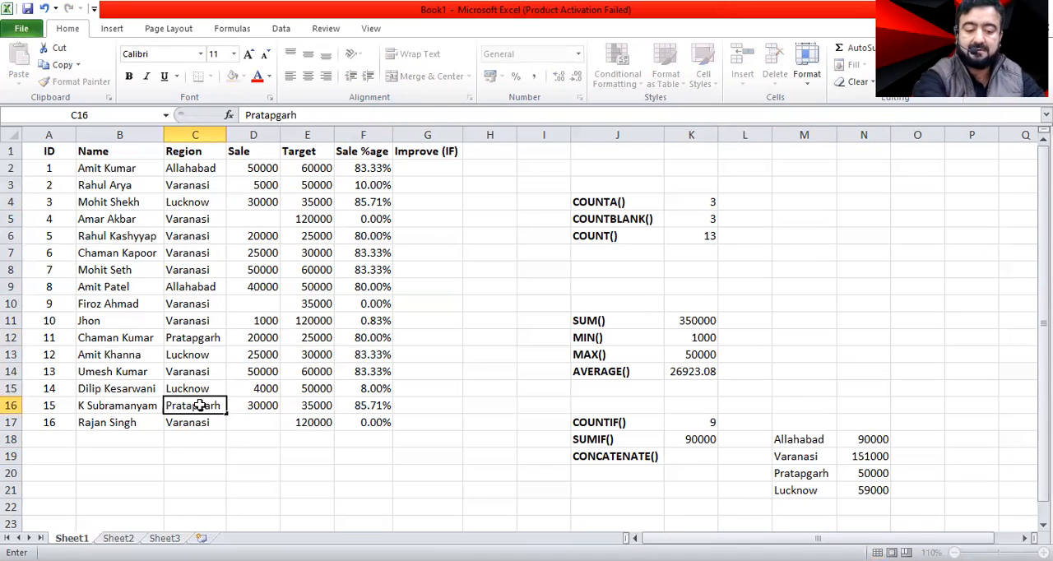
pyautogui.press('Return')
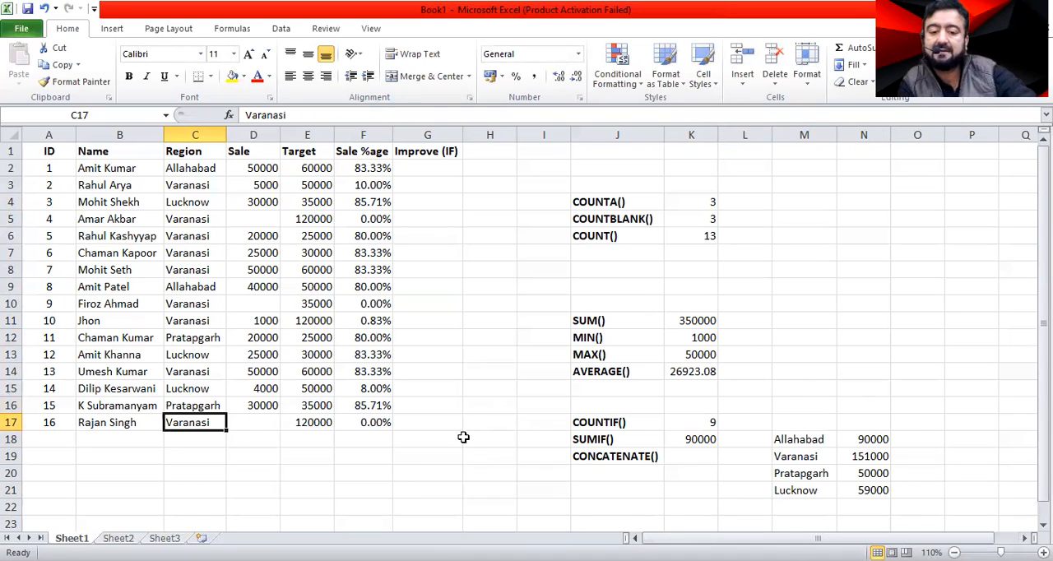
pyautogui.click(492, 424)
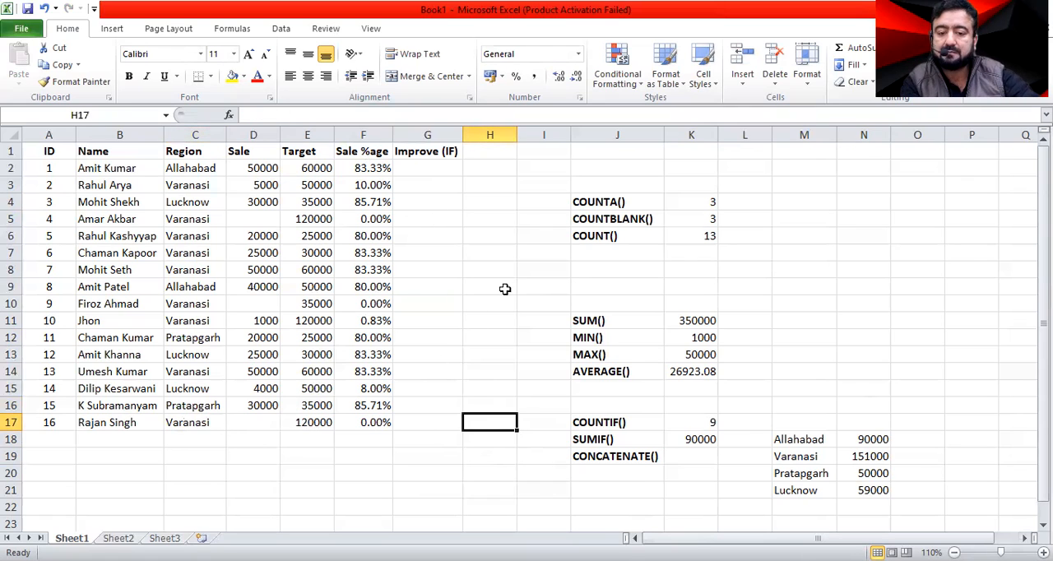
# Start an IF formula in G2 of the Improve (IF) column with the logical test F2<50%.
pyautogui.click(377, 219)
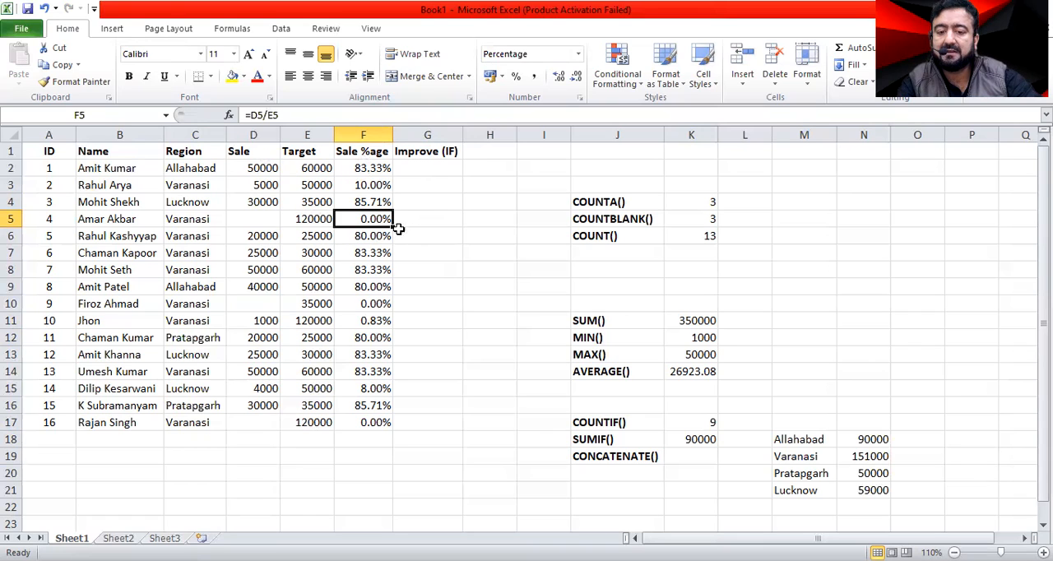
pyautogui.click(435, 169)
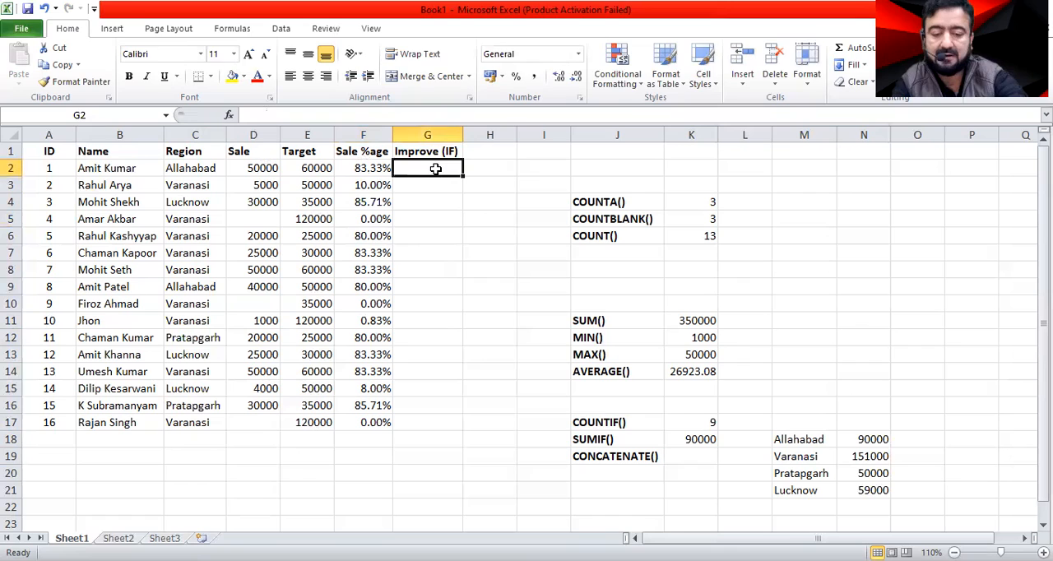
pyautogui.write('=if')
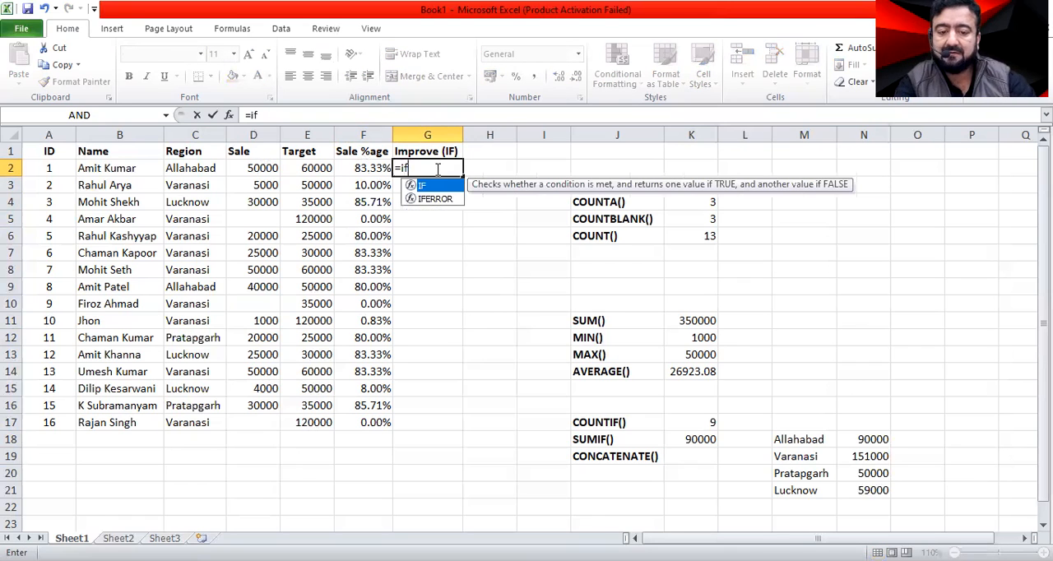
pyautogui.press('Tab')
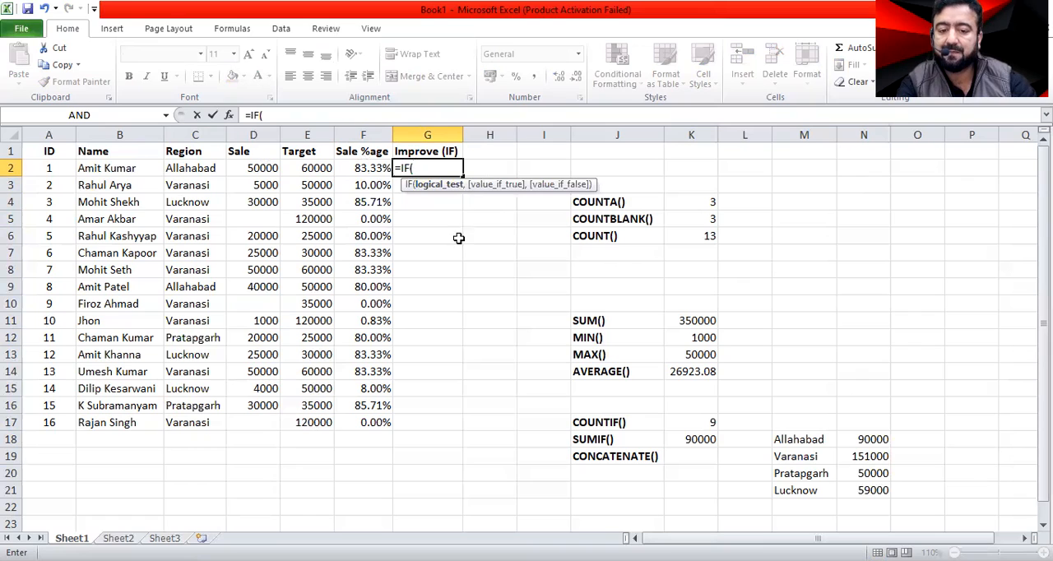
pyautogui.click(359, 168)
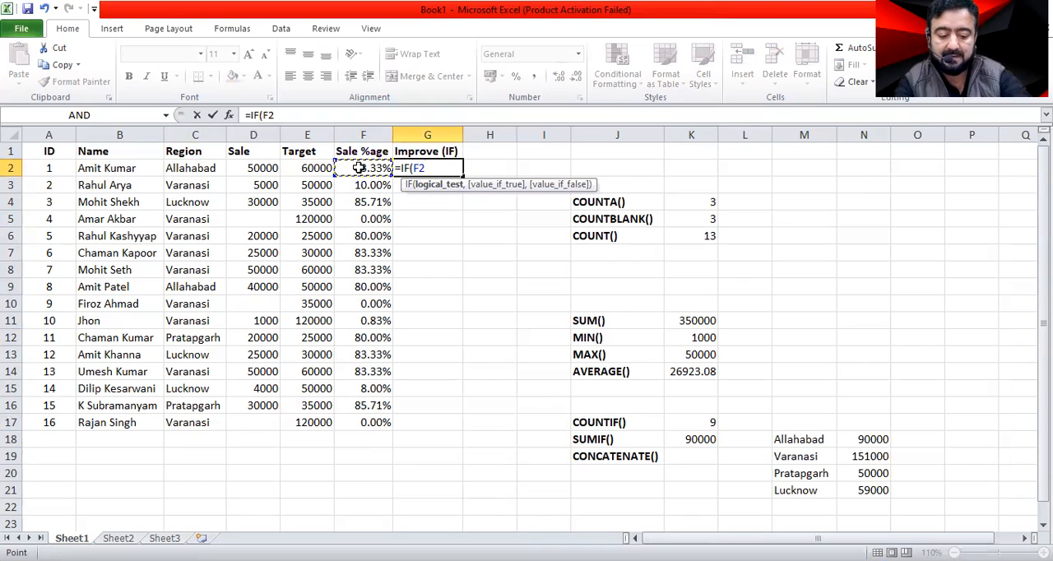
pyautogui.write('<50')
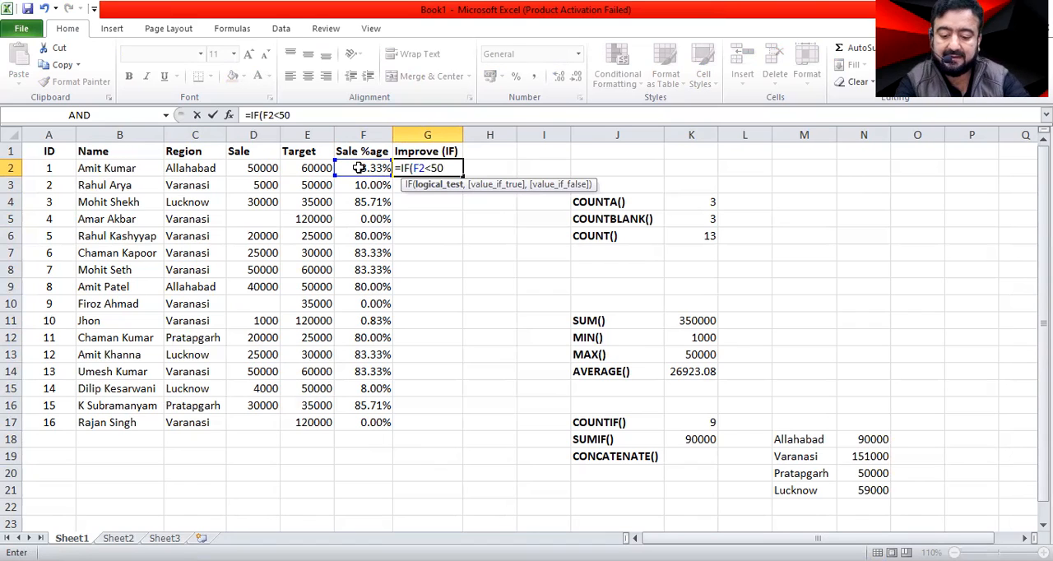
pyautogui.write('%')
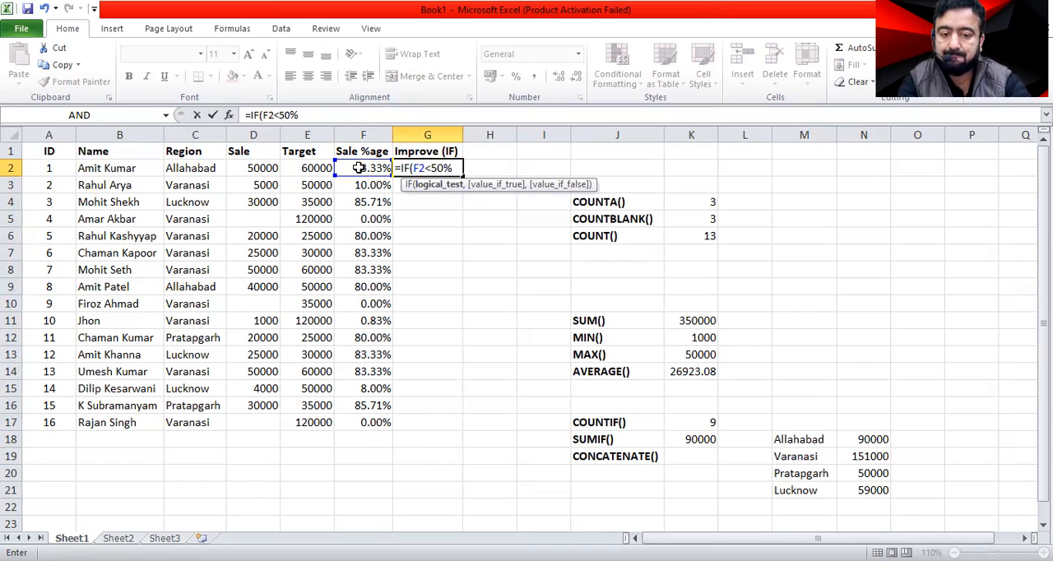
pyautogui.write(',')
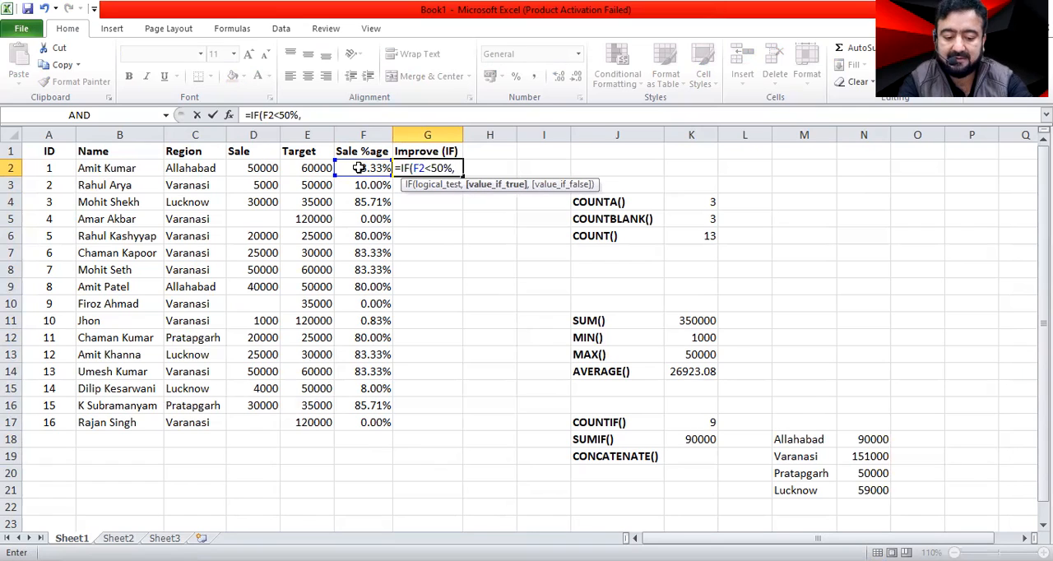
pyautogui.write('"')
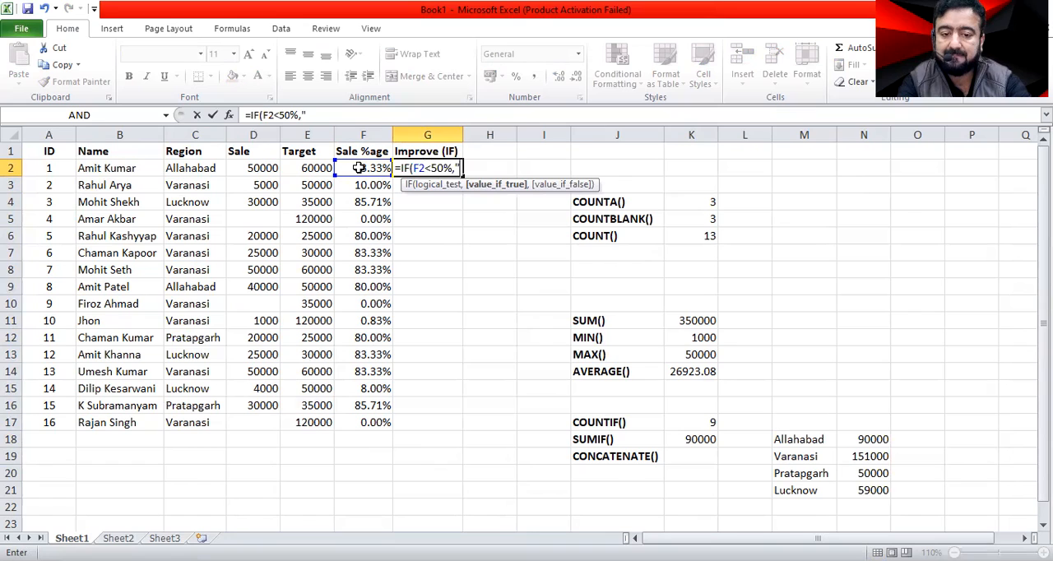
pyautogui.write('Improve Sale')
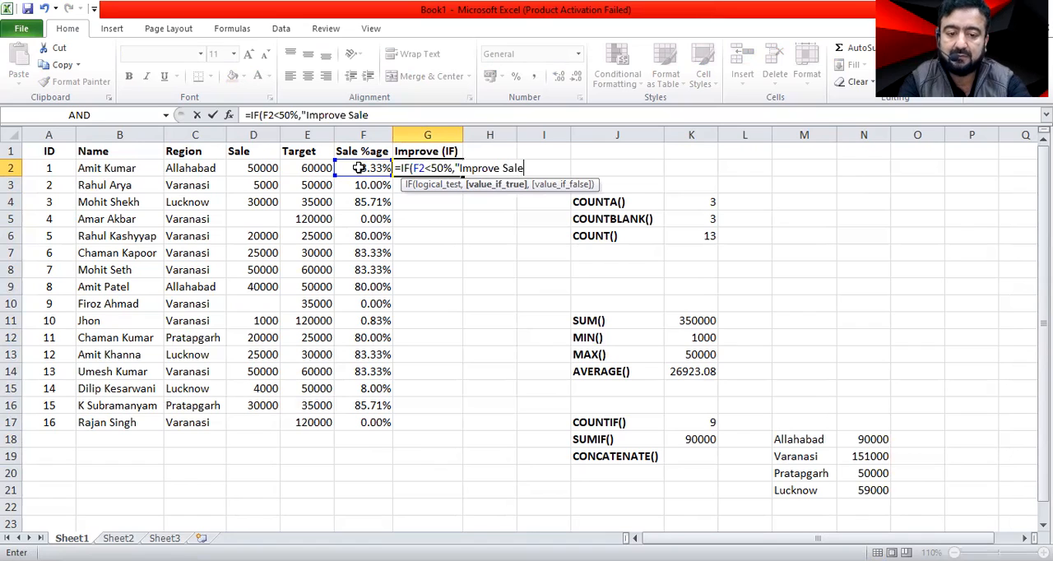
pyautogui.write('"')
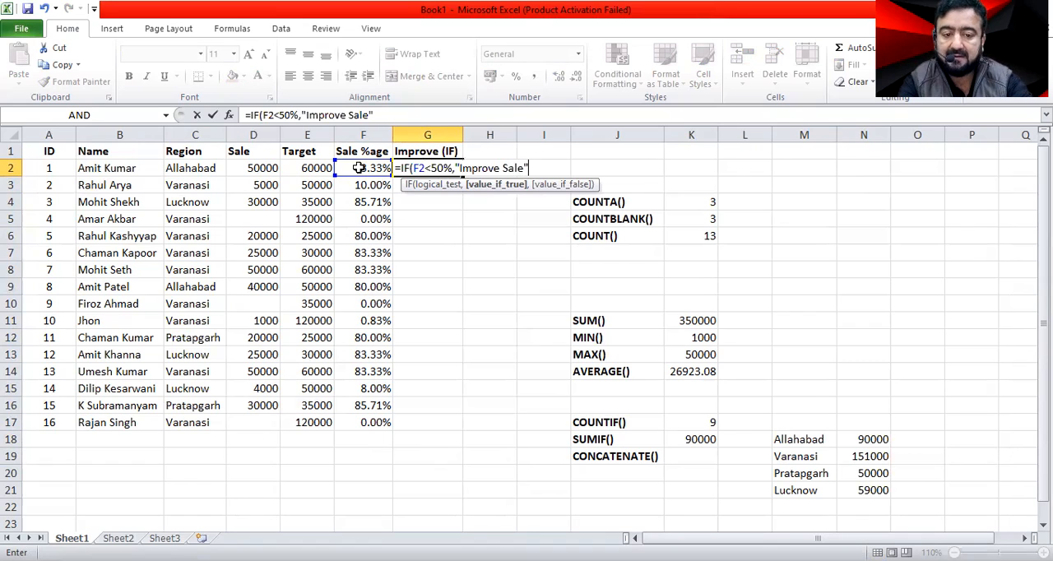
pyautogui.write(',')
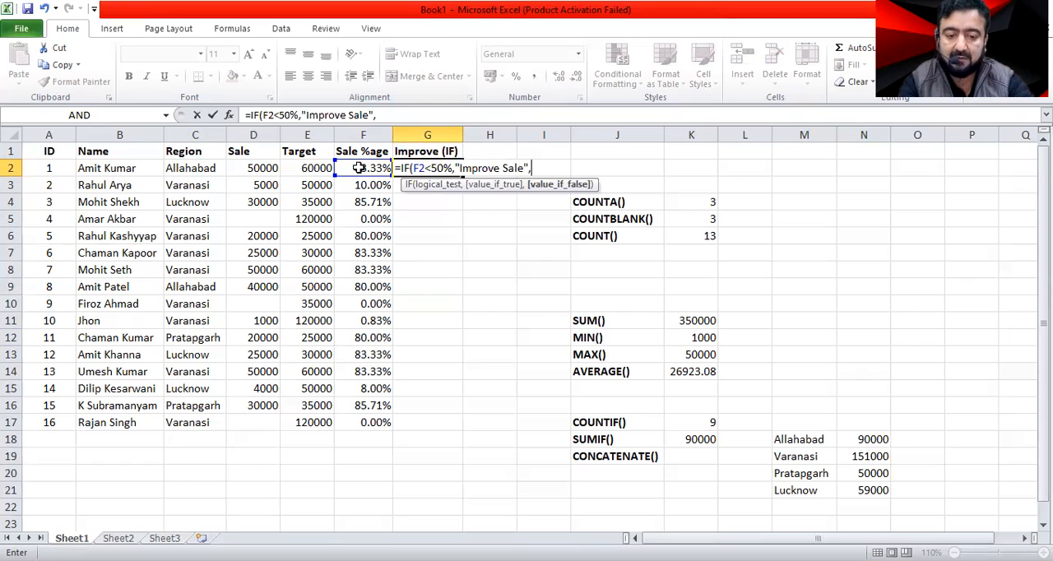
# Complete the IF formula in G2 to return "Improve Sale" when true and "Good" when false.
pyautogui.write('","Good')
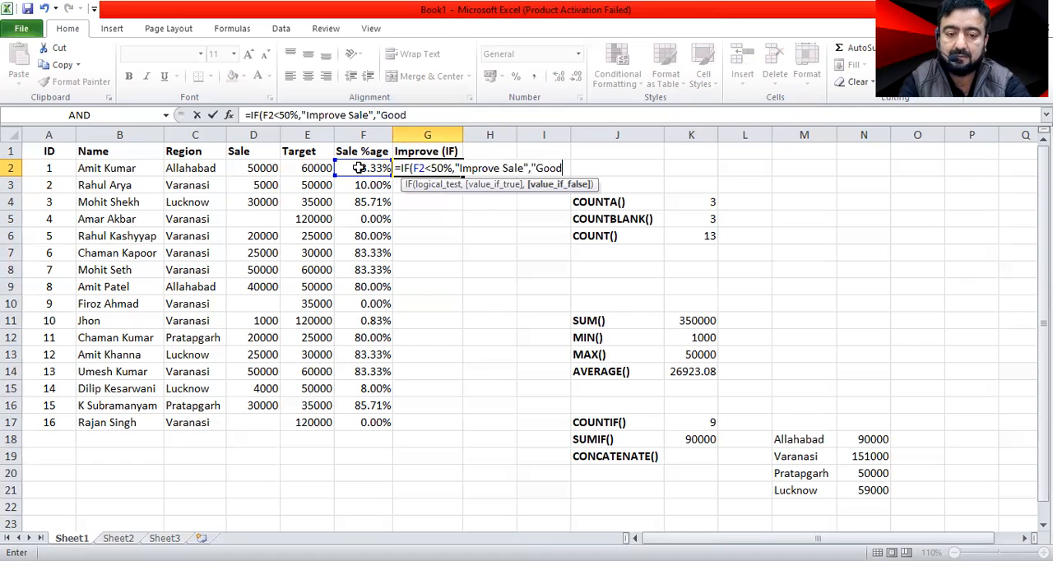
pyautogui.write('"')
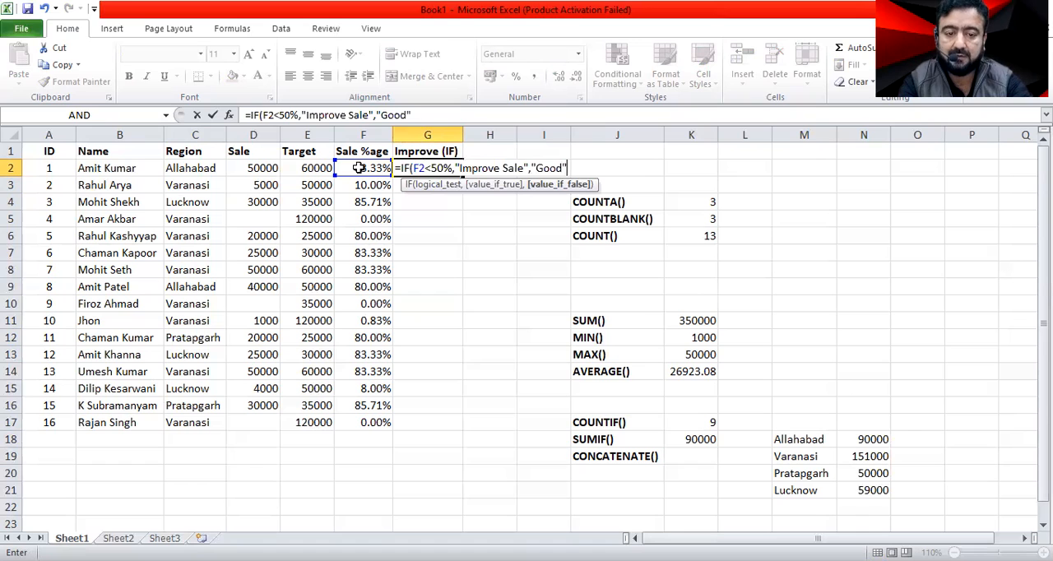
pyautogui.write(')')
pyautogui.press('Return')
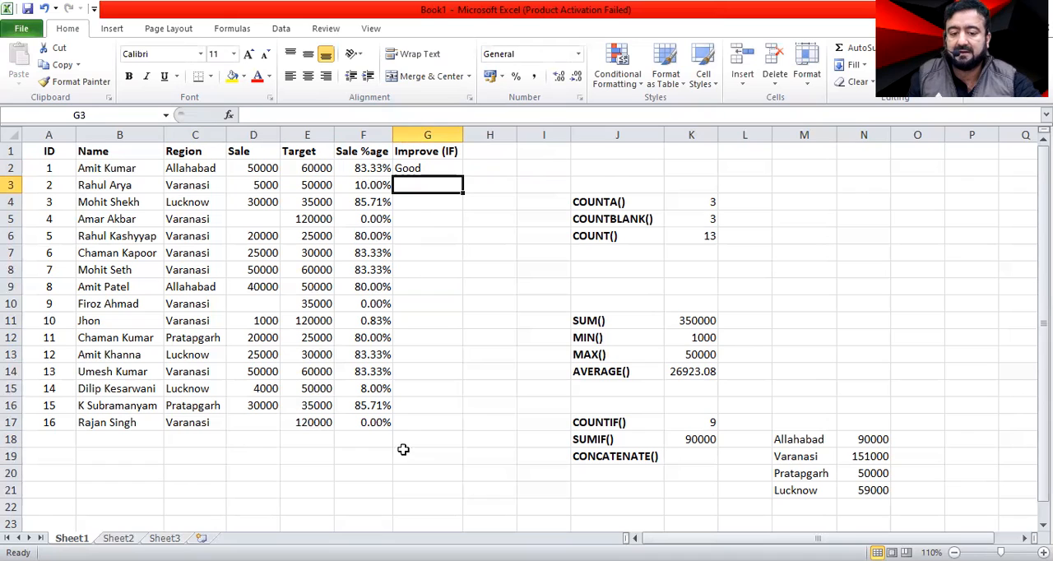
# Fill the IF formula from G2 down the Improve (IF) column through G17.
pyautogui.click(420, 168)
pyautogui.moveTo(462, 177); pyautogui.dragTo(444, 429)
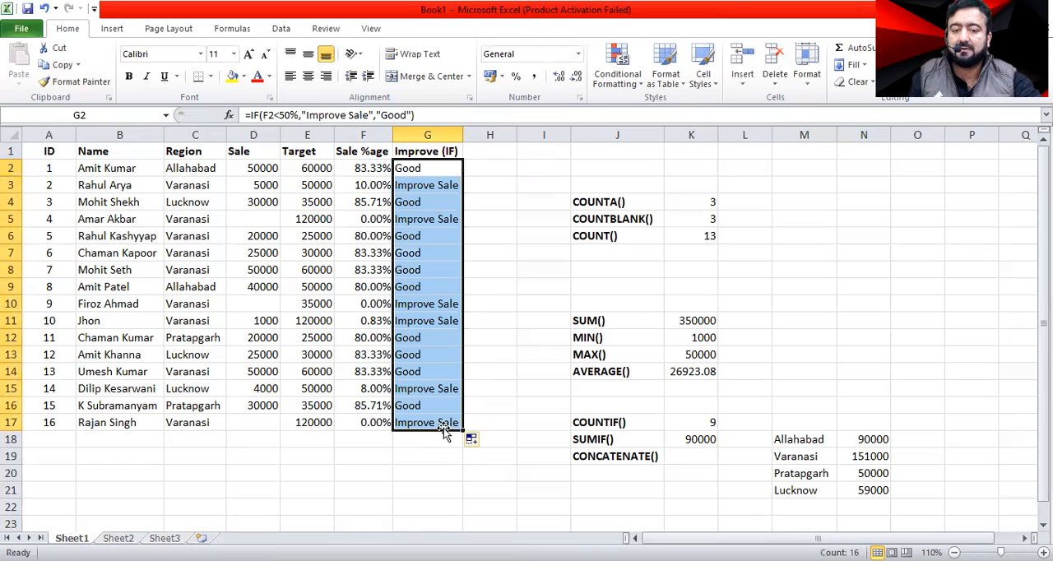
pyautogui.click(487, 183)
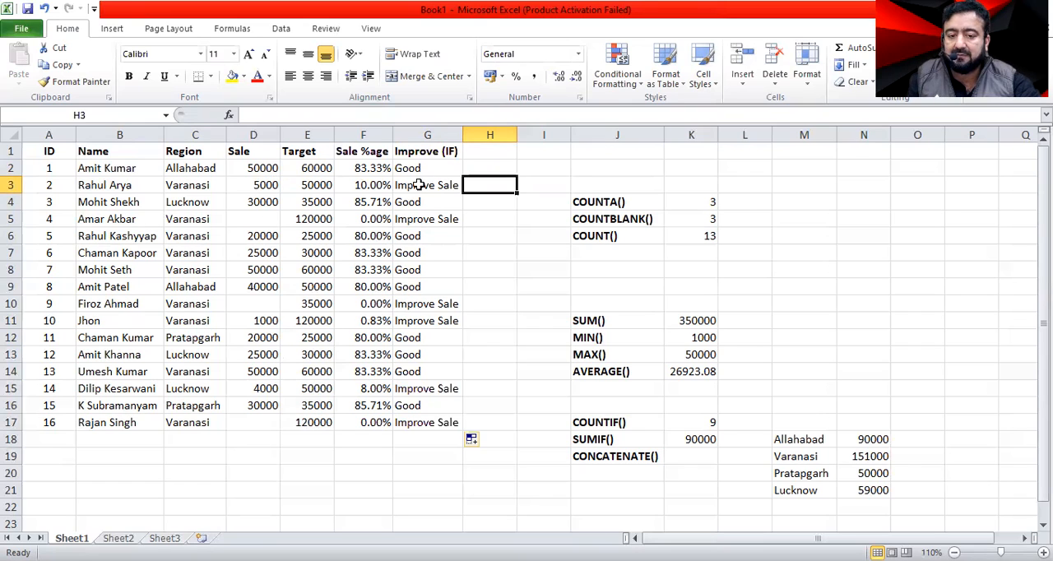
# Set the sale in D3 to 50000 and check the row's remark in G3.
pyautogui.click(256, 185)
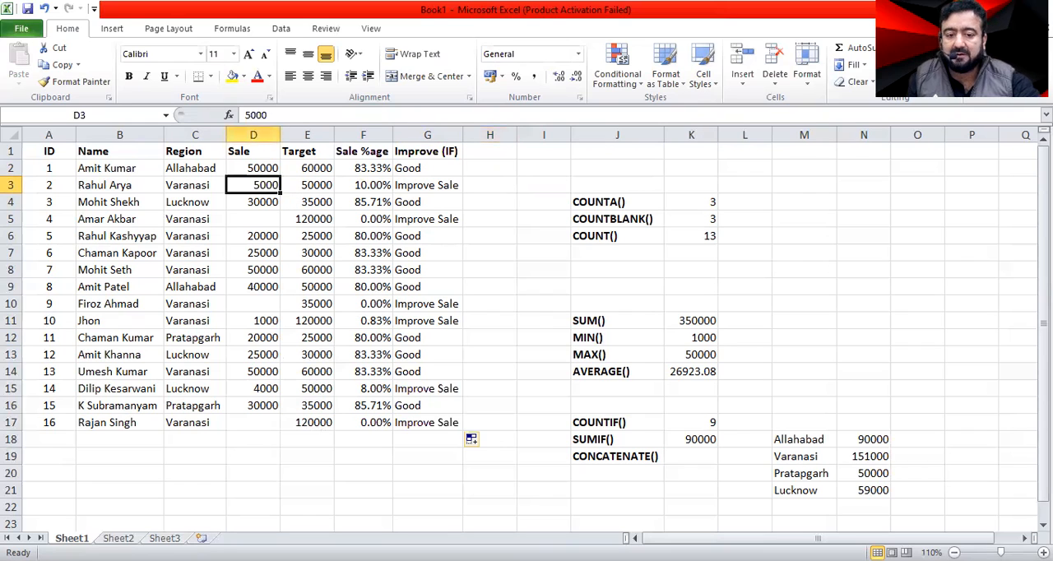
pyautogui.write('50000')
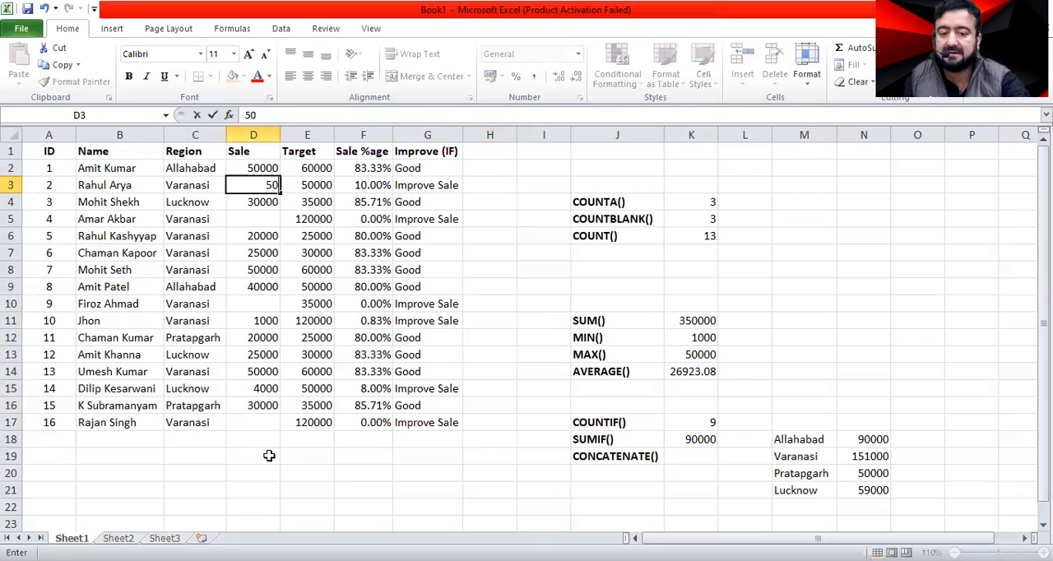
pyautogui.press('Return')
pyautogui.press('Up')
pyautogui.press('Right')
pyautogui.press('Right')
pyautogui.press('Right')
pyautogui.press('Right')
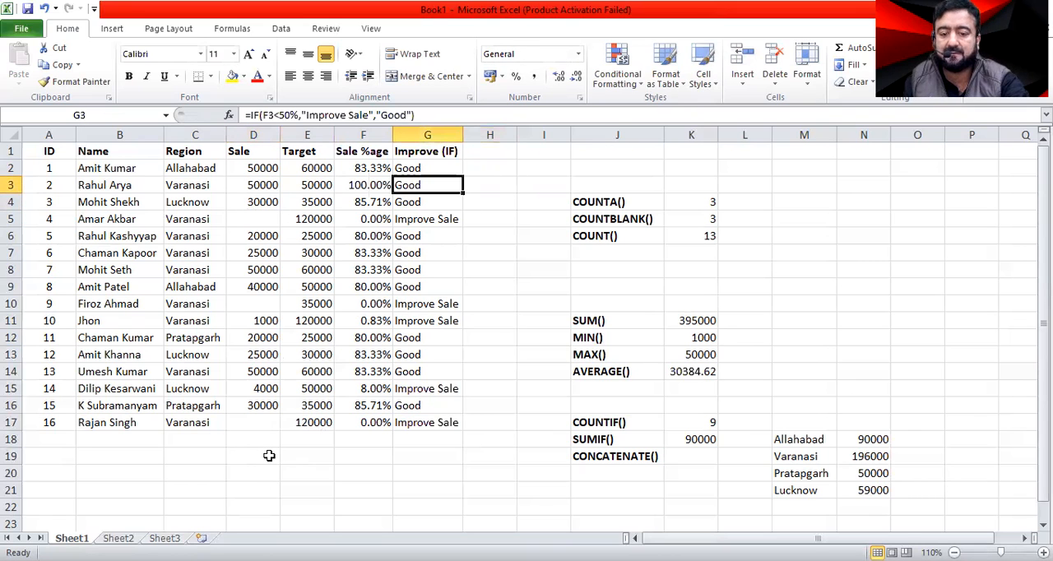
# Change the sale in D3 to 50.
pyautogui.press('Left')
pyautogui.press('Left')
pyautogui.press('Left')
pyautogui.write('5')
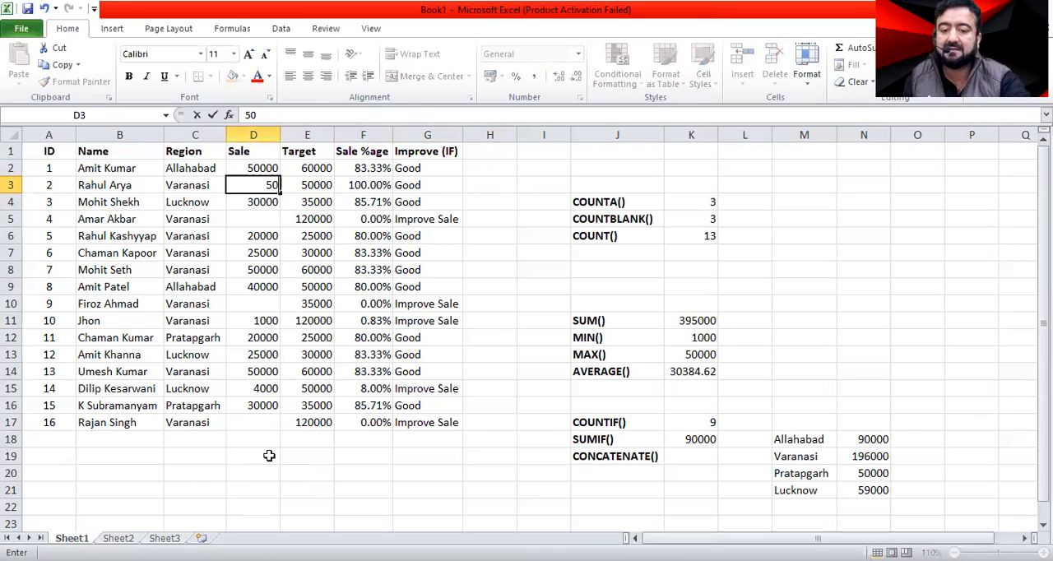
pyautogui.hotkey('ctrl', 'Return')
pyautogui.press('Down')
pyautogui.press('Up')
# Enter 10 as the sale in the blank cell D10.
pyautogui.press('Down')
pyautogui.press('Down')
pyautogui.press('Down')
pyautogui.press('Down')
pyautogui.press('Down')
pyautogui.press('Down')
pyautogui.press('Down')
pyautogui.press('Down')
pyautogui.press('Up')
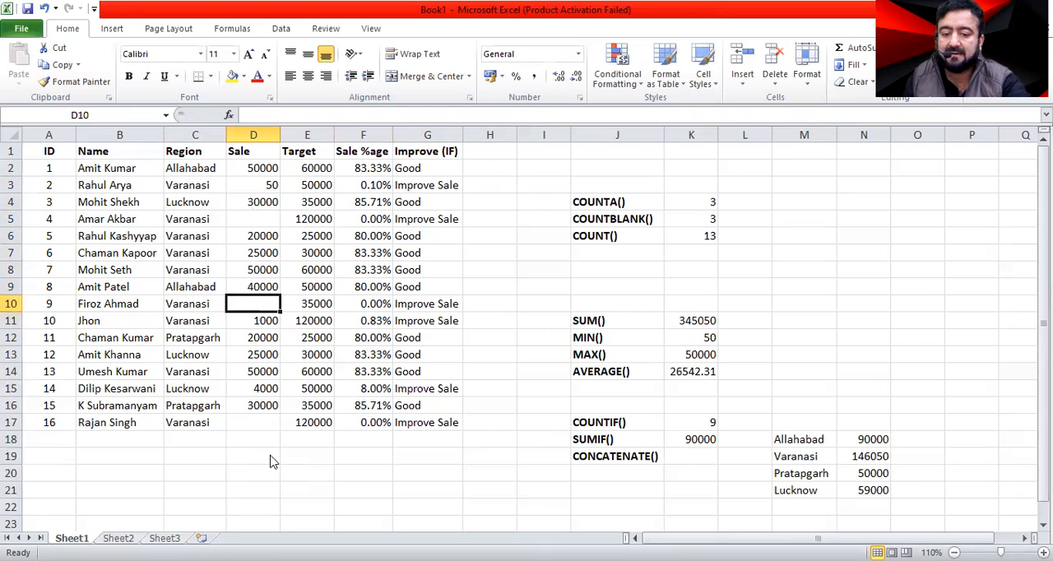
pyautogui.write('10')
pyautogui.press('Return')
pyautogui.press('Up')
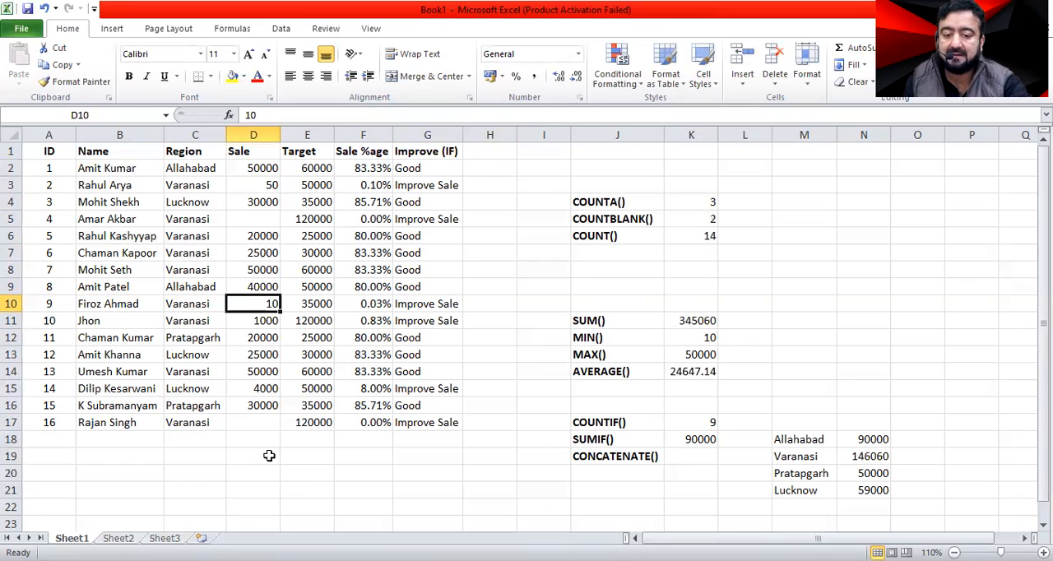
# Set the sale in D10 to 35000 and check the remark in the same row.
pyautogui.write('3500')
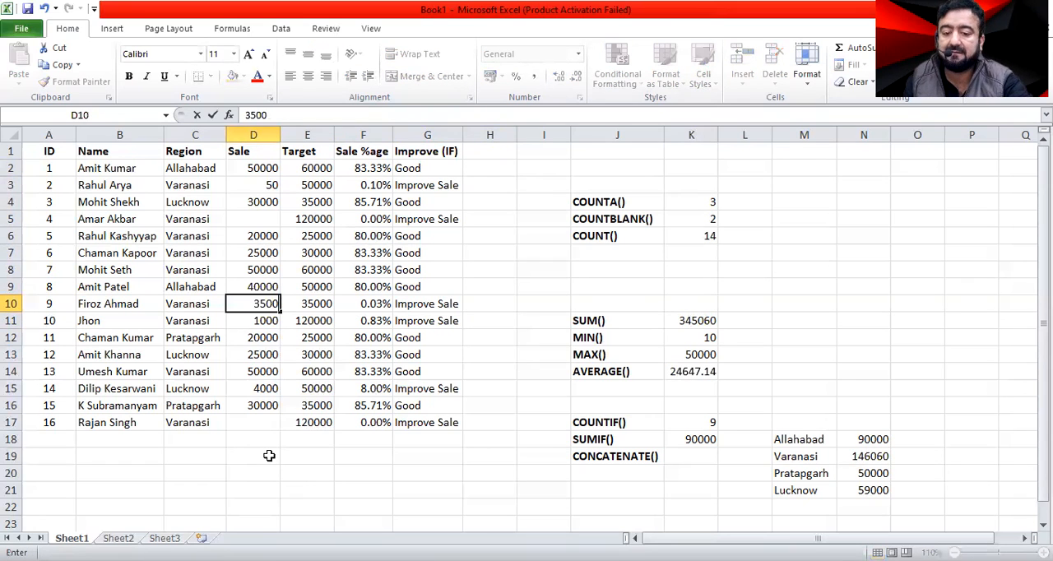
pyautogui.press('Return')
pyautogui.press('Up')
pyautogui.press('Right')
pyautogui.press('Right')
pyautogui.press('Right')
pyautogui.press('Right')
# Enter 120 as the sale in the blank cell D17.
pyautogui.press('Left')
pyautogui.press('Left')
pyautogui.press('Down')
pyautogui.press('Down')
pyautogui.press('Down')
pyautogui.press('Down')
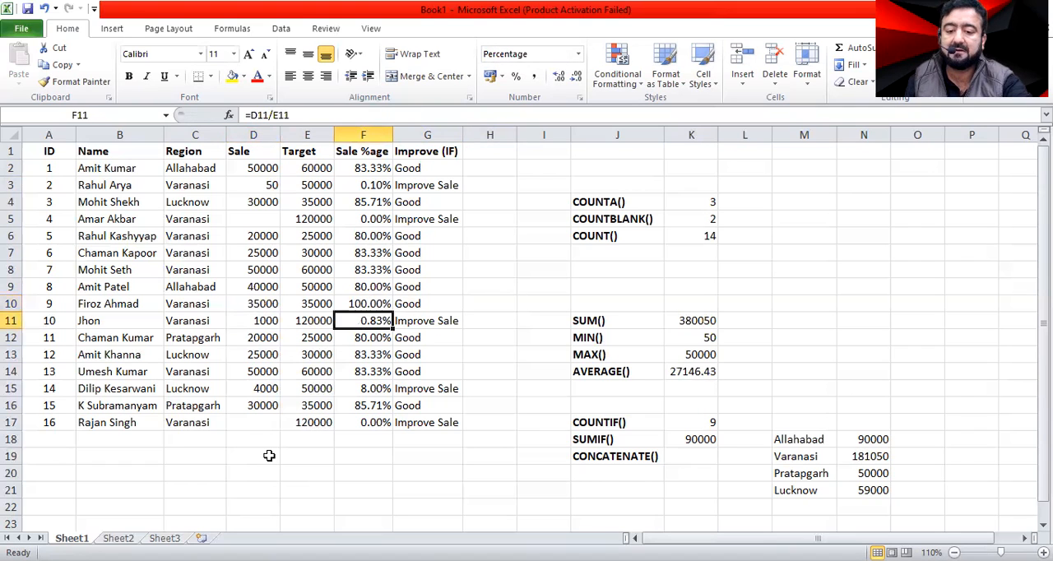
pyautogui.press('Left')
pyautogui.press('Left')
pyautogui.press('Down')
pyautogui.press('Down')
pyautogui.press('Down')
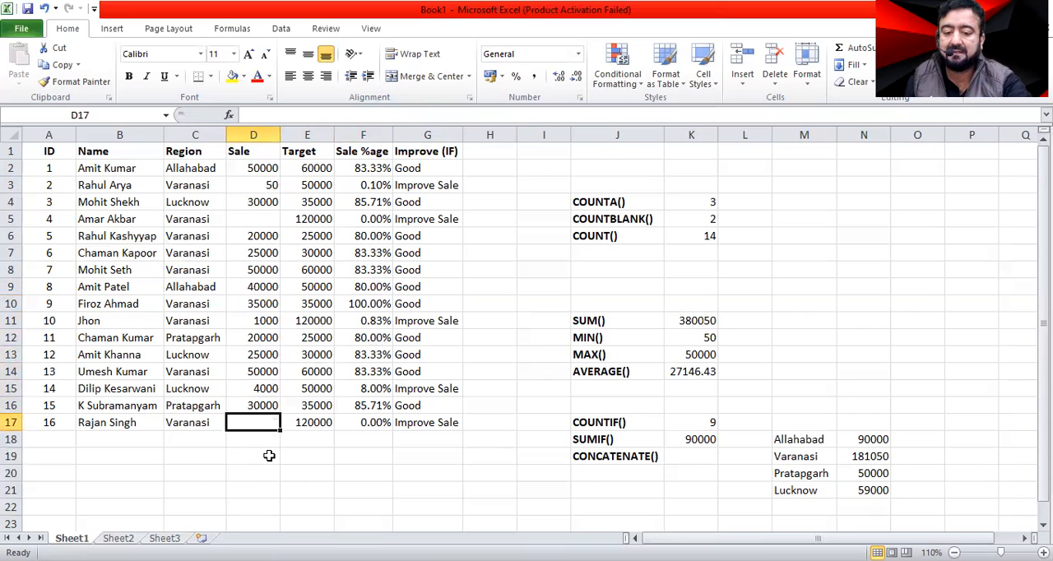
pyautogui.write('120')
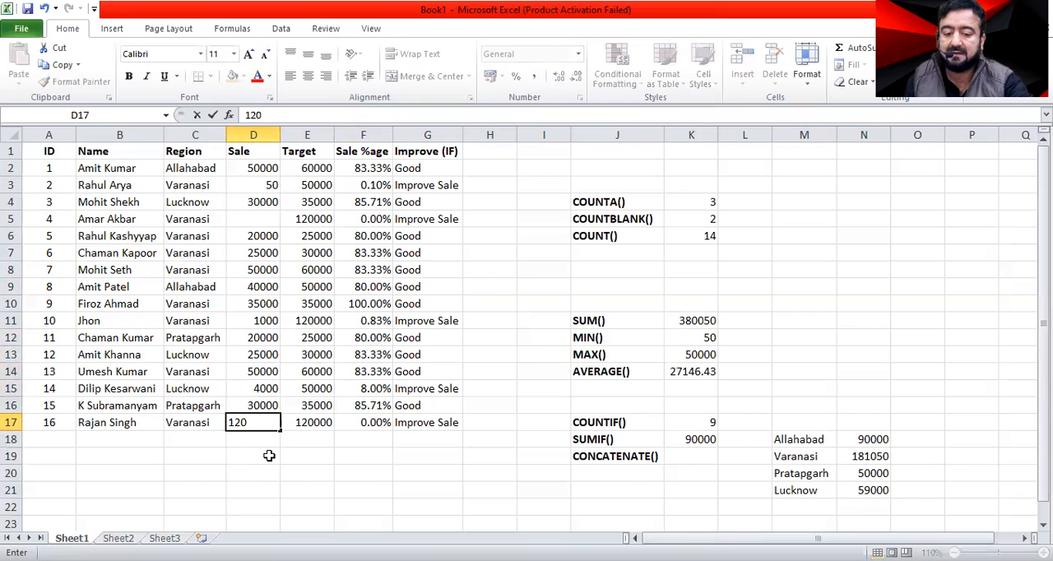
pyautogui.press('Return')
pyautogui.press('Up')
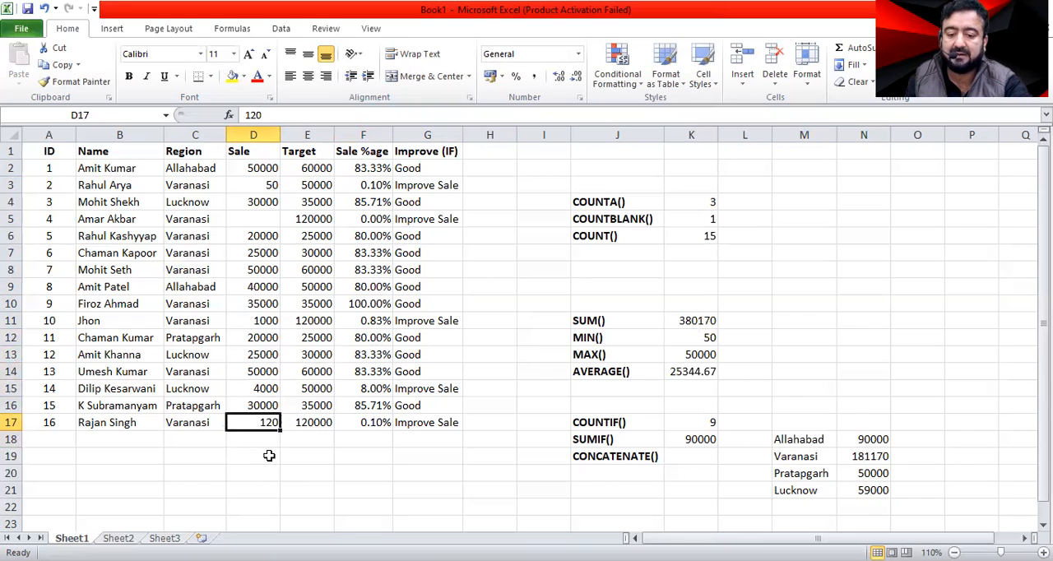
# Set the sale in D17 to 120000 and check the remark in G17.
pyautogui.write('120000')
pyautogui.press('Return')
pyautogui.press('Up')
pyautogui.press('Right')
pyautogui.press('Right')
pyautogui.press('Right')
pyautogui.press('Up')
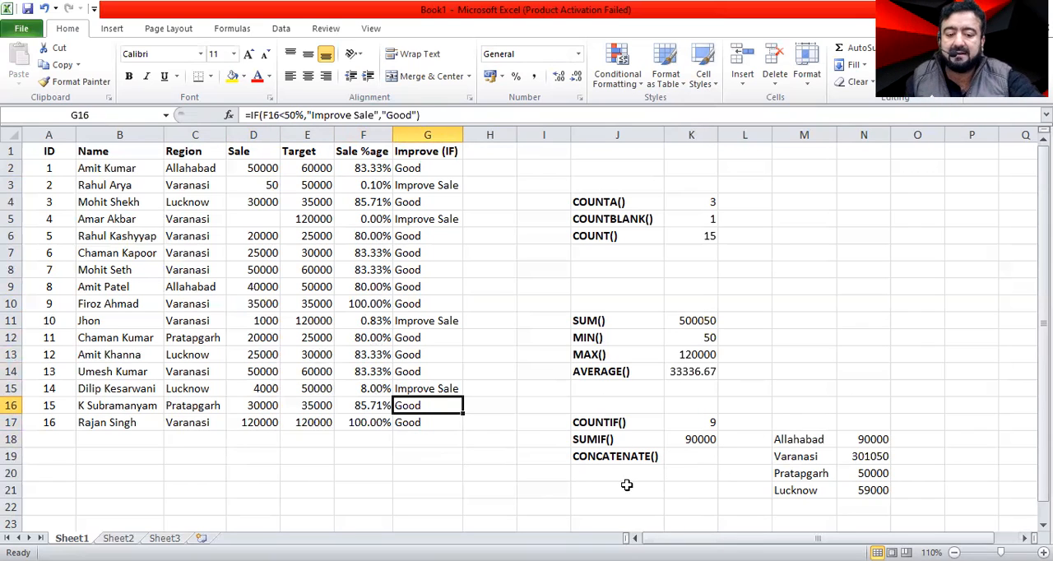
# Enter a CONCATENATE formula in G20 joining the name in B17 with the sale percentage in F17.
pyautogui.click(600, 472)
pyautogui.click(444, 471)
pyautogui.write('=')
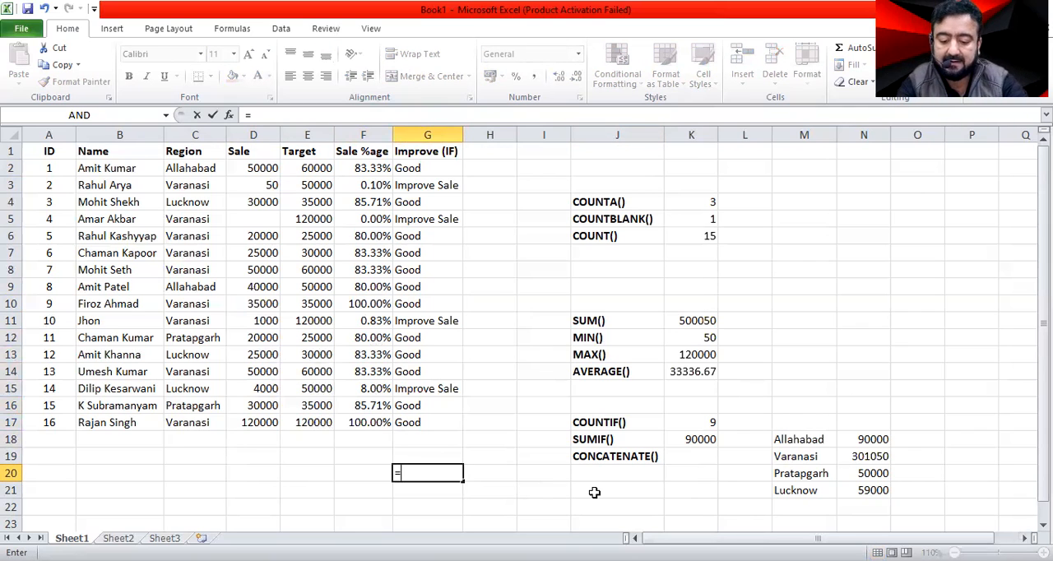
pyautogui.write('con')
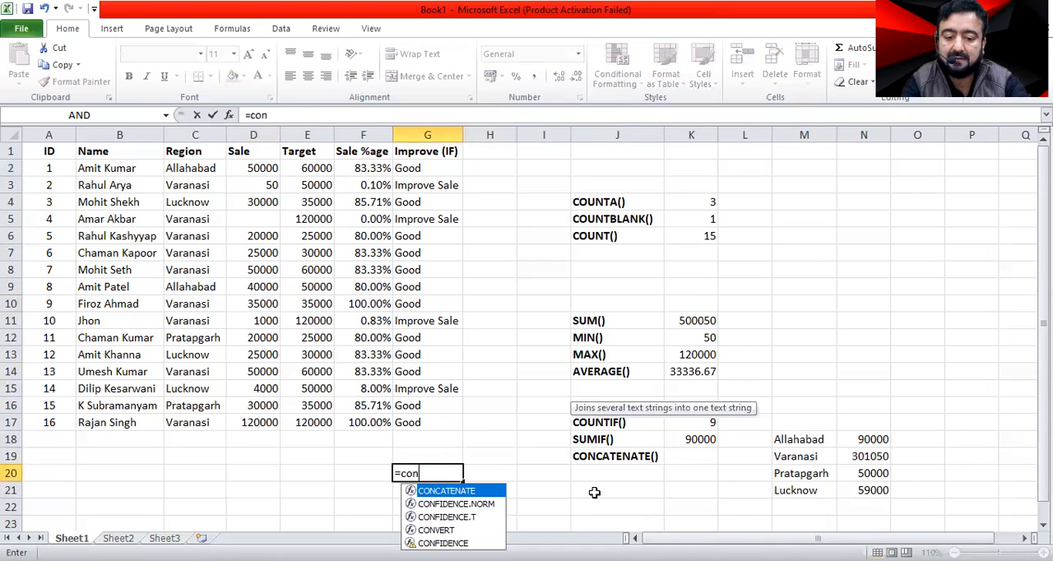
pyautogui.press('Tab')
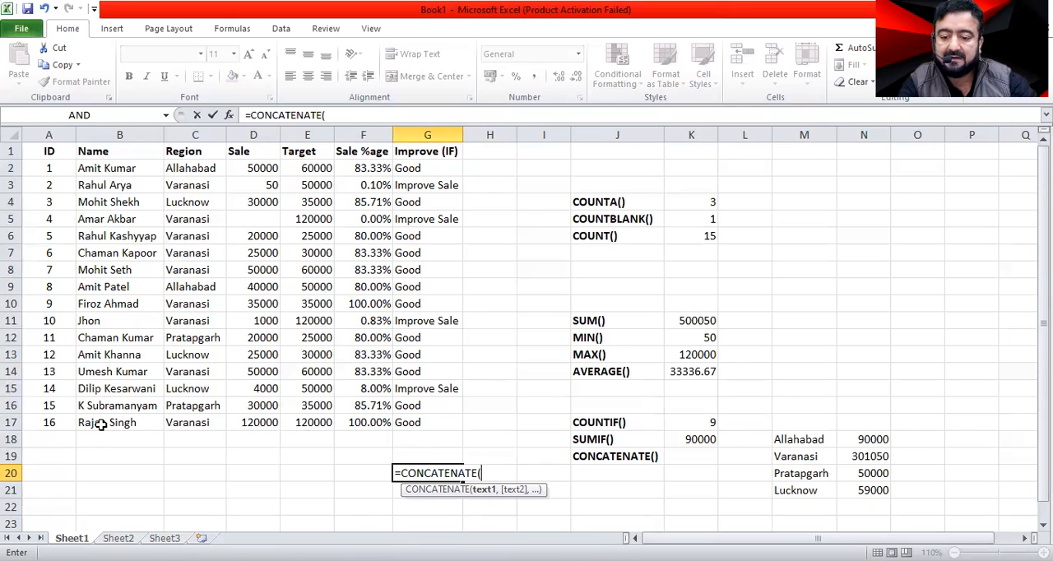
pyautogui.click(100, 424)
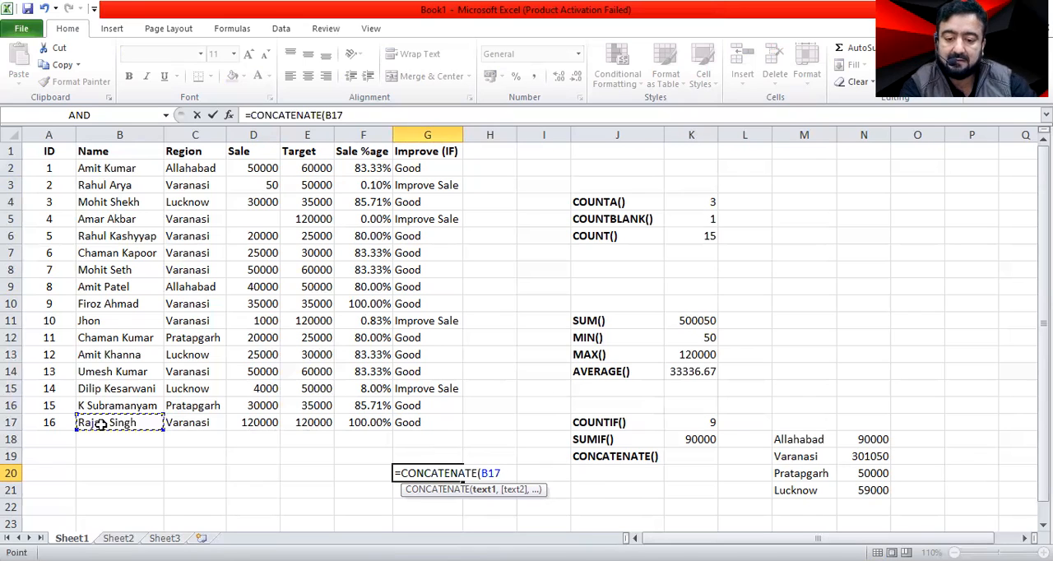
pyautogui.write(',')
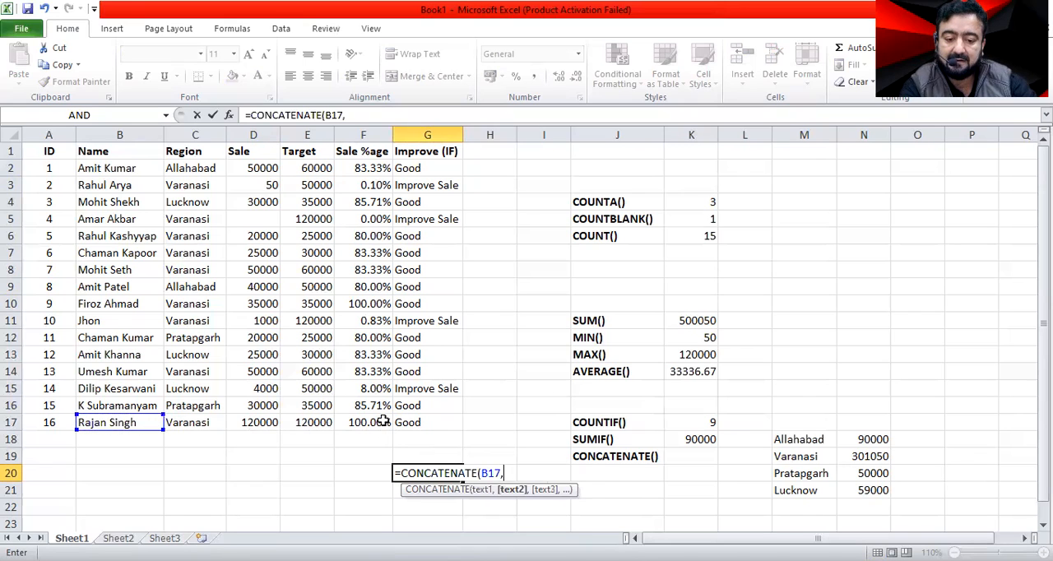
pyautogui.click(384, 420)
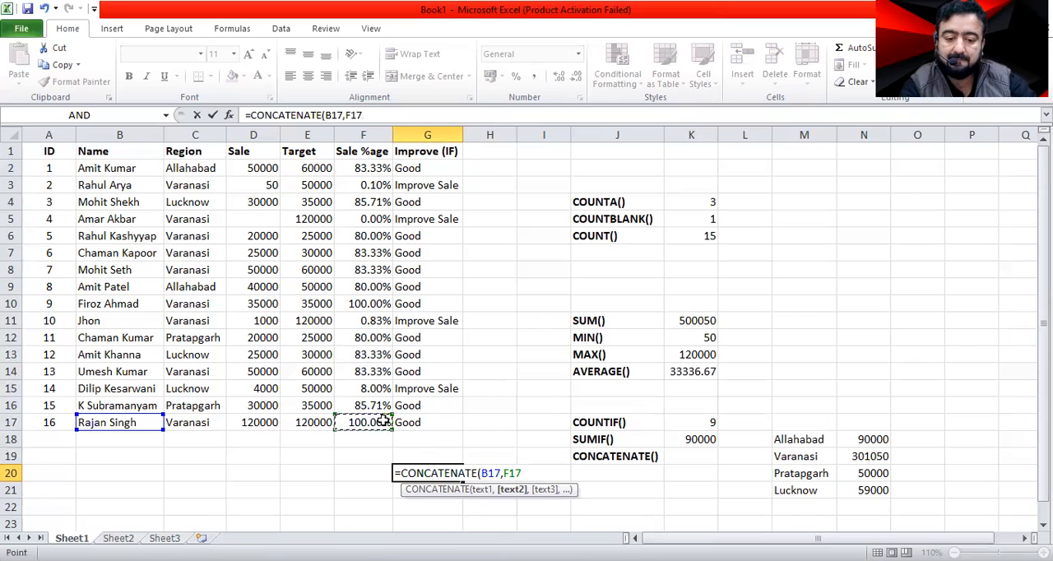
pyautogui.press('Return')
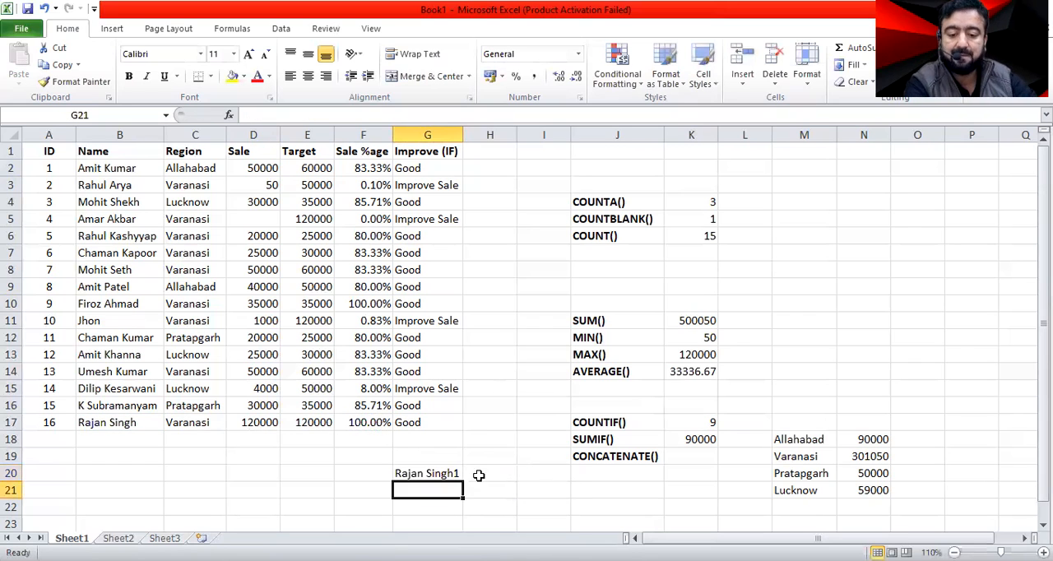
# Widen column G slightly and replace F17 with the region cell C17 in the G20 CONCATENATE formula.
pyautogui.moveTo(465, 138); pyautogui.dragTo(468, 139)
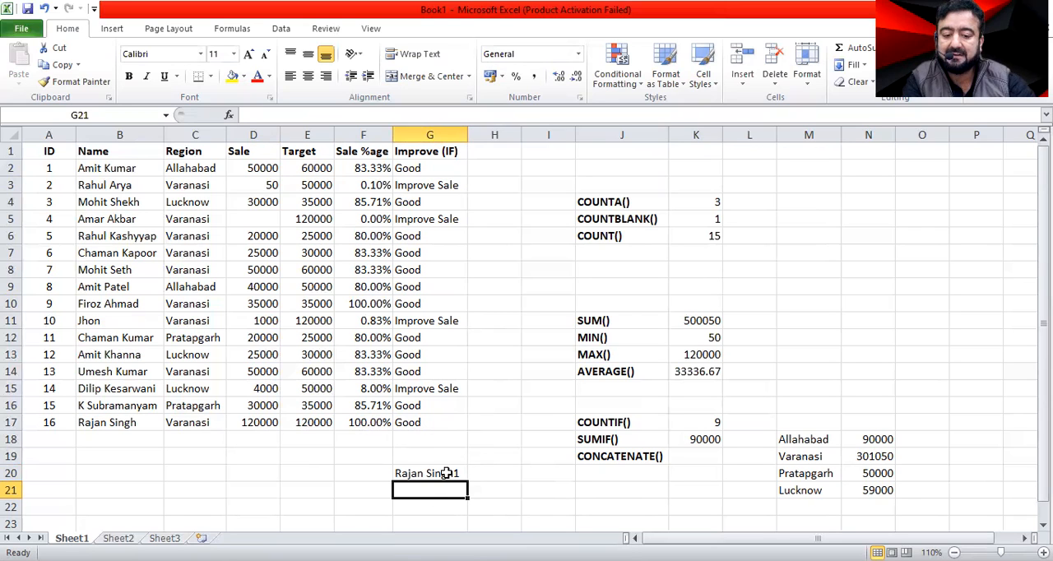
pyautogui.doubleClick(444, 474)
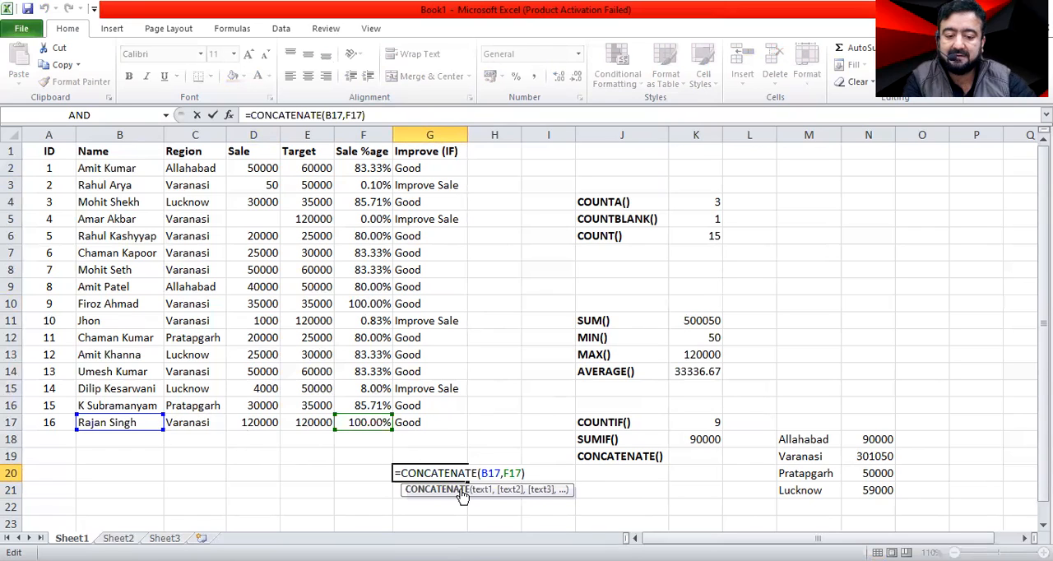
pyautogui.moveTo(503, 473); pyautogui.dragTo(522, 475)
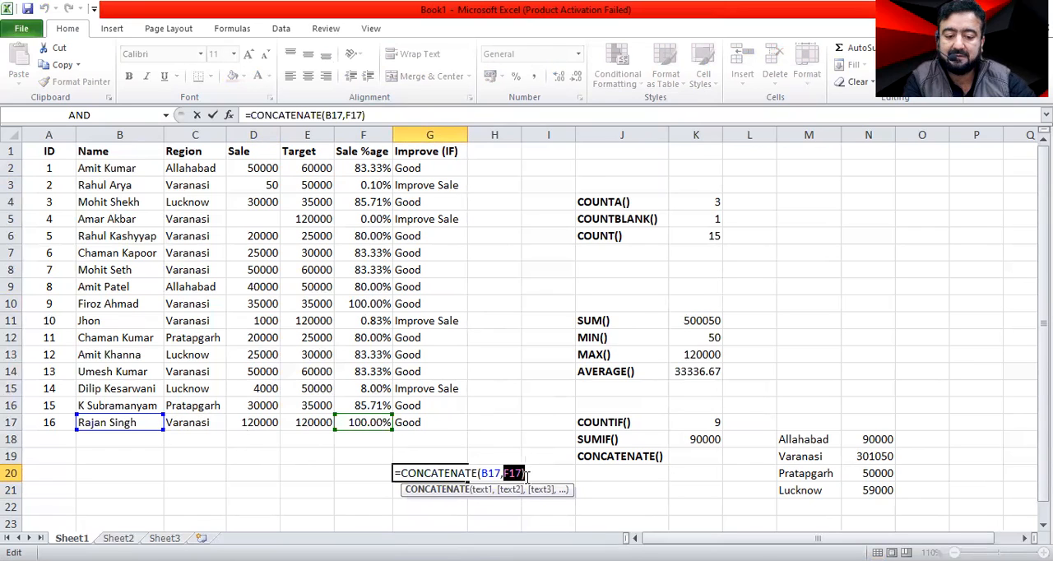
pyautogui.press('BackSpace')
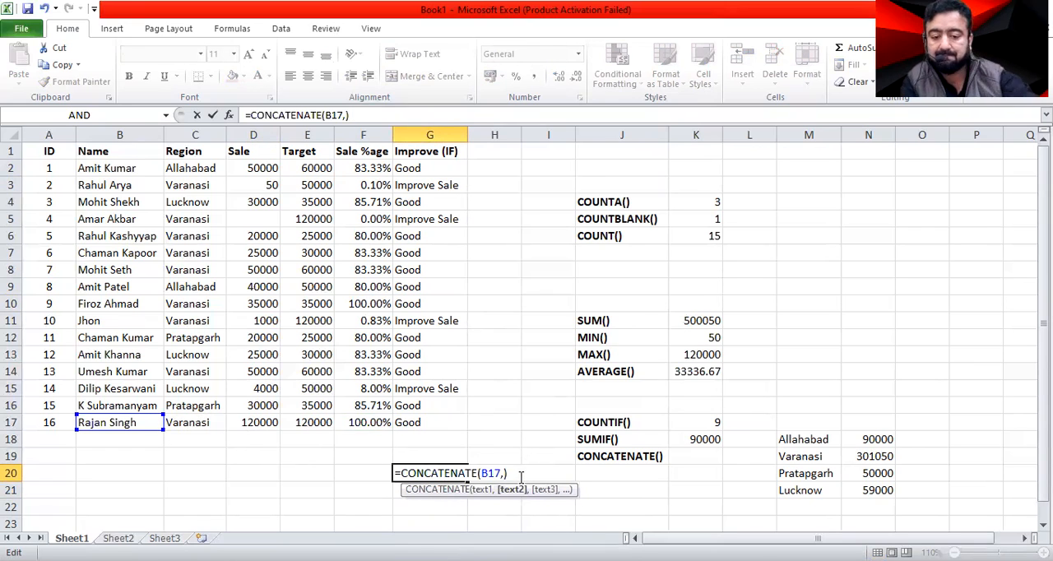
pyautogui.click(206, 420)
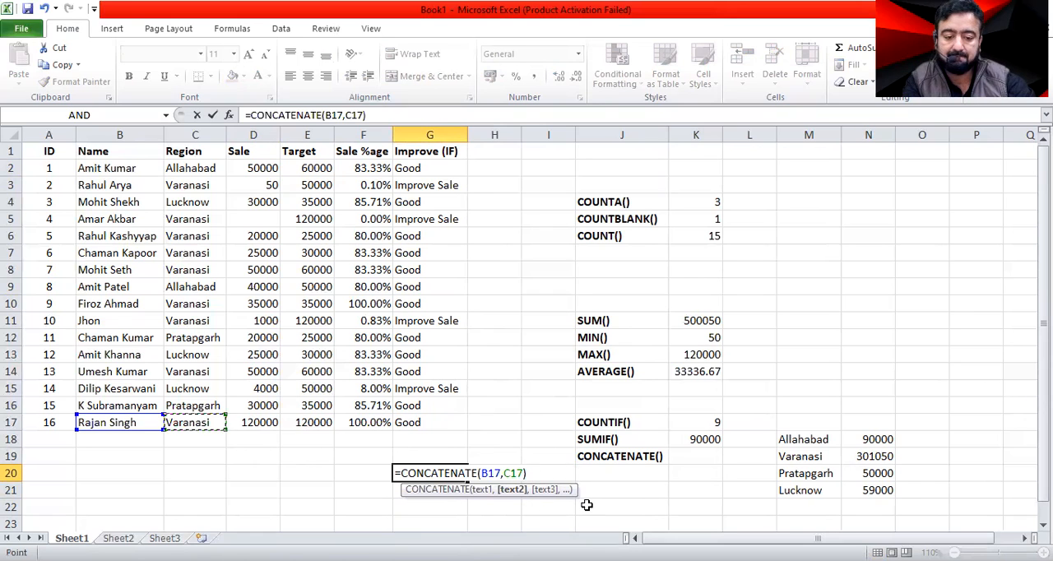
pyautogui.press('Return')
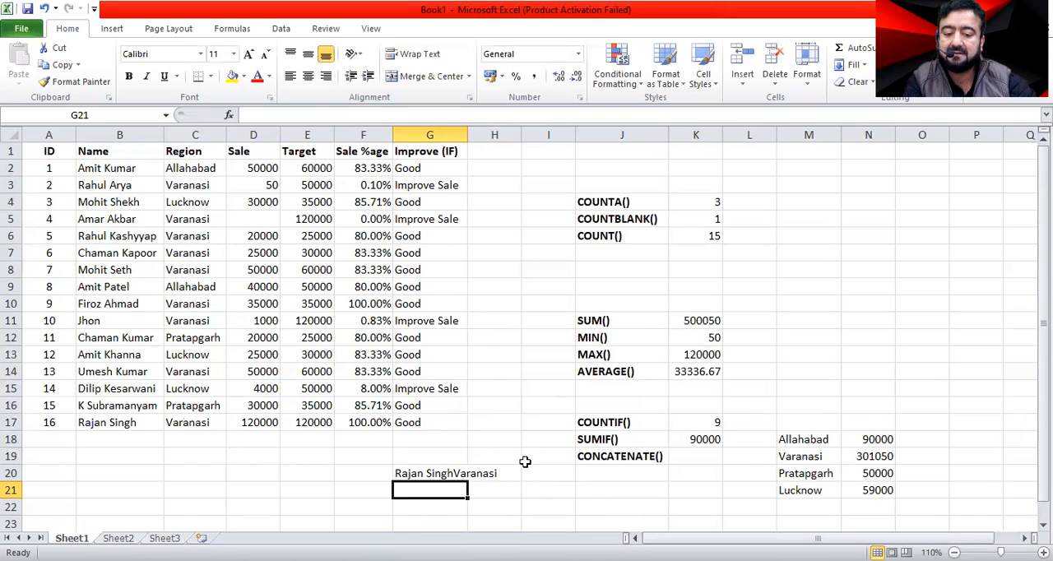
# Try to put a quoted space with ampersands between B17 and C17 in the G20 CONCATENATE formula.
pyautogui.doubleClick(457, 474)
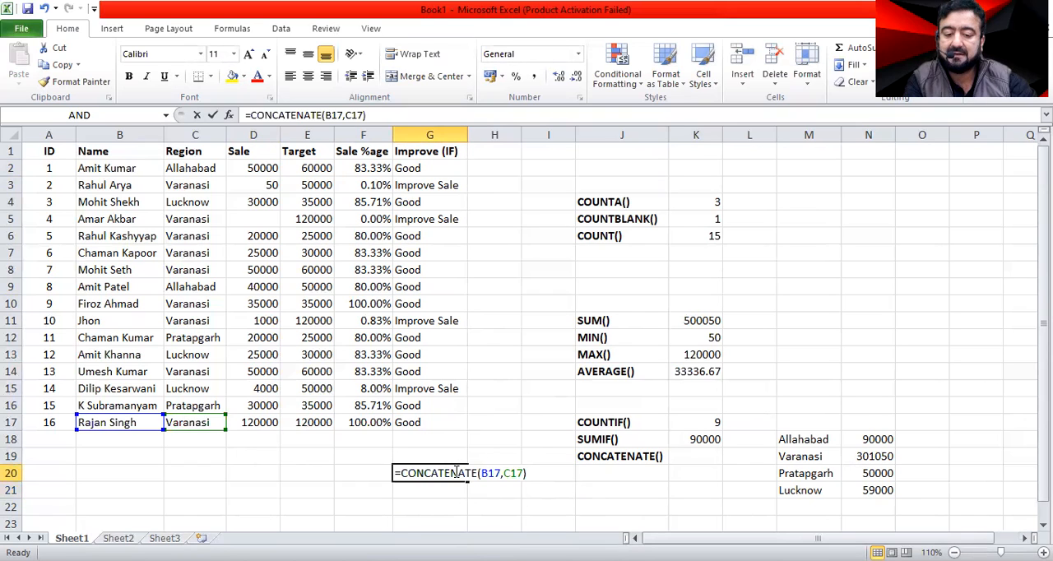
pyautogui.click(506, 473)
pyautogui.click(506, 473)
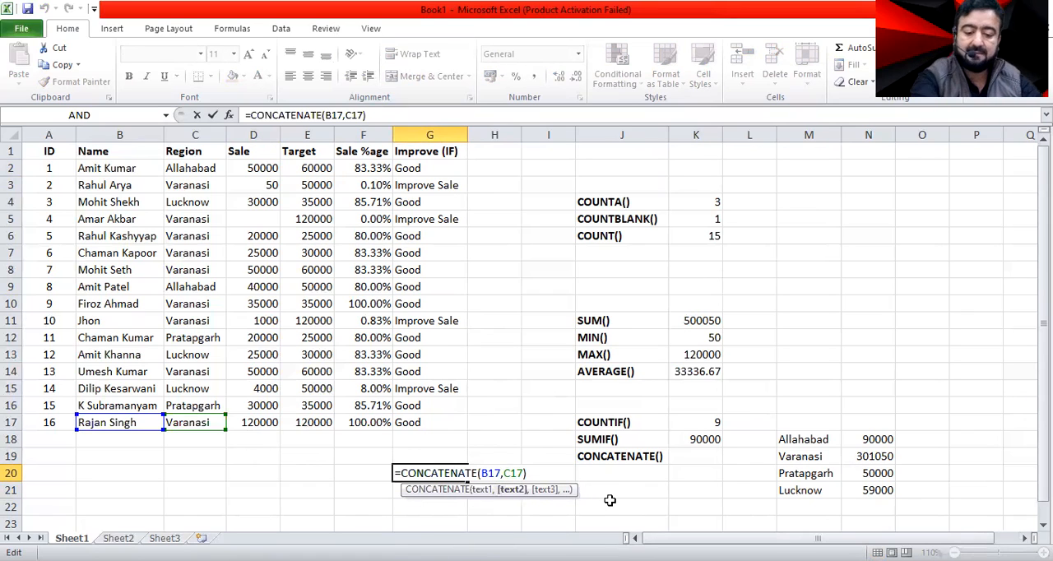
pyautogui.write('&')
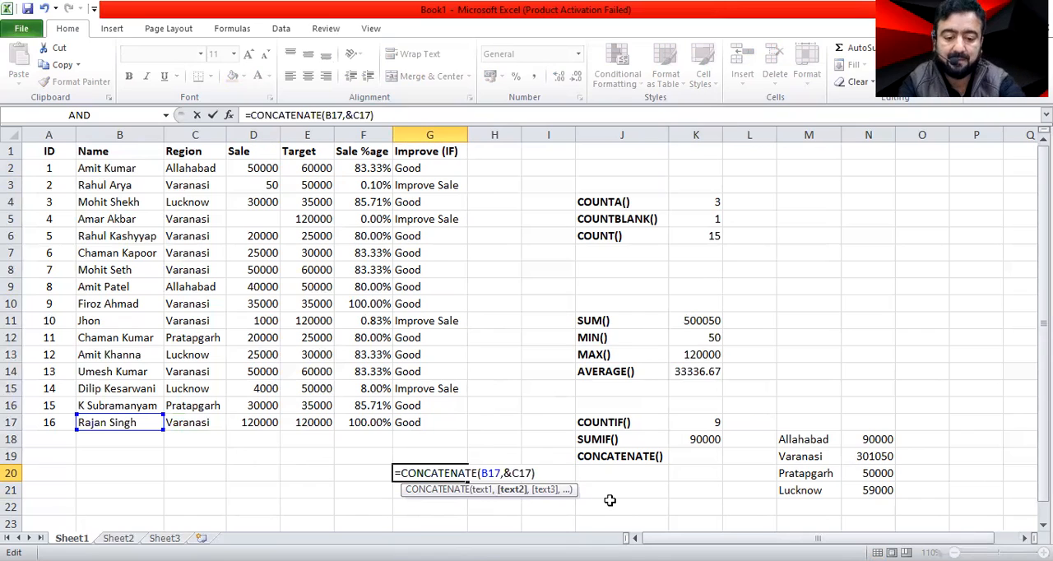
pyautogui.write('"')
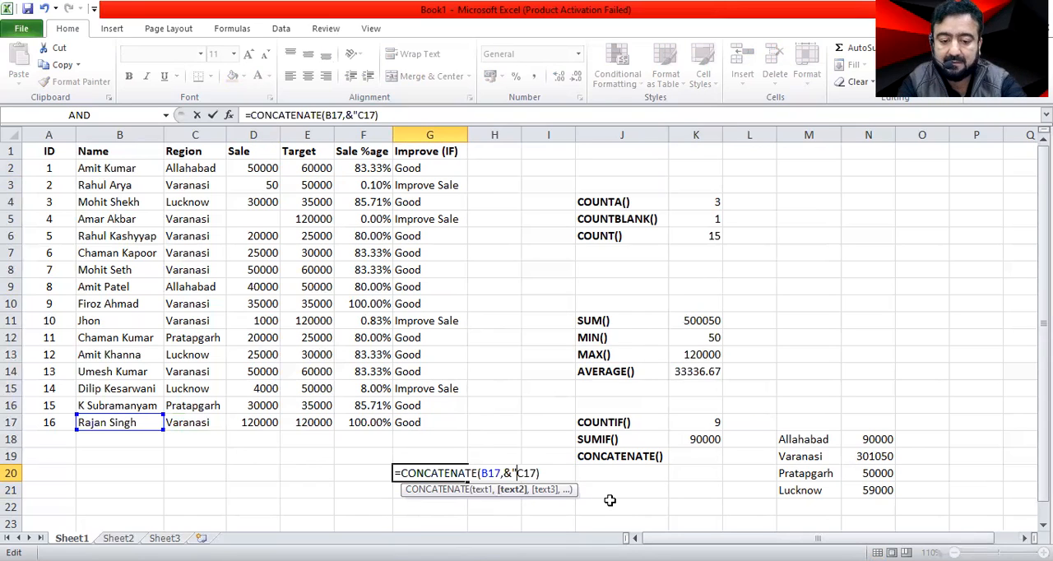
pyautogui.write('"')
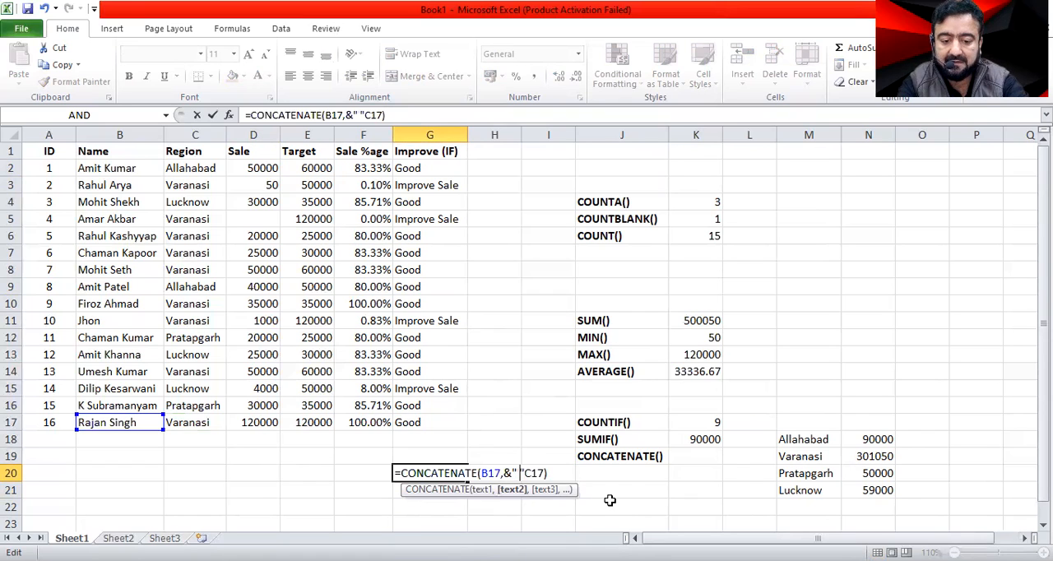
pyautogui.write(' &')
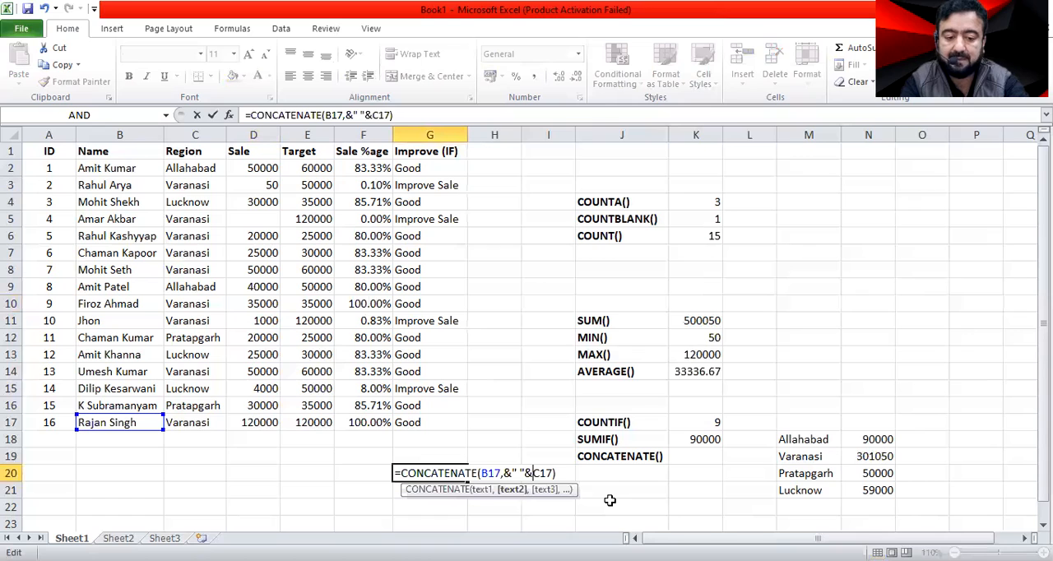
pyautogui.write(',')
pyautogui.press('Return')
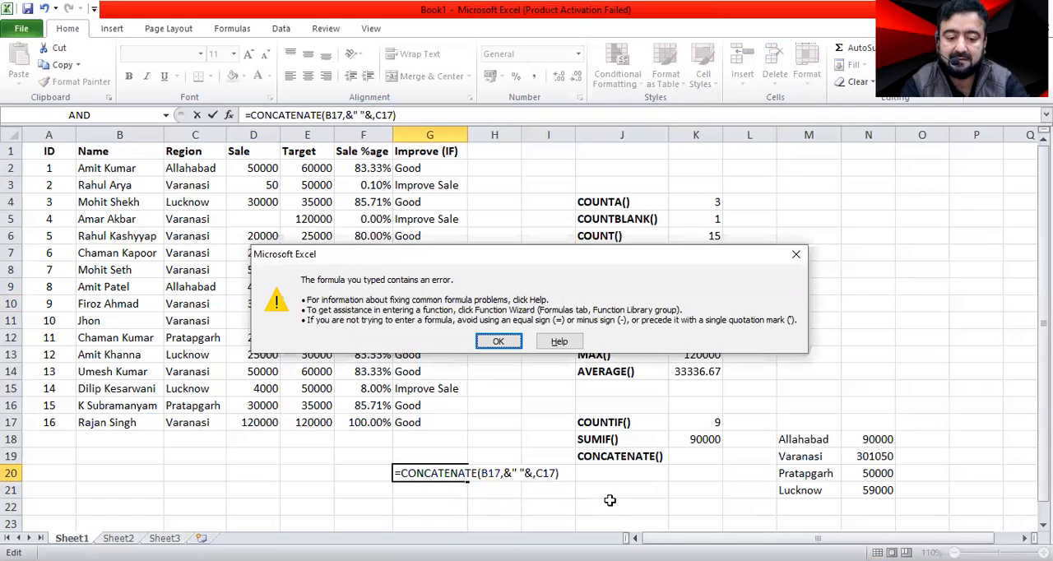
# Remove both ampersands from the G20 formula so it reads =CONCATENATE(B17," ",C17).
pyautogui.press('Return')
pyautogui.press('Delete')
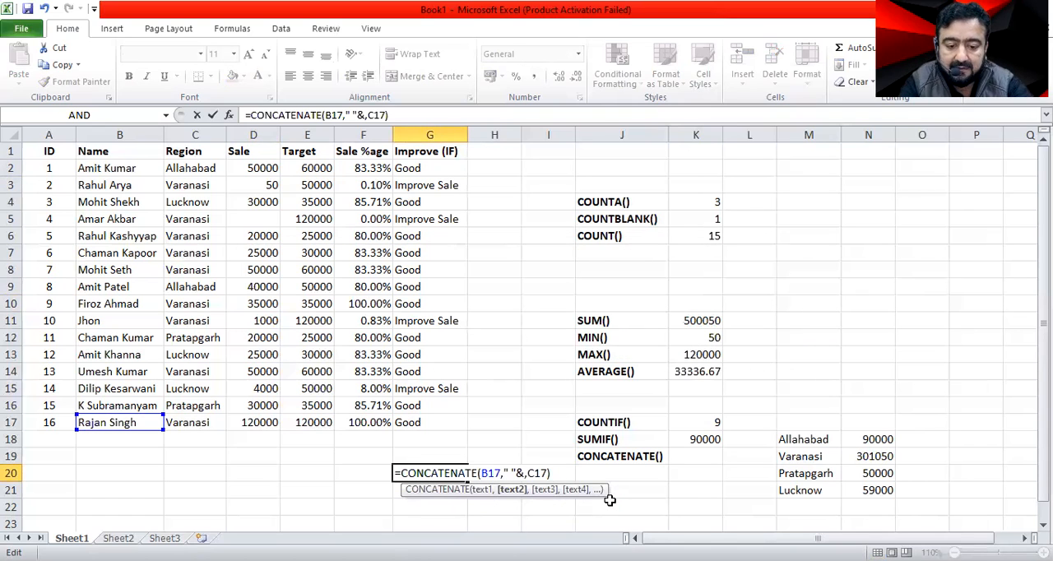
pyautogui.press('Delete')
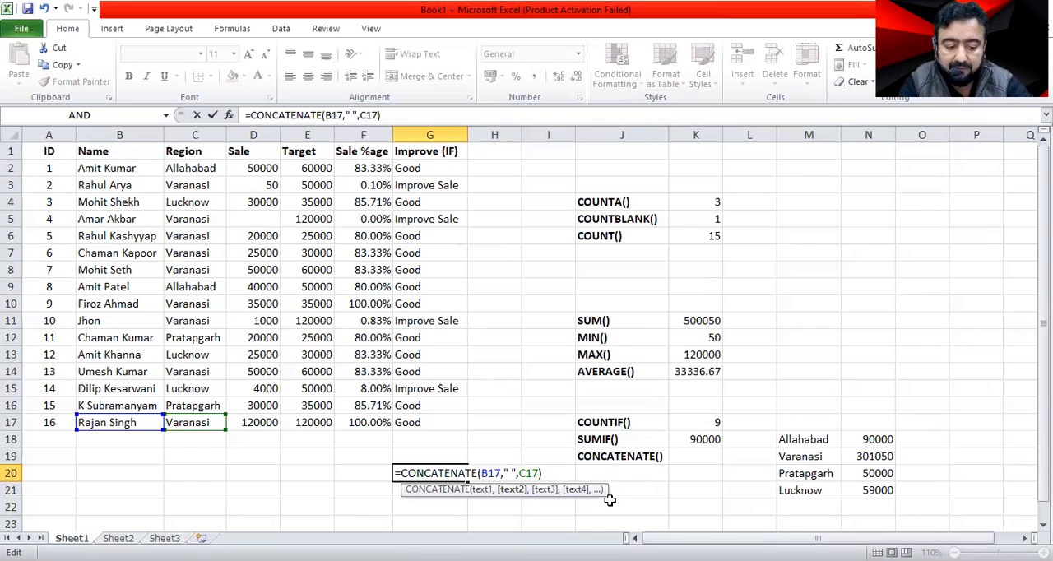
pyautogui.press('Return')
pyautogui.press('Up')
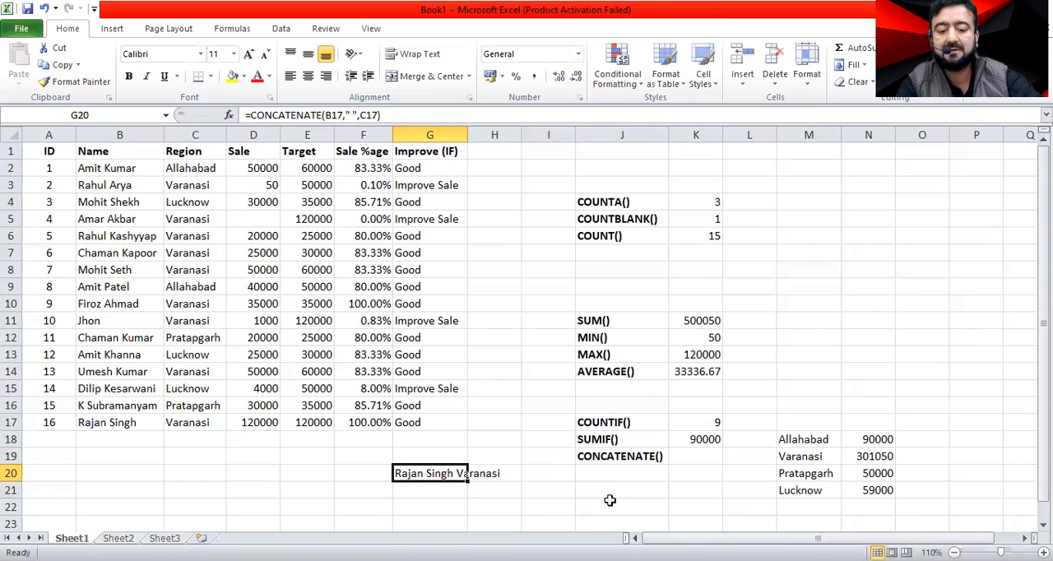
# Review the CONCATENATE formula in G20 and its joined text without changing it.
pyautogui.doubleClick(460, 476)
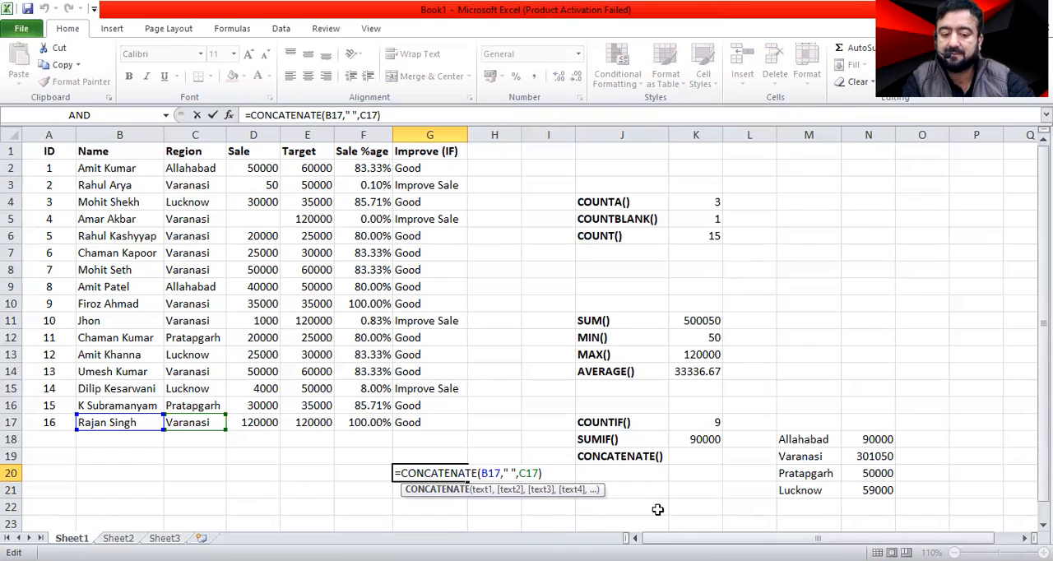
pyautogui.press('Return')
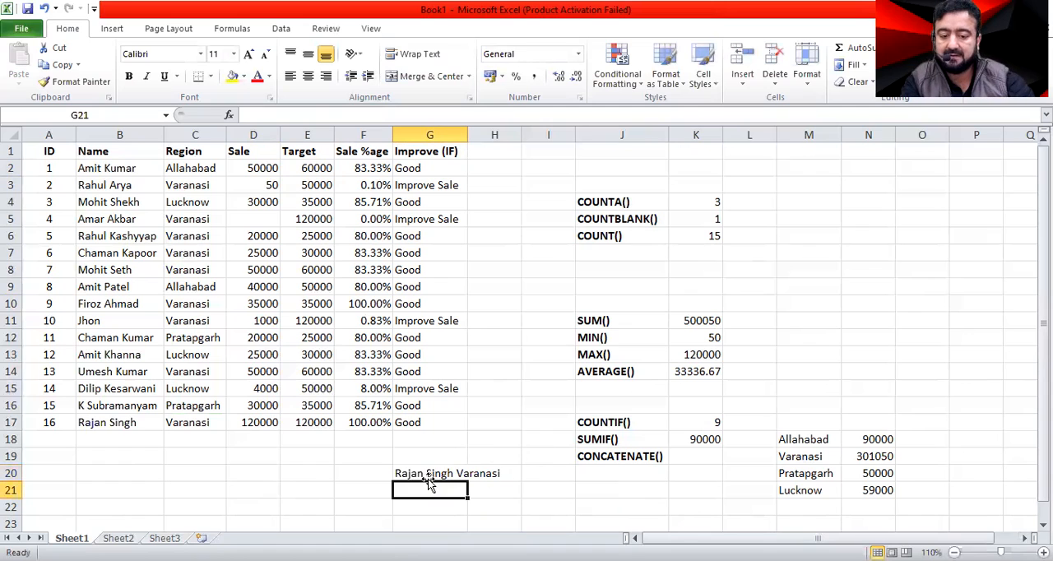
pyautogui.click(480, 475)
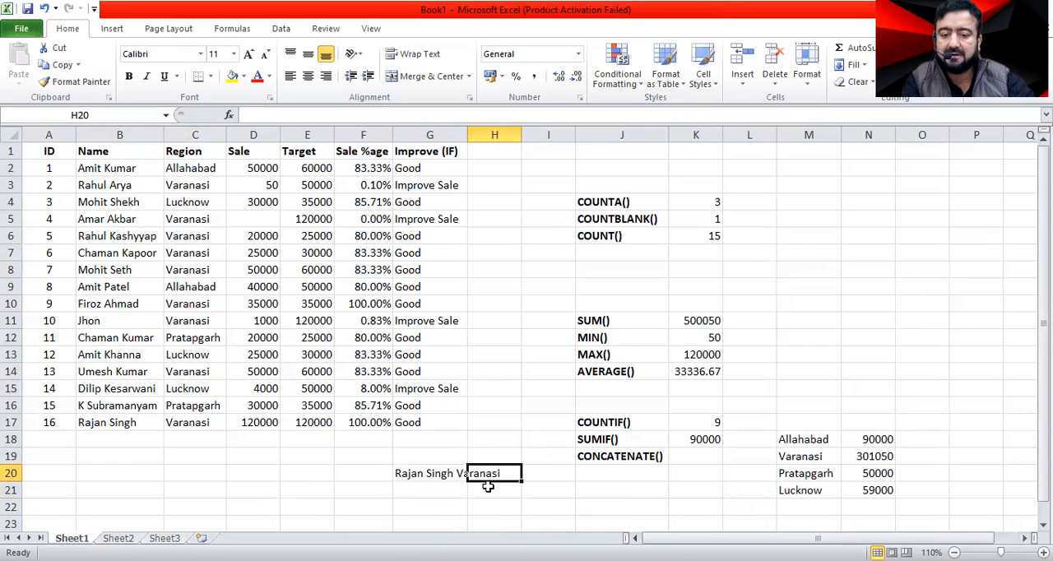
pyautogui.click(123, 168)
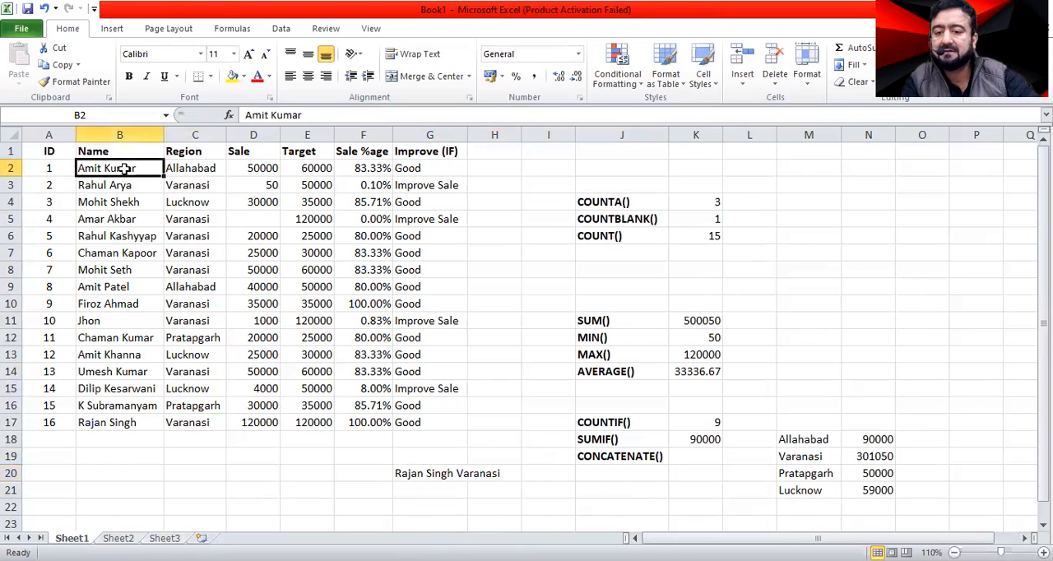
# Add list data validation to region cell M18 with =$C$2:$C$17 as the source.
pyautogui.click(809, 440)
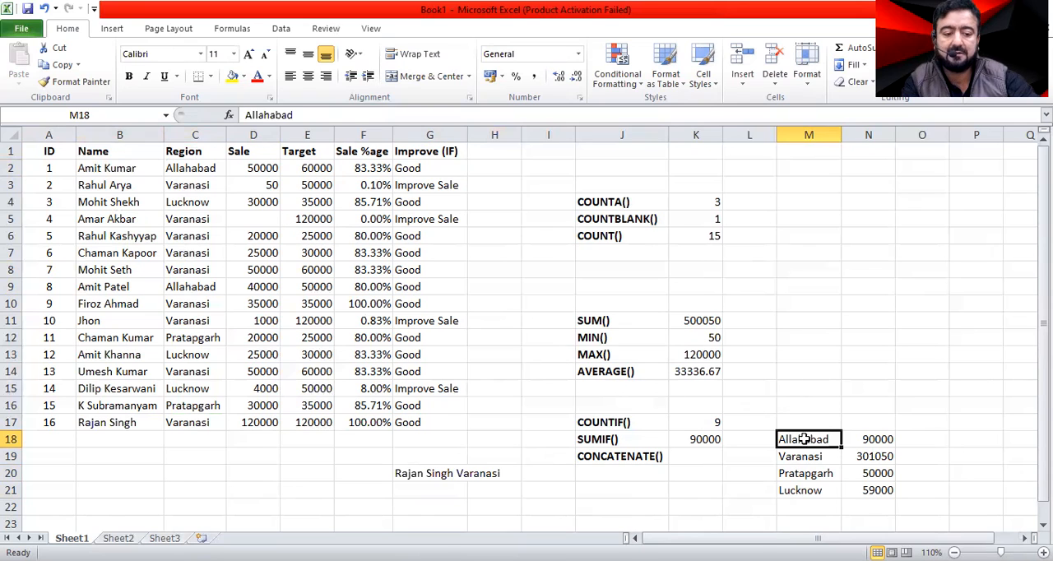
pyautogui.click(281, 31)
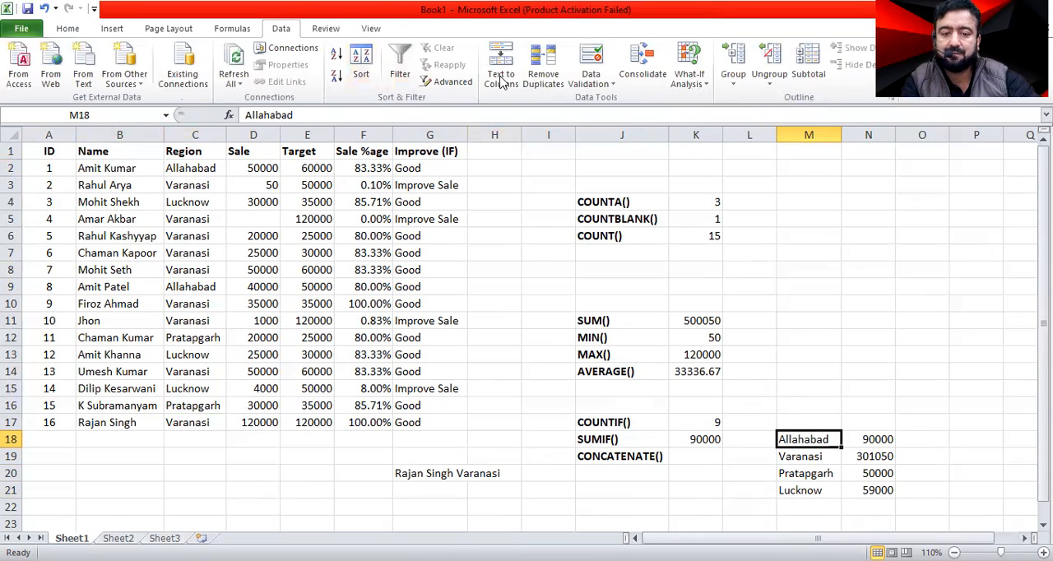
pyautogui.click(610, 85)
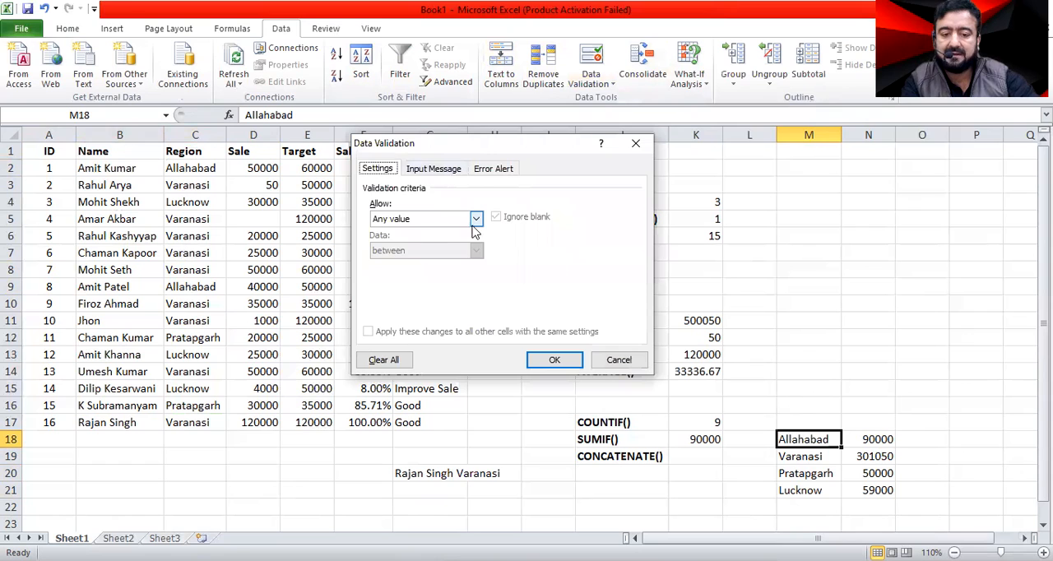
pyautogui.click(475, 219)
pyautogui.click(402, 263)
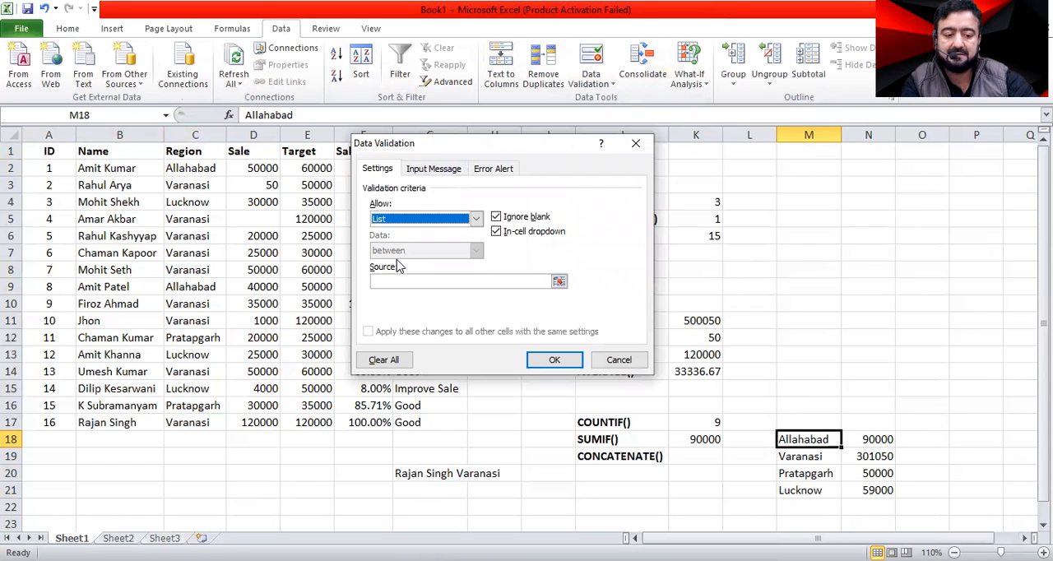
pyautogui.click(558, 283)
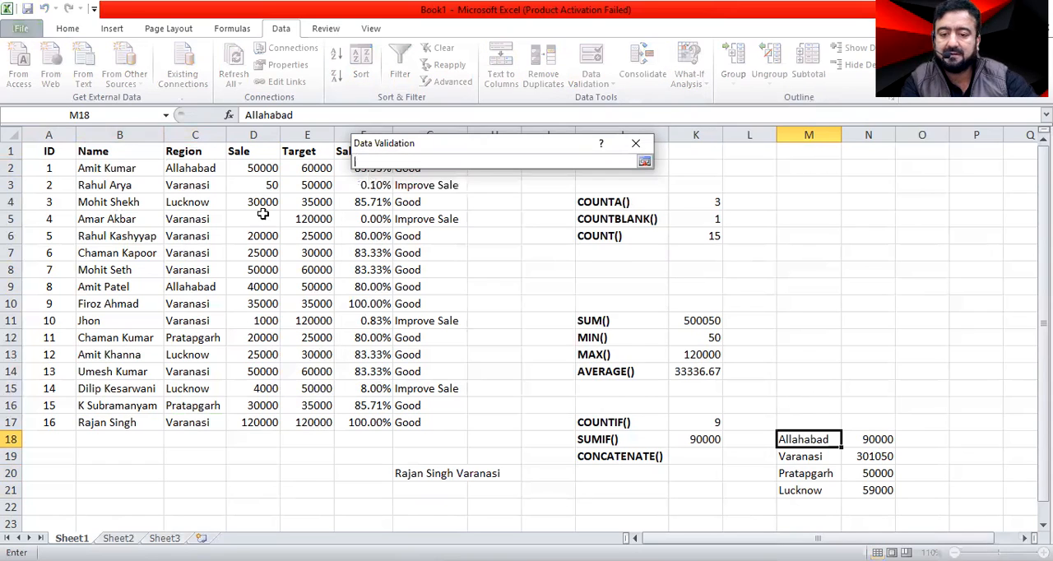
pyautogui.click(206, 168)
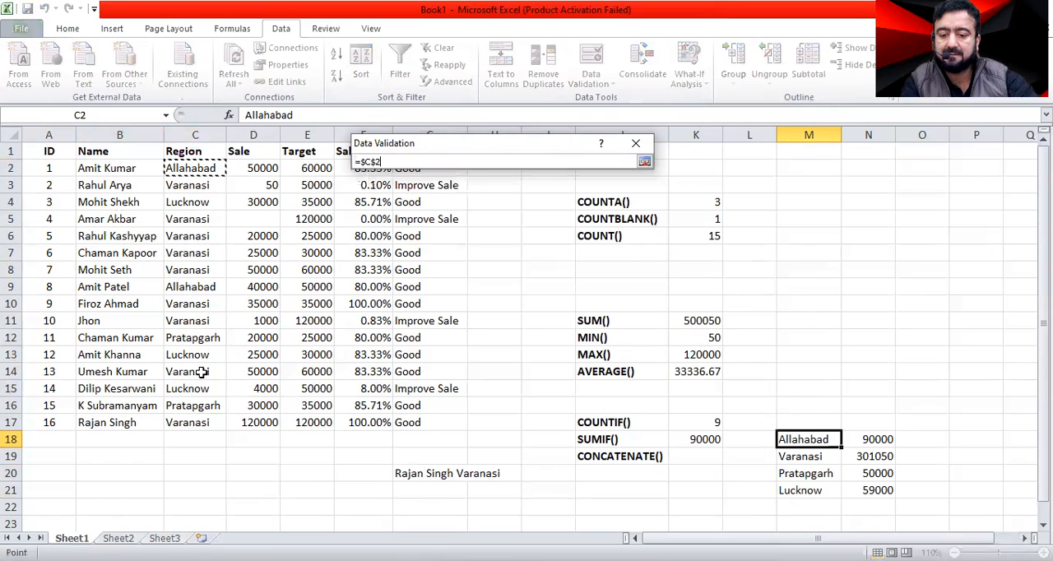
pyautogui.keyDown('shift'); pyautogui.click(198, 419); pyautogui.keyUp('shift')
pyautogui.click(646, 162)
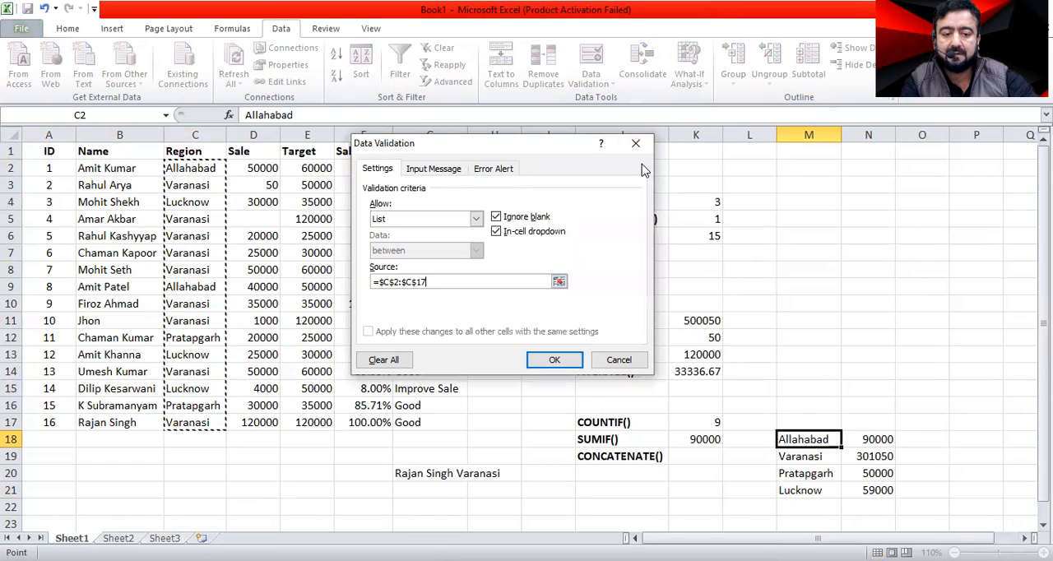
pyautogui.click(555, 360)
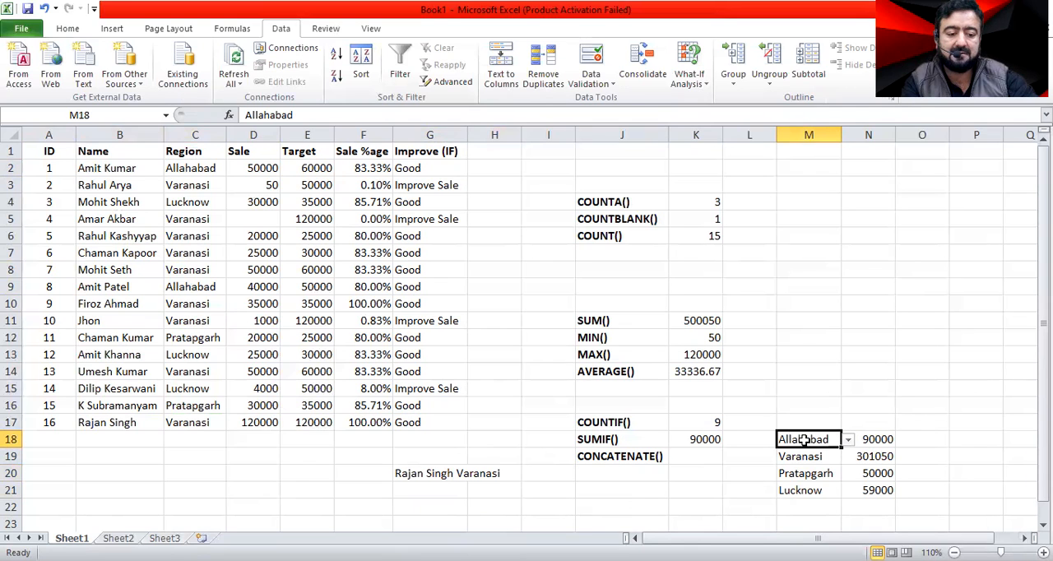
# Test the region choices in M18 by picking Lucknow, Varanasi and finally Pratapgarh from its list.
pyautogui.click(847, 440)
pyautogui.click(782, 472)
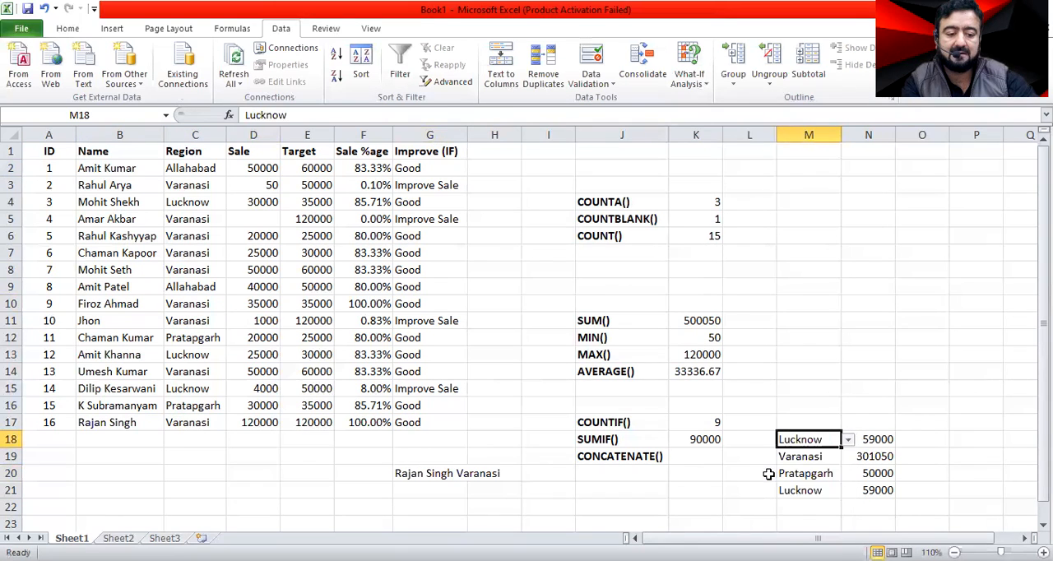
pyautogui.click(848, 439)
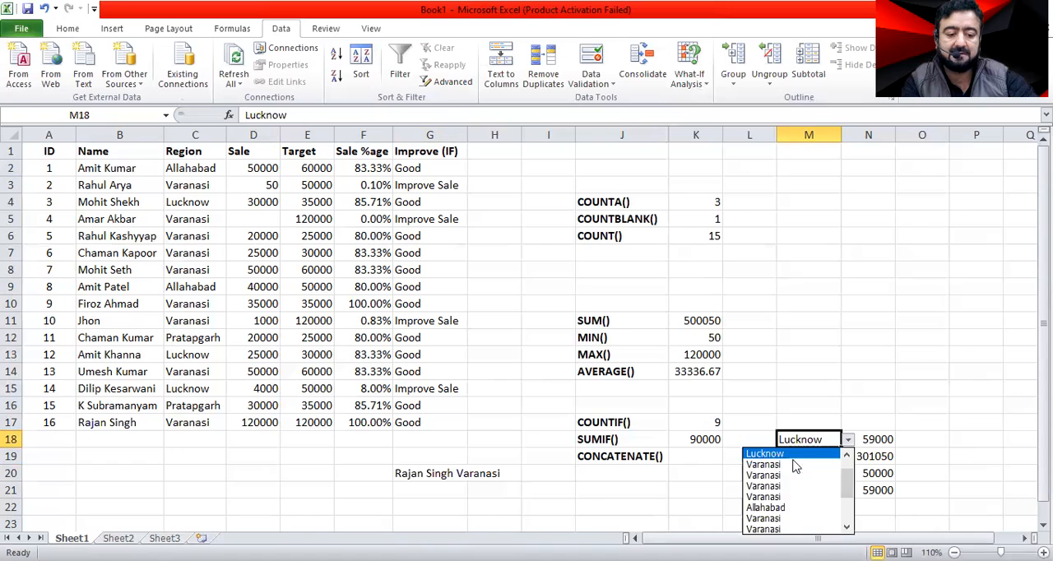
pyautogui.click(795, 480)
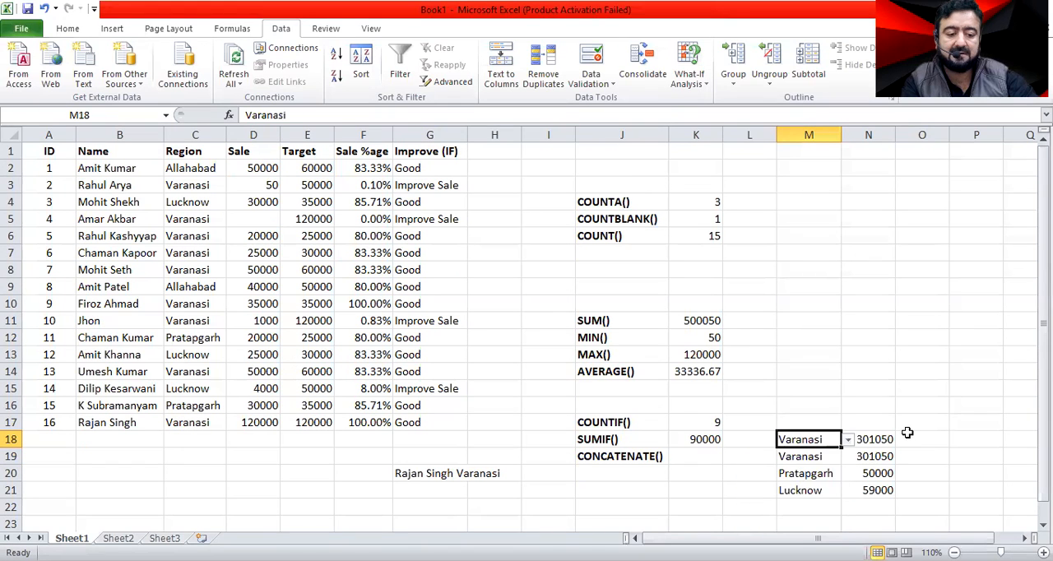
pyautogui.click(848, 439)
pyautogui.scroll(-4, 814, 510)
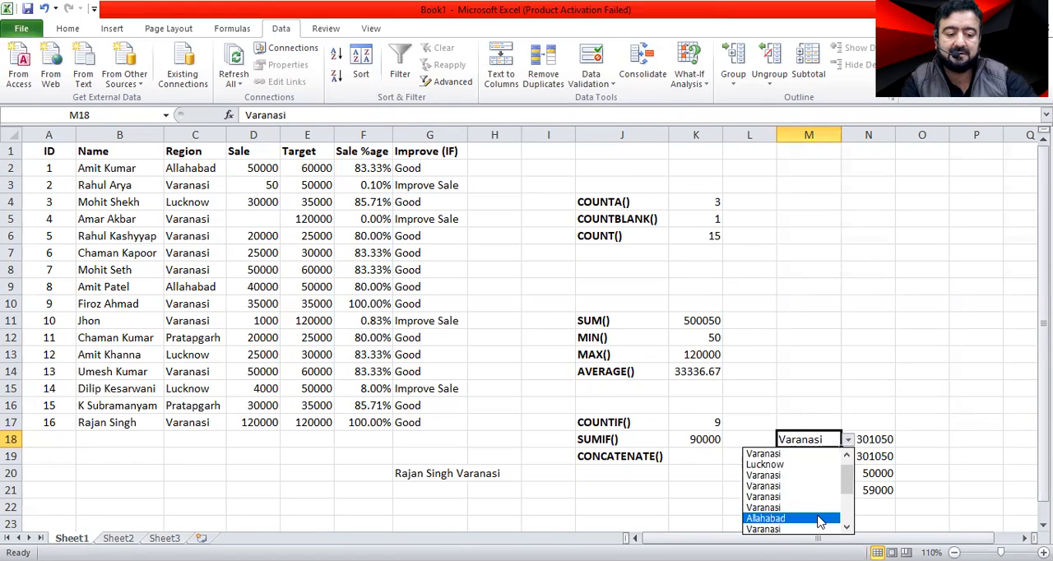
pyautogui.click(774, 517)
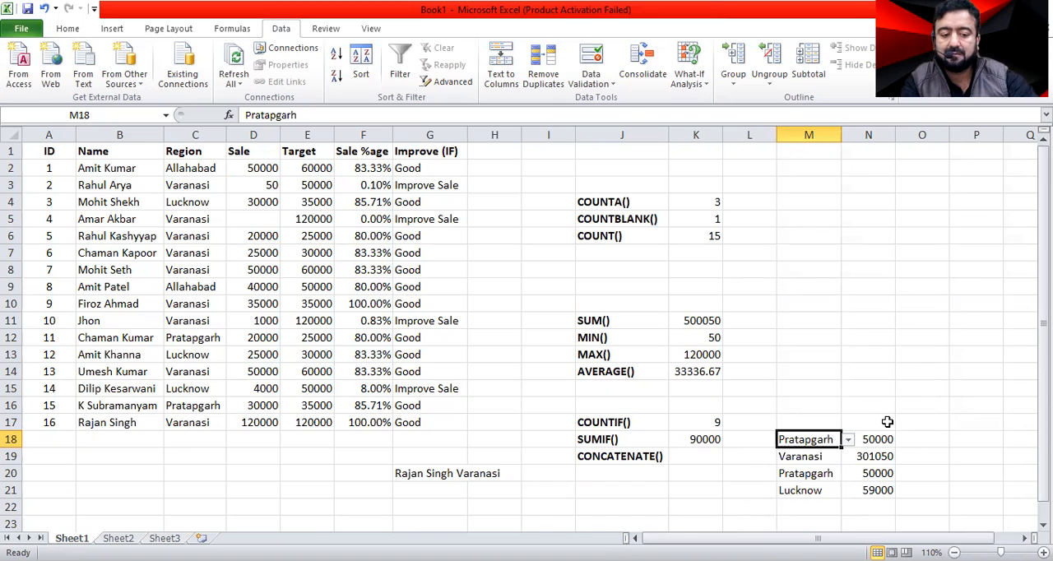
pyautogui.rightClick(808, 441)
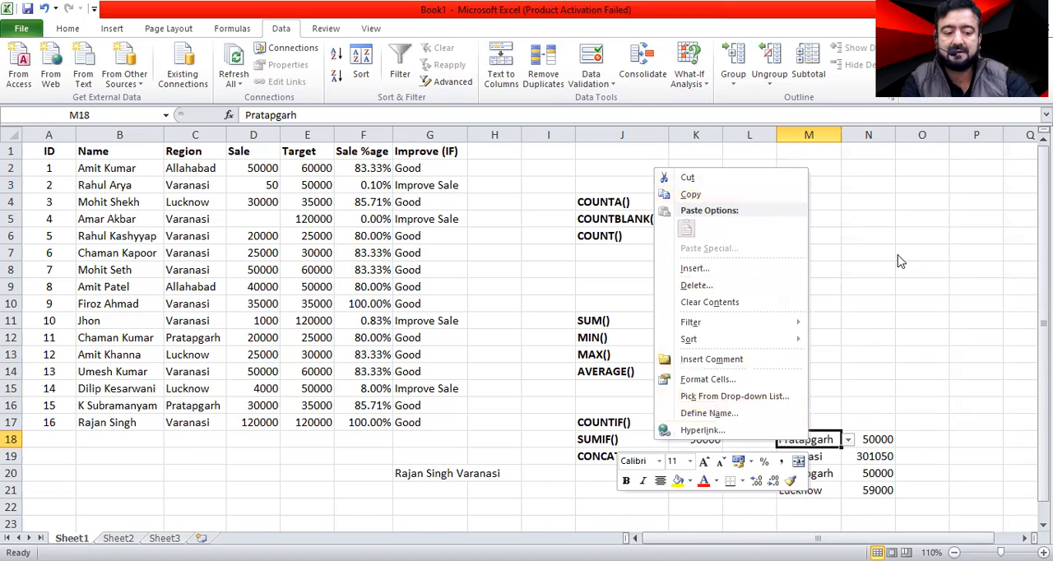
pyautogui.click(759, 160)
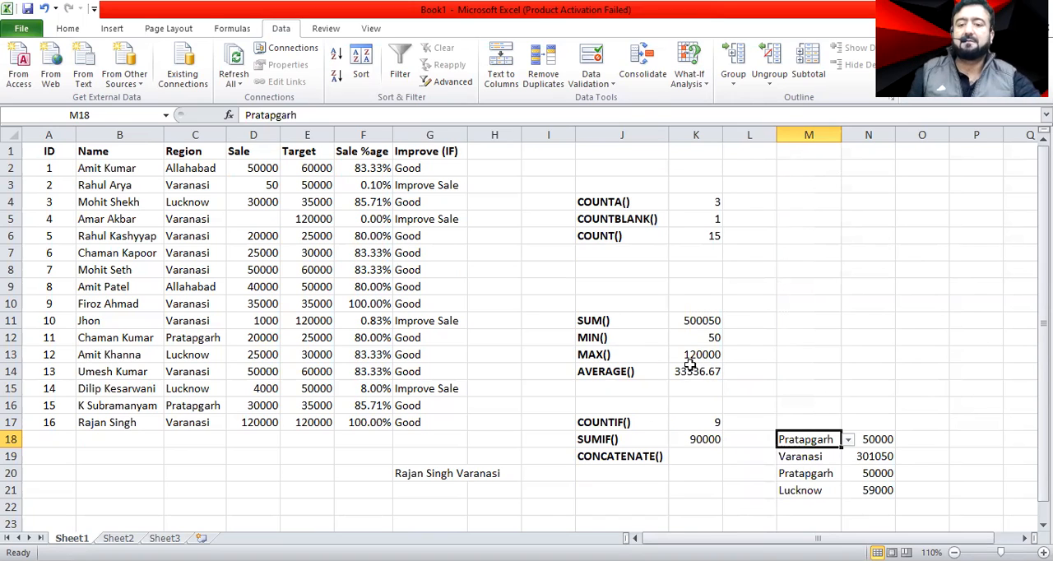